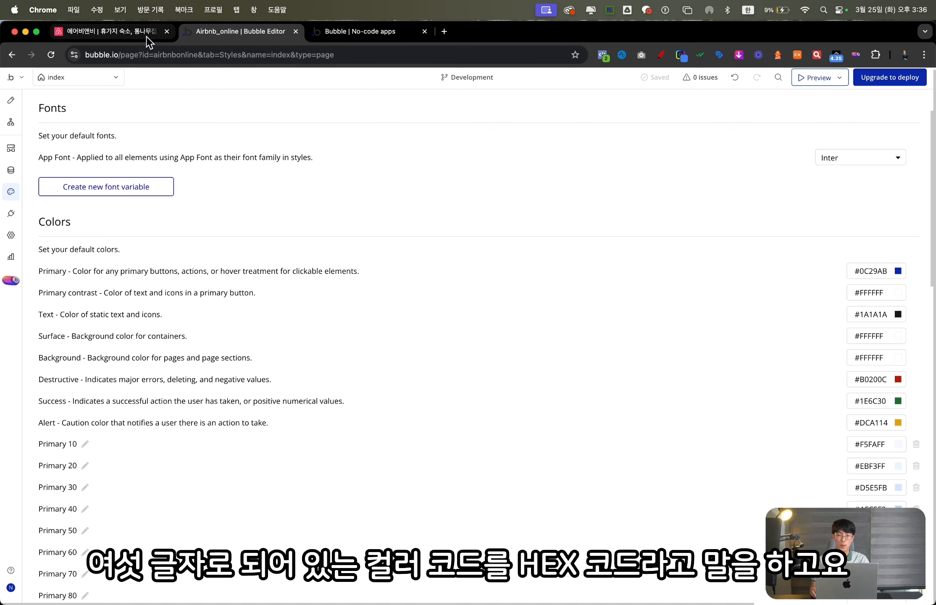
- Switch to the Airbnb site and look at the installed colour picker extension's popup
left_click(146, 36)
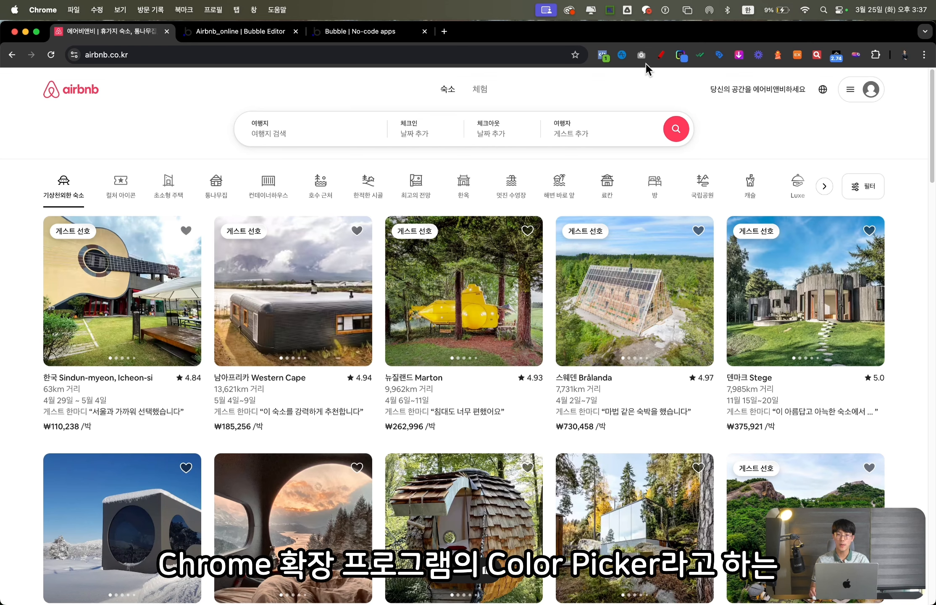
left_click(687, 59)
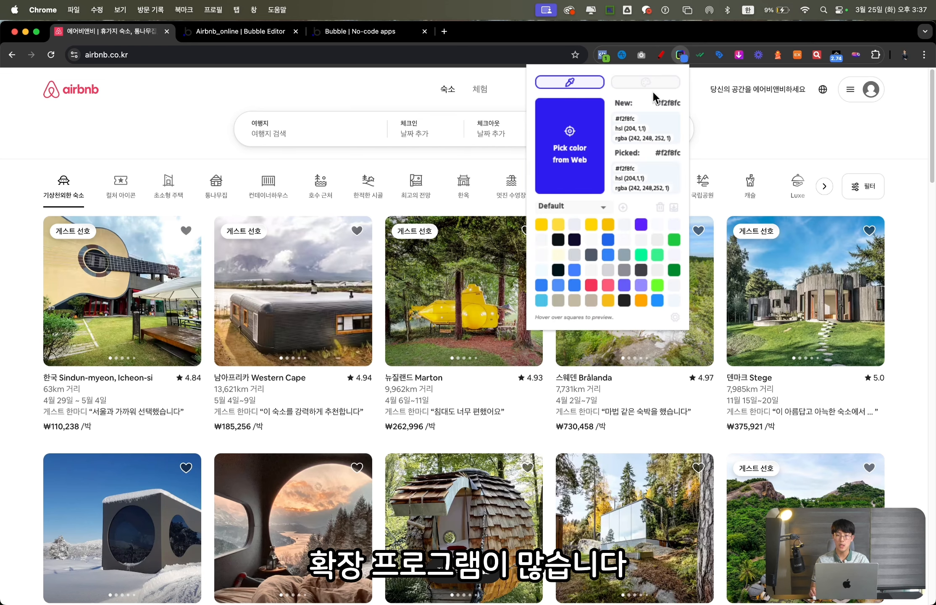
left_click(807, 124)
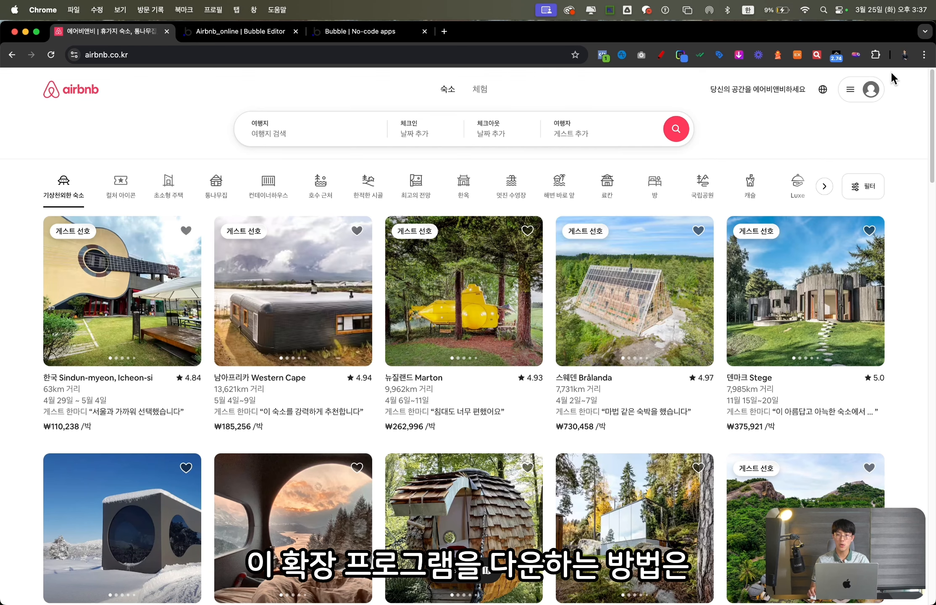
- Visit the Chrome Web Store and show its extensions category
left_click(925, 55)
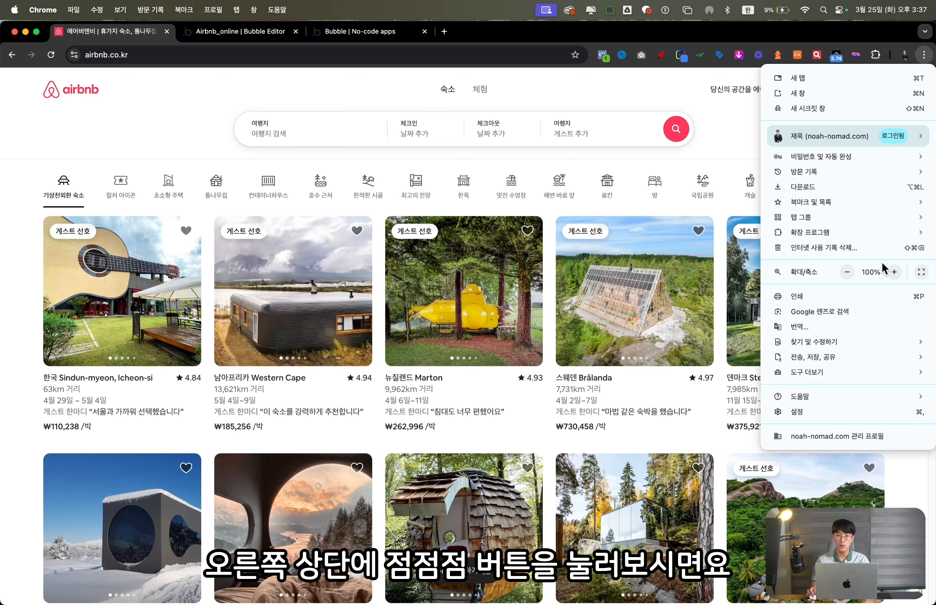
mouse_move(855, 232)
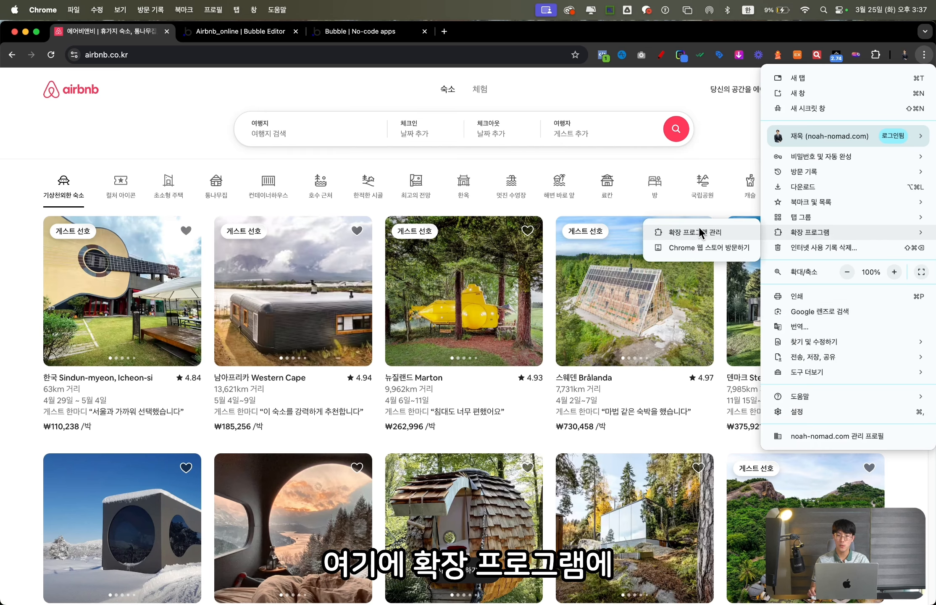
left_click(710, 248)
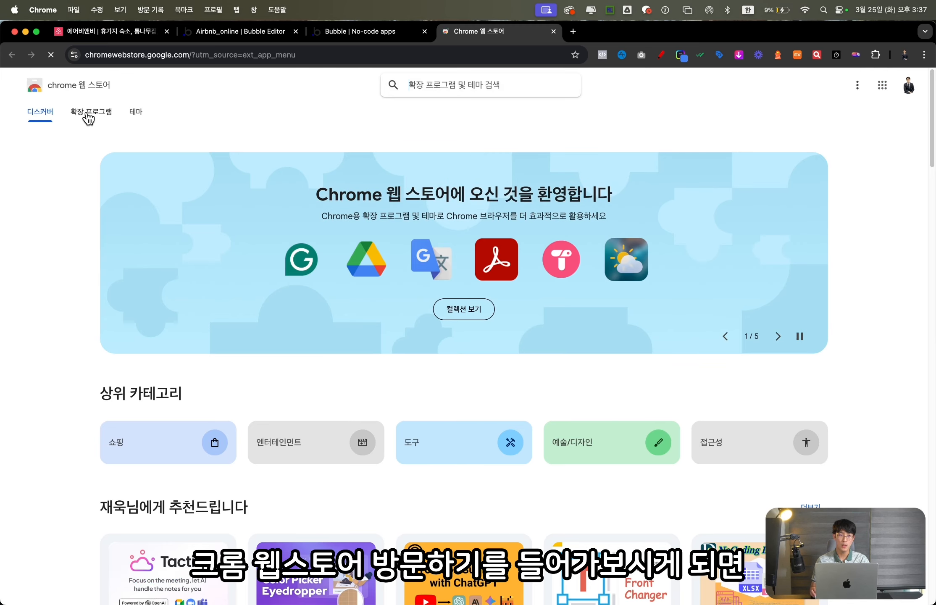
scroll(88, 117, "up", 5)
scroll(90, 118, "down", 5)
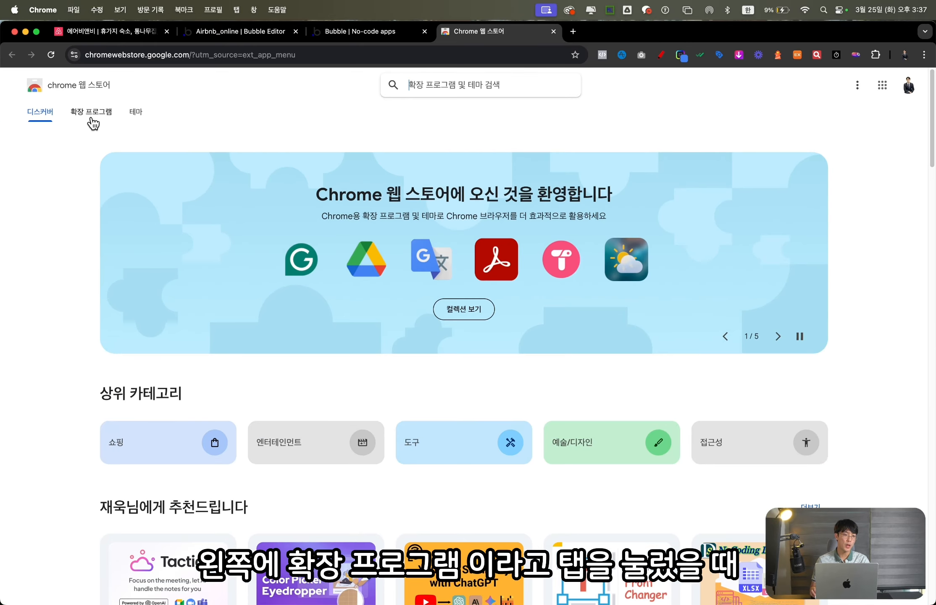
left_click(91, 120)
- Search the store for "color pi" and view the page of the "Color Picker - Eyedropper Tool" extension
left_click(482, 85)
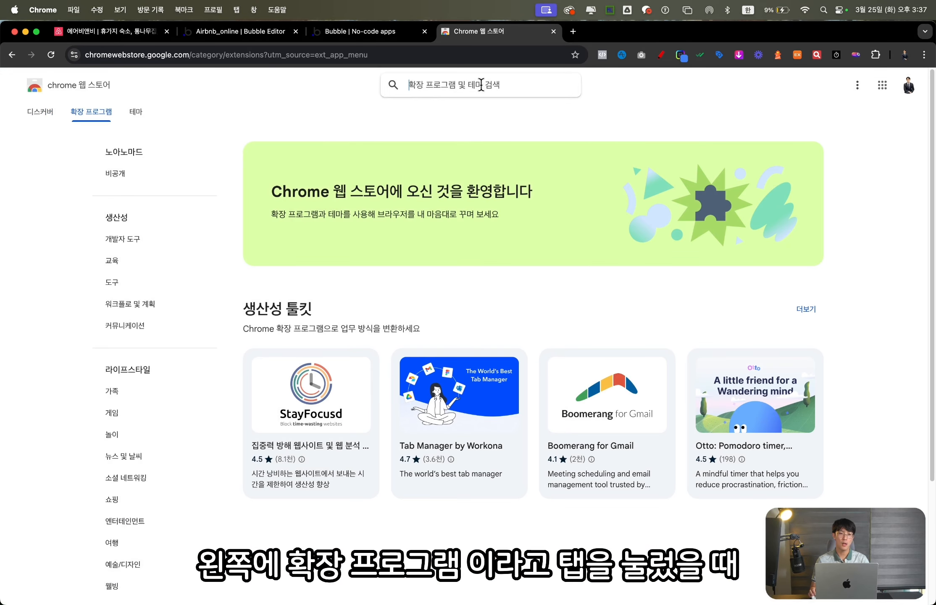
type("ㅊ")
key("BackSpace")
key("Caps_Lock")
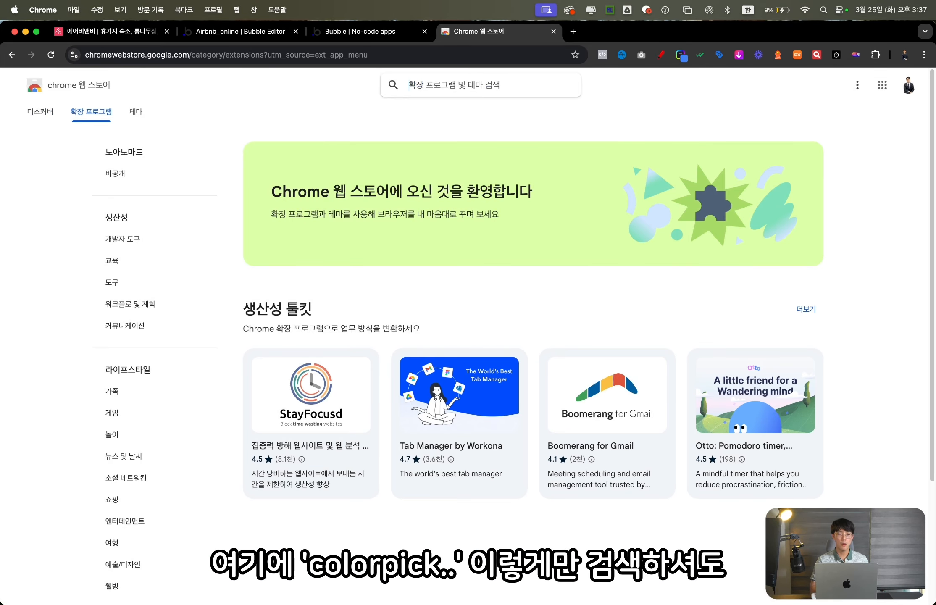
type("color pi")
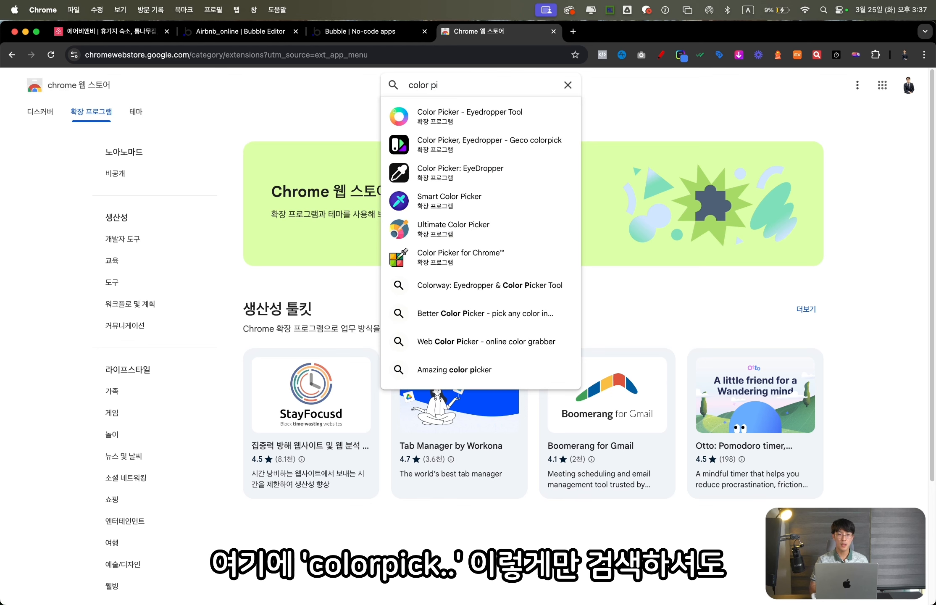
left_click(528, 115)
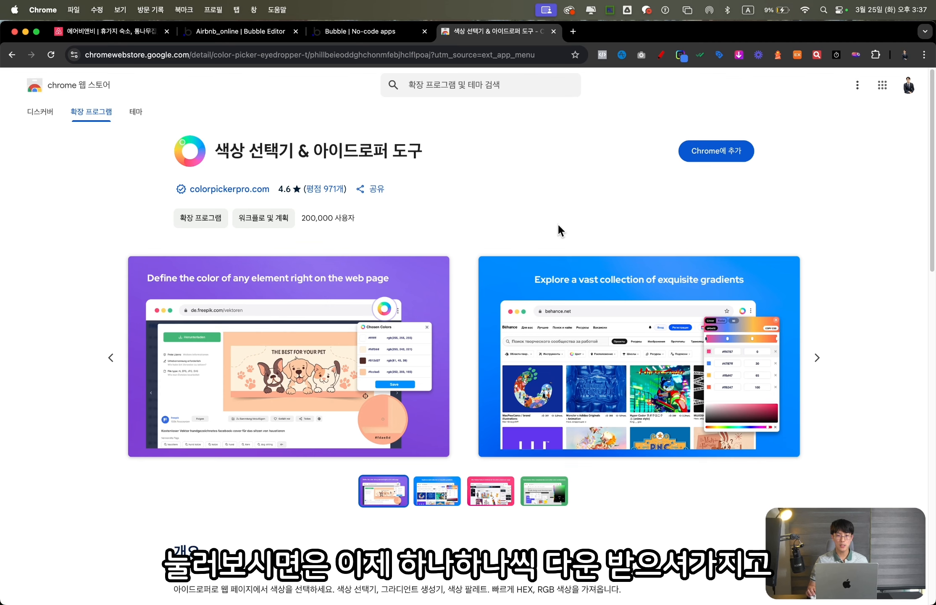
scroll(627, 227, "down", 10)
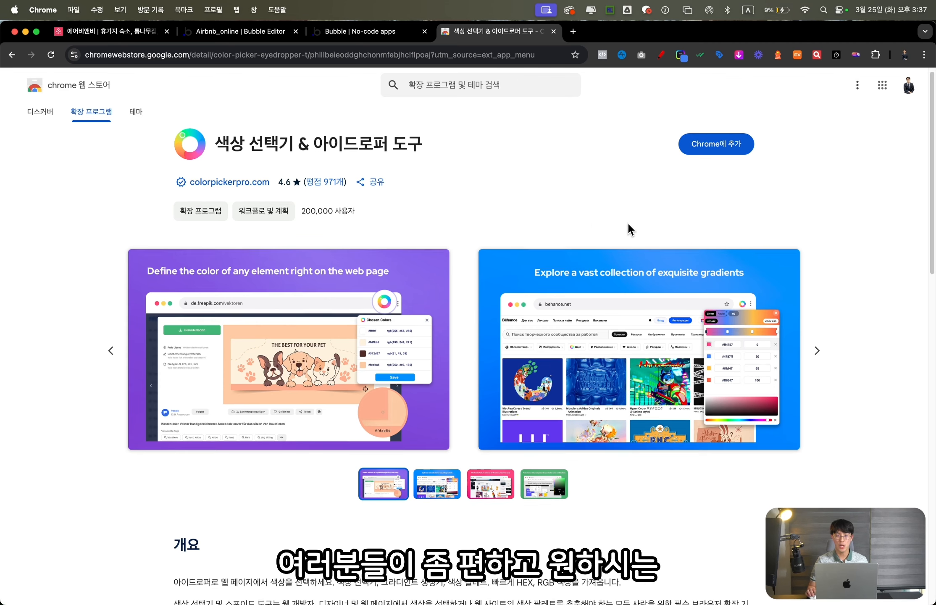
scroll(413, 414, "up", 10)
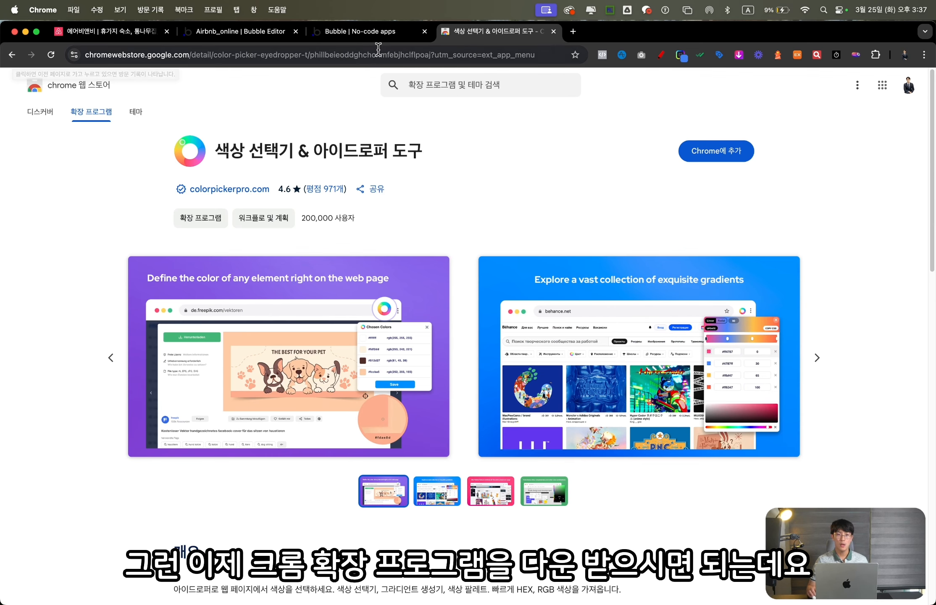
- Return to the Airbnb site and pick the pink colour of its round search button with the colour picker extension
left_click(379, 40)
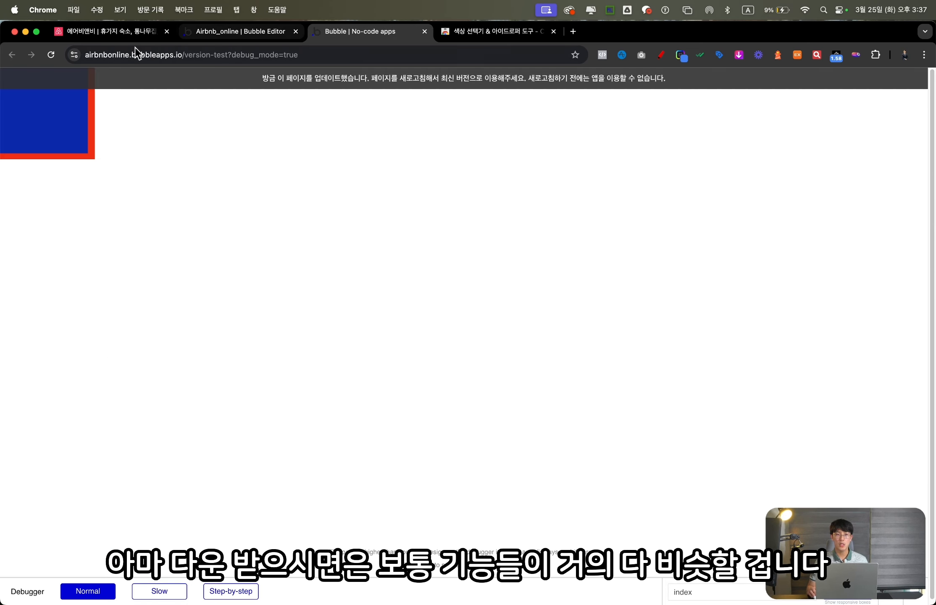
left_click(122, 33)
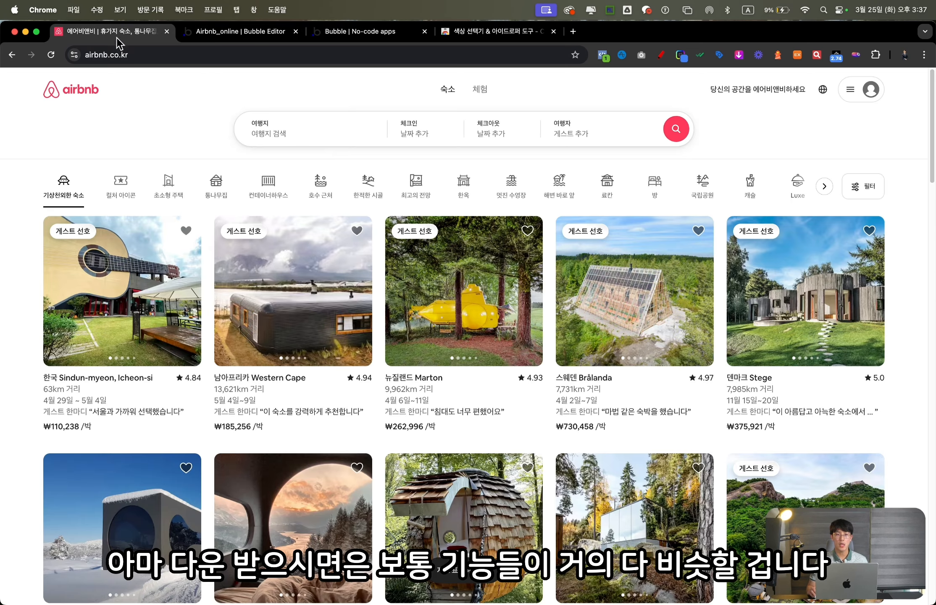
left_click(679, 56)
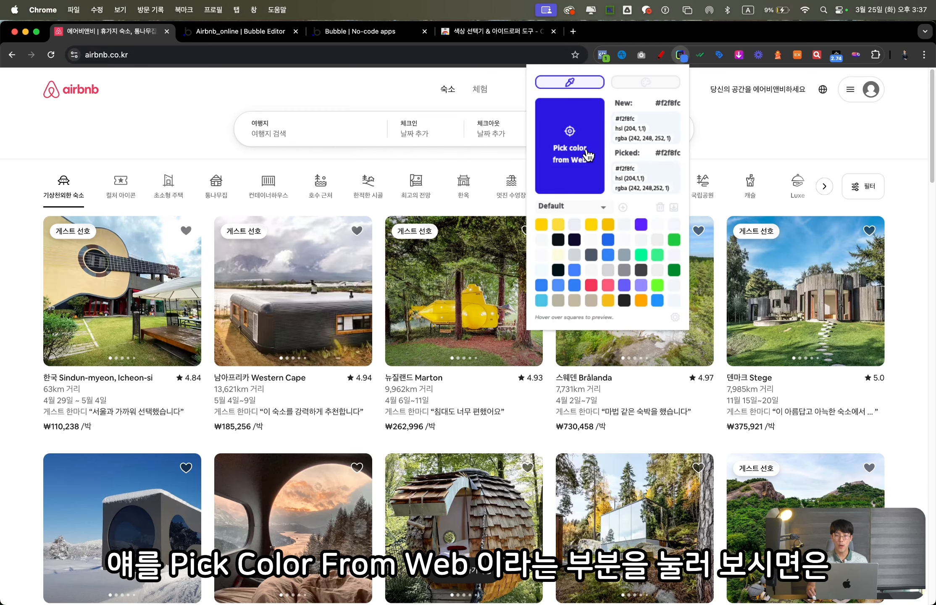
left_click(588, 155)
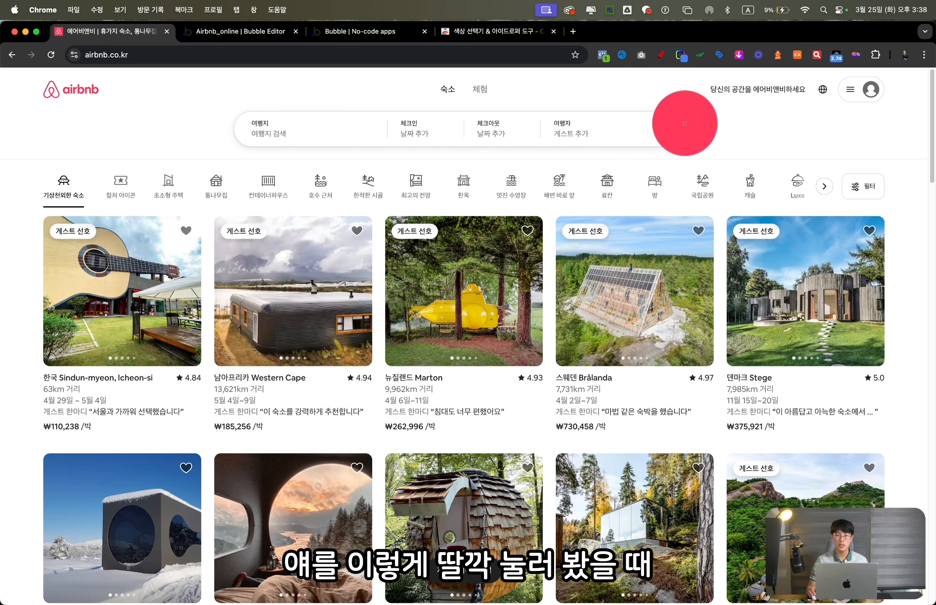
left_click(685, 123)
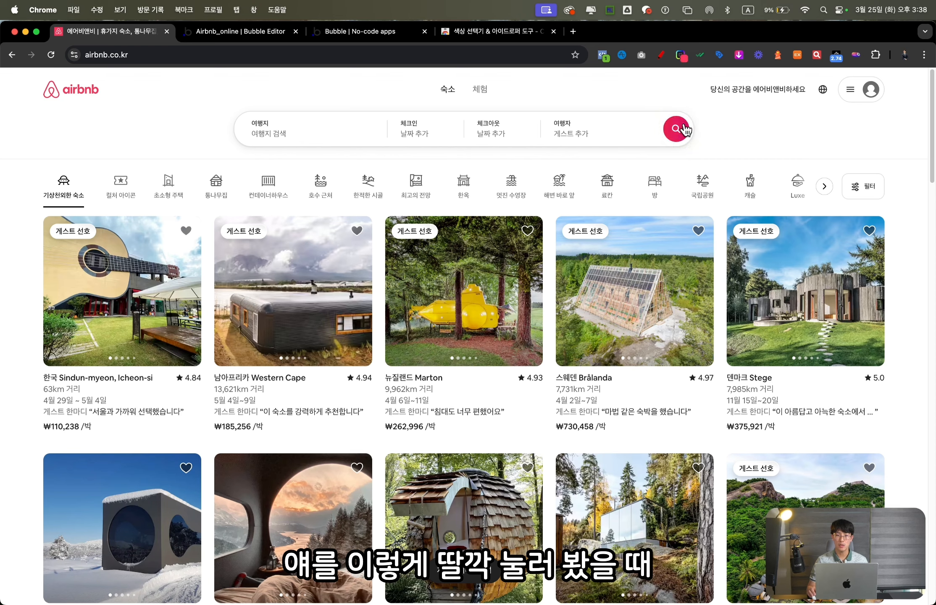
- Copy the newly picked colour's hex code #ff395c from the colour picker extension
left_click(680, 54)
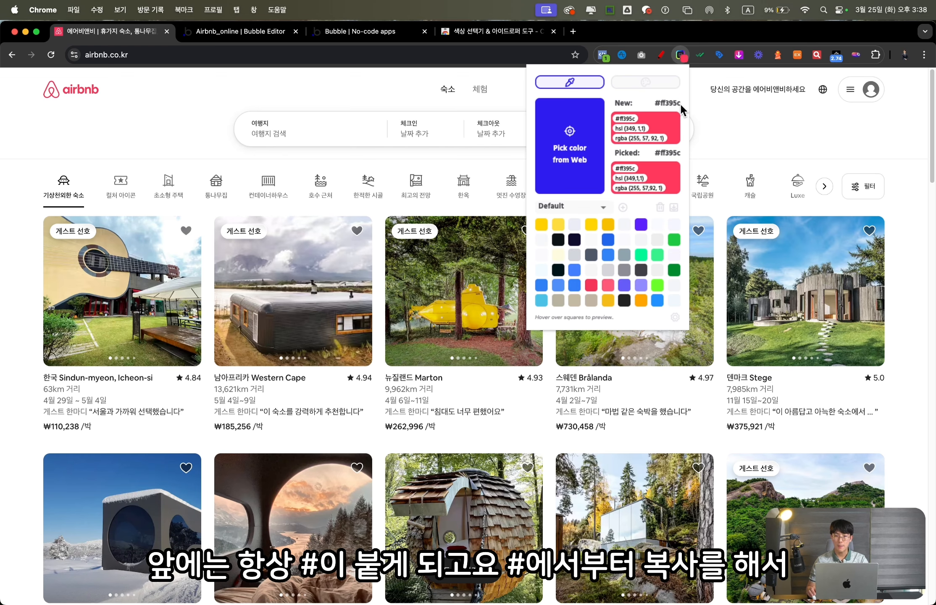
left_click_drag(681, 104, 671, 104)
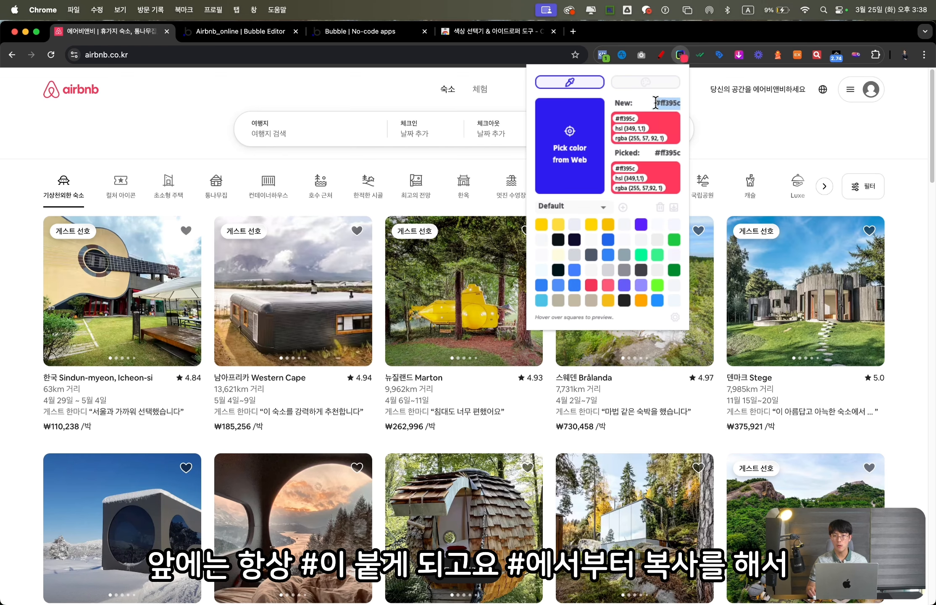
right_click(662, 103)
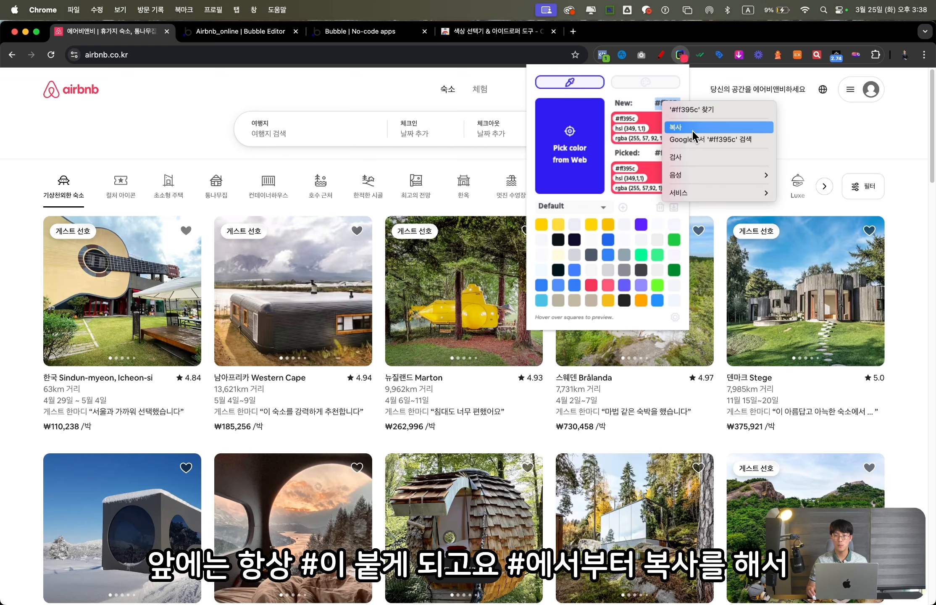
left_click(693, 136)
- Switch to the Bubble editor and set the default Primary color to the copied code #FF395C
left_click(261, 34)
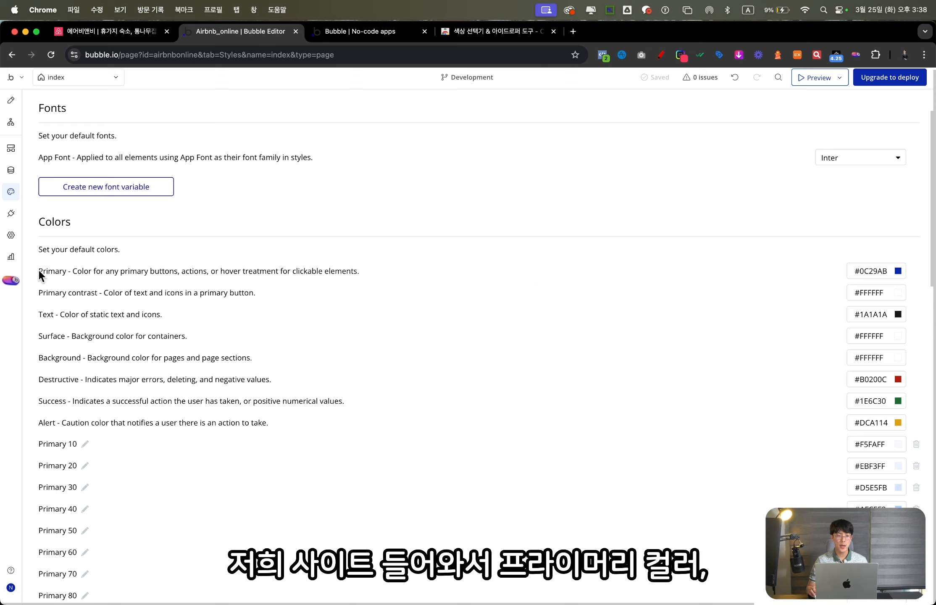
left_click(876, 272)
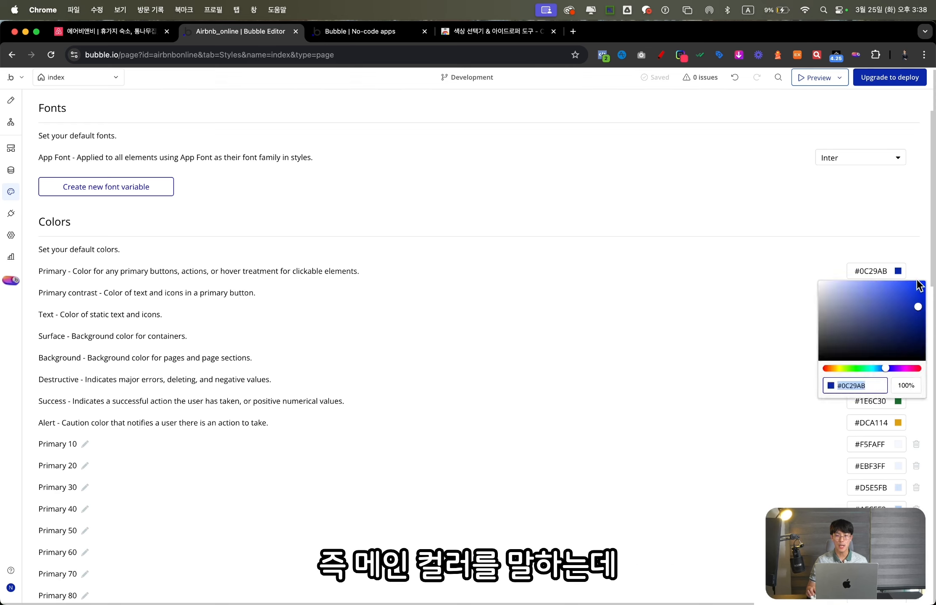
key("super+v")
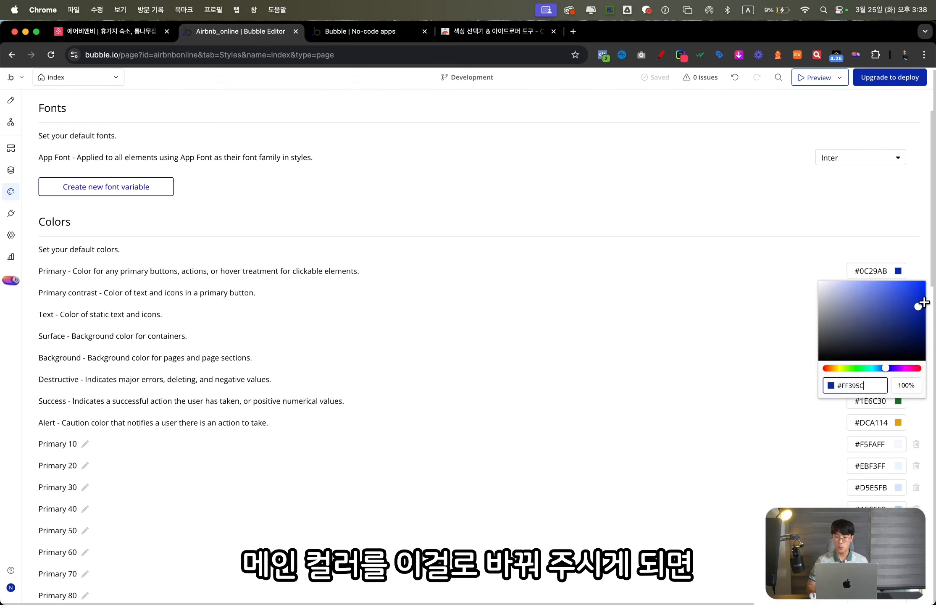
left_click(866, 223)
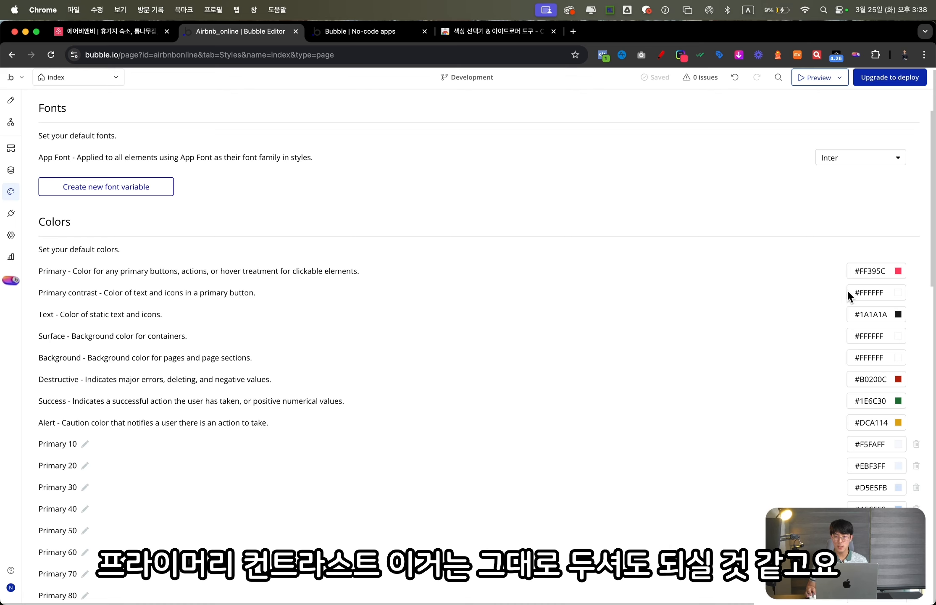
- Set the default Text color to #333333
left_click(896, 322)
left_click_drag(838, 429, 898, 429)
key("BackSpace")
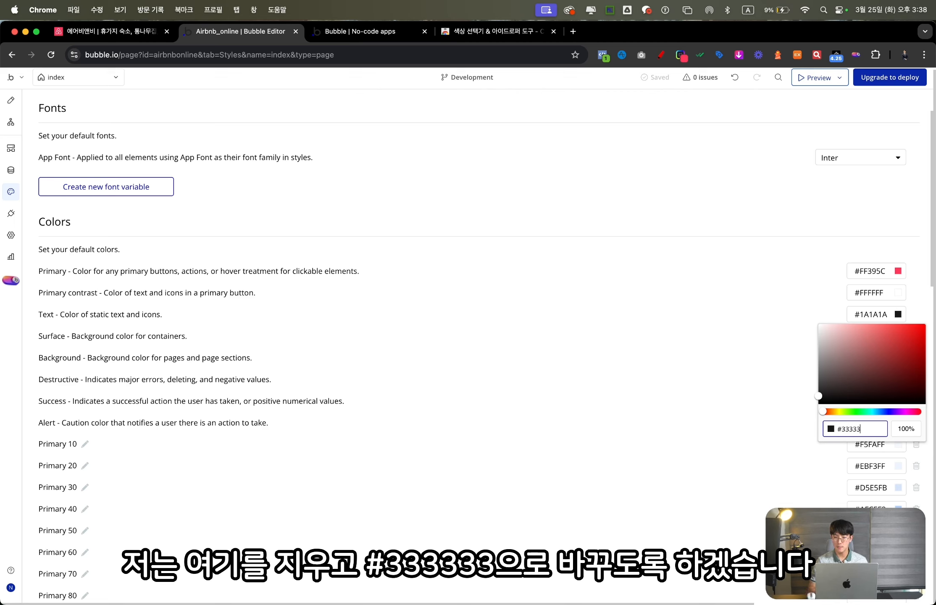
key("Return")
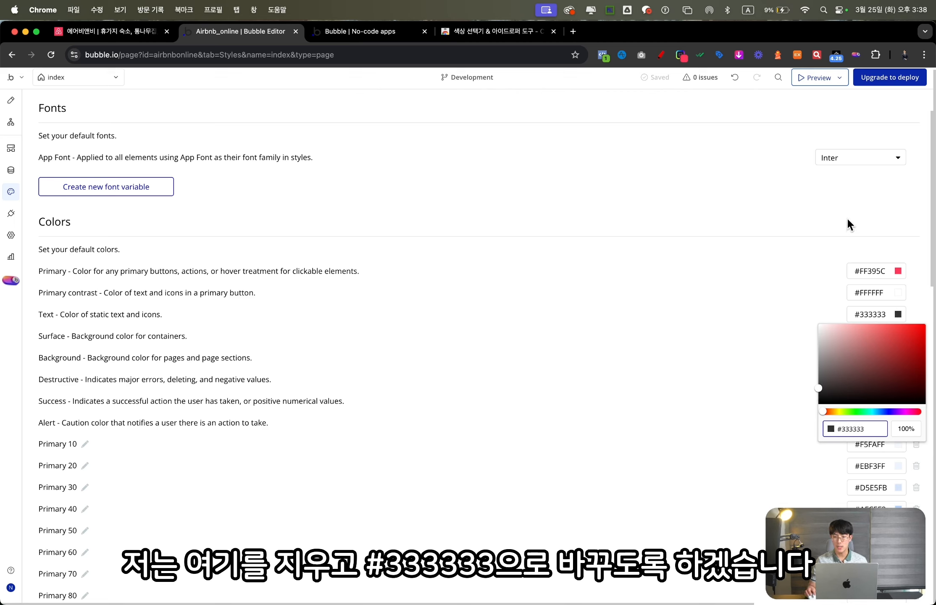
left_click(847, 219)
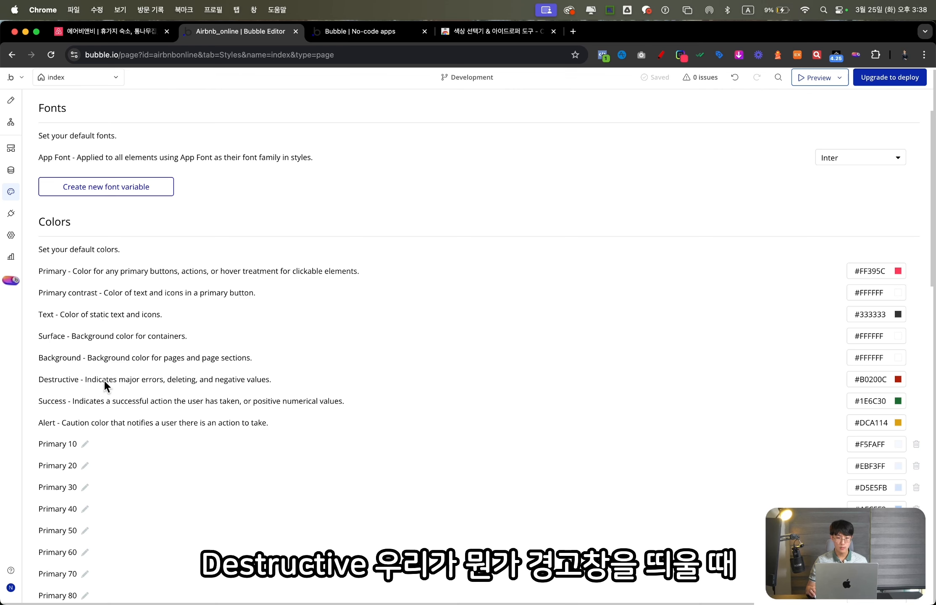
- Set the default Destructive color to #FF0000
left_click(888, 383)
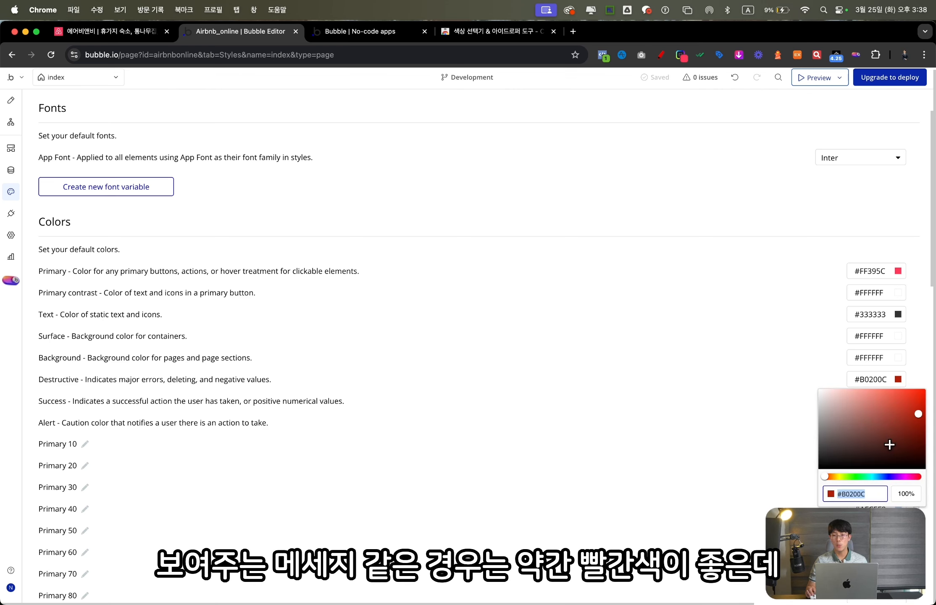
left_click(850, 495)
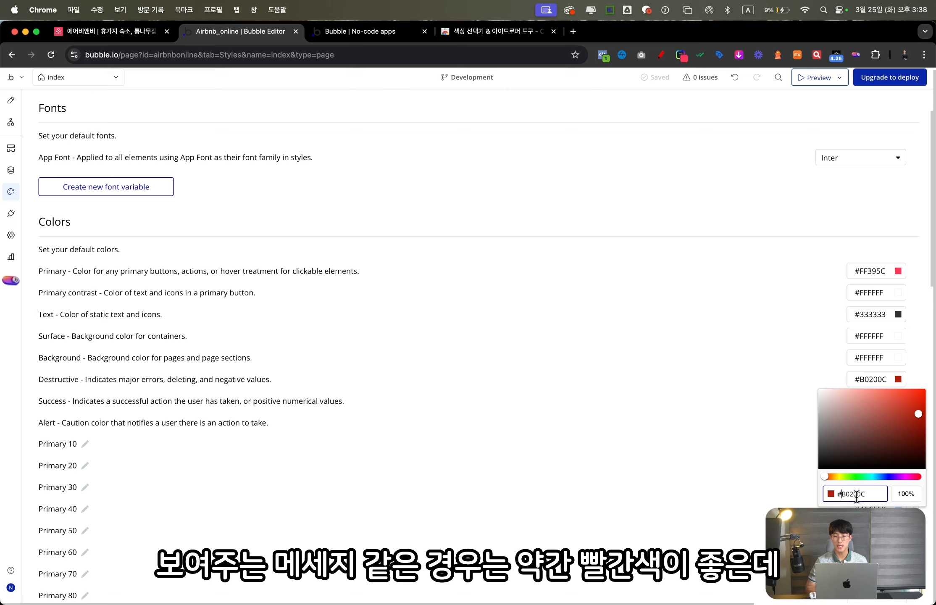
double_click(851, 494)
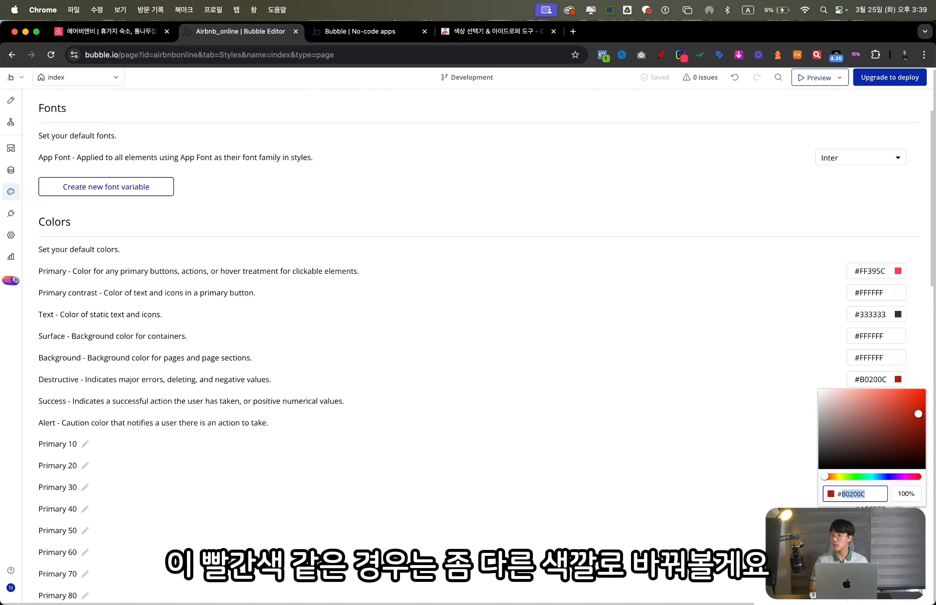
key("BackSpace")
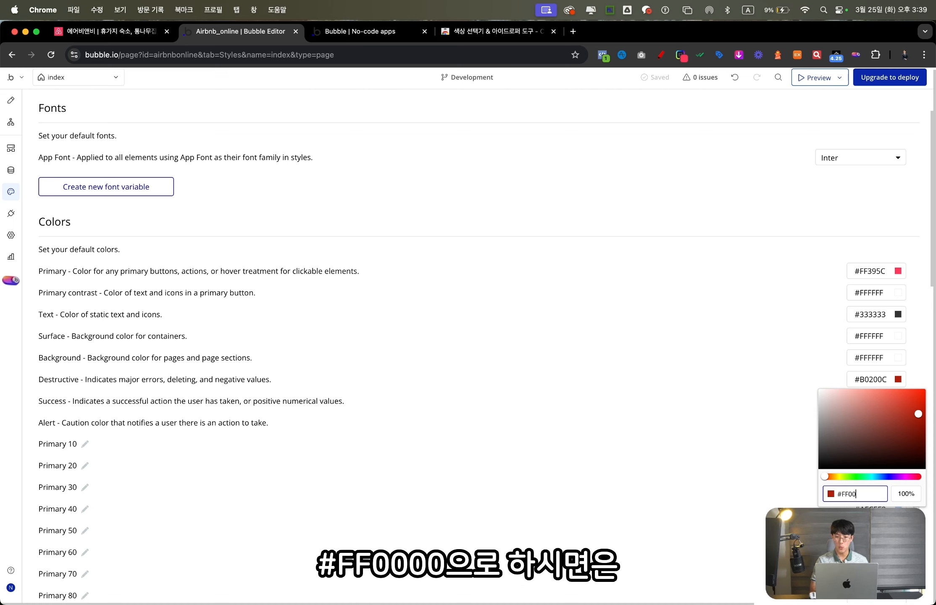
key("Return")
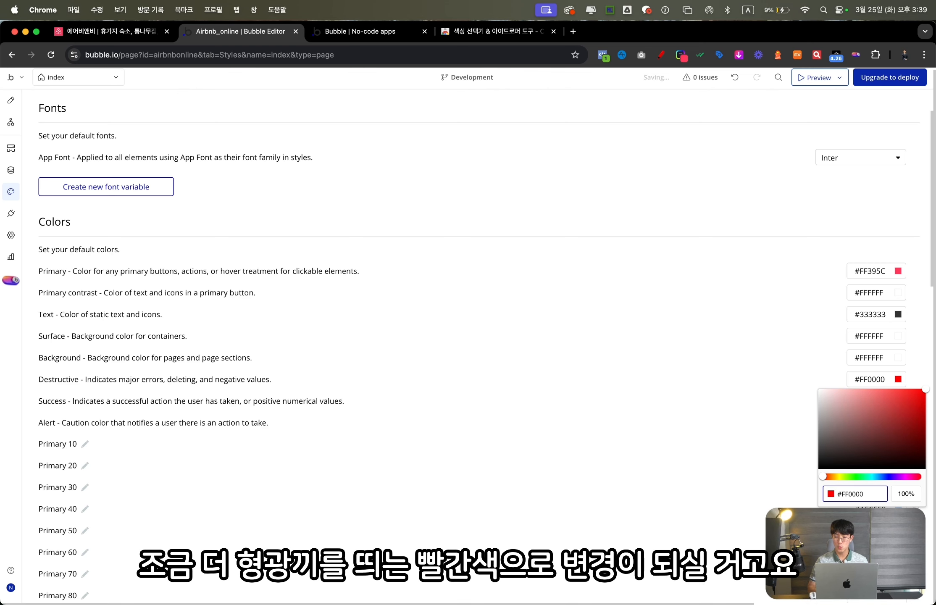
left_click(829, 218)
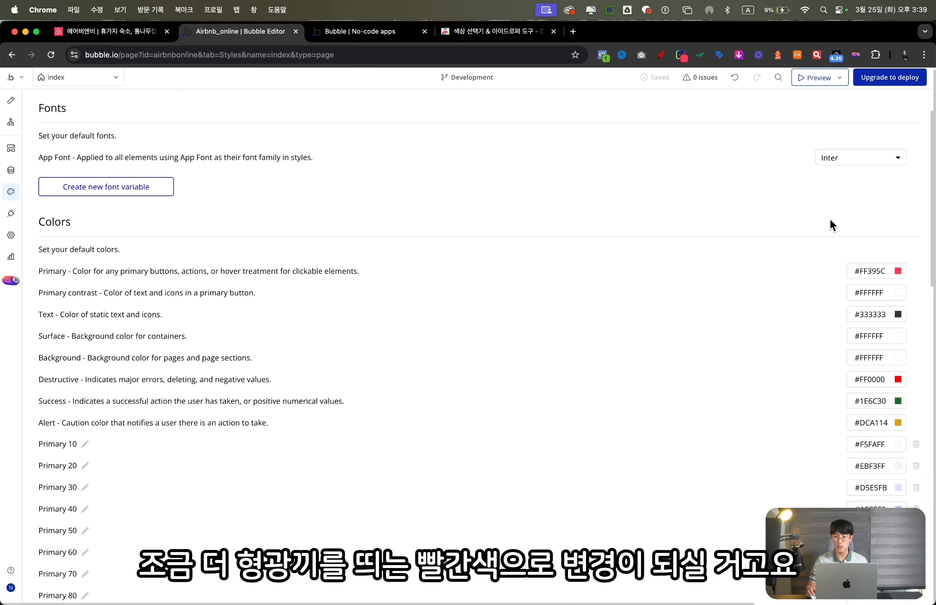
- Set the default Success color to the brighter green #17DB4E
left_click(884, 403)
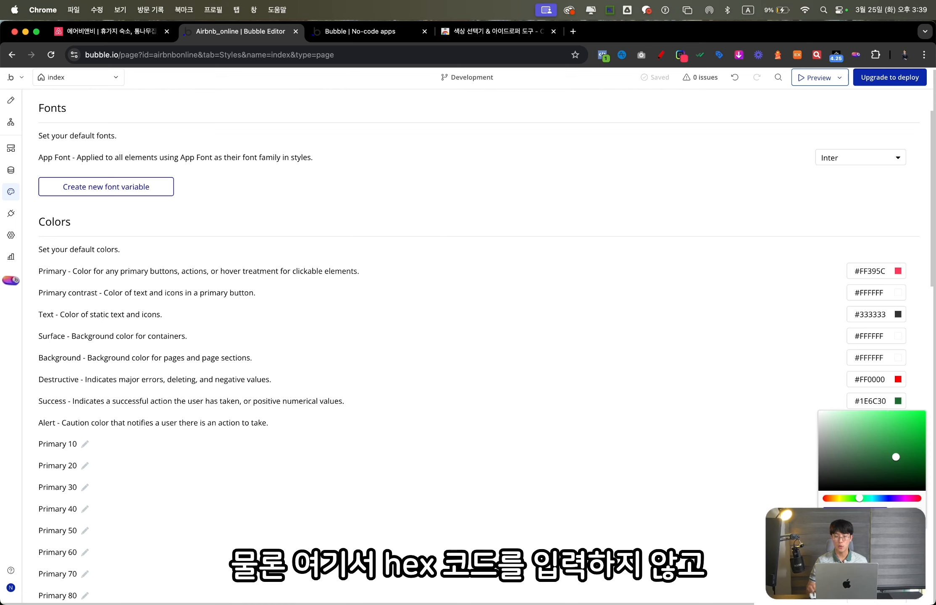
left_click_drag(895, 458, 893, 429)
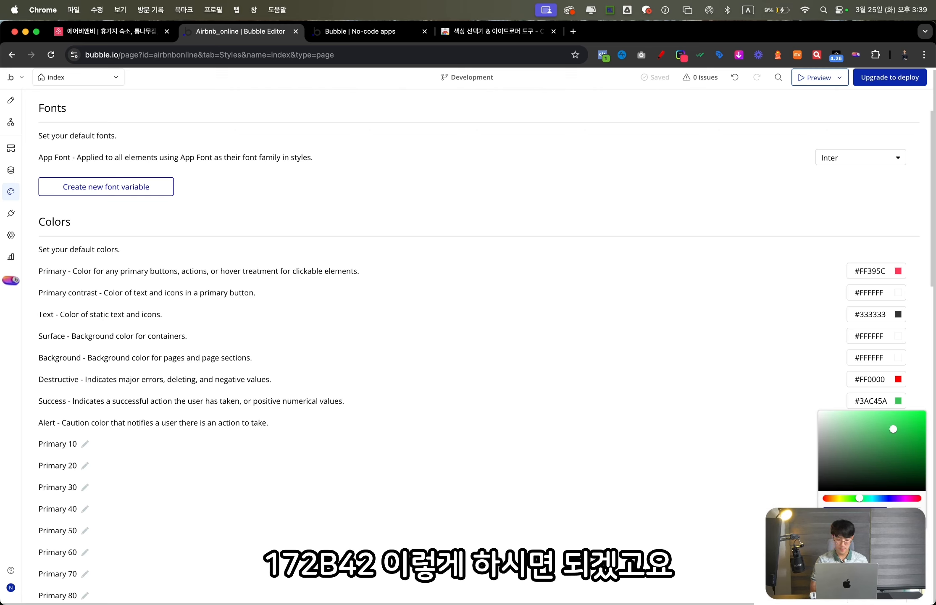
key("Return")
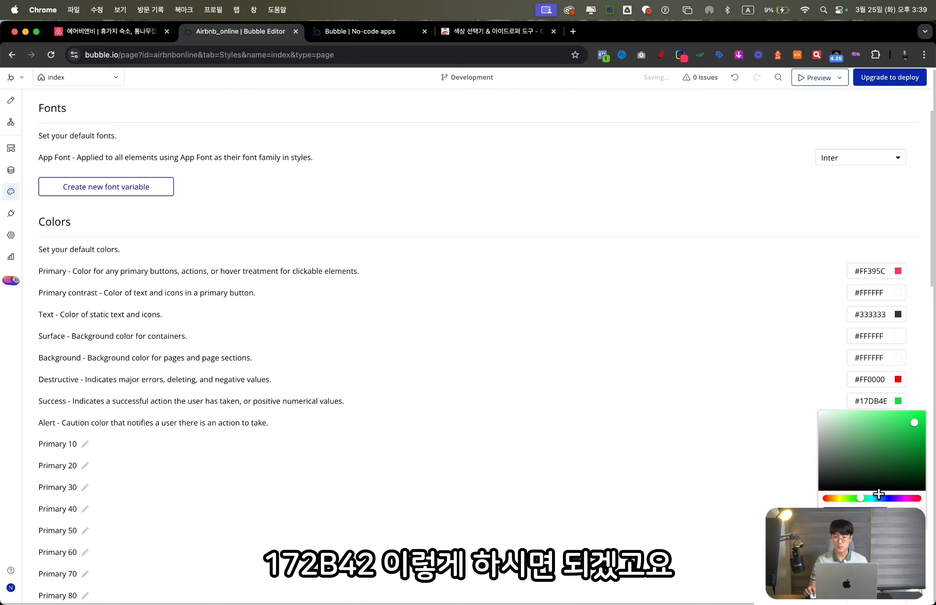
left_click(858, 202)
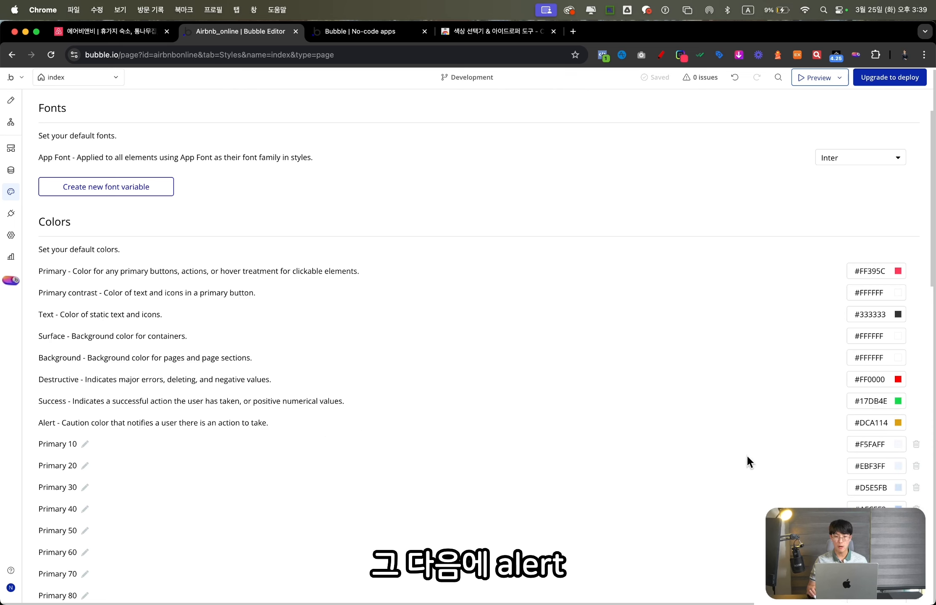
- Set the default Alert color to #FAB515
left_click(863, 424)
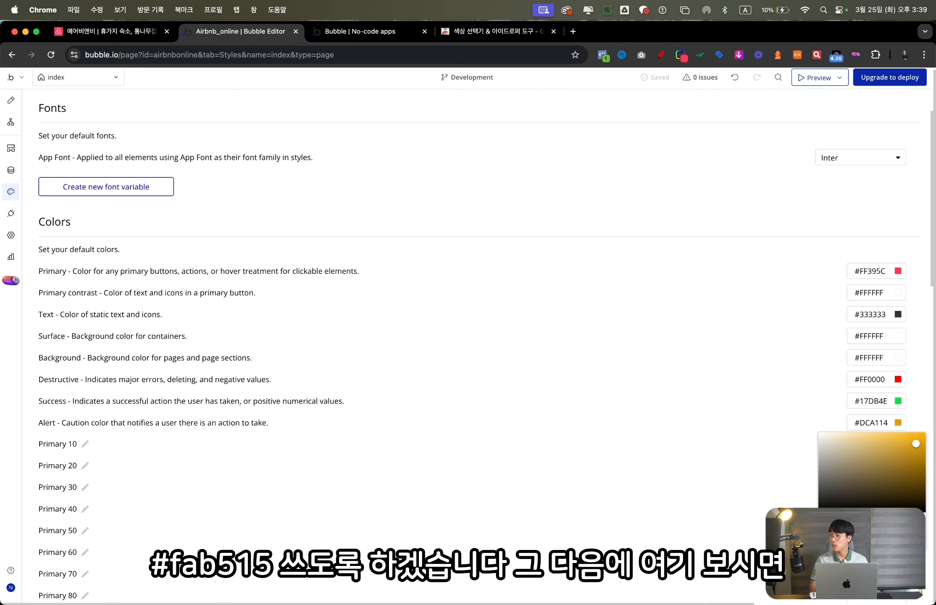
key("Return")
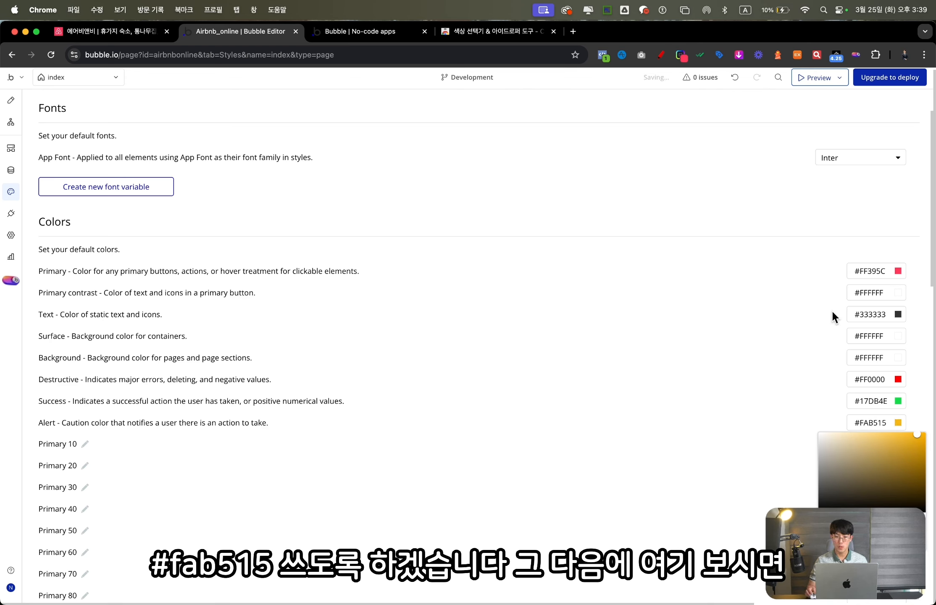
left_click(804, 247)
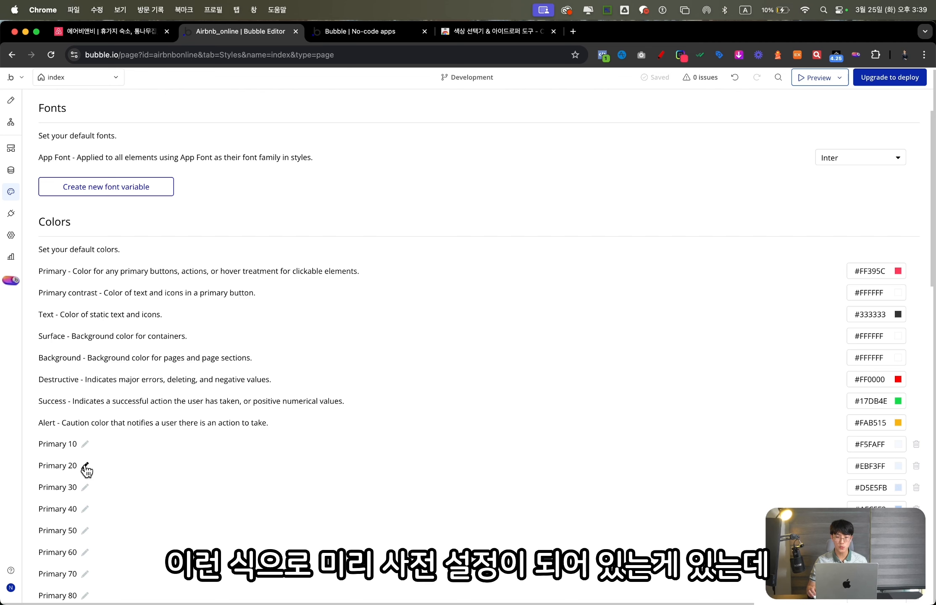
scroll(85, 466, "down", 10)
scroll(88, 483, "down", 10)
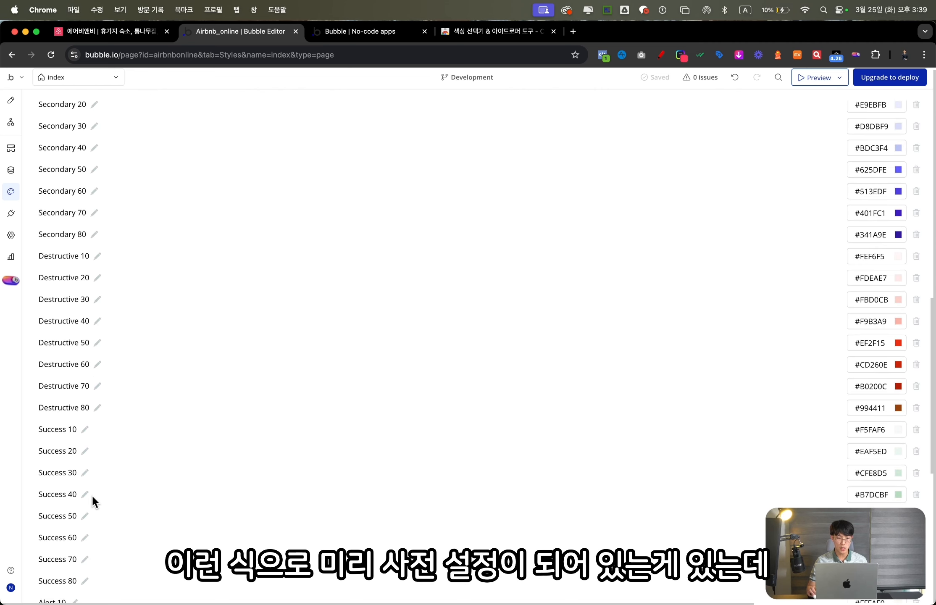
scroll(93, 498, "up", 13)
scroll(92, 496, "up", 10)
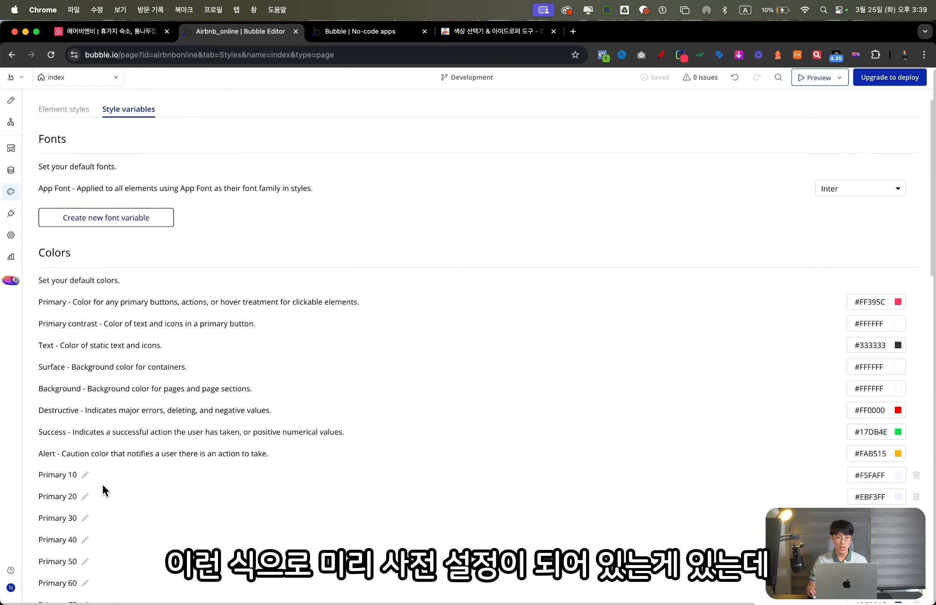
left_click(86, 468)
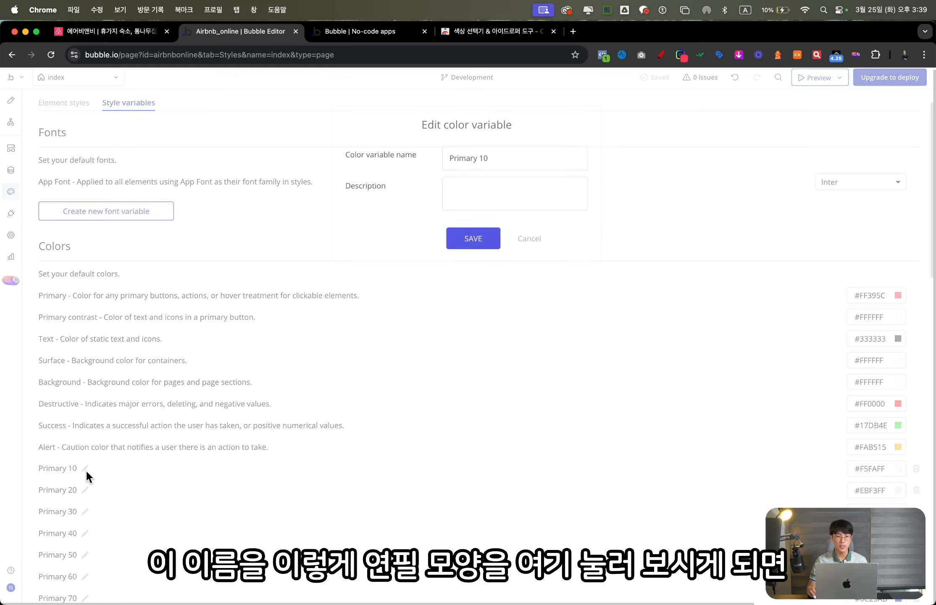
left_click(528, 237)
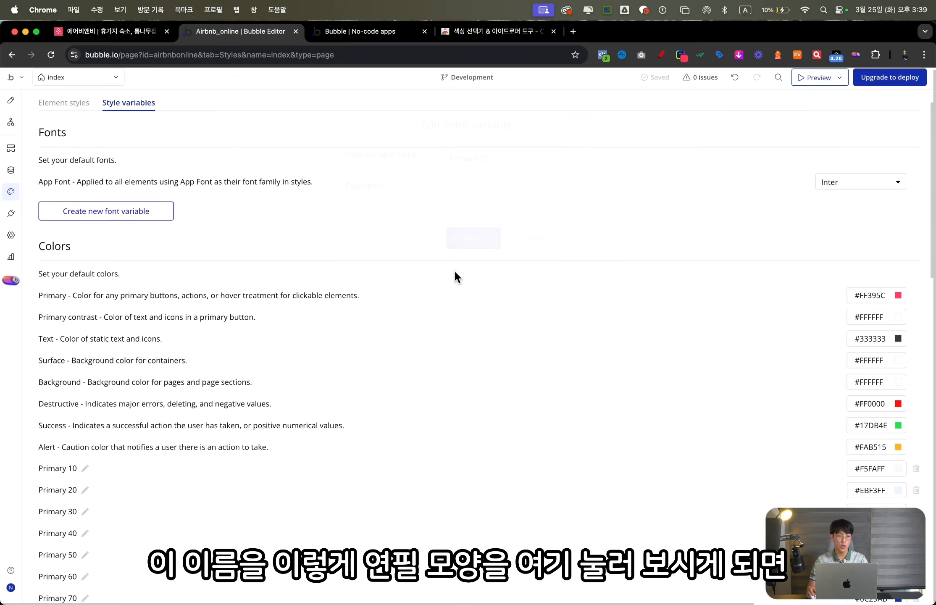
- Rename the Primary 10 color variable to Light Grey and save it
scroll(83, 475, "up", 5)
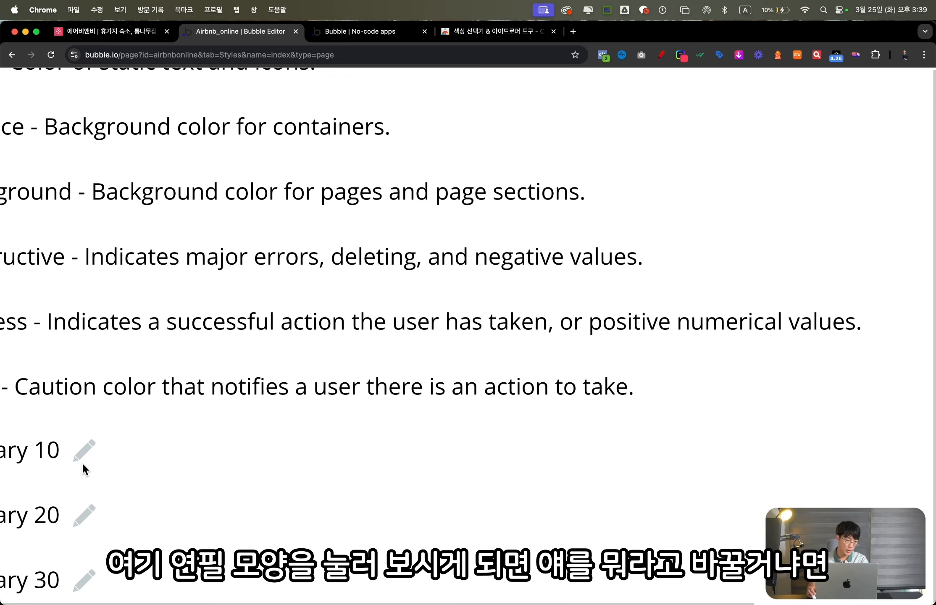
scroll(82, 465, "down", 5)
left_click(84, 470)
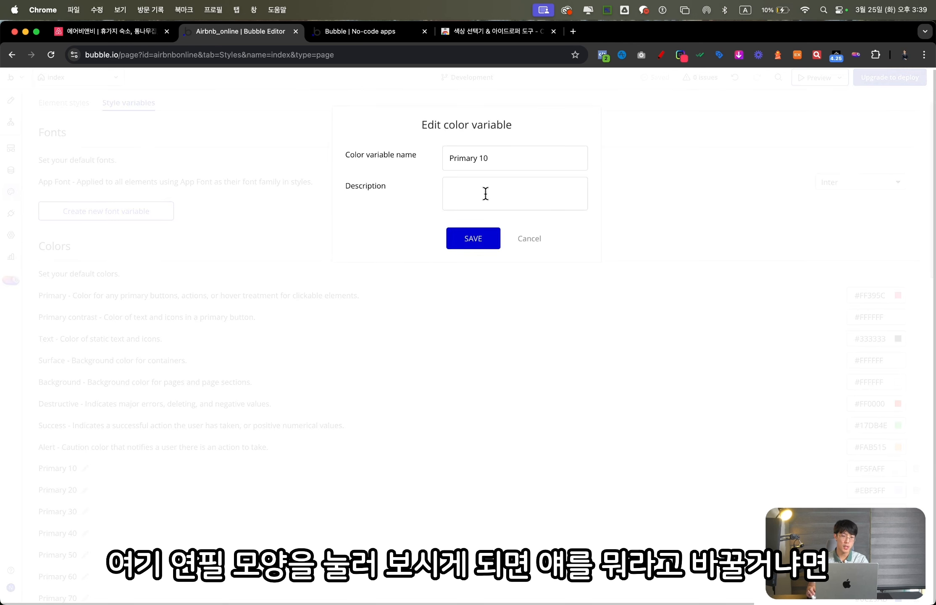
left_click(508, 160)
key("super+a")
type("ㄴ")
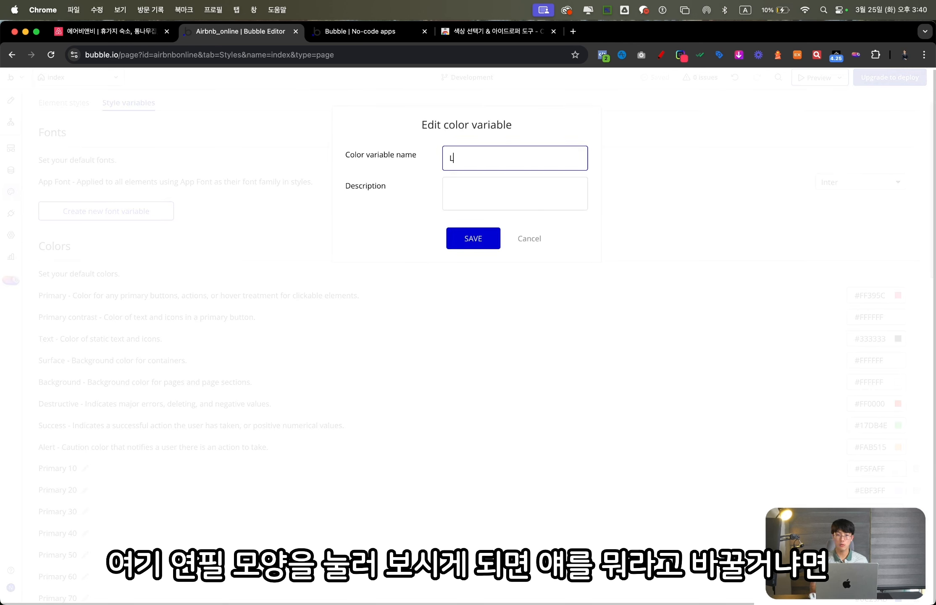
type("ight Gre")
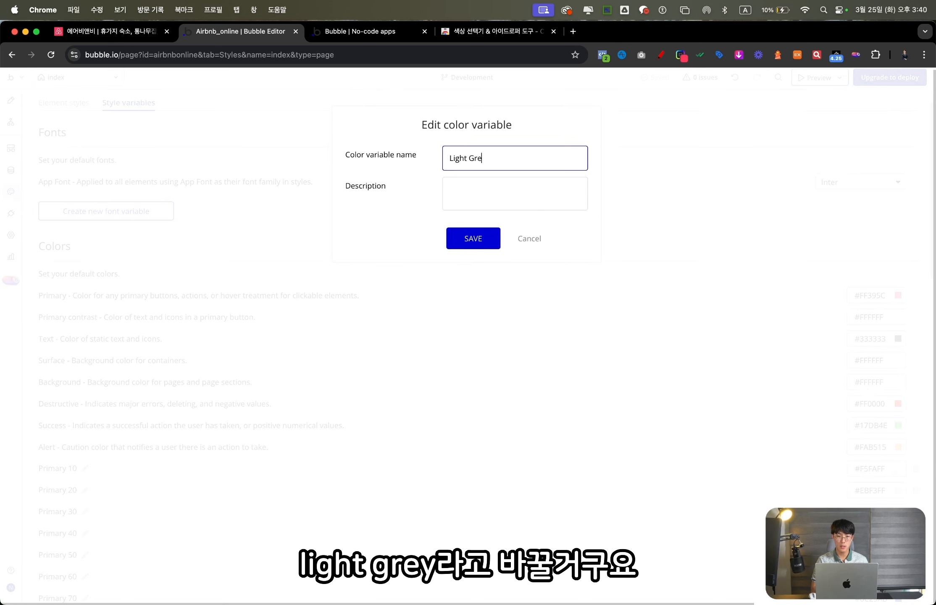
type("y")
left_click(475, 237)
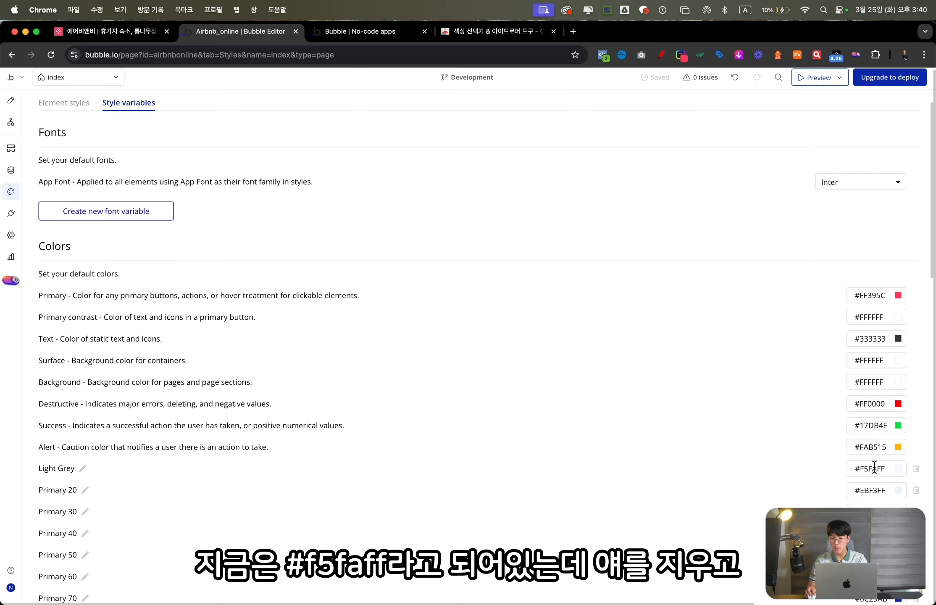
- Set the Light Grey variable's color to #EBEBEB
left_click(878, 470)
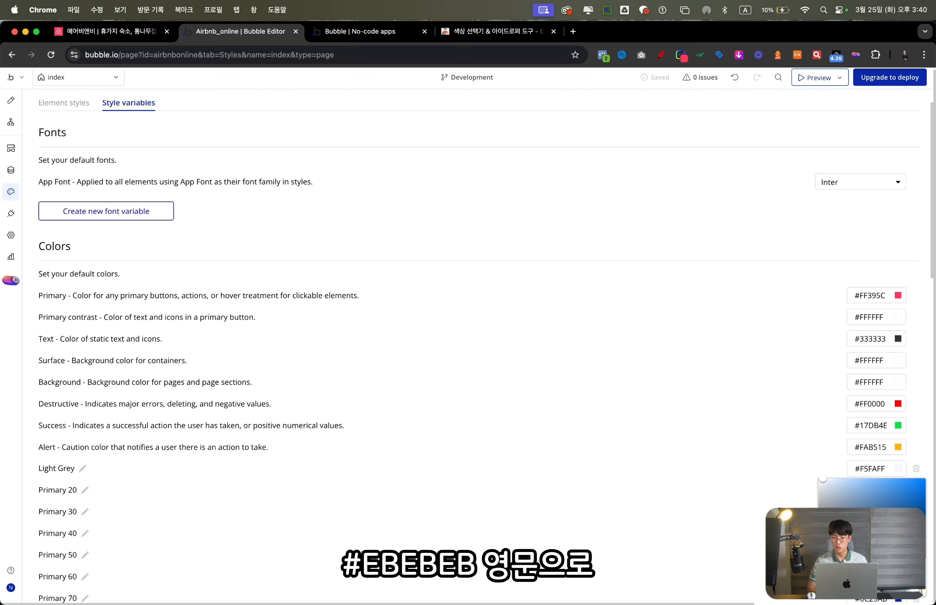
key("Return")
left_click(825, 248)
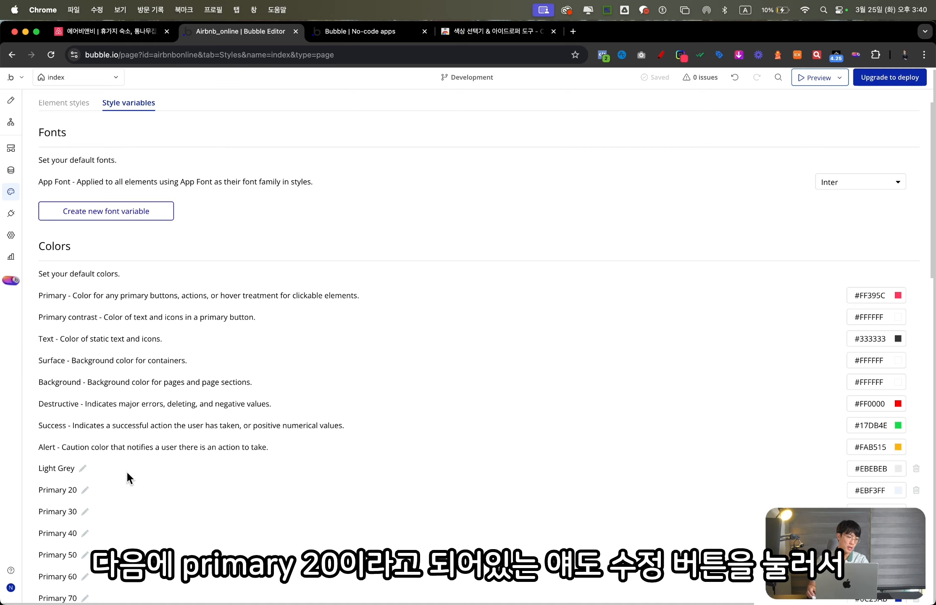
- Rename the Primary 20 color variable to Grey blue and save it
left_click(85, 490)
left_click(508, 169)
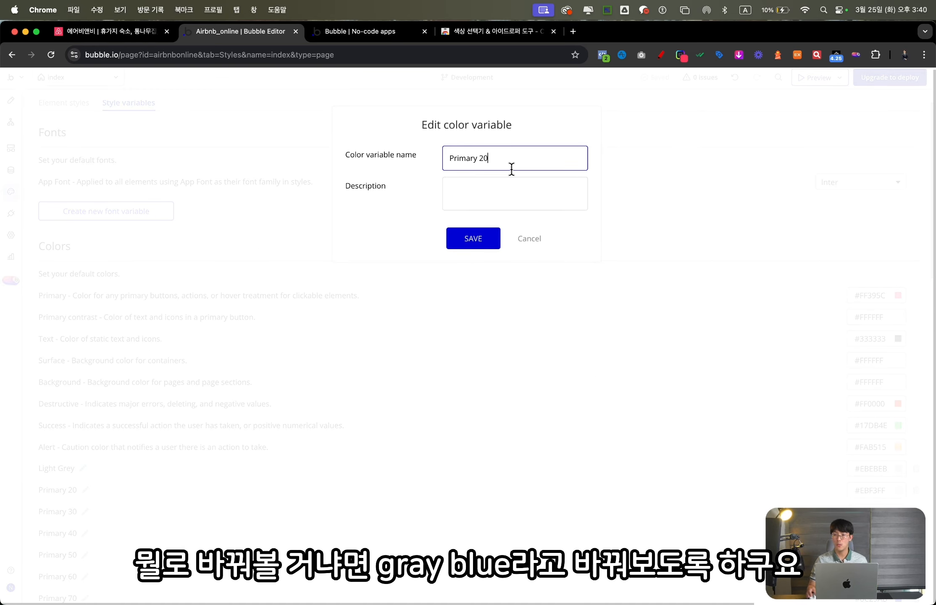
key("super+a")
type("Grey blue")
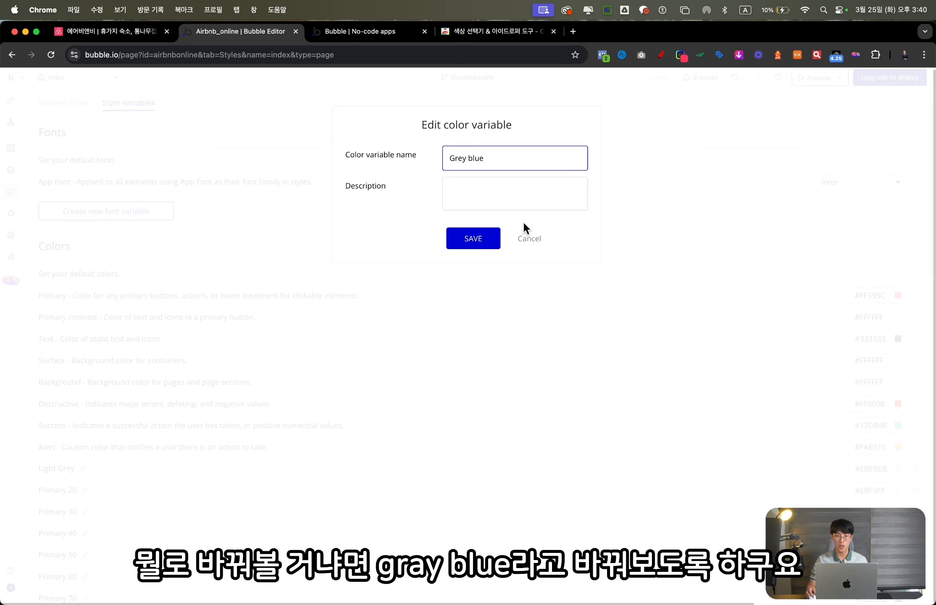
left_click(485, 243)
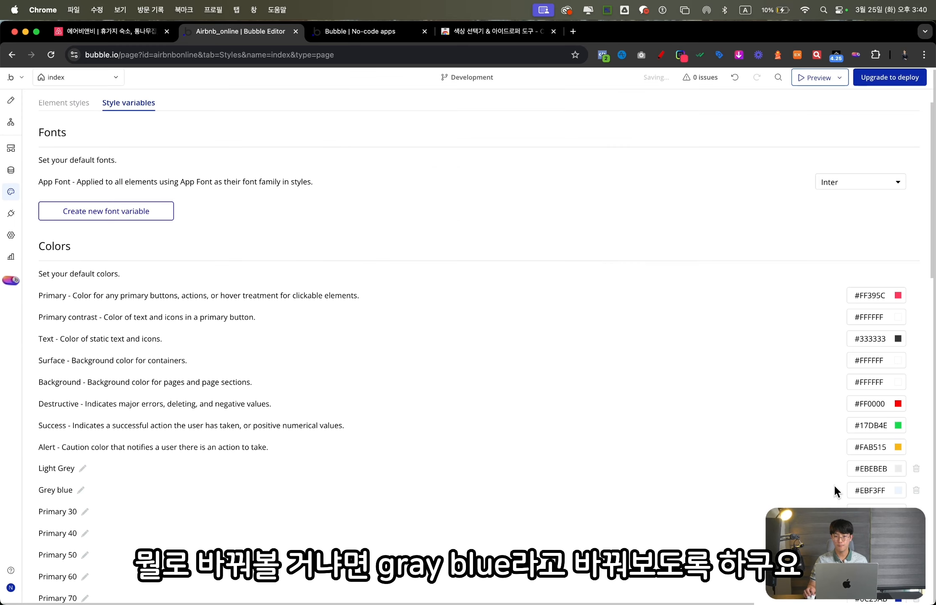
- Set the Grey blue variable's color to #EDF2F6
left_click(880, 492)
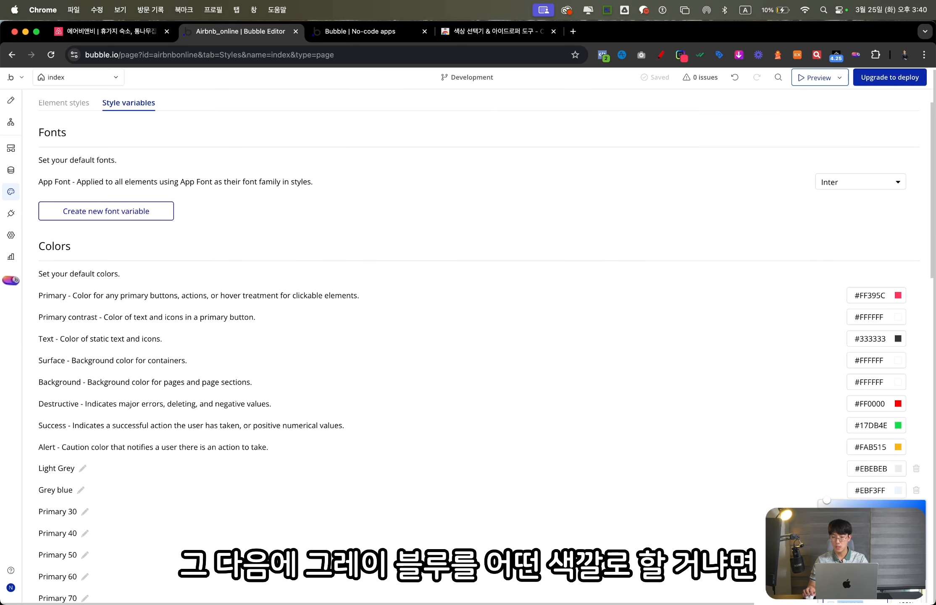
left_click(830, 213)
scroll(882, 445, "down", 3)
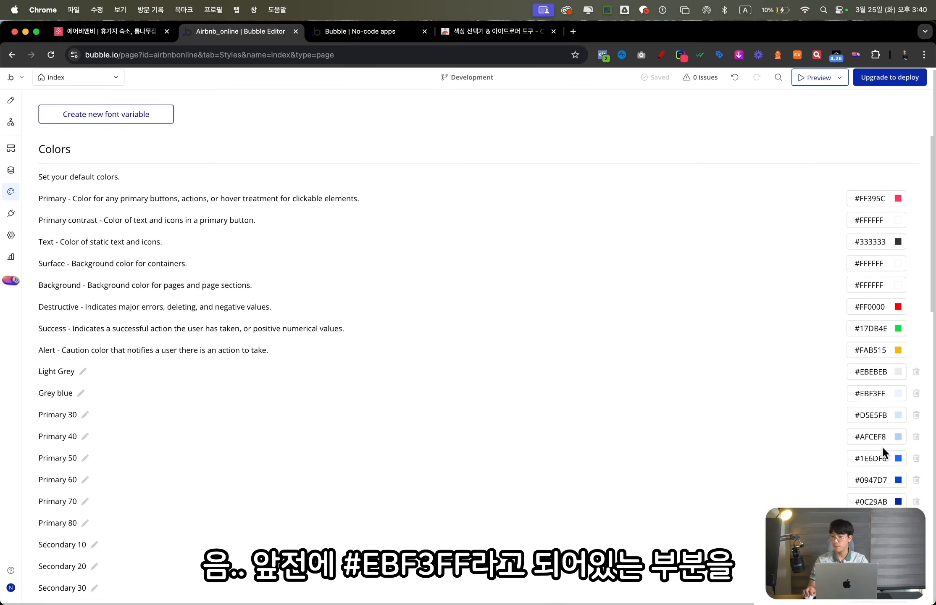
scroll(895, 375, "up", 5)
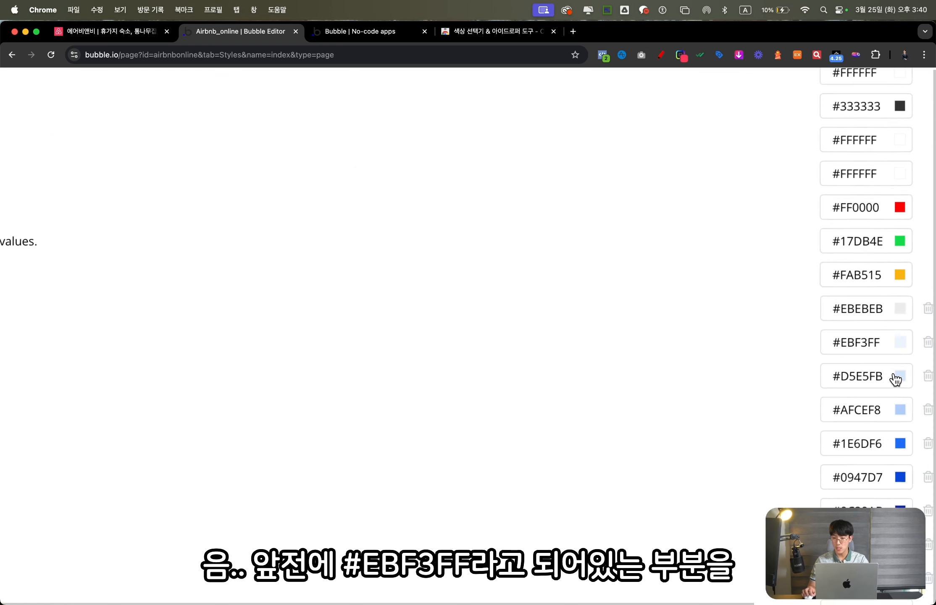
scroll(871, 336, "down", 5)
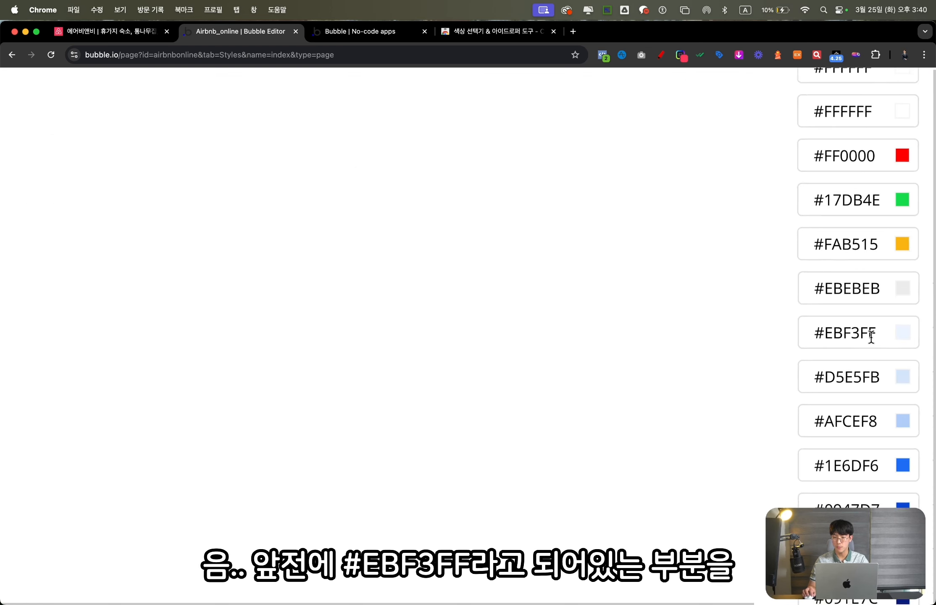
left_click(871, 335)
left_click(864, 465)
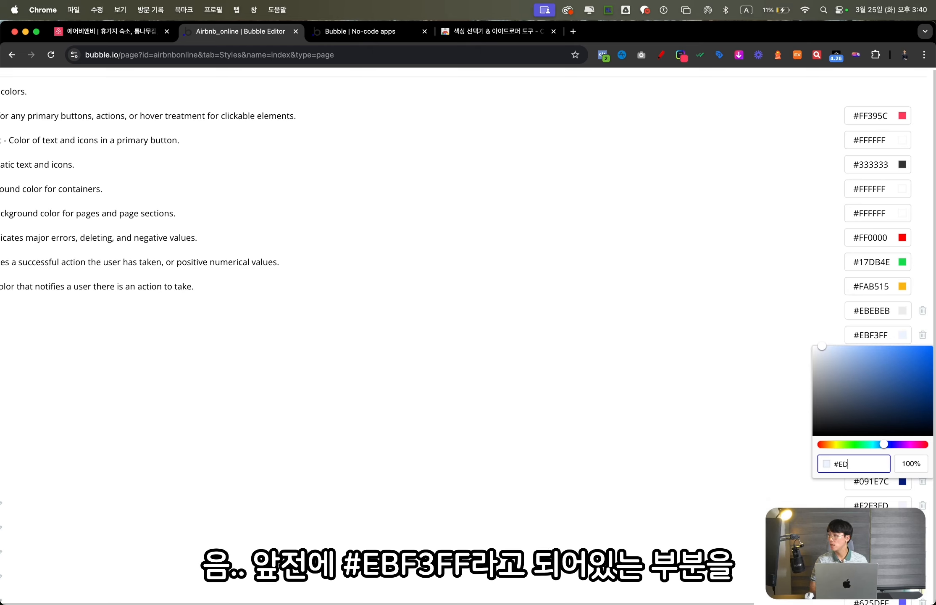
type("DF2F6")
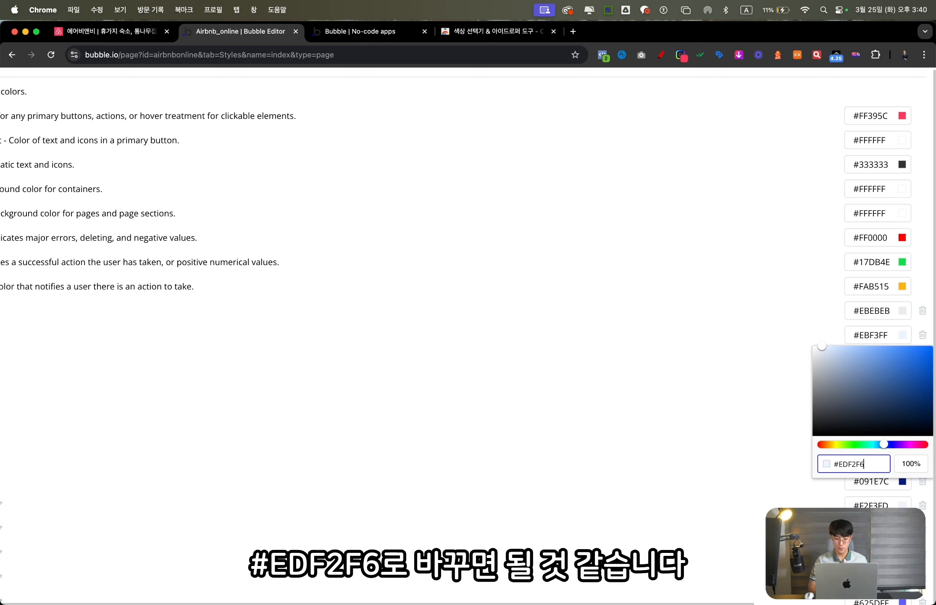
left_click(731, 322)
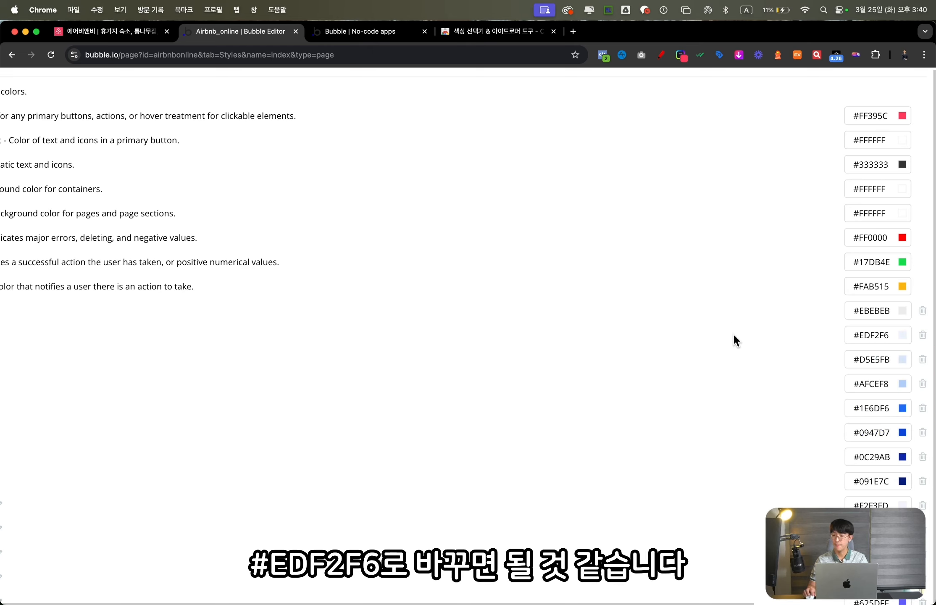
- Rename the Primary 30 color variable to Dark grey 100 and save it
scroll(734, 335, "down", 3)
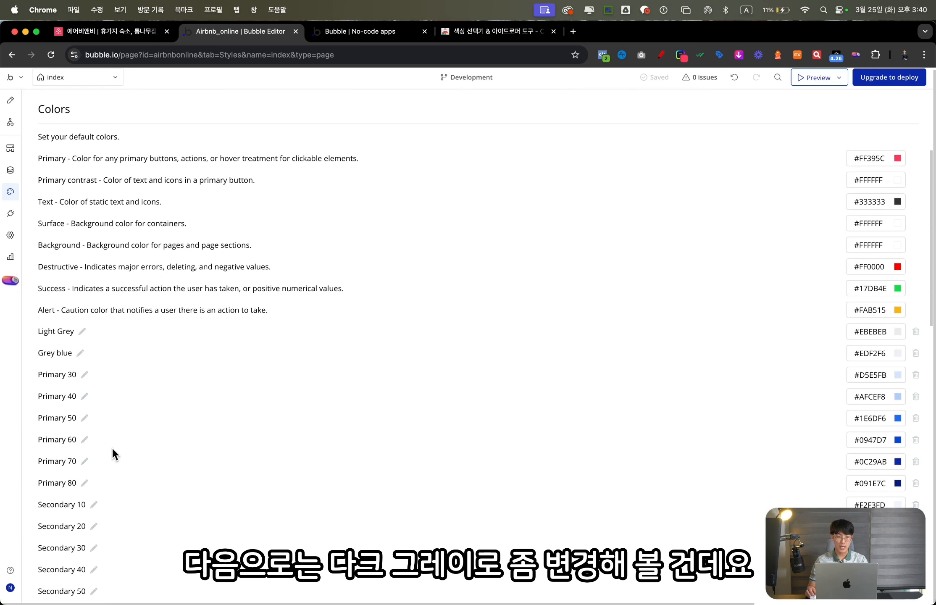
left_click(84, 375)
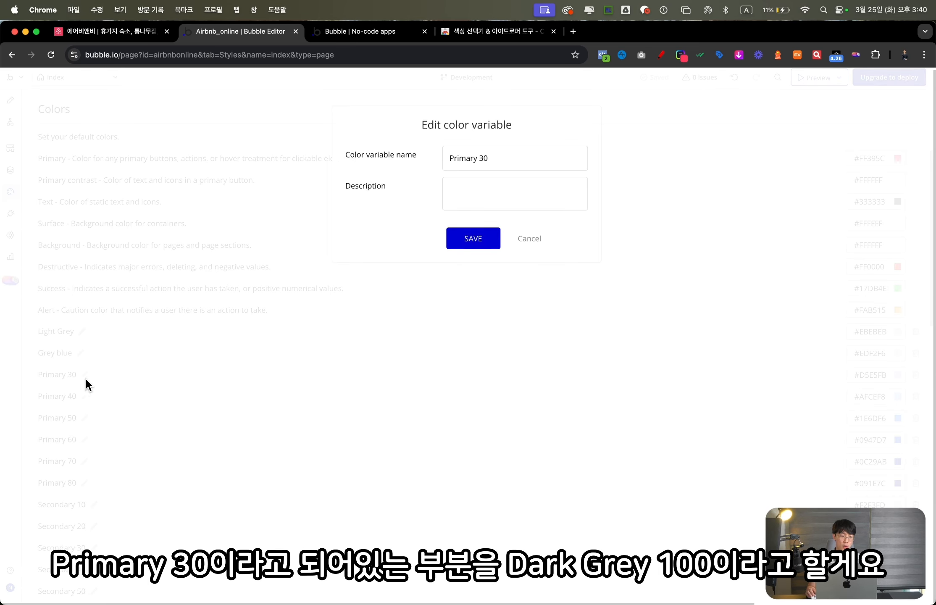
left_click_drag(523, 162, 398, 157)
key("Caps_Lock")
type("ㅇ")
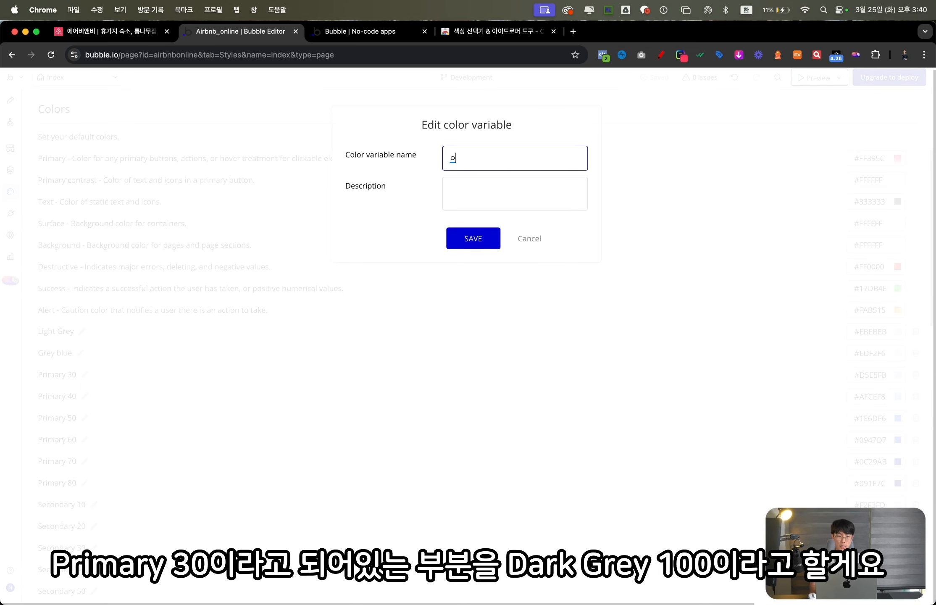
key("BackSpace")
key("Caps_Lock")
type("Dark grey 100")
left_click(485, 248)
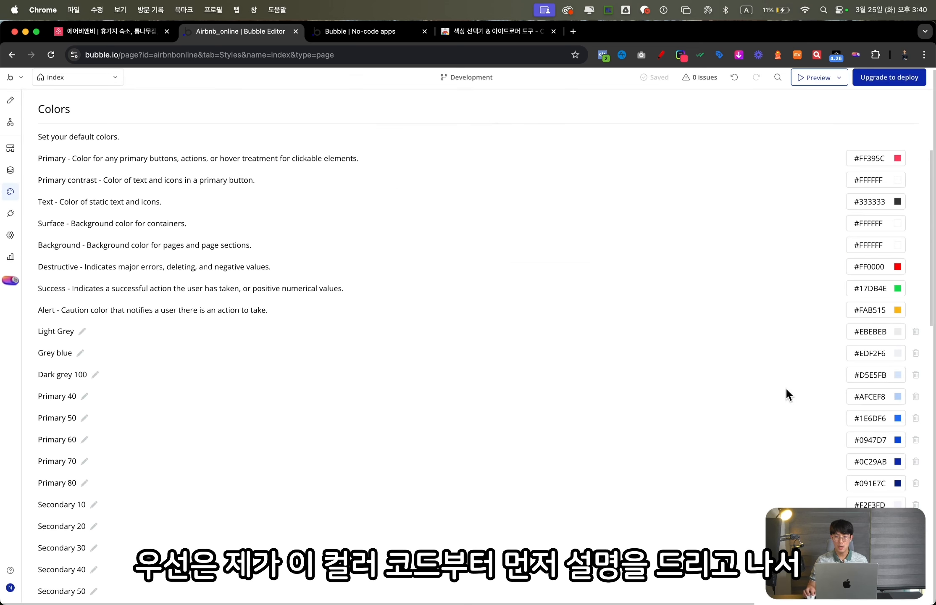
- Set the Dark grey 100 variable's color to #6A6A6A
left_click(886, 375)
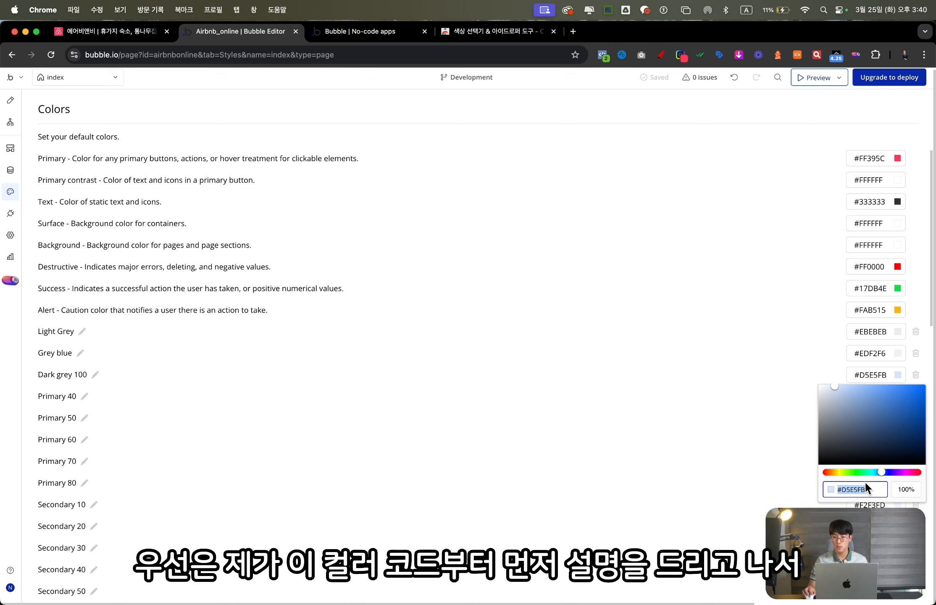
left_click_drag(848, 490, 880, 490)
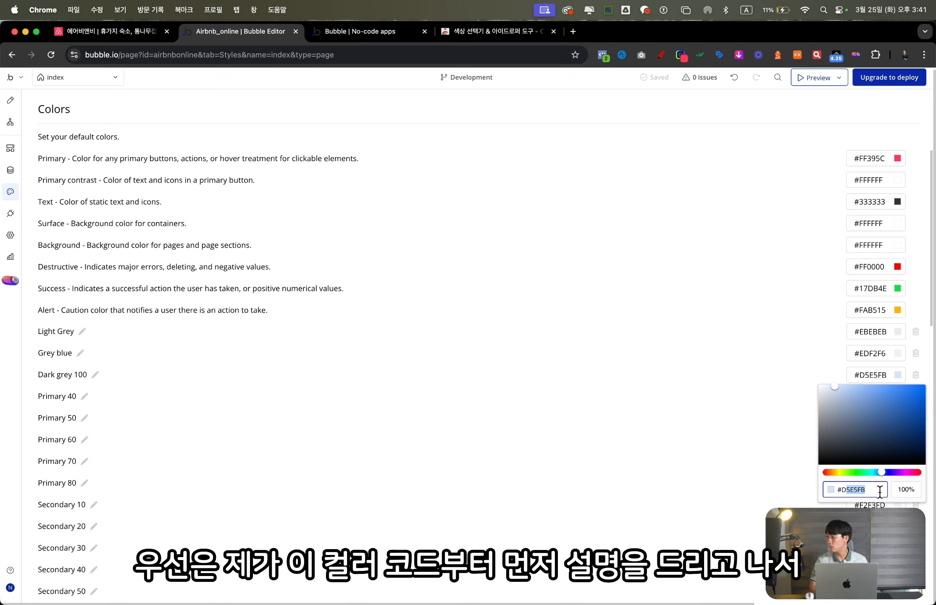
key("BackSpace")
key("BackSpace")
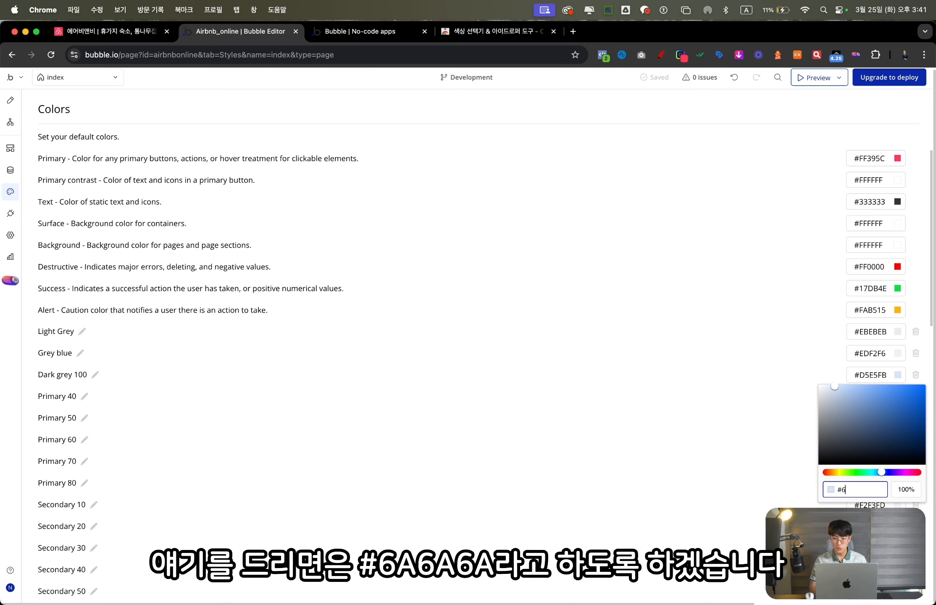
type("6A6A6A")
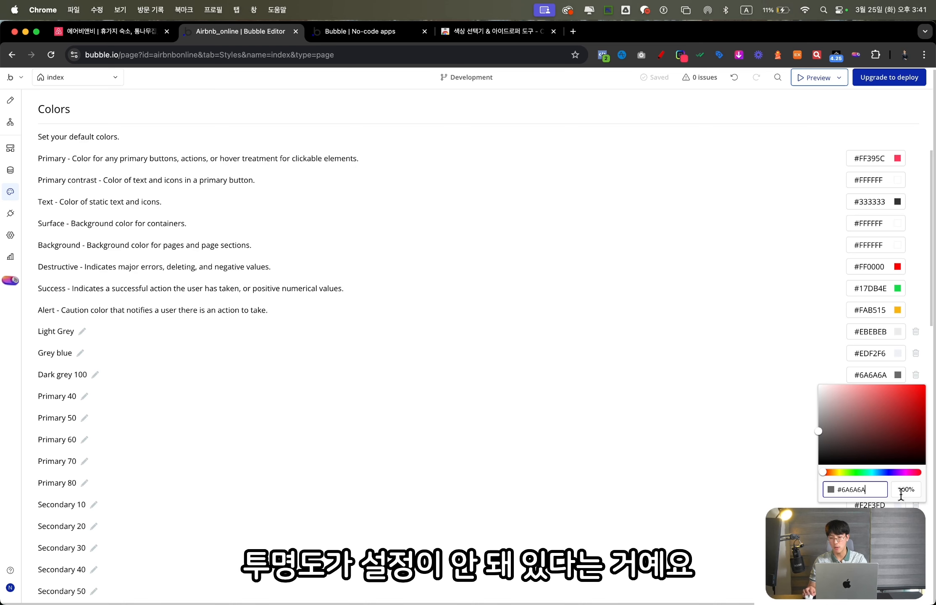
left_click(86, 387)
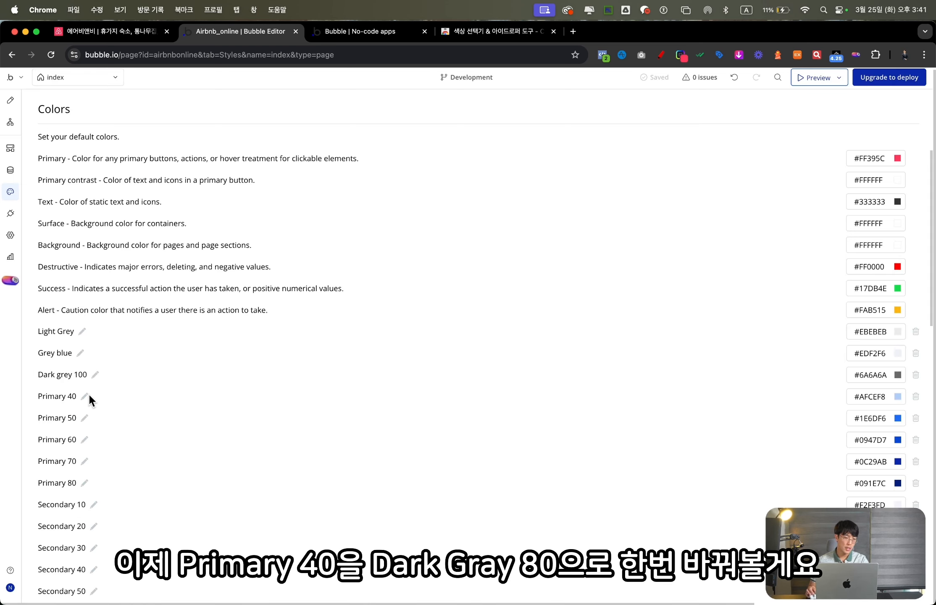
- Rename the Primary 40 color variable to Dark grey 80 and save it
left_click(84, 398)
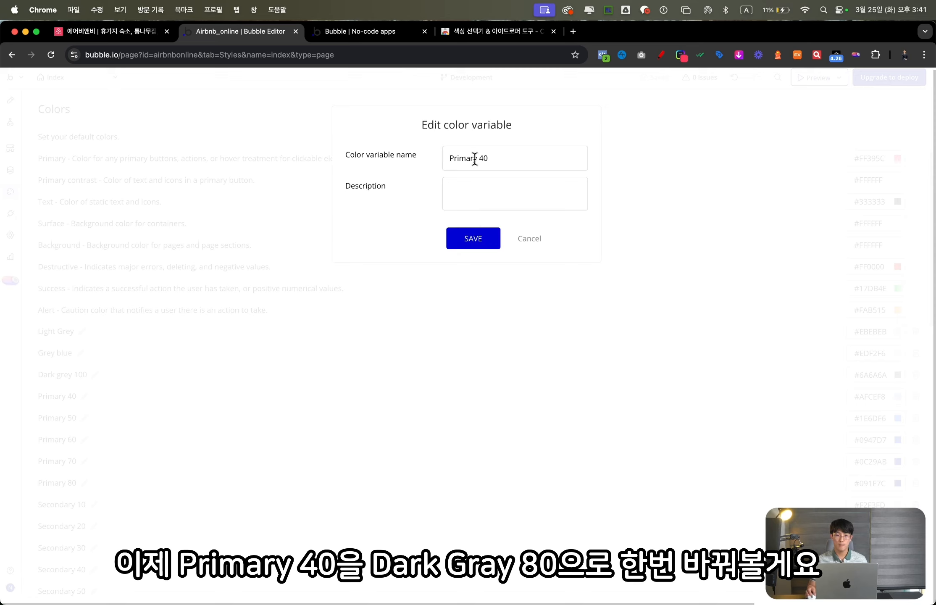
left_click_drag(477, 158, 338, 156)
type("Dark gre")
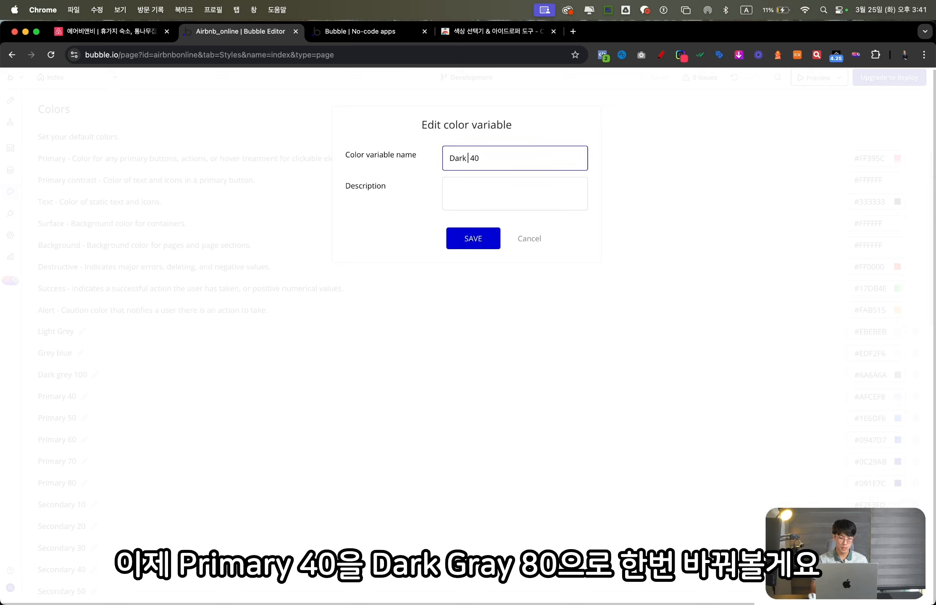
type("y 80")
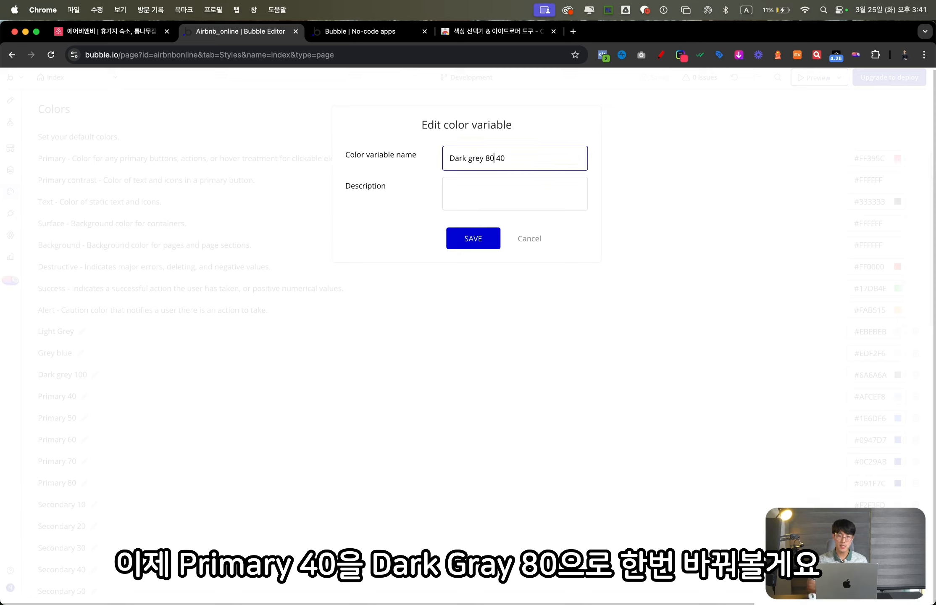
key("shift+Right")
key("shift+Right")
key("shift+Right")
key("BackSpace")
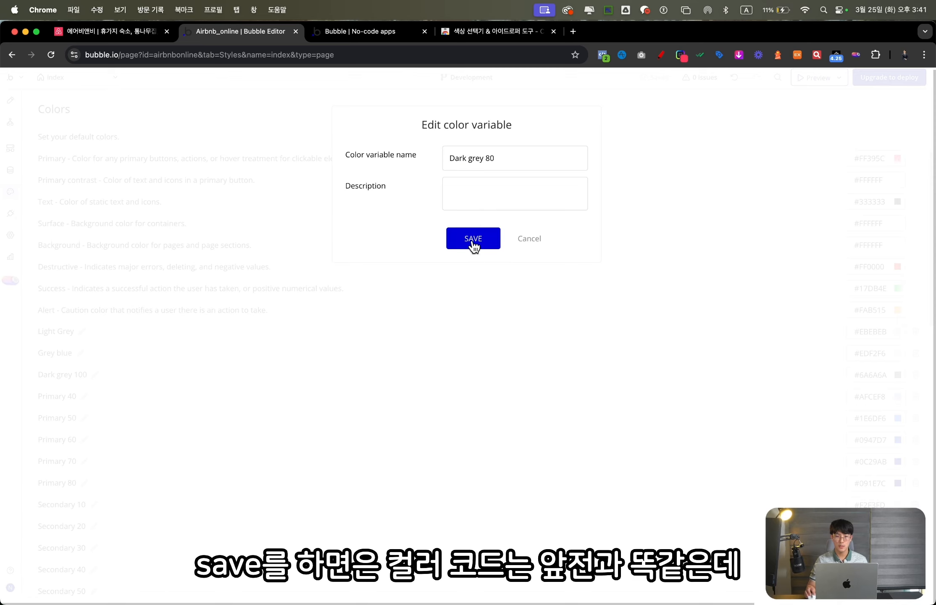
left_click(472, 244)
- Set the Dark grey 80 variable's color to #6A6A6A with 80% opacity
left_click(882, 397)
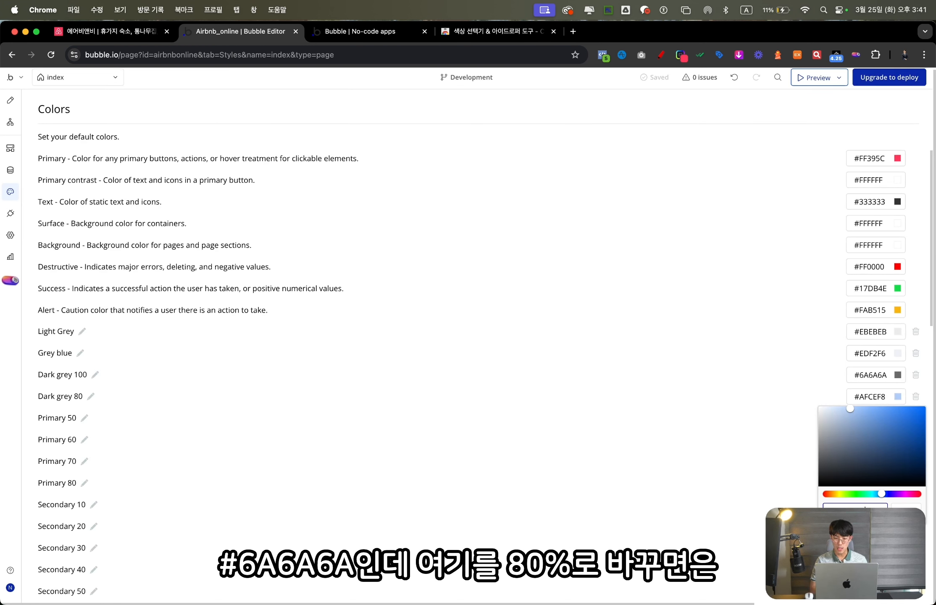
left_click(906, 505)
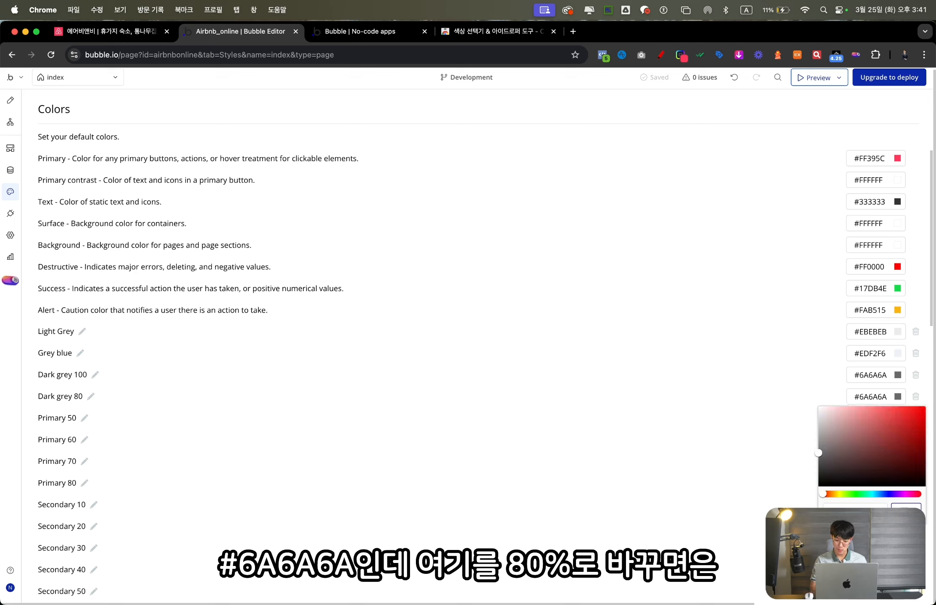
type("80")
key("Return")
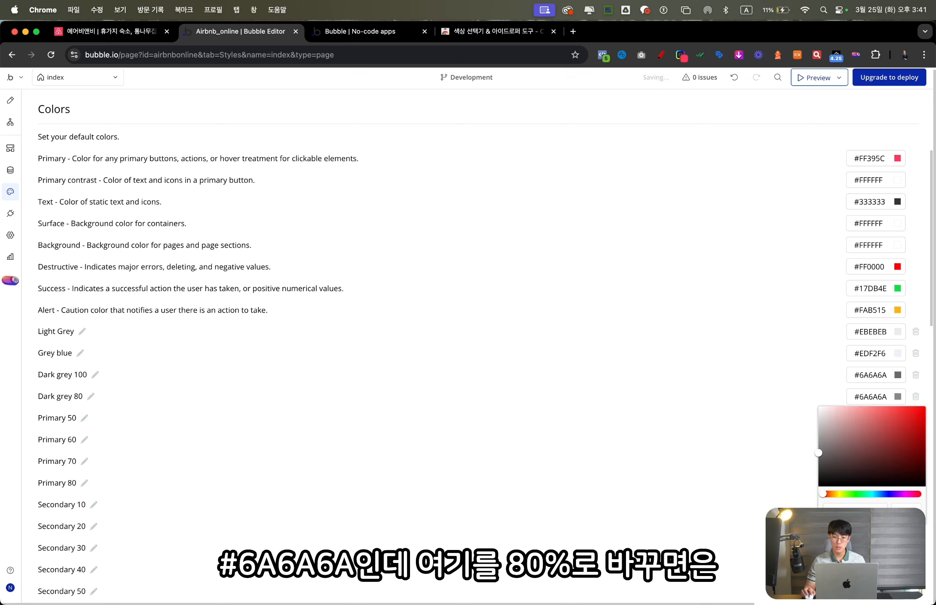
left_click(781, 102)
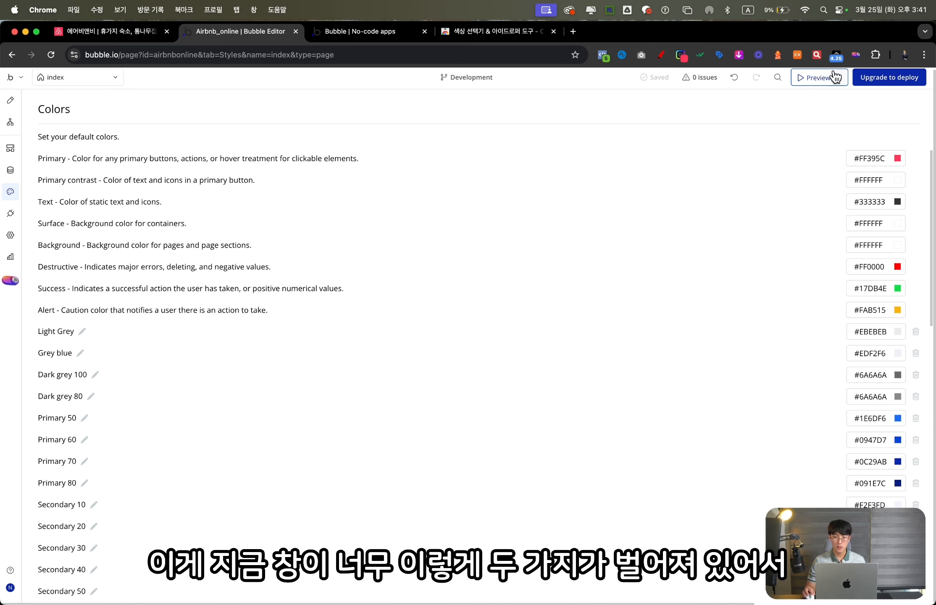
- Narrow the browser window to about half the screen's width
mouse_move(837, 34)
left_mouse_down()
mouse_move(799, 43)
mouse_move(830, 44)
left_mouse_up()
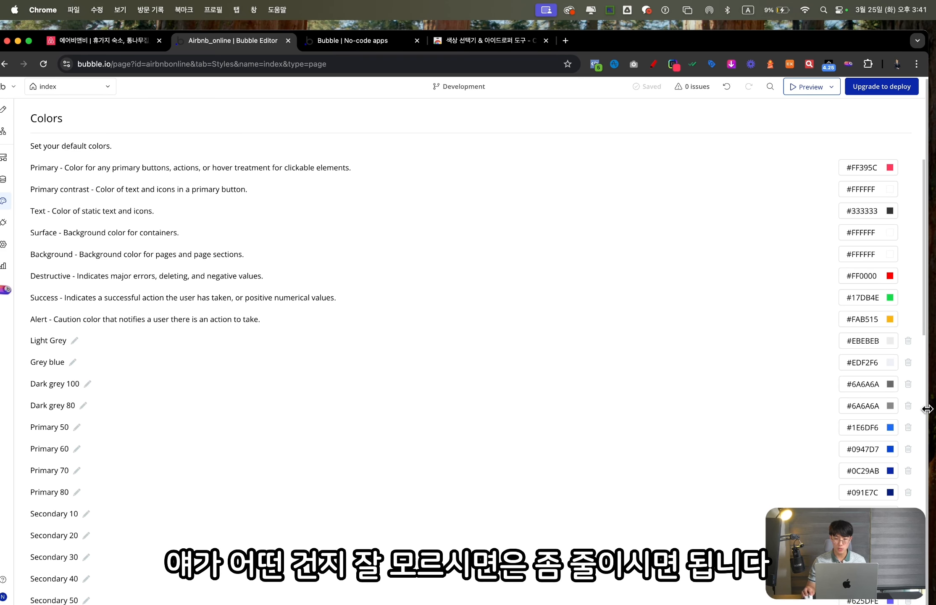
left_click_drag(926, 407, 438, 419)
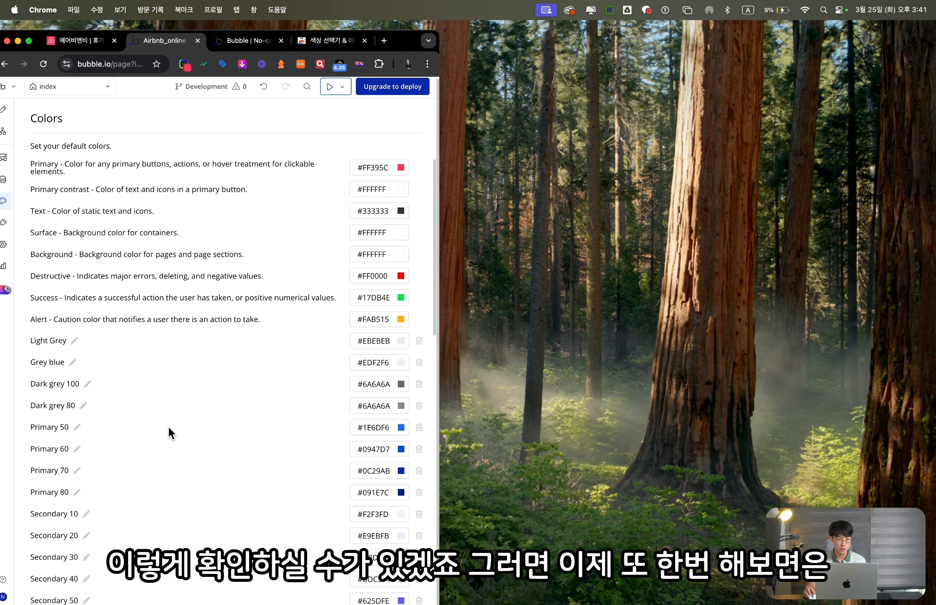
- Rename the Primary 50 color variable to Dark grey 40 and save it
left_click(77, 427)
left_click_drag(252, 168, 78, 162)
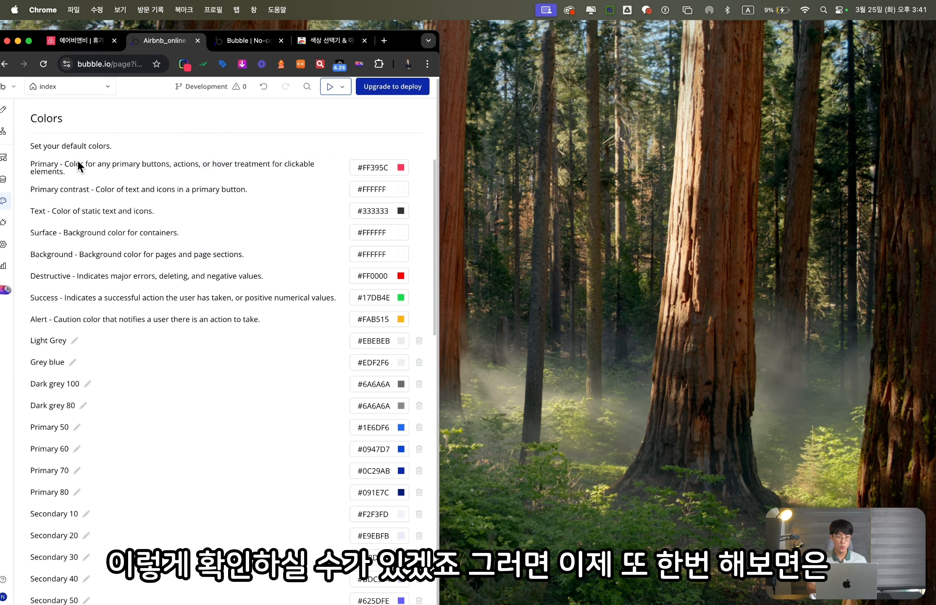
left_click(76, 427)
left_click(226, 178)
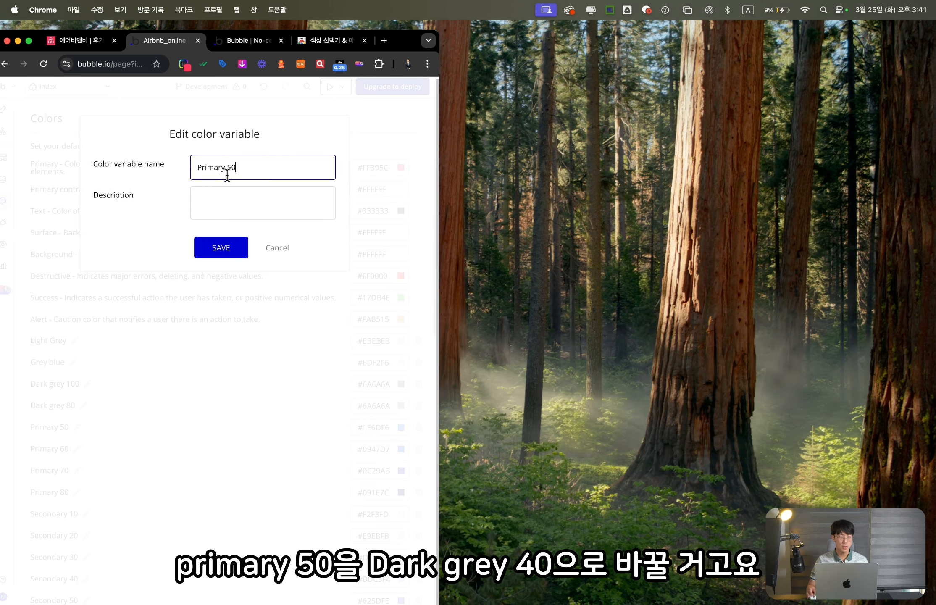
key("super+a")
type("D")
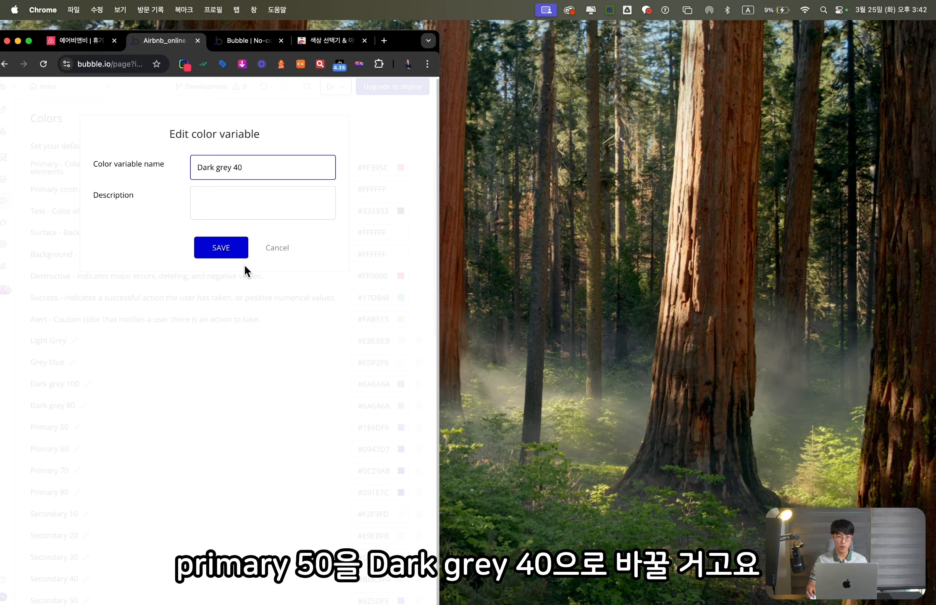
left_click(236, 253)
- Set the Dark grey 40 variable's color to #6A6A6A with 40% opacity
left_click(390, 424)
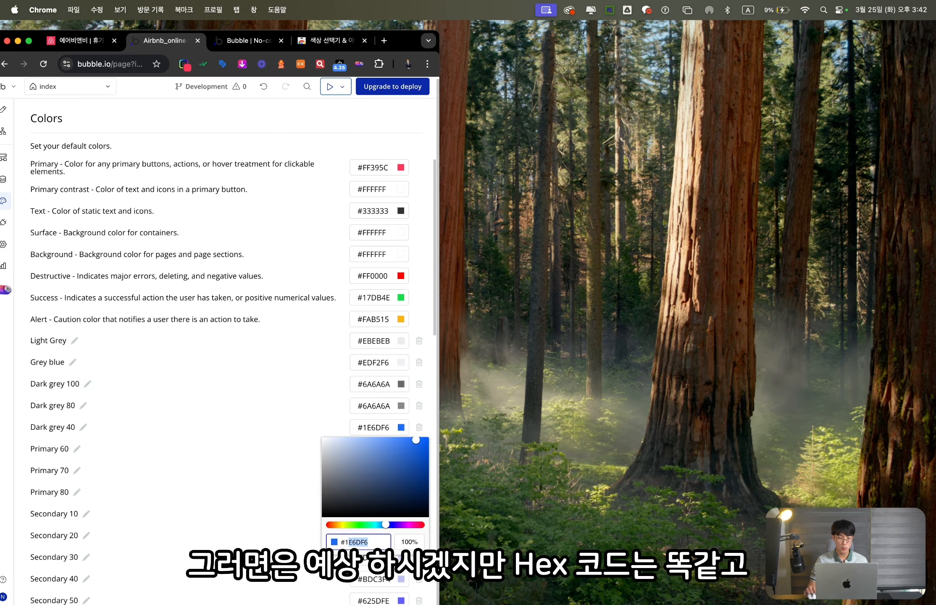
type("#6A6A6A")
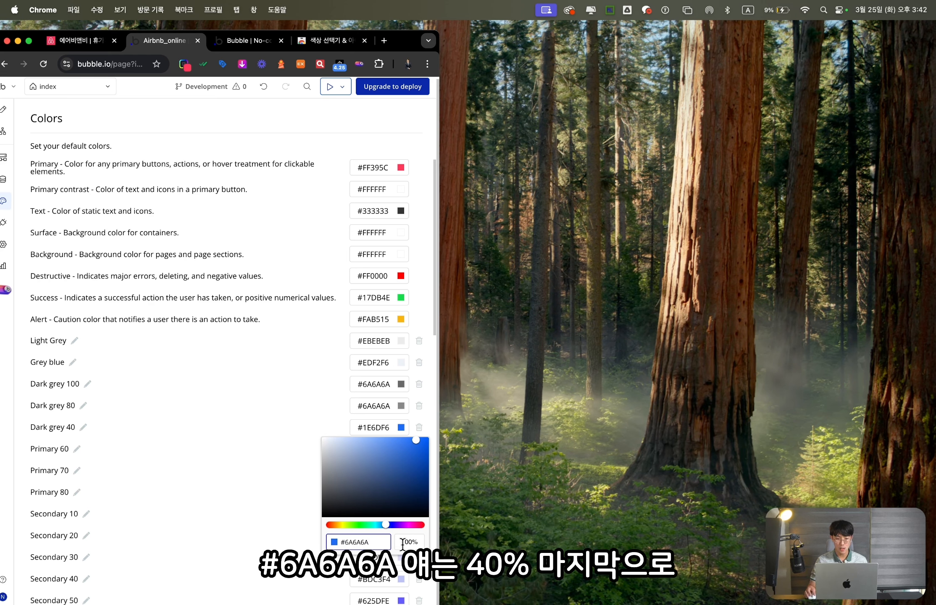
left_click(403, 544)
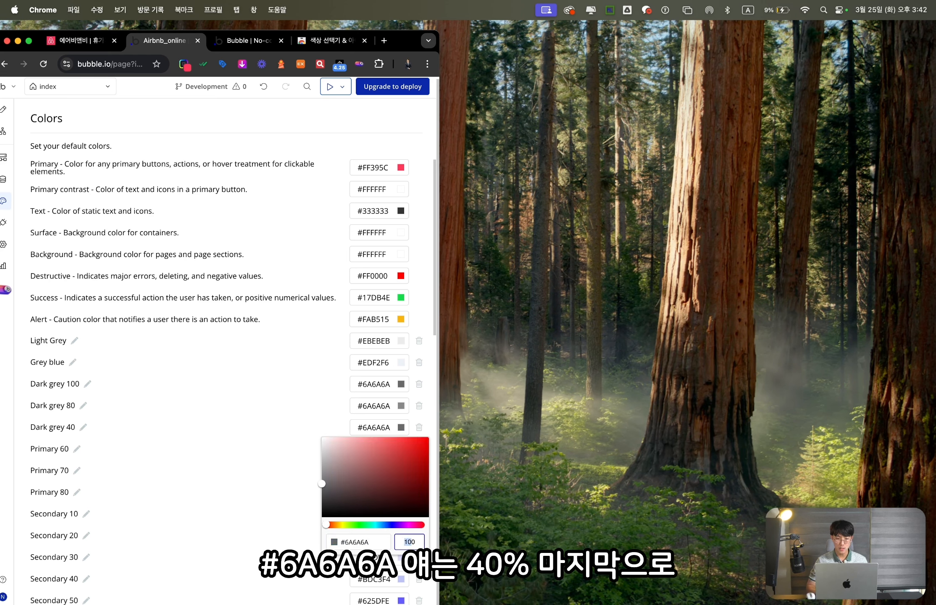
type("40")
key("Return")
left_click(305, 137)
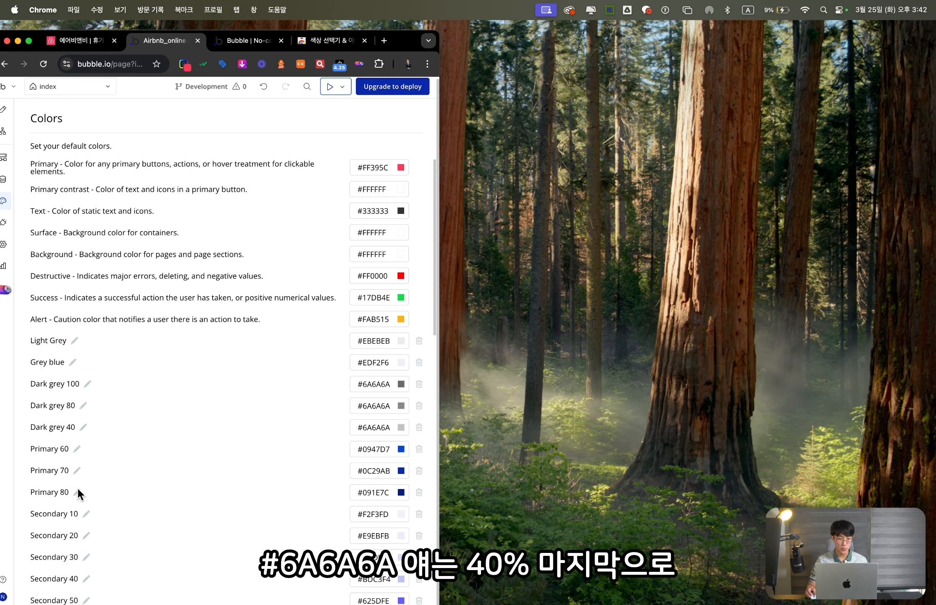
- Rename the Primary 60 color variable to Dark grey 20 and save it
left_click(78, 448)
left_click(257, 171)
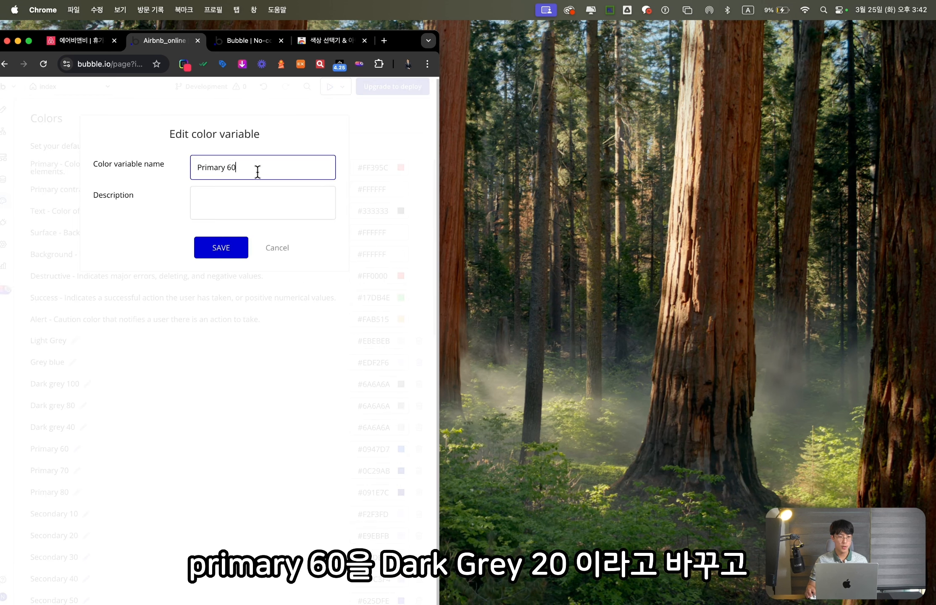
left_click_drag(257, 171, 105, 157)
type("Dark gre")
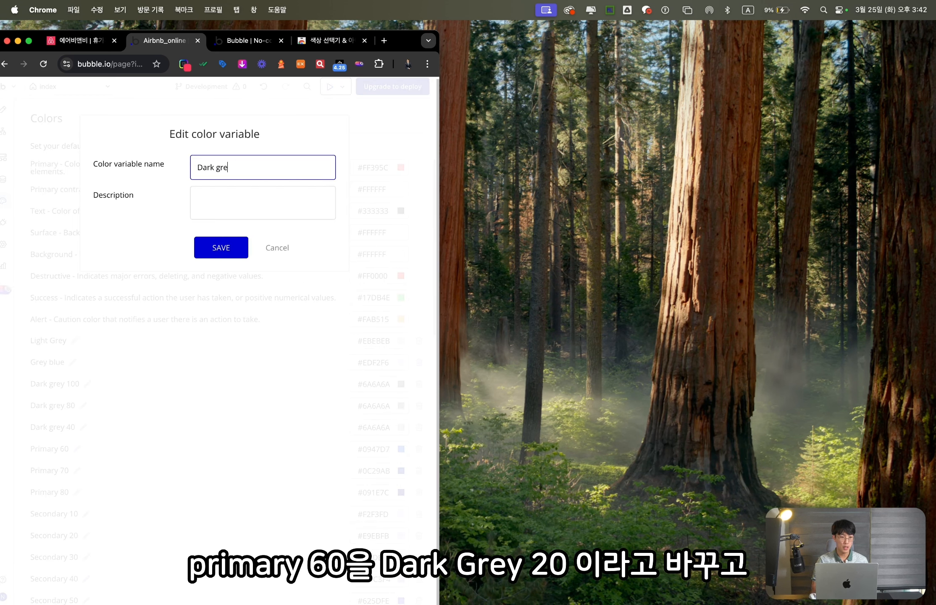
left_click(221, 257)
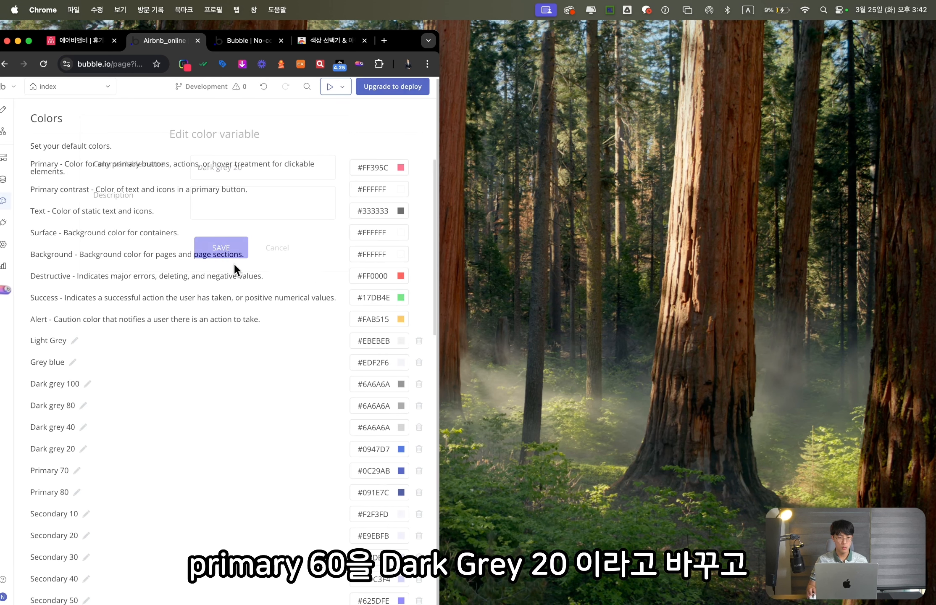
- Set the Dark grey 20 variable's color to #6A6A6A with 20% opacity
left_click(387, 449)
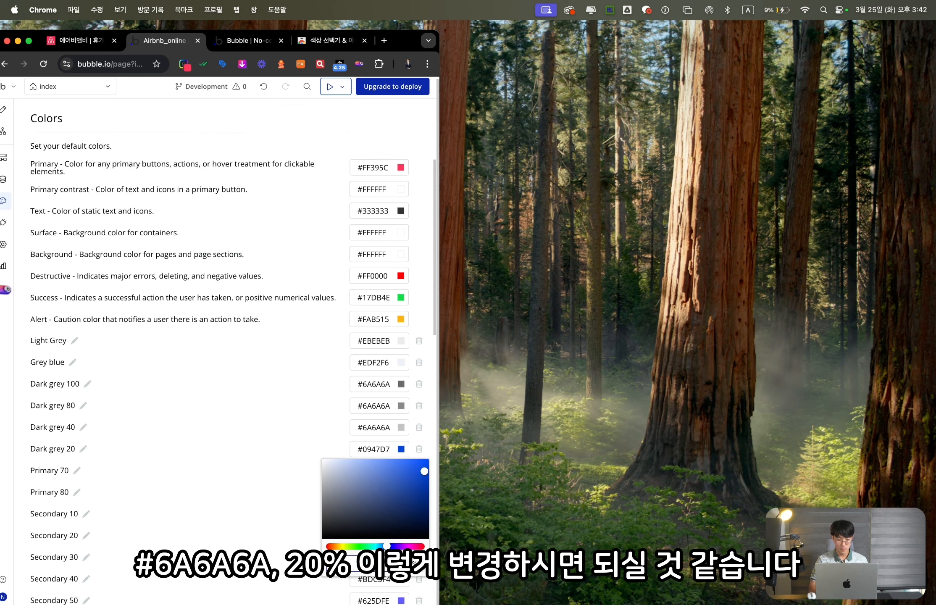
left_click(414, 564)
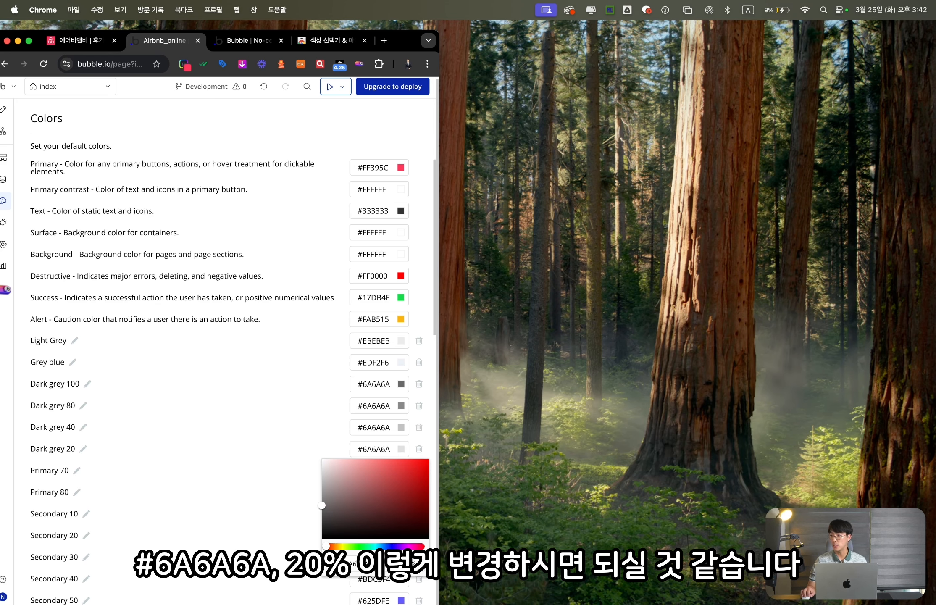
left_click(371, 140)
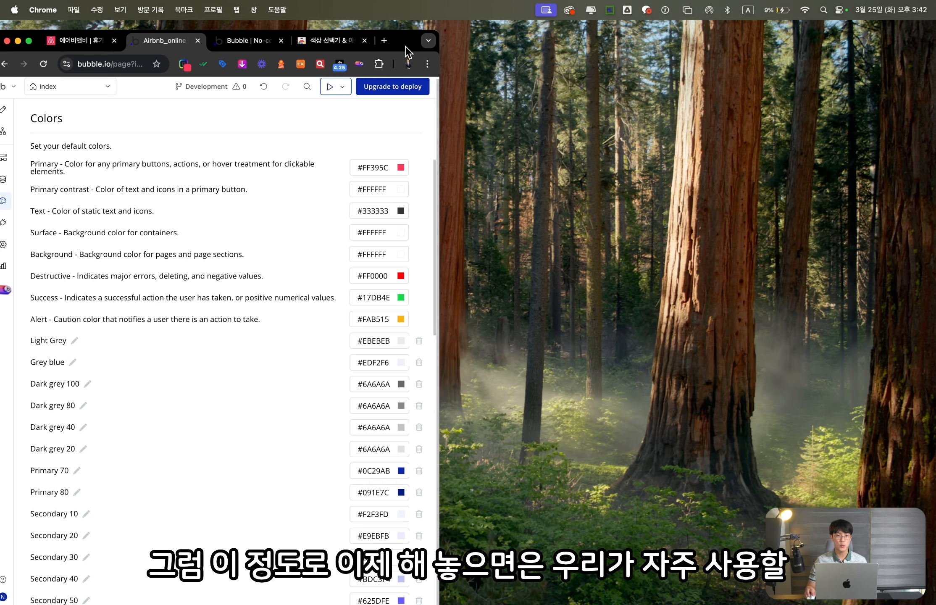
- Expand the browser window back to the full width of the screen
double_click(405, 47)
scroll(628, 338, "up", 4)
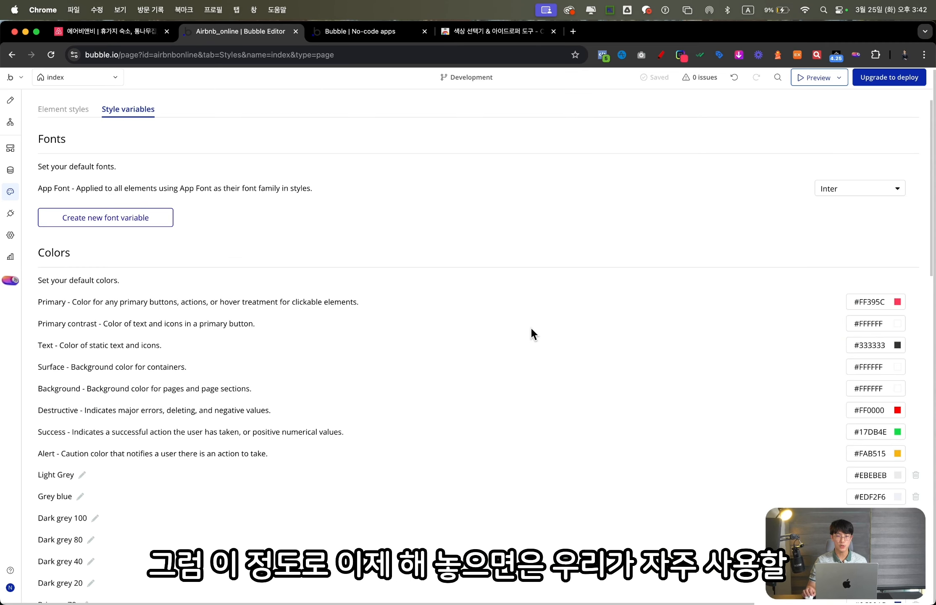
scroll(584, 420, "up", 1)
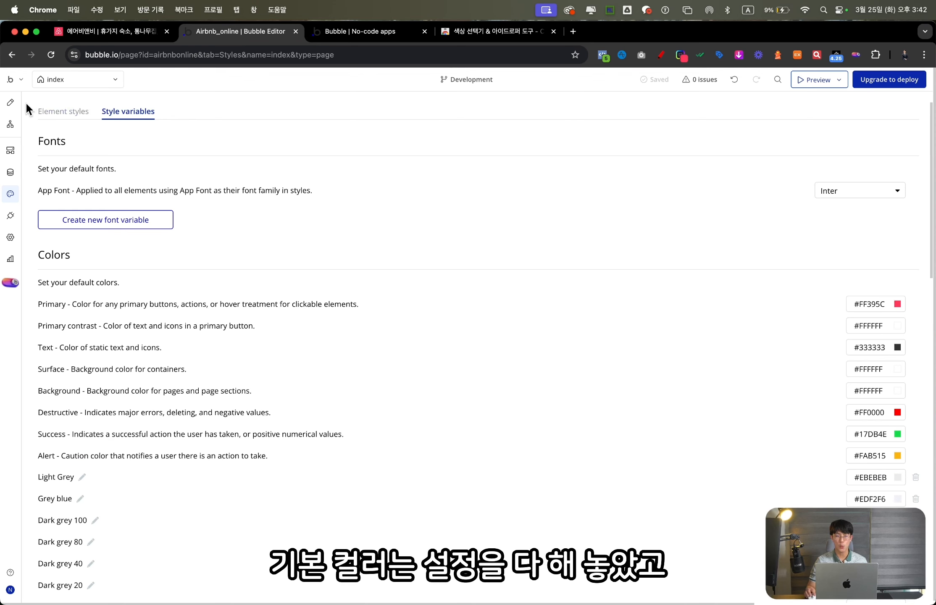
- Switch to the Design view and open the index page's layout properties from its canvas
left_click(12, 104)
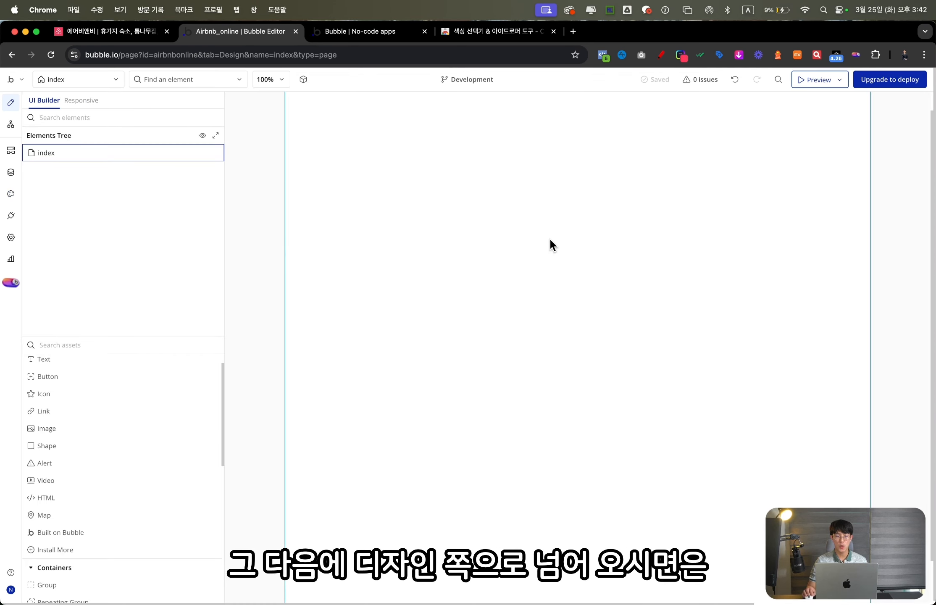
scroll(14, 110, "up", 8)
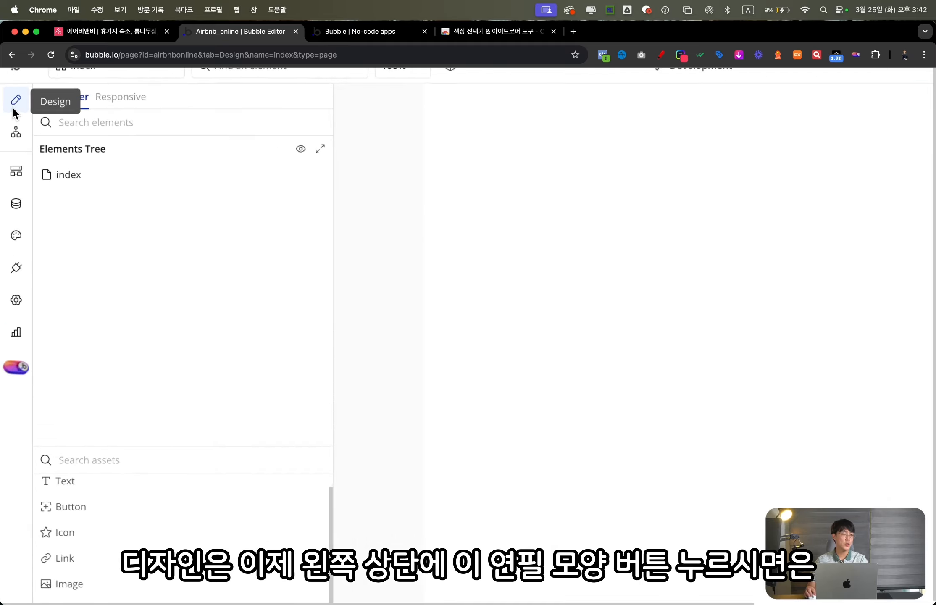
scroll(33, 111, "down", 1)
scroll(33, 112, "down", 7)
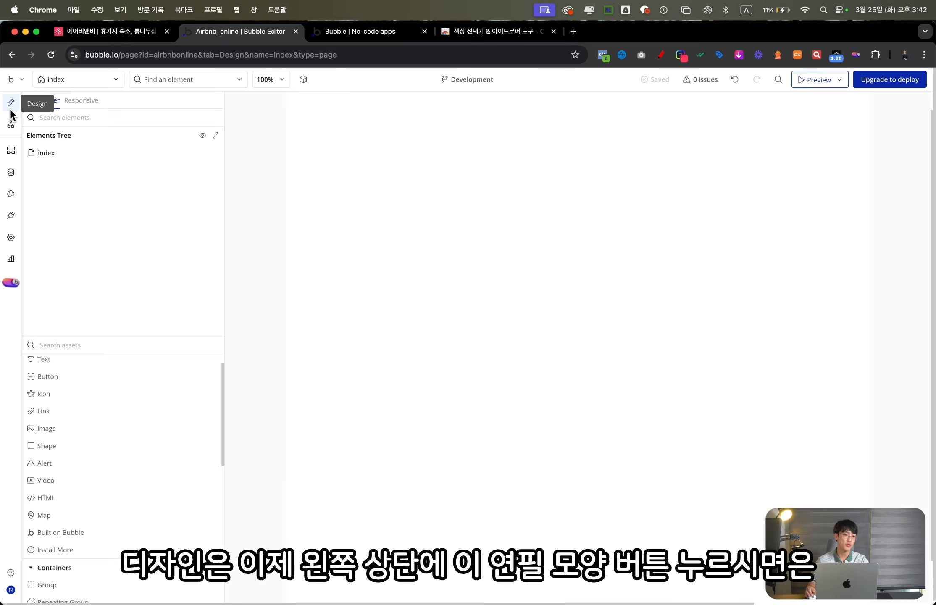
left_click(506, 307)
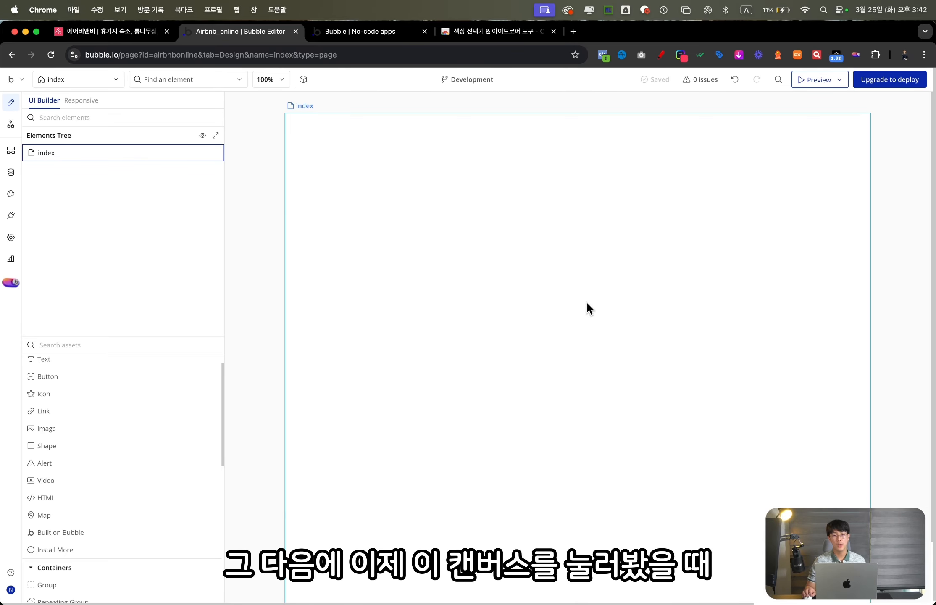
double_click(433, 174)
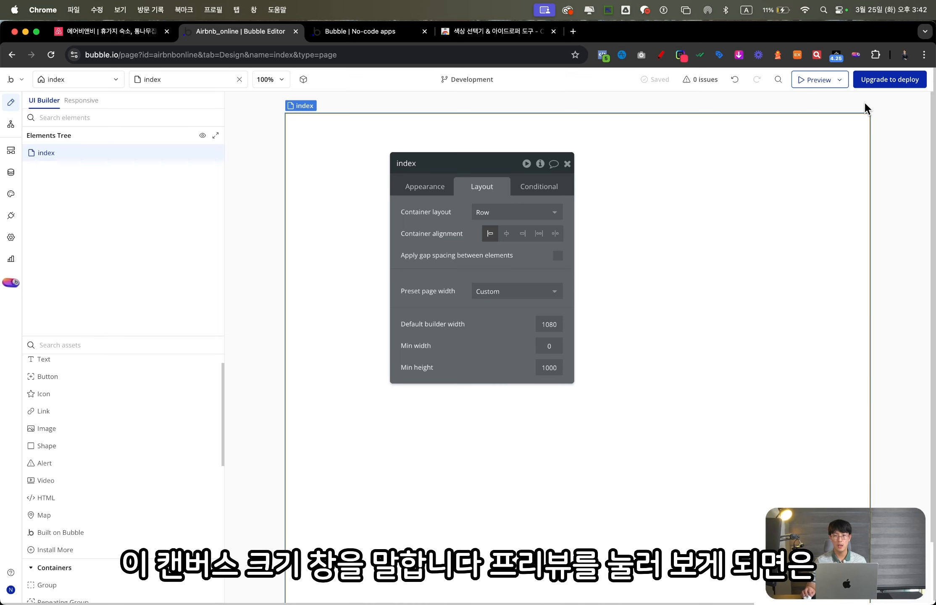
- Preview the index page in the browser and return to the Bubble editor
left_click(814, 81)
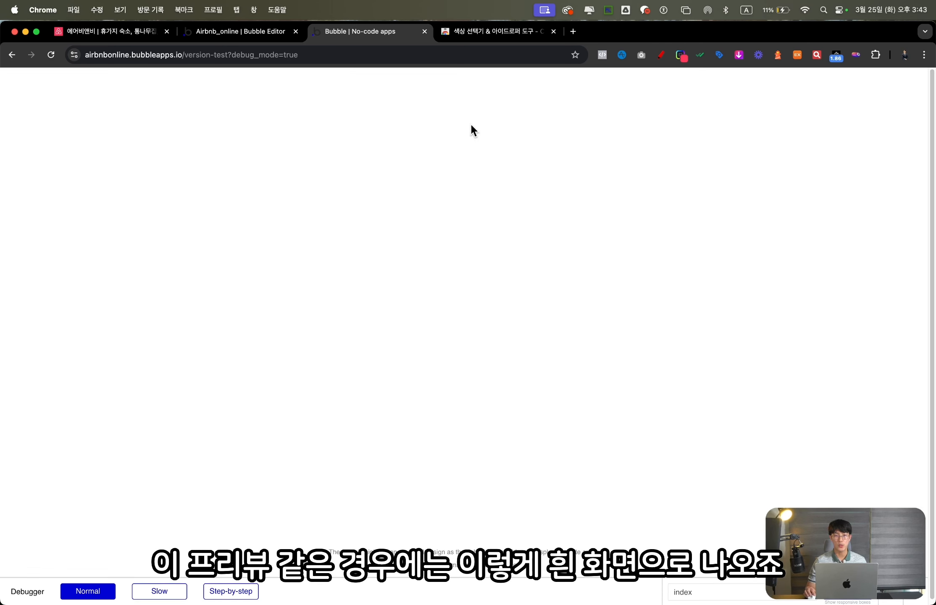
key("ctrl+shift+Tab")
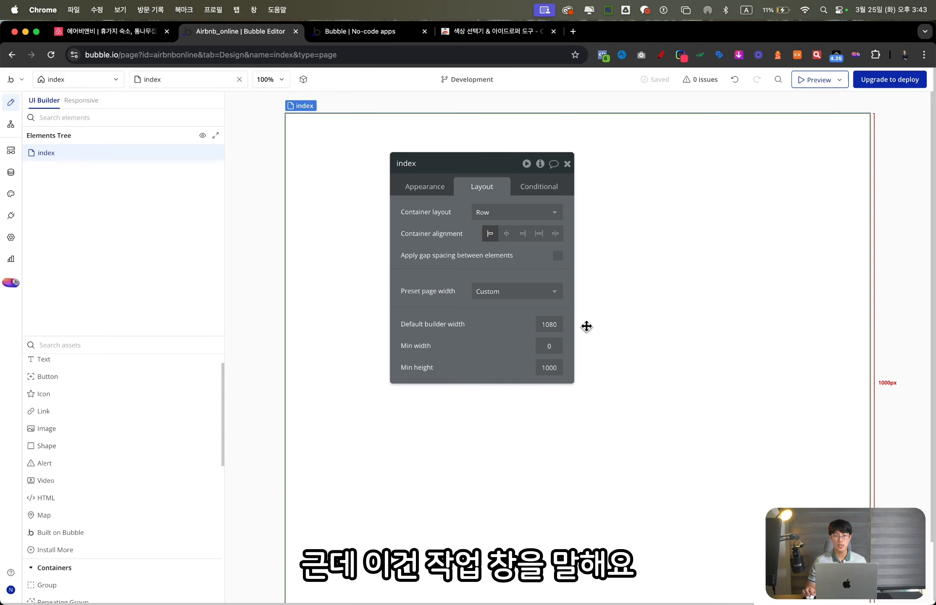
- Set the index page's default builder width to 1200
left_click_drag(550, 324, 585, 327)
key("BackSpace")
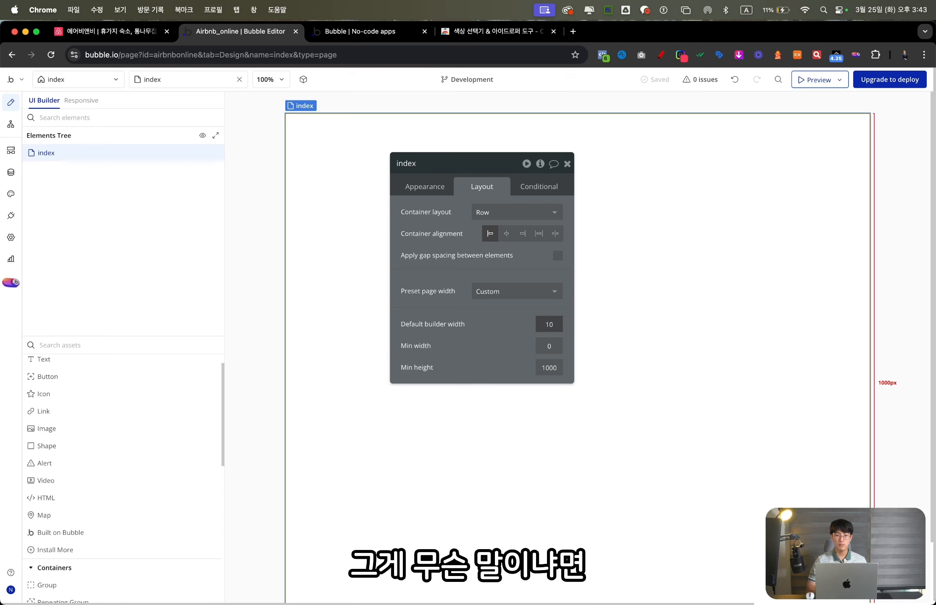
type("20")
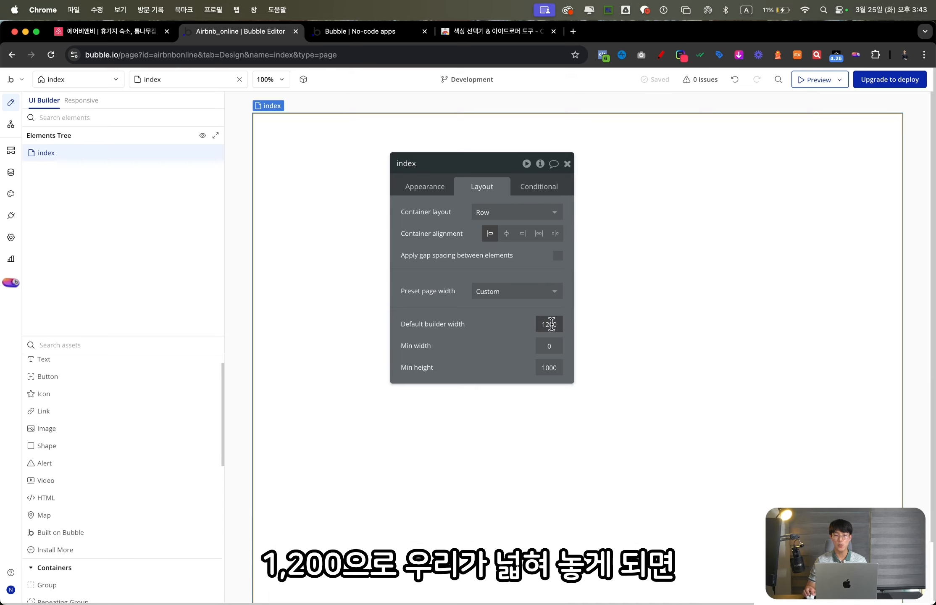
left_click_drag(546, 325, 566, 323)
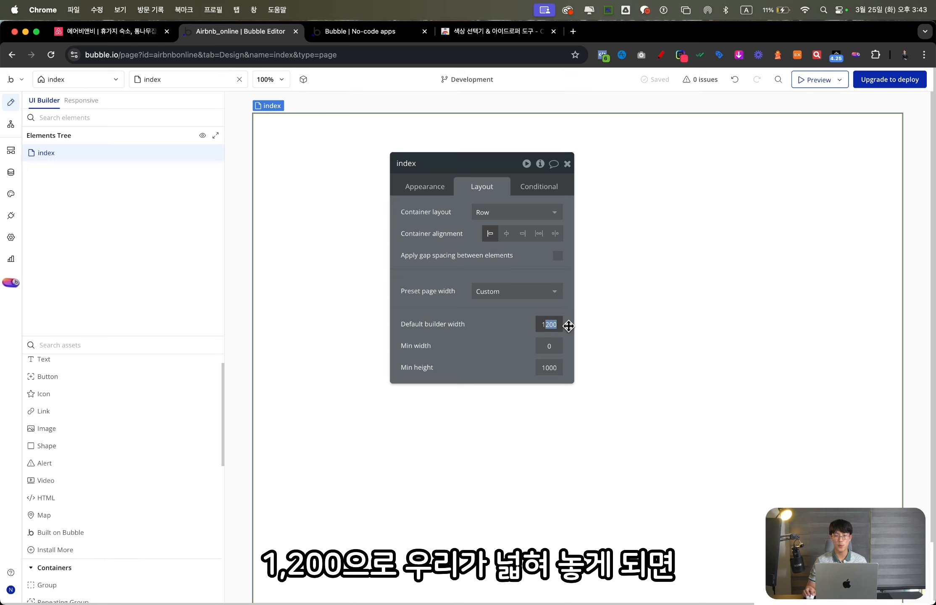
- Draw a red arc across the canvas labelled 1,200 with the annotation pen, and clear the annotation
left_click(661, 55)
mouse_move(275, 173)
left_mouse_down()
mouse_move(620, 121)
mouse_move(871, 153)
left_mouse_up()
mouse_move(561, 87)
left_mouse_down()
mouse_move(564, 117)
mouse_move(612, 108)
mouse_move(626, 89)
mouse_move(659, 109)
mouse_move(650, 90)
left_mouse_up()
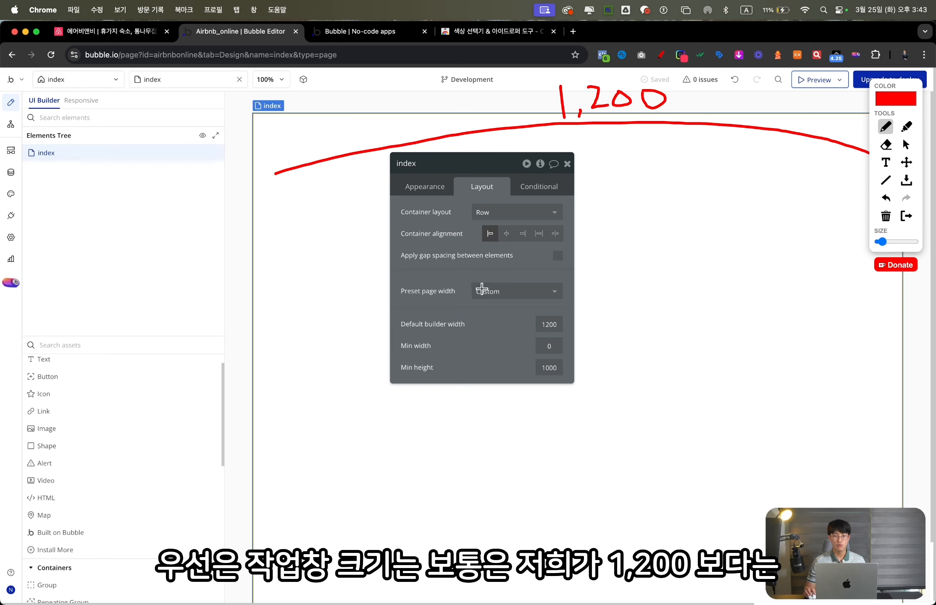
key("Escape")
- Set the index page's default builder width to 1300
double_click(551, 326)
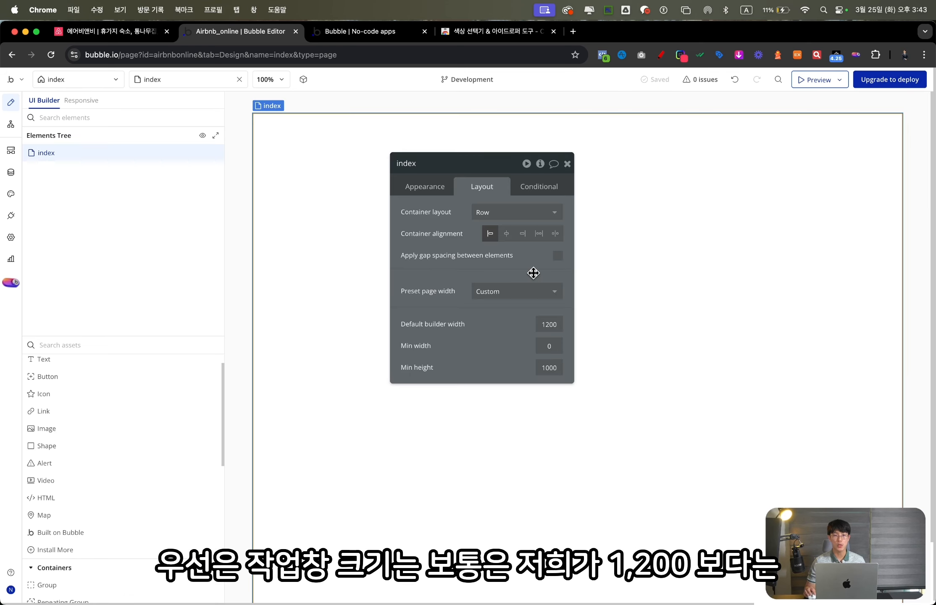
left_click(548, 324)
key("shift+Left")
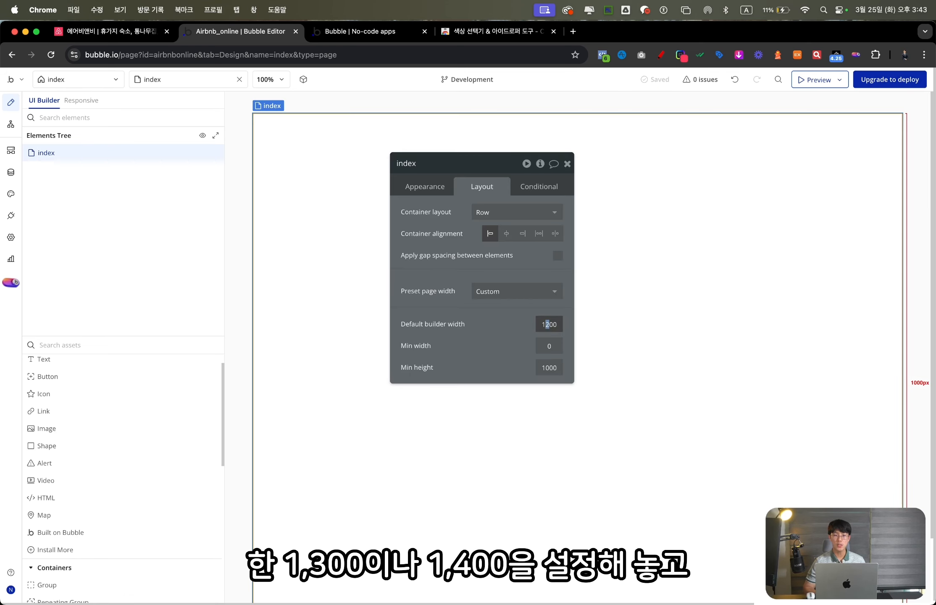
key("Return")
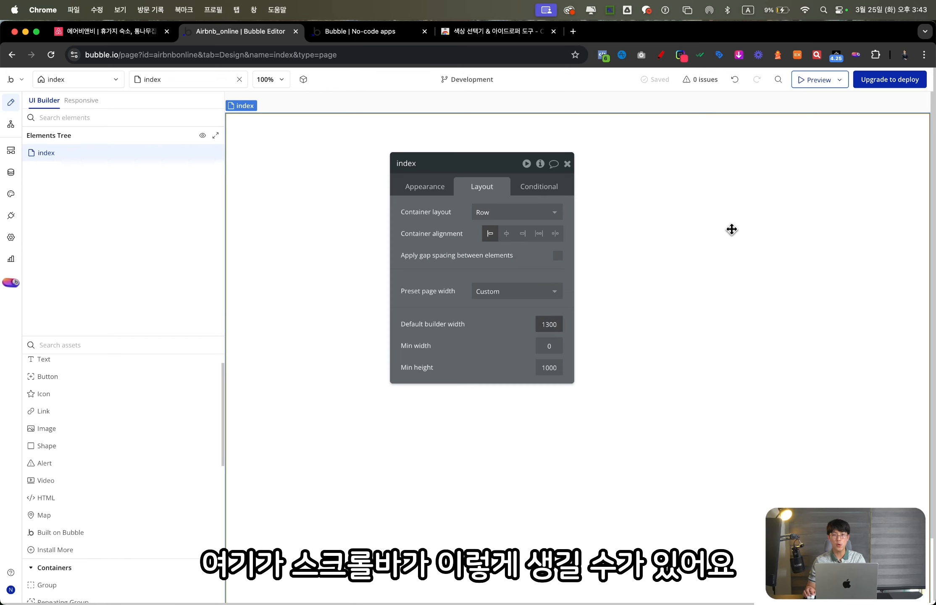
- Examine how the widened index canvas fits horizontally in the editor's work area
scroll(732, 229, "right", 2)
scroll(732, 230, "left", 2)
scroll(732, 229, "right", 2)
scroll(732, 230, "left", 2)
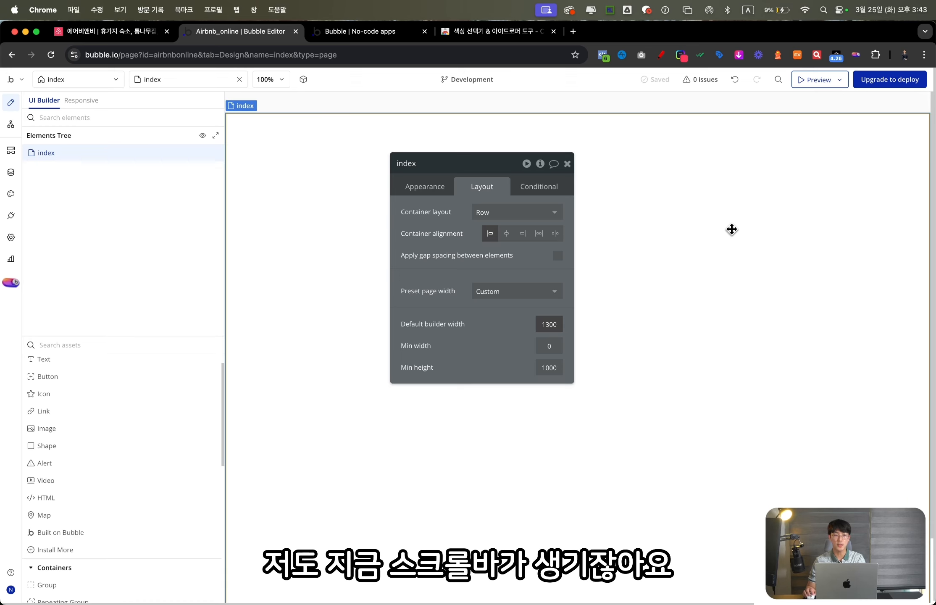
scroll(732, 230, "right", 2)
scroll(731, 229, "left", 2)
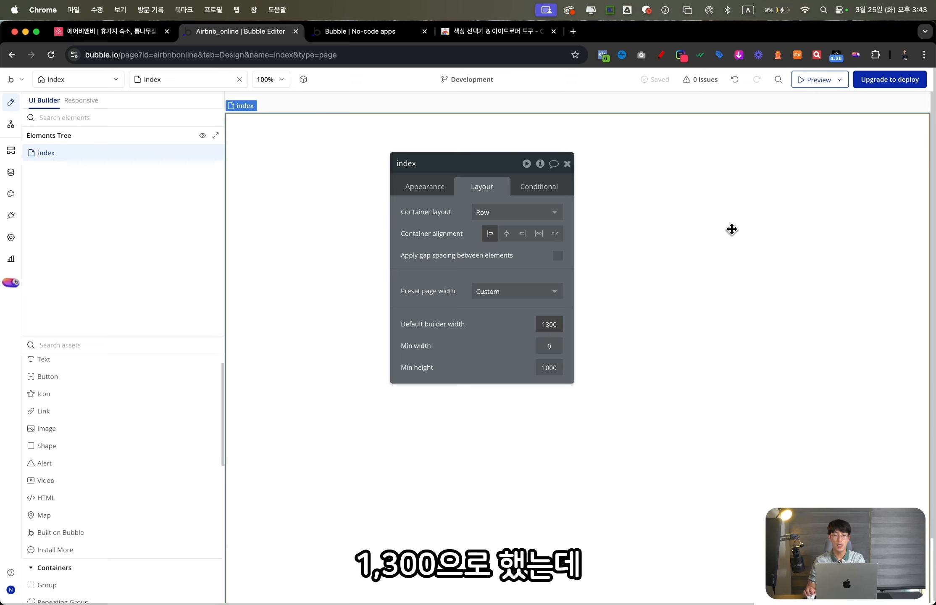
scroll(728, 230, "right", 2)
scroll(729, 230, "left", 2)
scroll(728, 230, "right", 2)
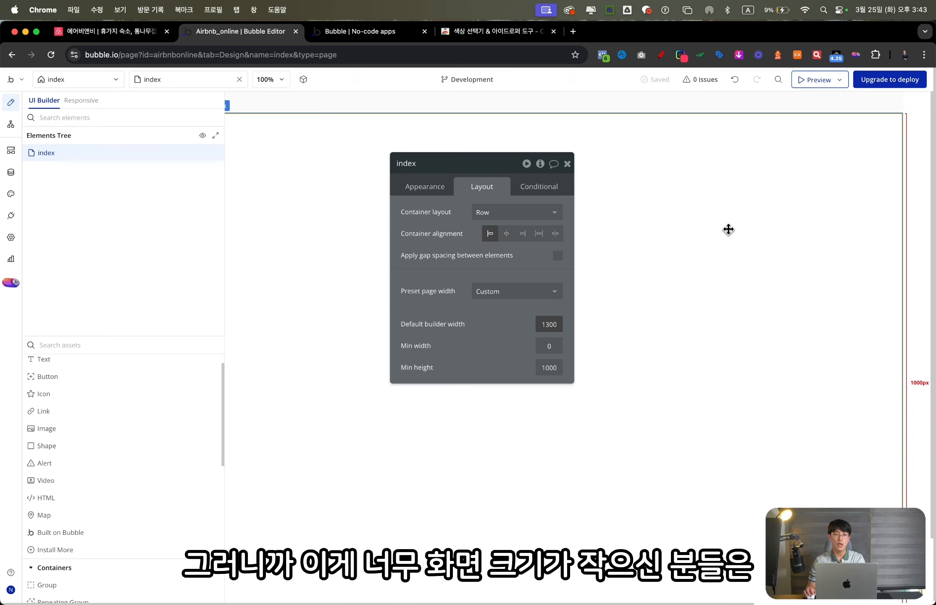
scroll(729, 230, "left", 2)
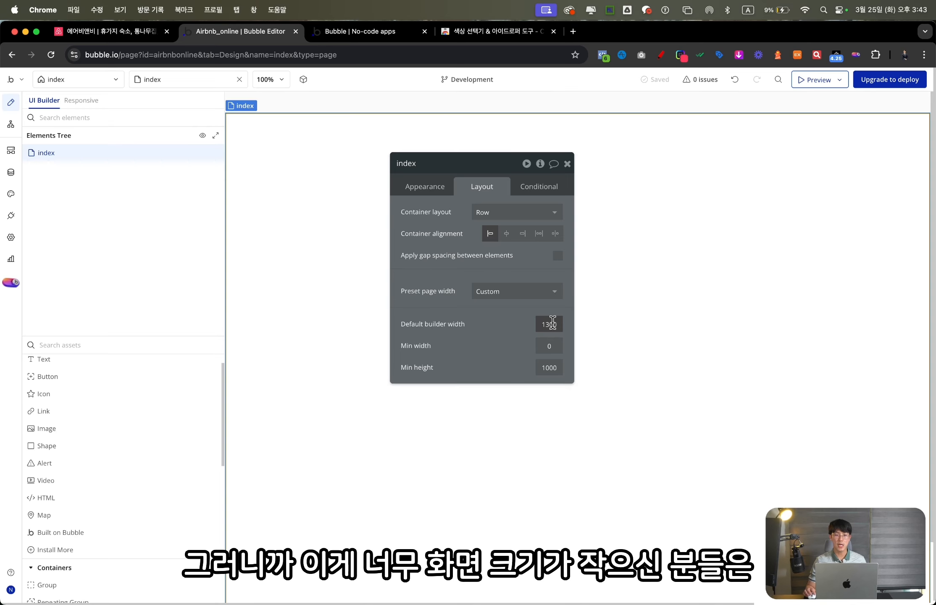
- Open howbigismybrowser.com in a new tab and check the browser window's width
left_click(573, 31)
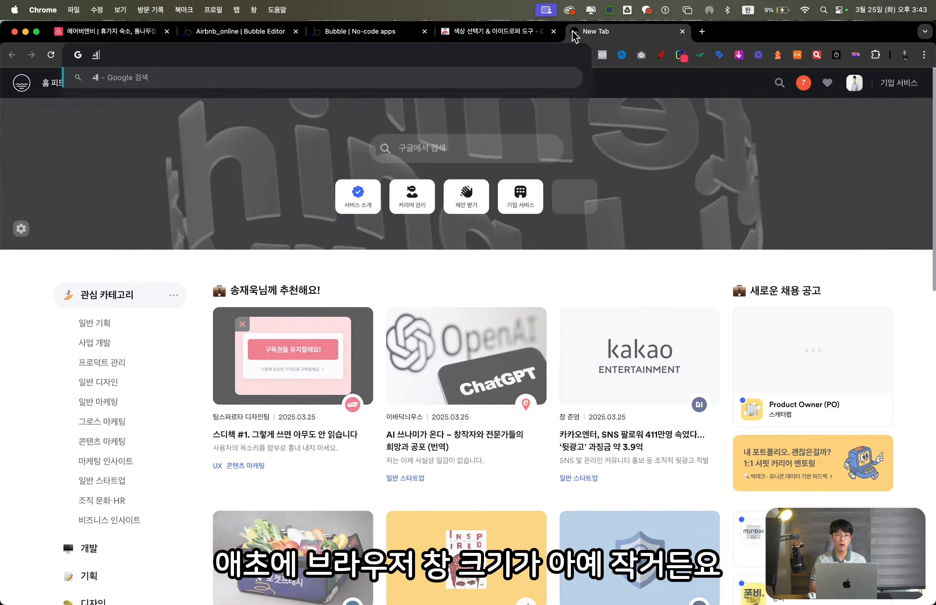
type("how")
key("Return")
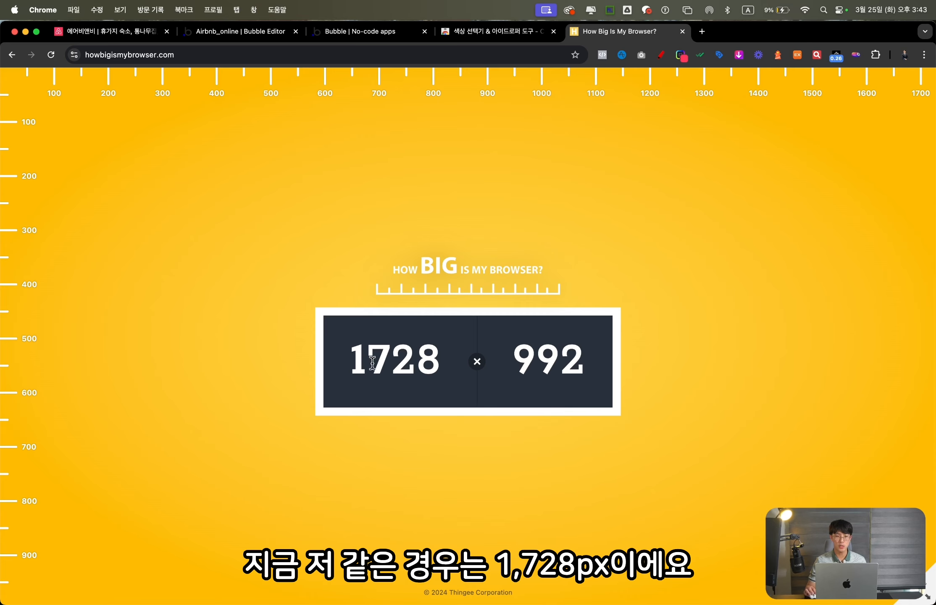
left_click_drag(372, 362, 439, 362)
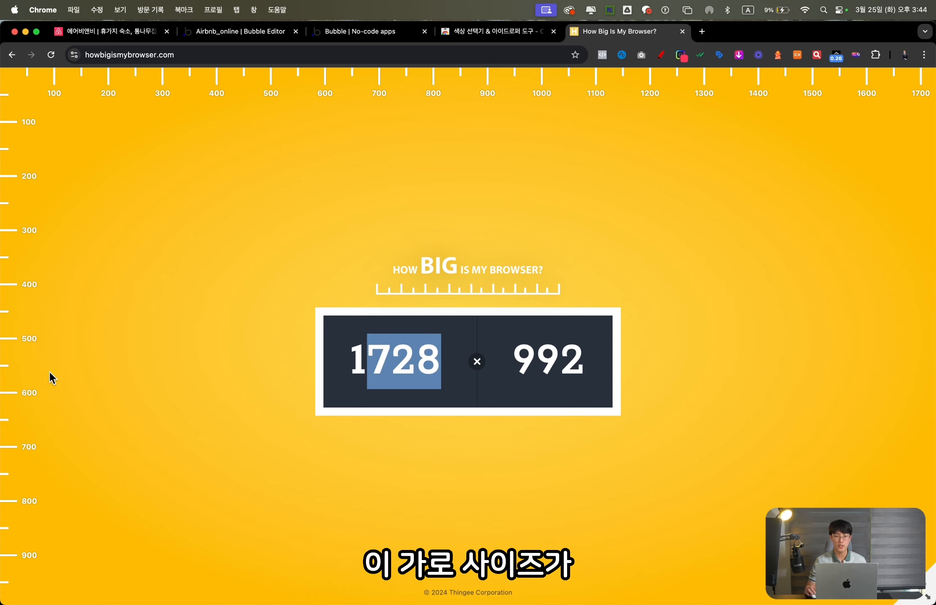
- Narrow the browser window to about 1488 px and switch back to the Bubble editor to check the canvas fit
left_click_drag(784, 37, 781, 35)
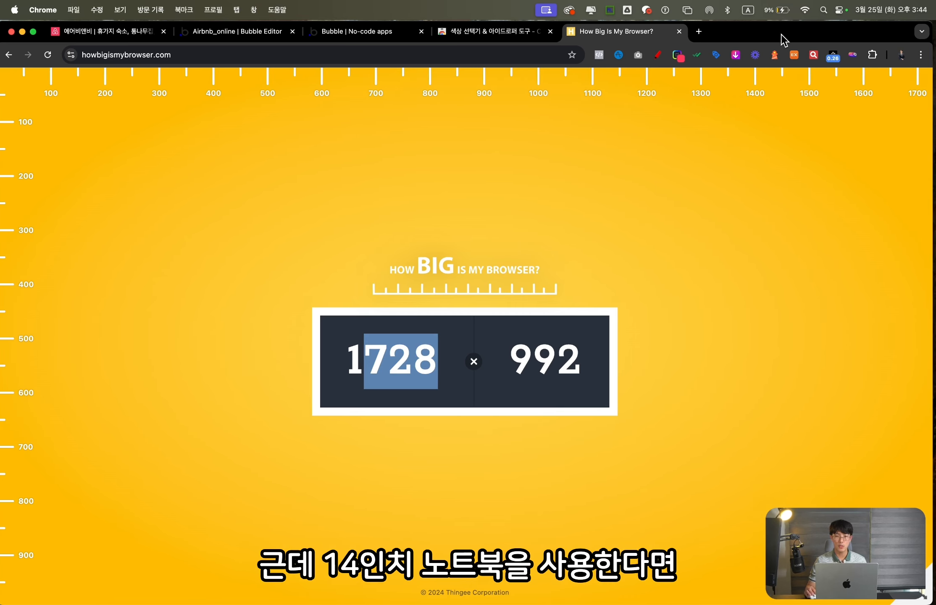
left_click_drag(931, 186, 802, 196)
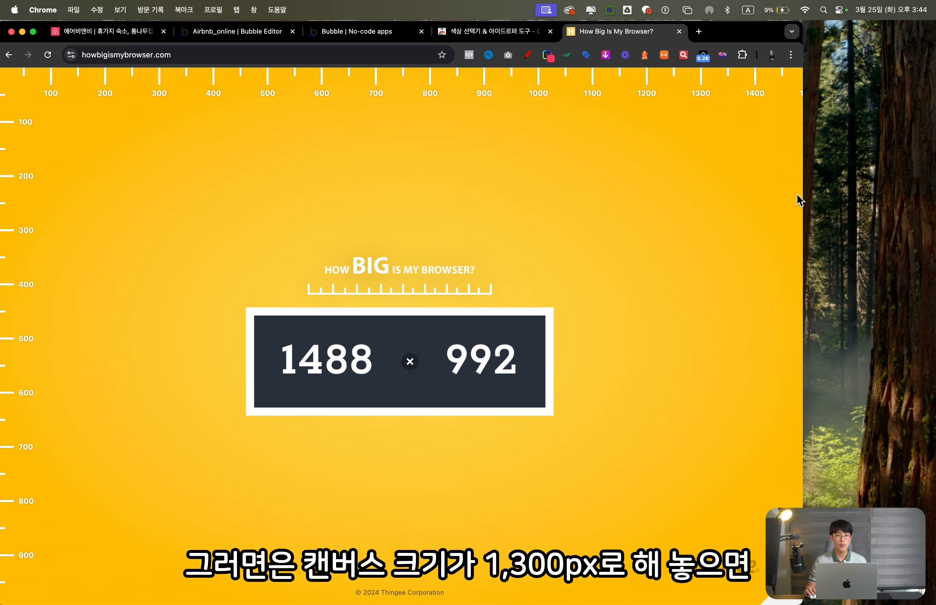
key("super+2")
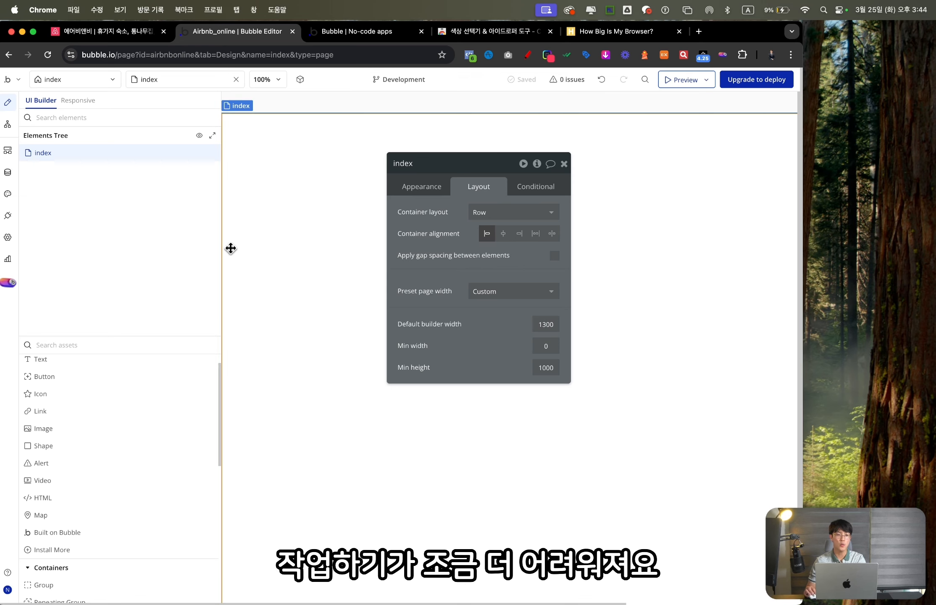
- Narrow the elements panel beside the canvas and expand the browser window back to the full screen width
left_click_drag(221, 249, 190, 251)
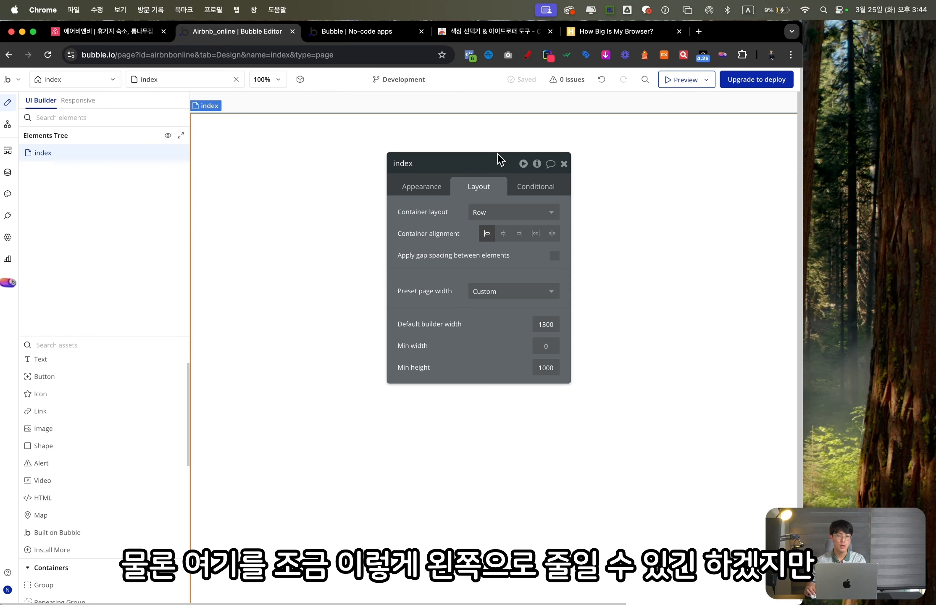
double_click(756, 39)
left_click(542, 324)
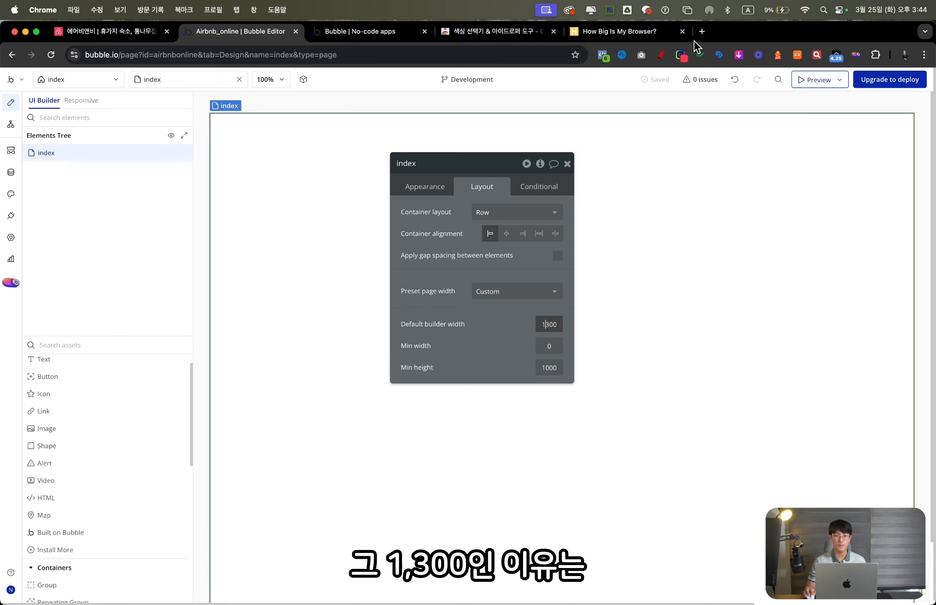
- Search Google for 오늘의집 in a new tab and open the ohou.se site
left_click(703, 32)
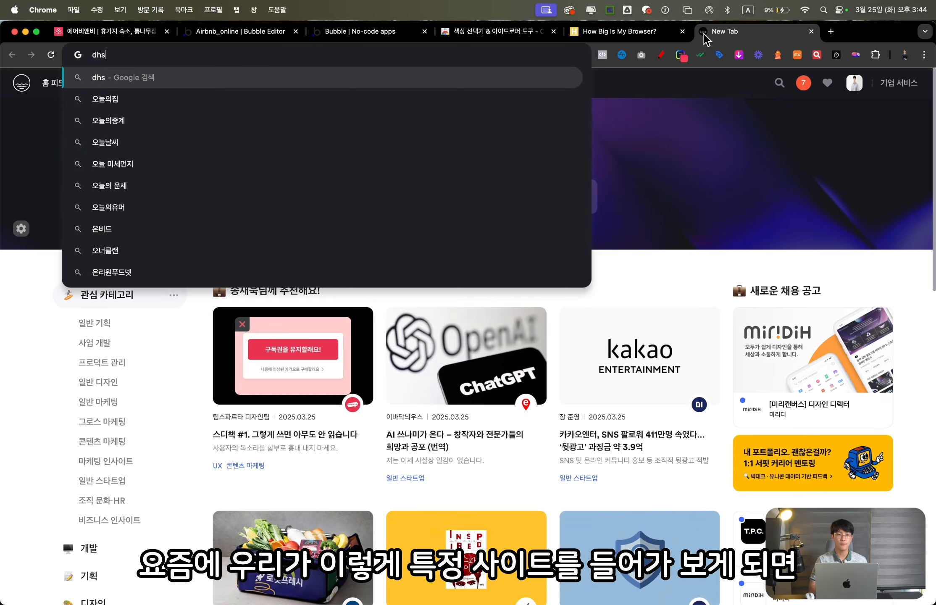
type("온리")
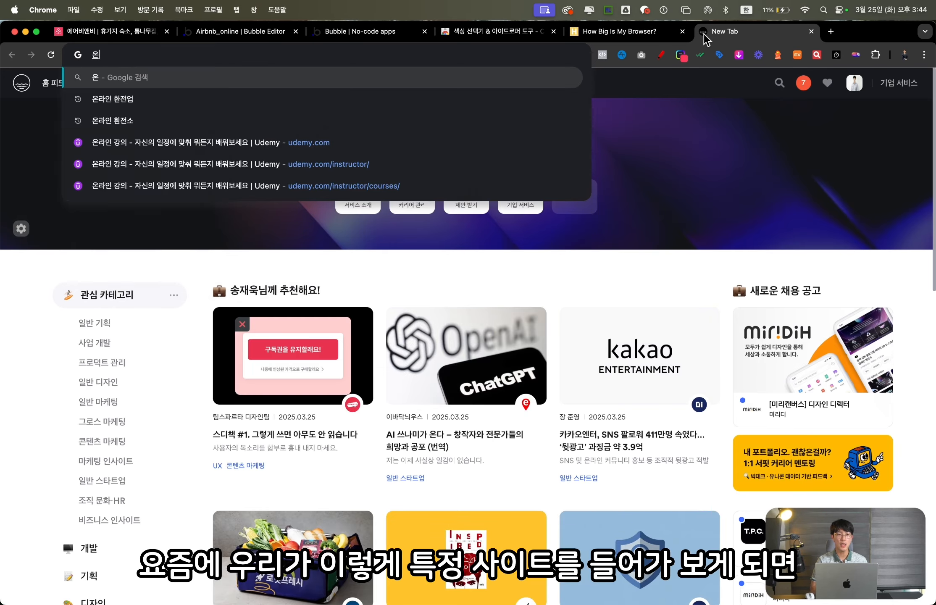
key("BackSpace")
key("BackSpace")
type("오늘의집")
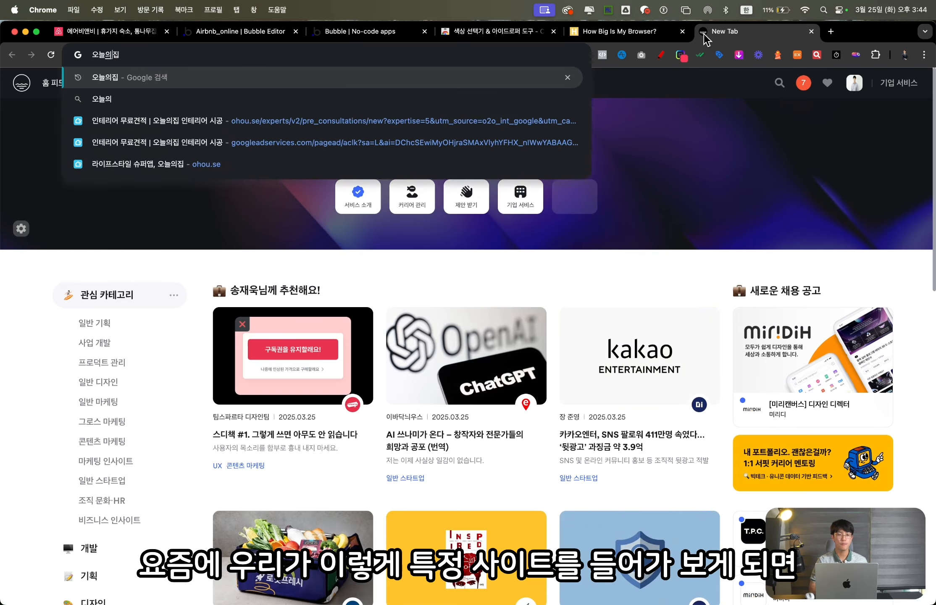
key("Return")
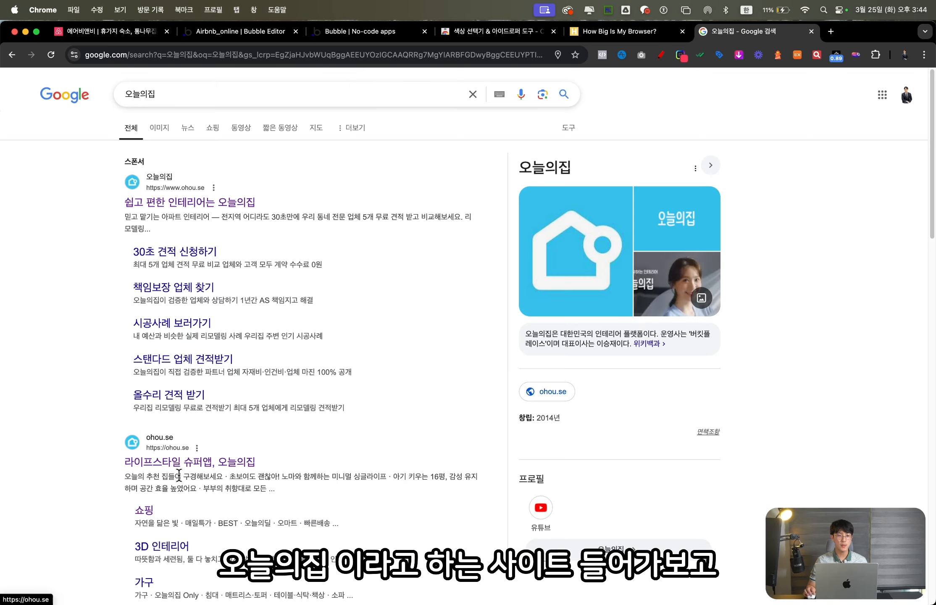
left_click(189, 470)
- Search Google for 맘시터 in another new tab and open mom-sitter.com
left_click(831, 31)
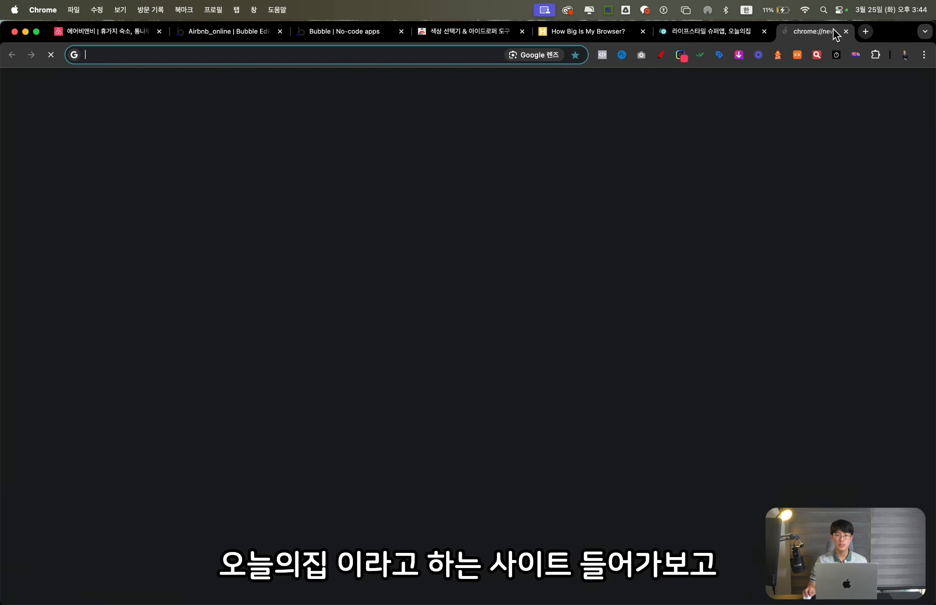
type("맘시터")
key("Return")
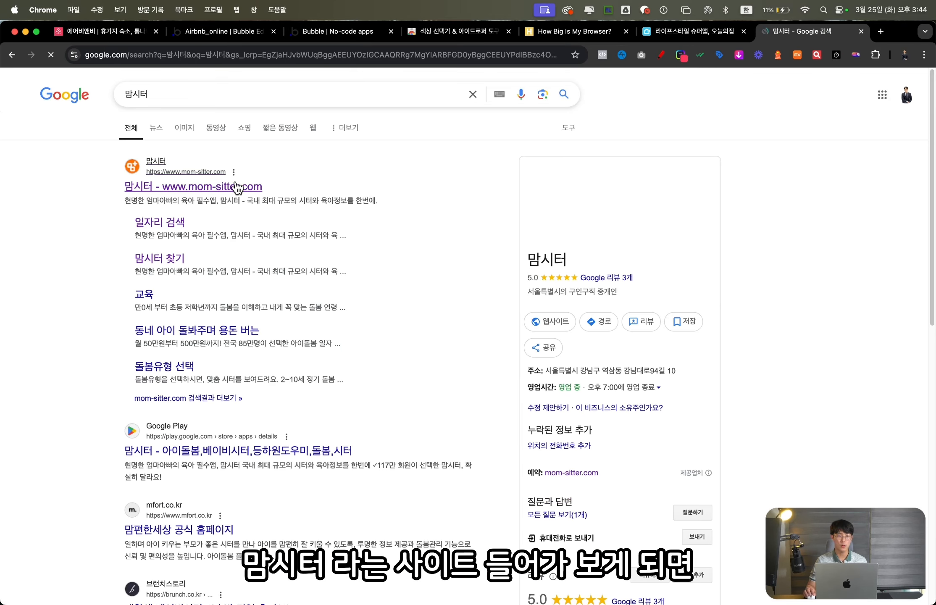
left_click(189, 185)
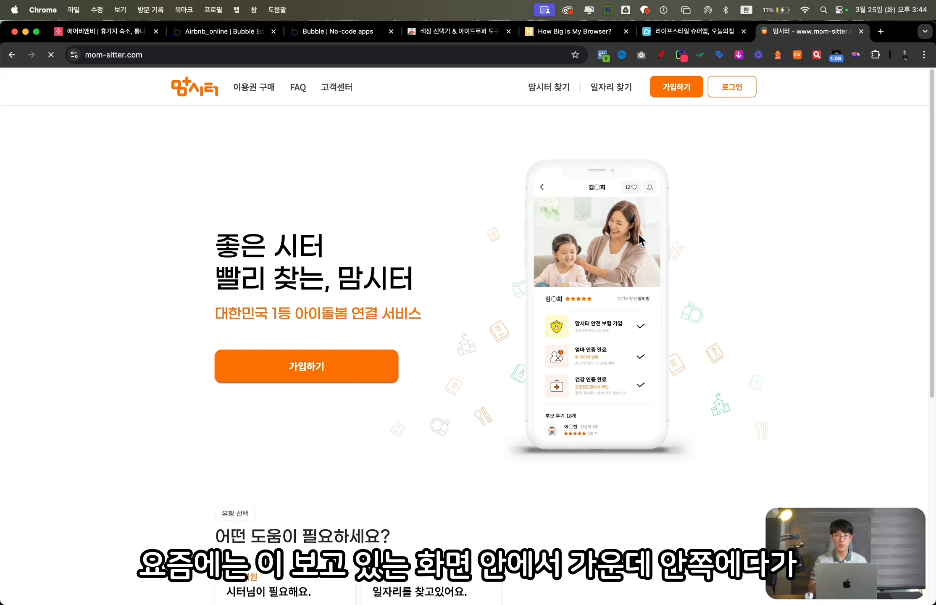
- Mark the central content width on the mom-sitter.com home page in red, and open its sitter search page (맘시터 찾기)
left_click(662, 56)
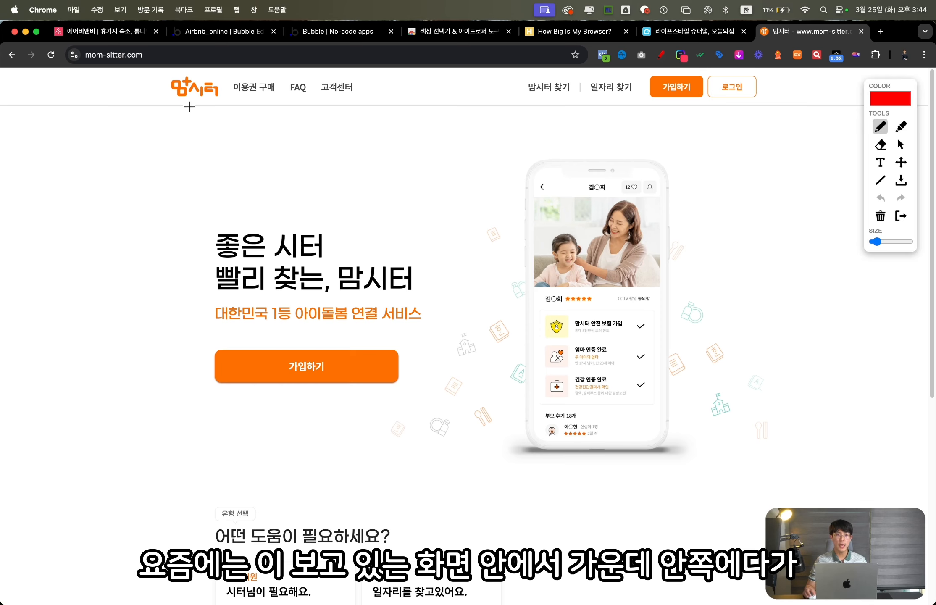
mouse_move(163, 140)
left_mouse_down()
mouse_move(153, 203)
mouse_move(645, 150)
left_mouse_up()
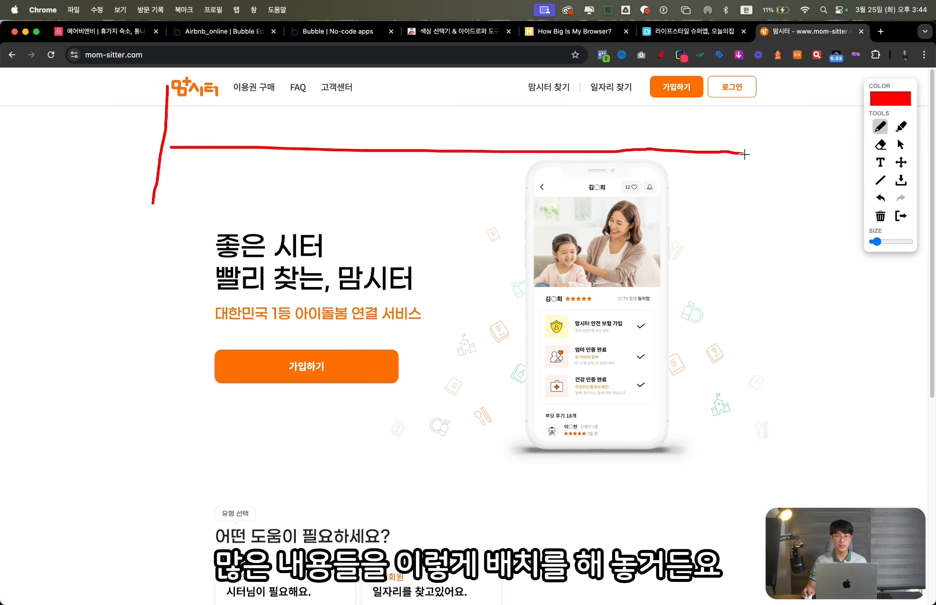
left_click_drag(760, 101, 762, 220)
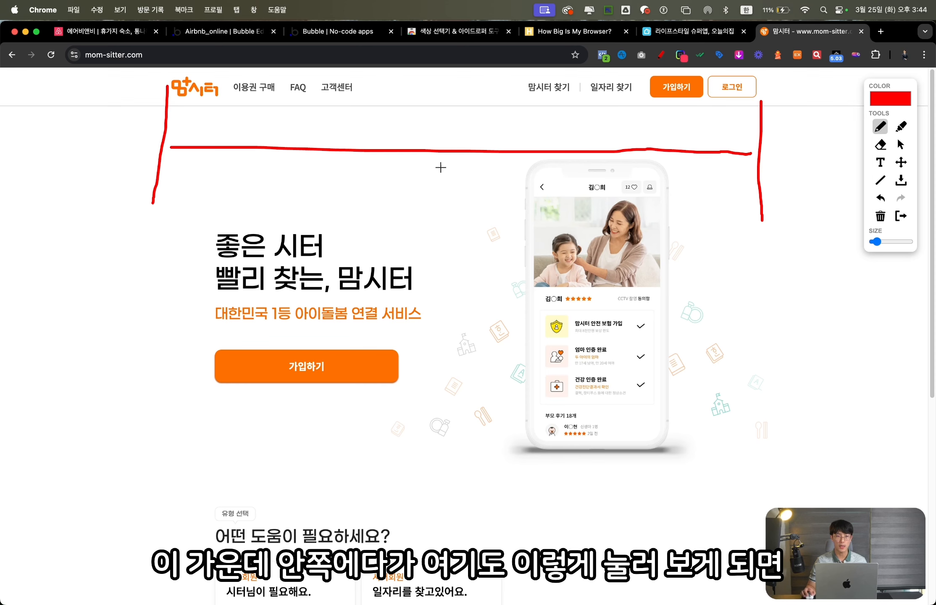
key("Escape")
left_click(561, 95)
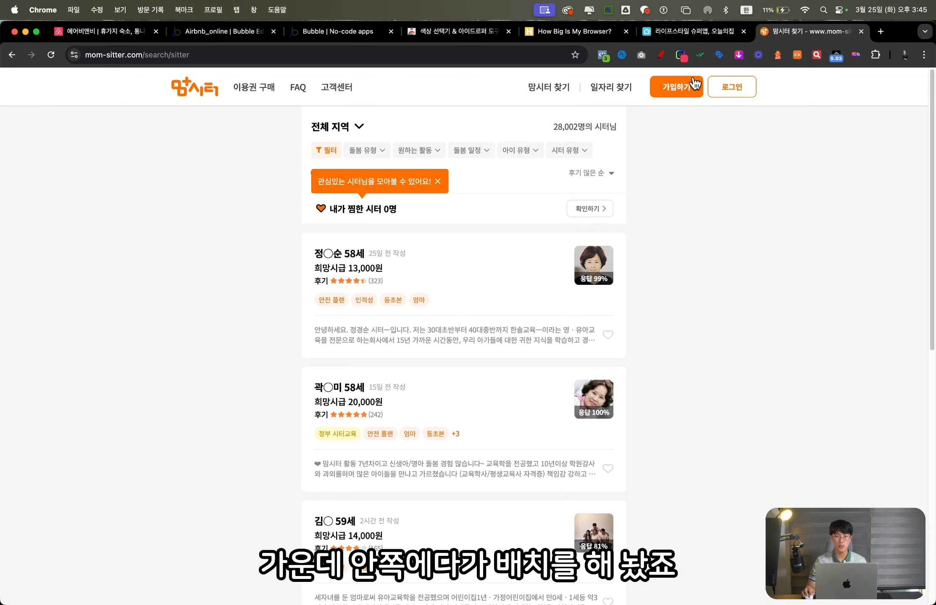
- Switch to the ohou.se page and mark its central content area and both empty side margins with the red annotation pen
left_click(704, 32)
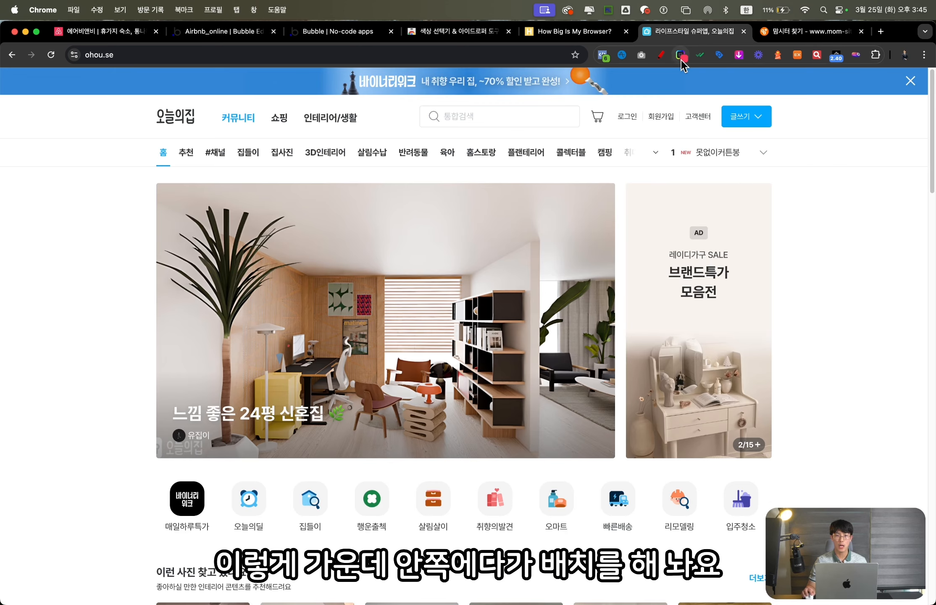
left_click(661, 55)
left_click_drag(139, 369, 132, 423)
left_click_drag(126, 358, 798, 314)
left_click_drag(785, 269, 788, 356)
mouse_move(897, 442)
left_mouse_down()
mouse_move(399, 546)
mouse_move(96, 425)
mouse_move(928, 202)
left_mouse_up()
mouse_move(904, 358)
left_mouse_down()
mouse_move(926, 311)
mouse_move(908, 362)
left_mouse_up()
mouse_move(138, 336)
left_mouse_down()
mouse_move(67, 233)
mouse_move(79, 371)
left_mouse_up()
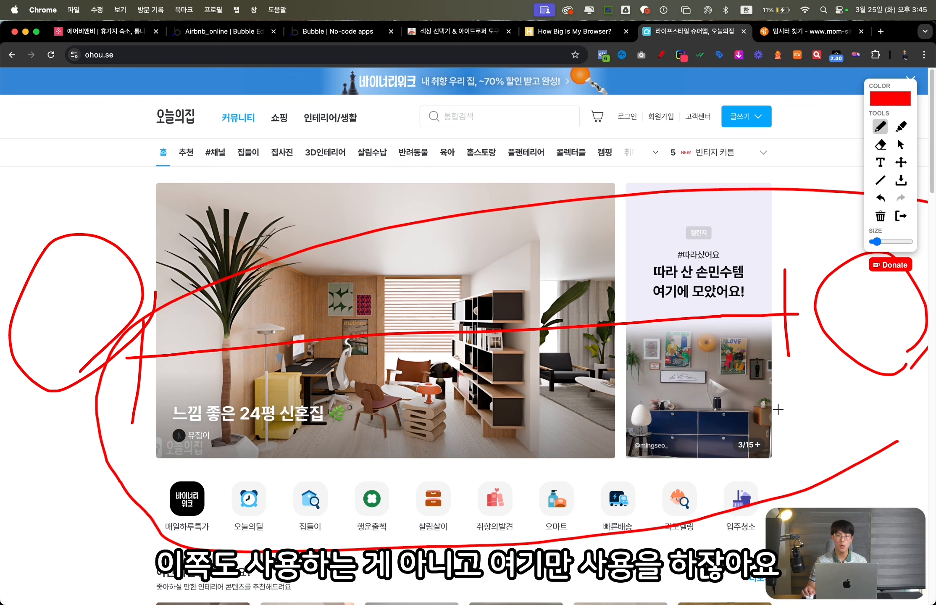
mouse_move(778, 410)
left_mouse_down()
mouse_move(767, 426)
mouse_move(248, 328)
mouse_move(707, 349)
mouse_move(679, 472)
left_mouse_up()
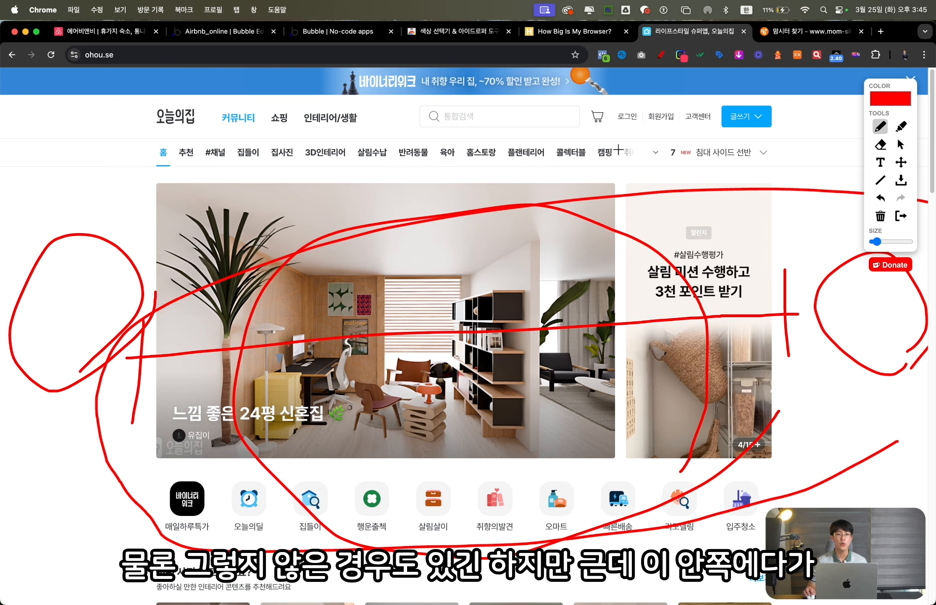
- Clear the red annotations from the ohou.se page and shift the browser window slightly sideways
key("Escape")
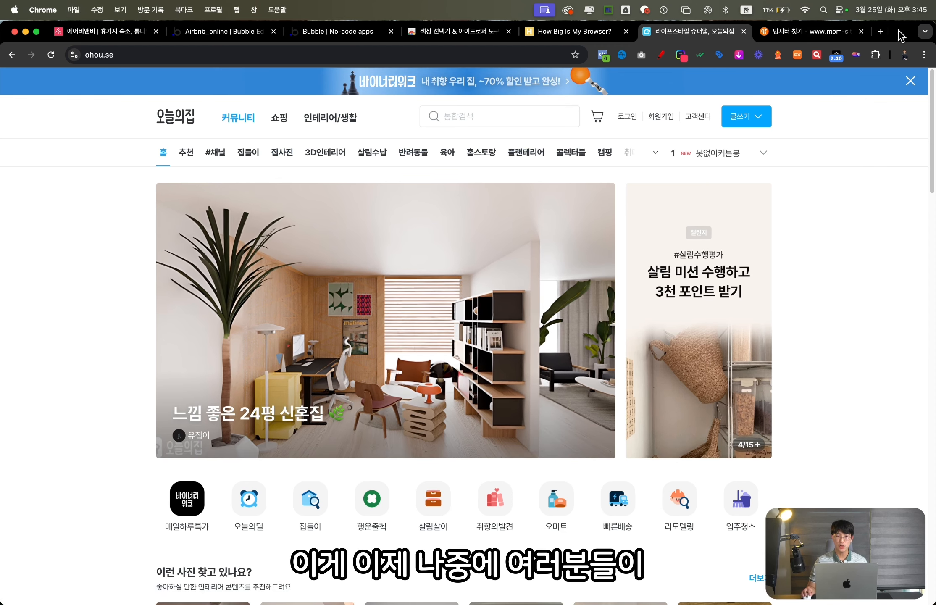
left_click_drag(894, 31, 887, 33)
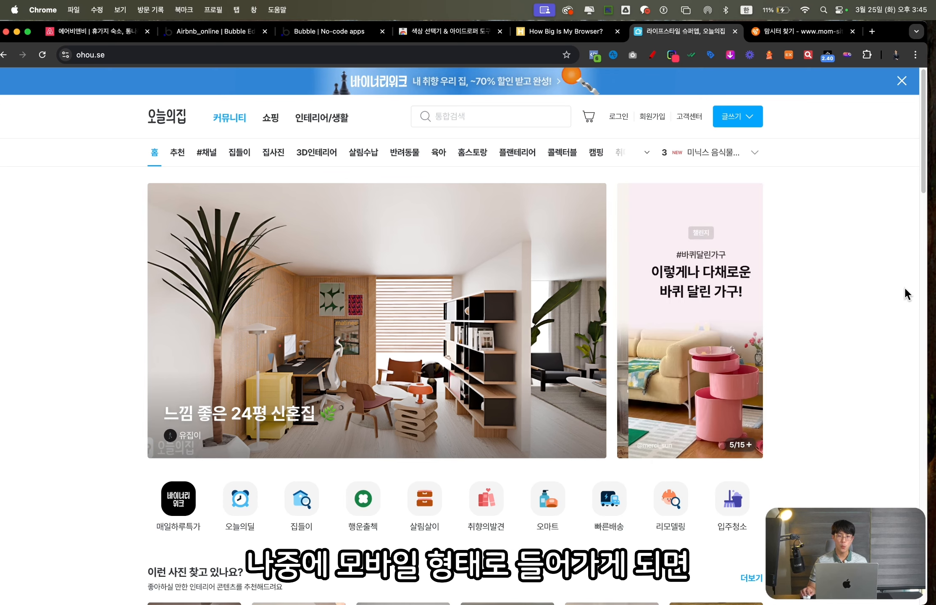
mouse_move(928, 289)
left_mouse_down()
mouse_move(555, 295)
mouse_move(191, 281)
mouse_move(935, 290)
left_mouse_up()
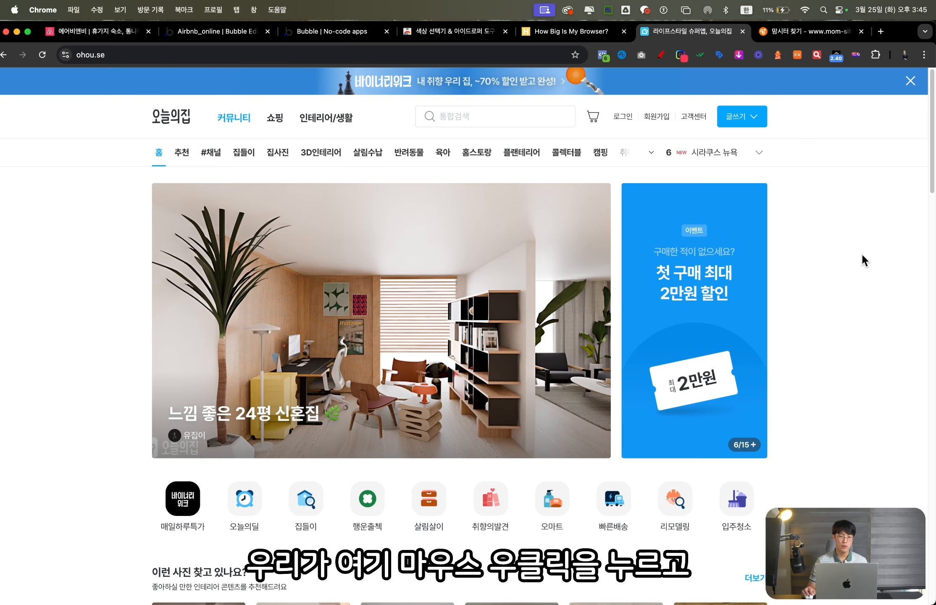
- Inspect the ohou.se page in the developer tools' device view as iPhone XR and iPhone 12 Pro, then close the tools
right_click(808, 186)
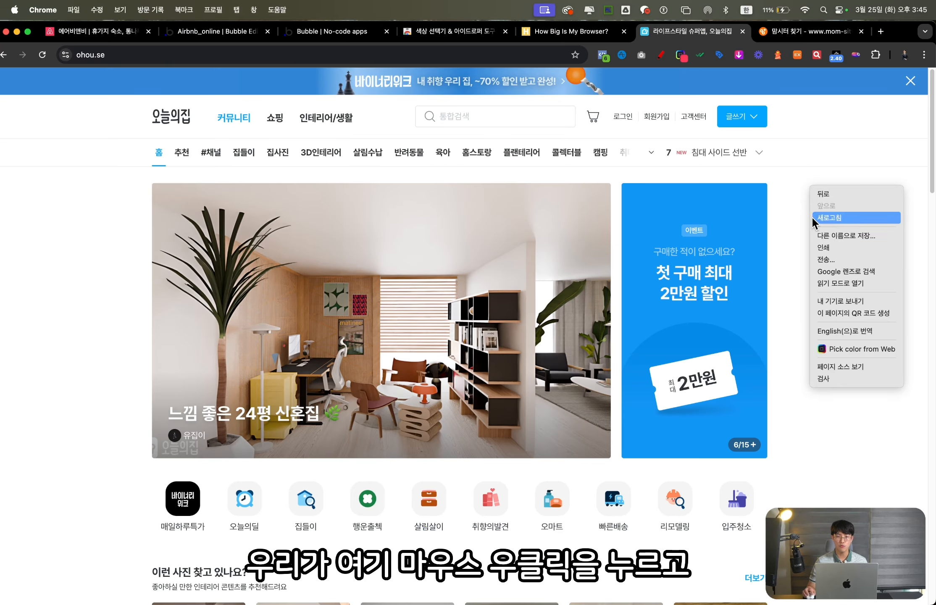
left_click(832, 375)
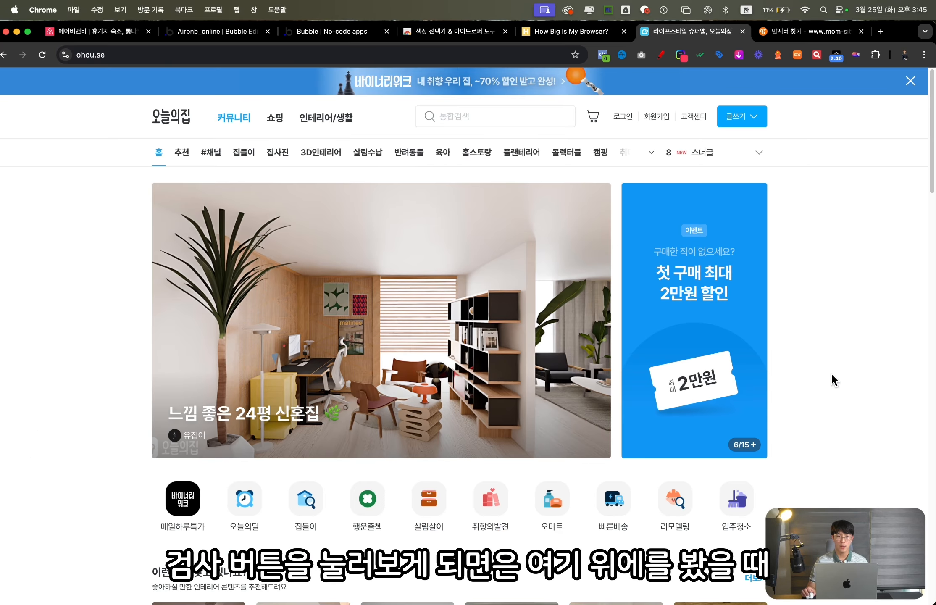
left_click(338, 74)
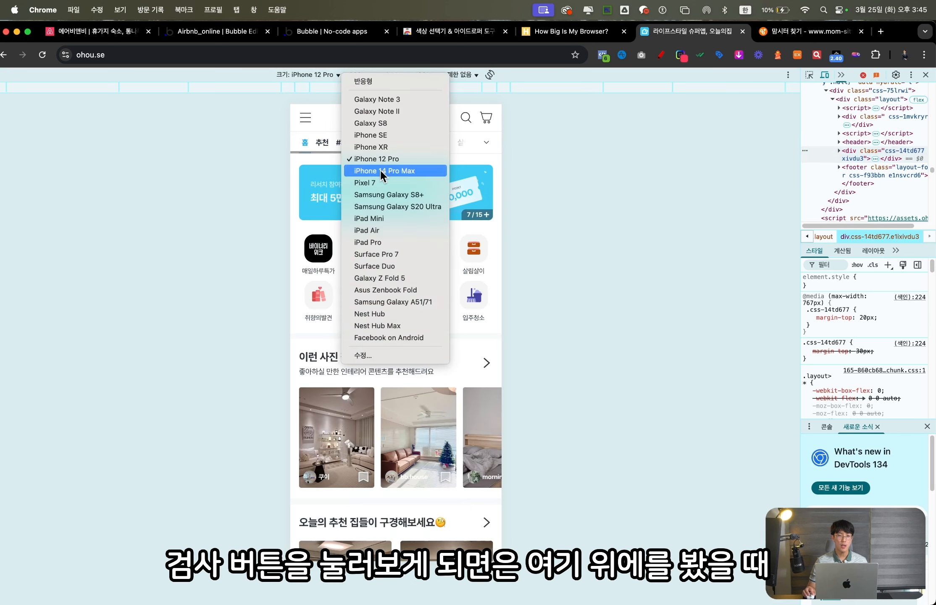
left_click(377, 145)
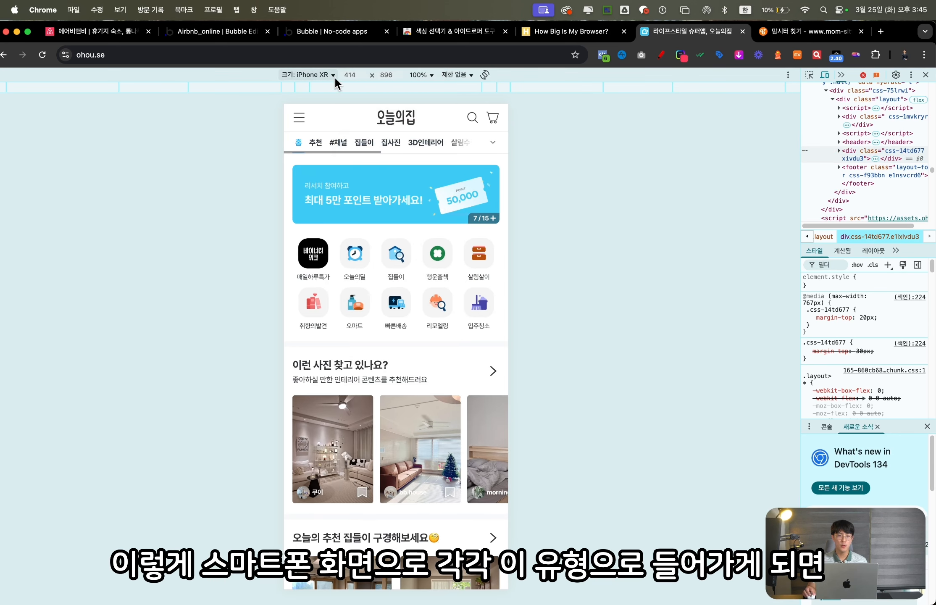
left_click(328, 75)
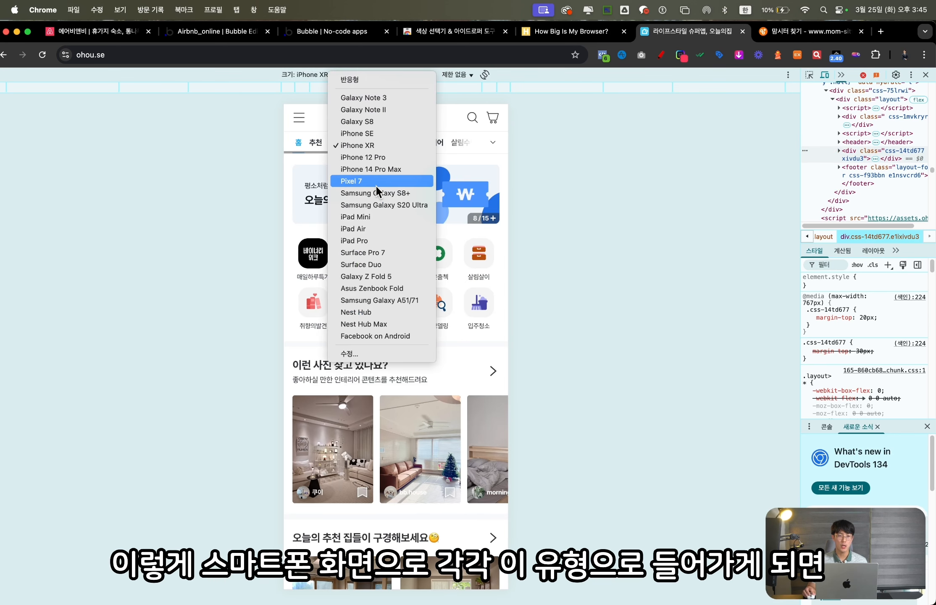
left_click(382, 157)
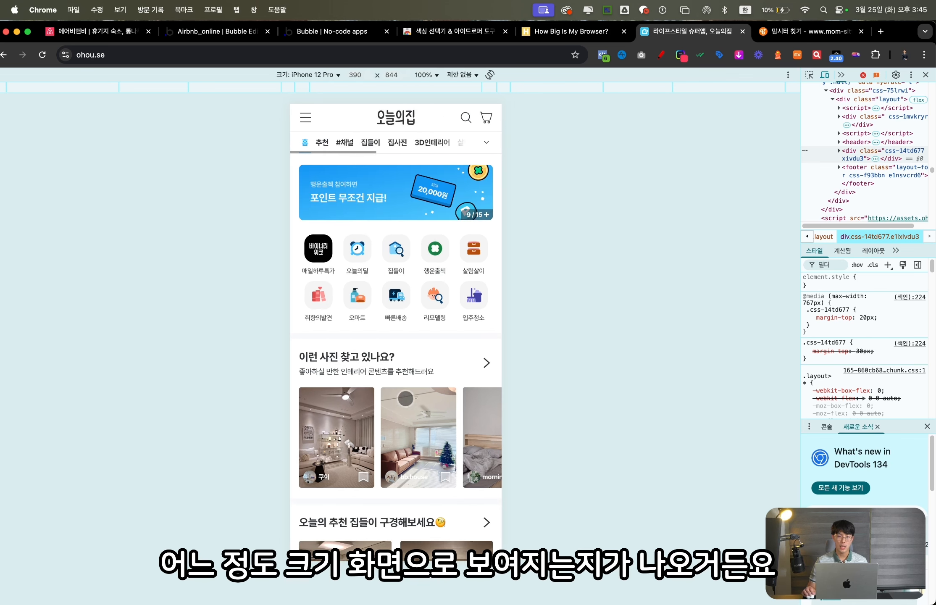
left_click(924, 76)
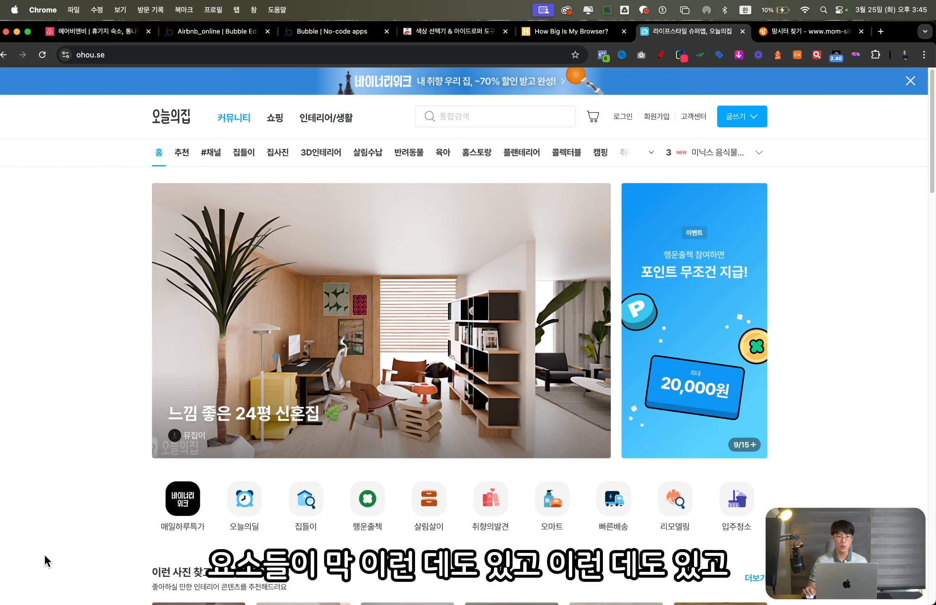
scroll(99, 394, "down", 1)
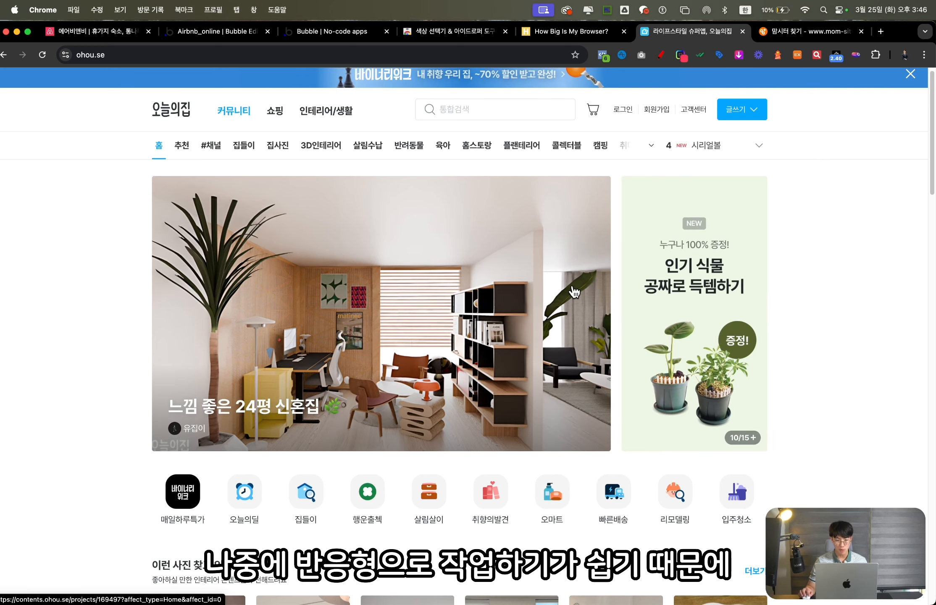
- Return to the Bubble editor to review the index page's layout settings, and bring up the Airbnb home page for reference
key("super+2")
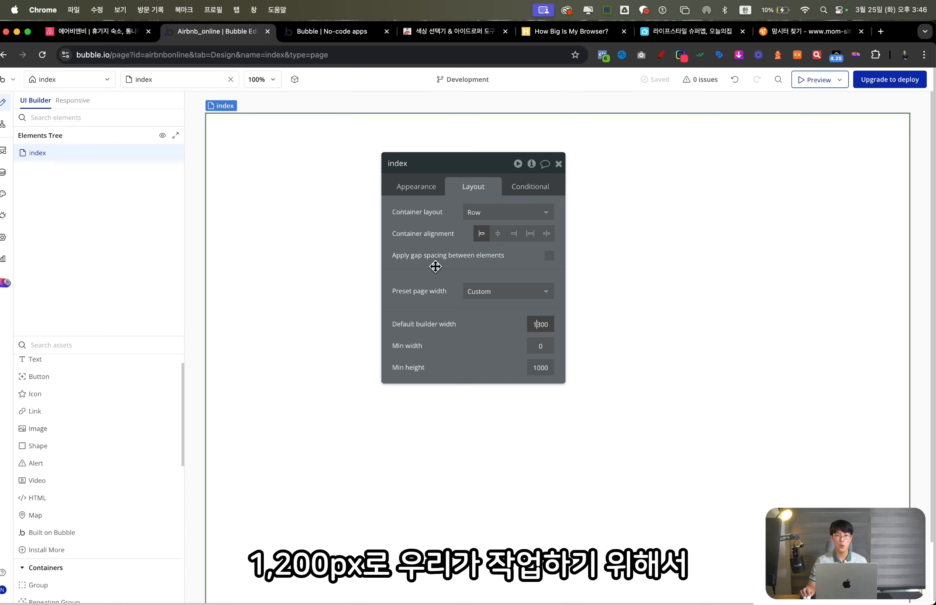
left_click_drag(428, 254, 396, 251)
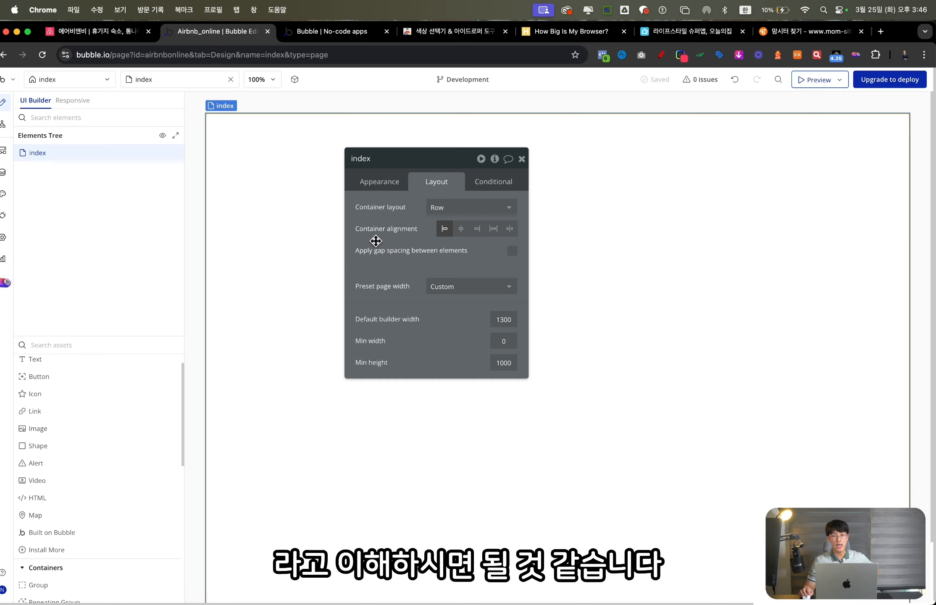
left_click_drag(377, 241, 389, 271)
key("ctrl+shift+Tab")
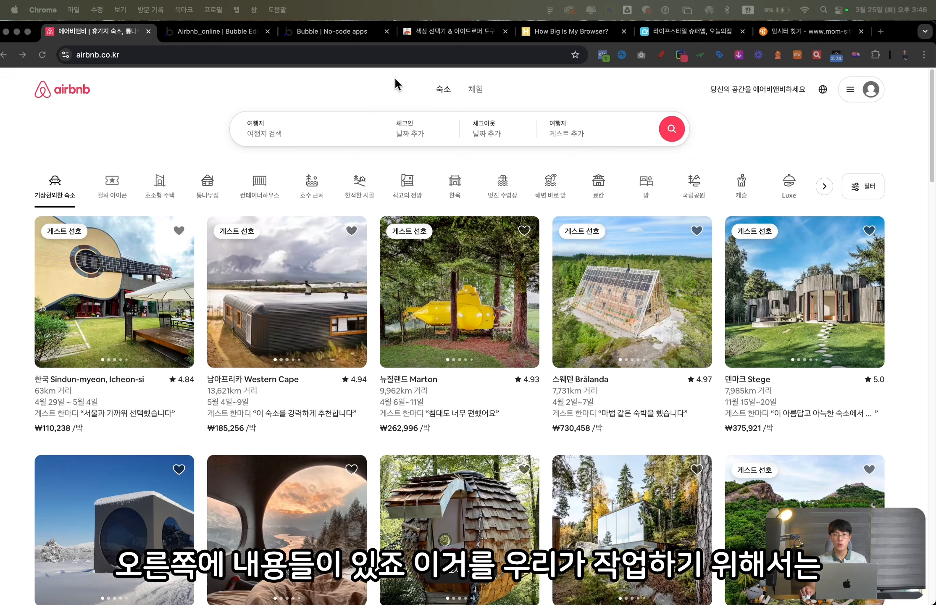
- Set the index page's container layout to Column in the Bubble editor
left_click(200, 32)
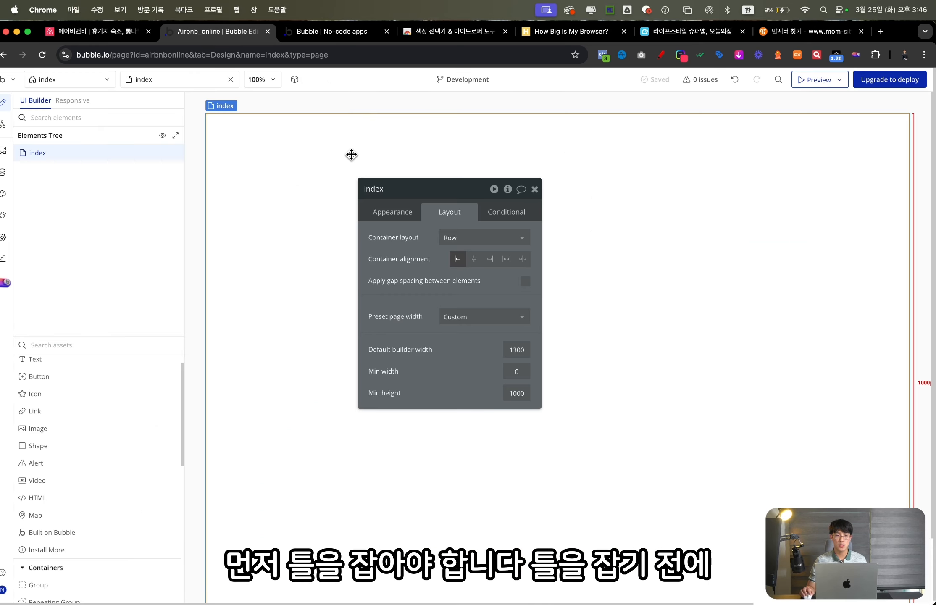
left_click_drag(414, 272, 460, 257)
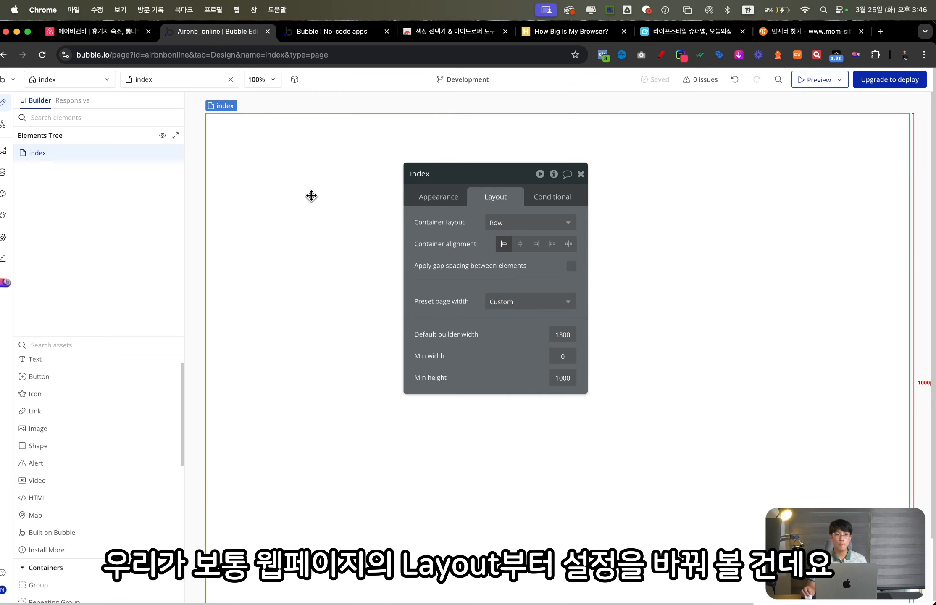
left_click(502, 227)
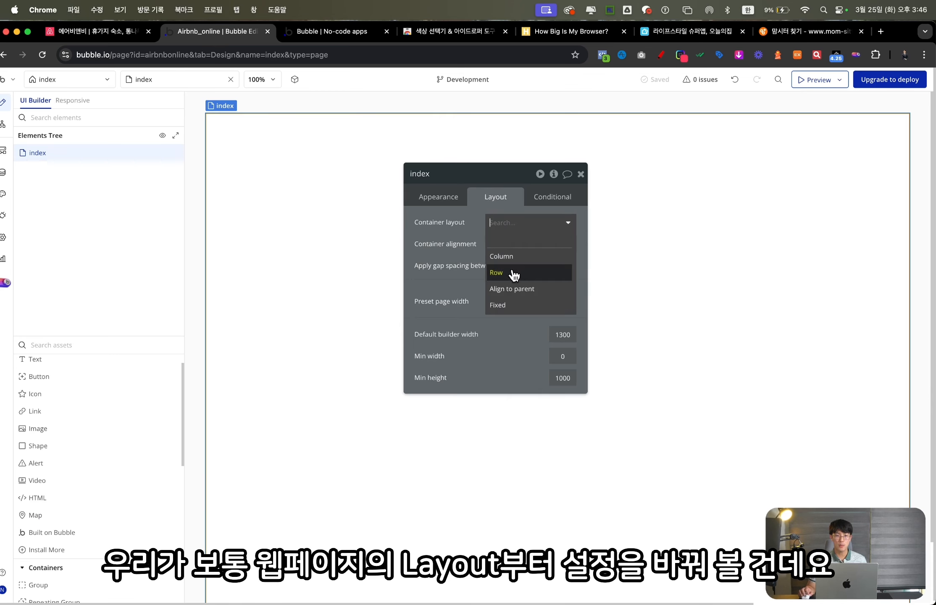
left_click(527, 260)
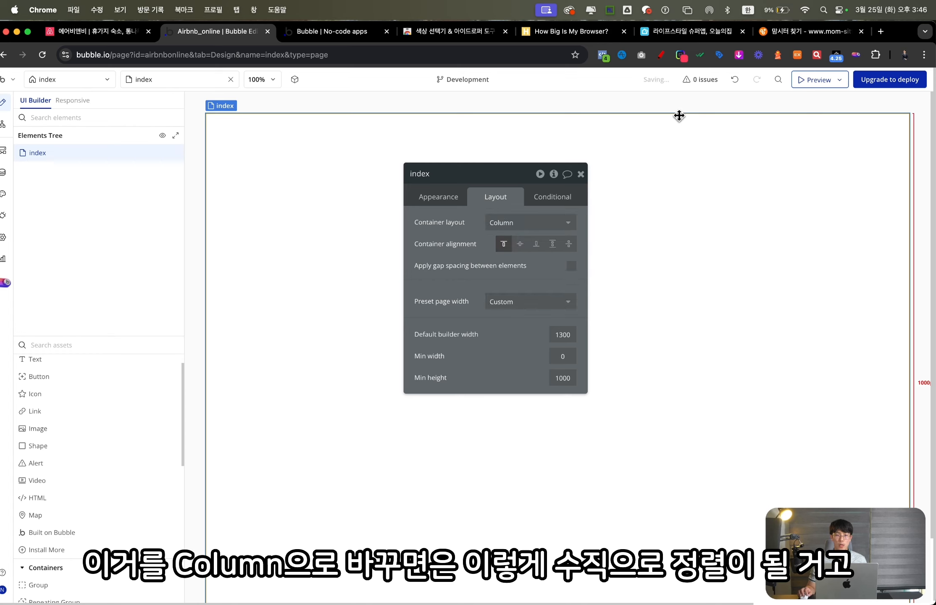
- Mark the vertical stacking direction on the index canvas with the annotation pen, and clear the mark
left_click(661, 55)
mouse_move(284, 152)
left_mouse_down()
mouse_move(279, 401)
mouse_move(329, 381)
left_mouse_up()
key("Escape")
- Add a Group container at the top of the index page
scroll(92, 421, "up", 1)
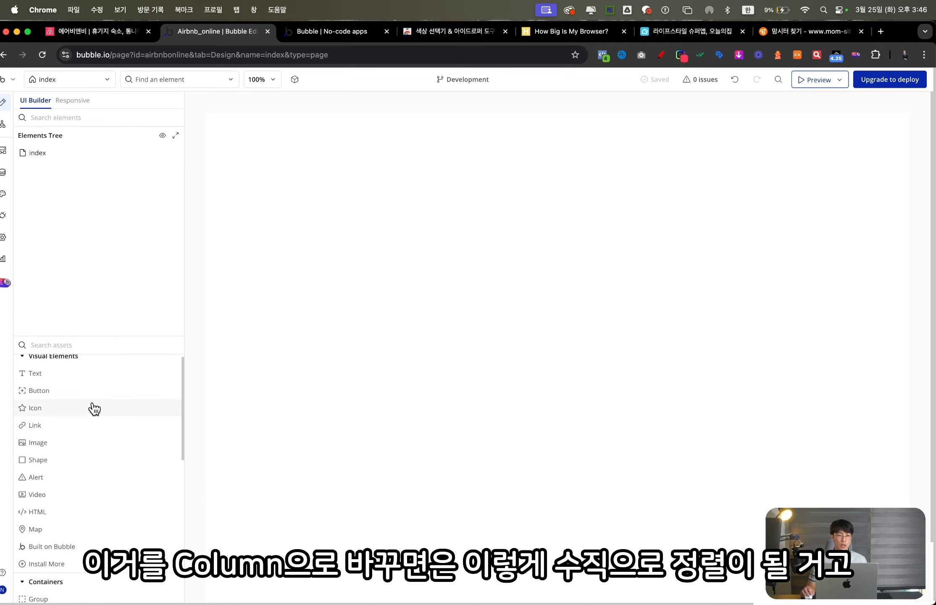
scroll(80, 463, "down", 8)
scroll(57, 513, "up", 3)
scroll(66, 433, "up", 3)
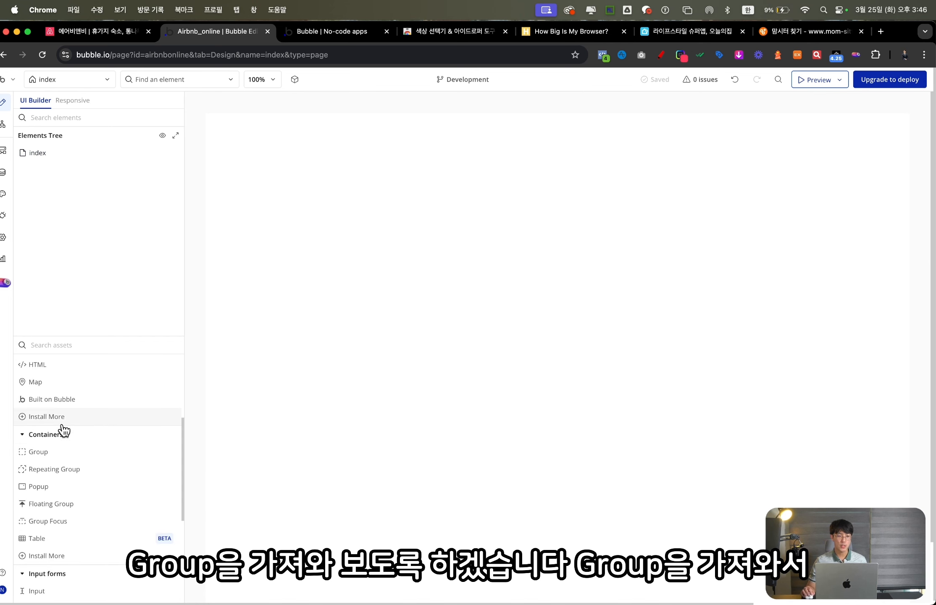
left_click(38, 452)
left_click(257, 134)
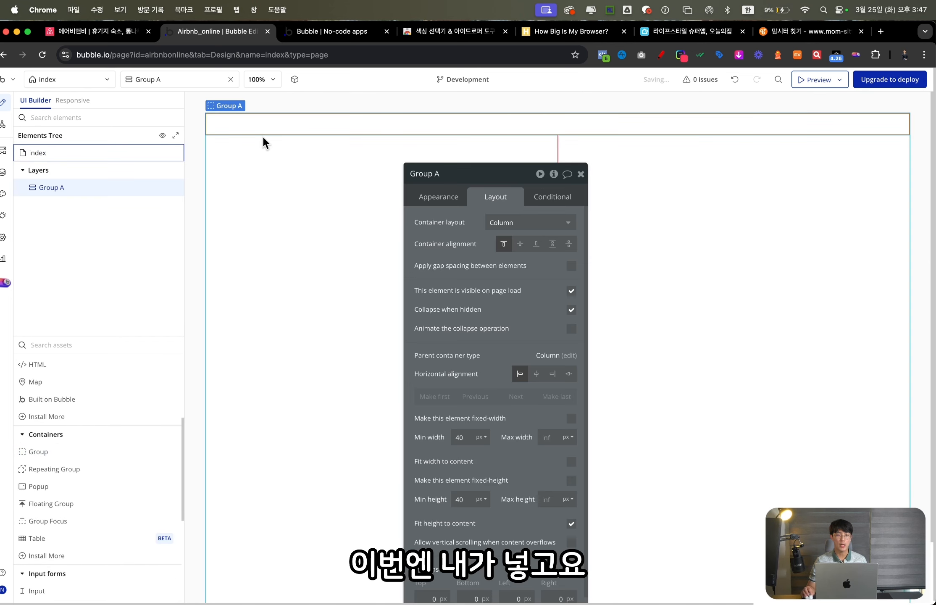
- Rename the new group to Group 네비게이션 and set its container layout to Row
left_click(486, 179)
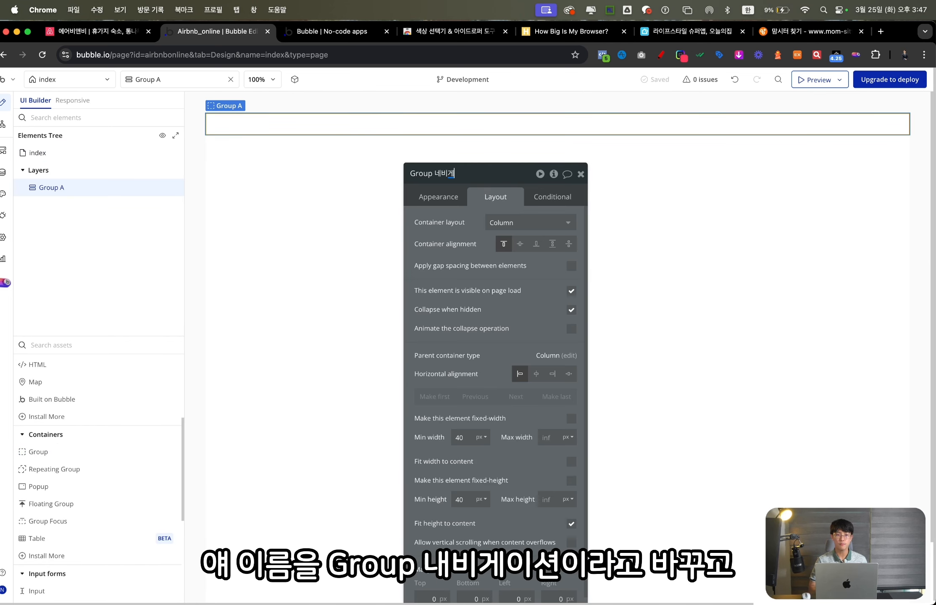
key("Return")
left_click_drag(483, 268, 532, 215)
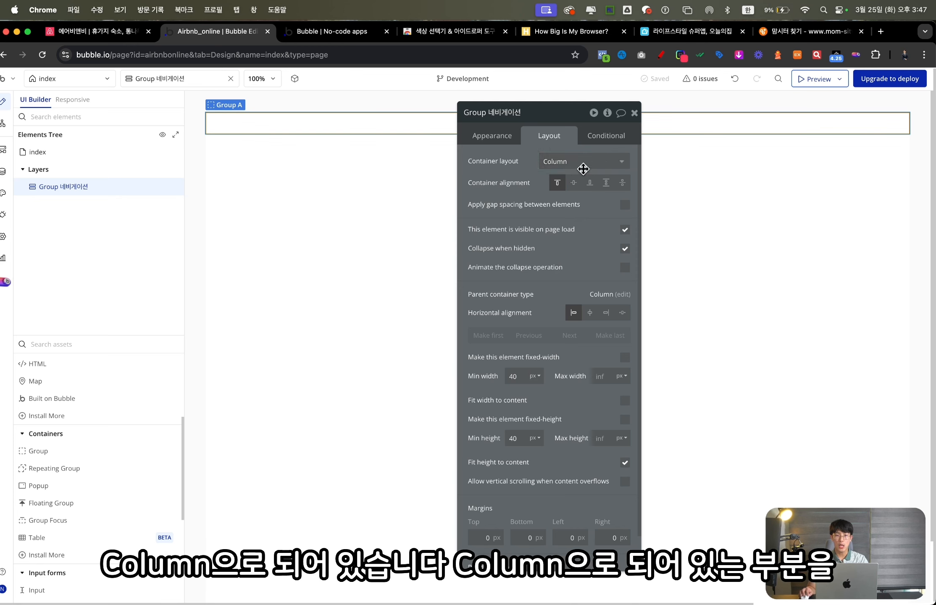
left_click(582, 166)
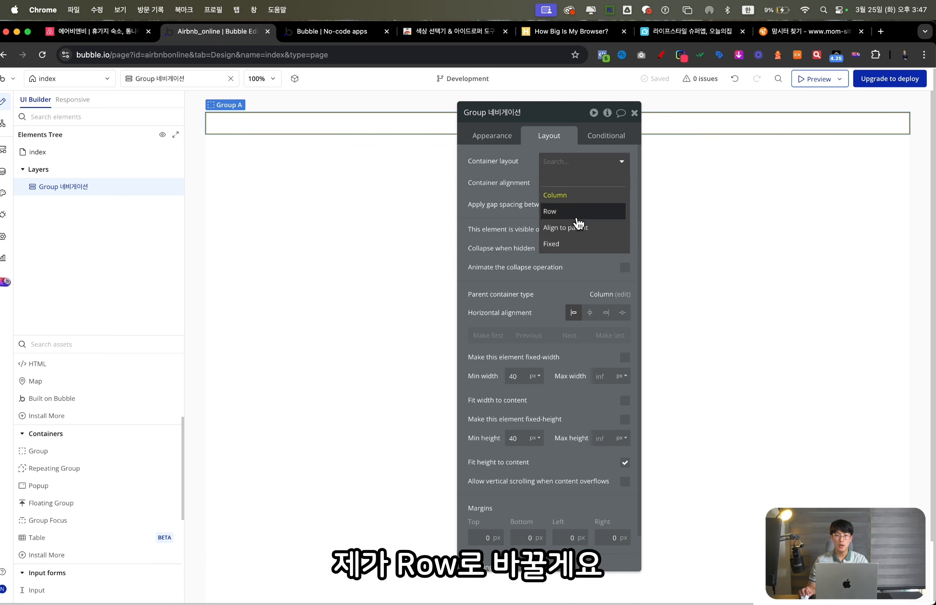
left_click(578, 215)
- Switch to the Airbnb home page and mark its header's horizontal arrangement with a red double-headed arrow
left_click(101, 31)
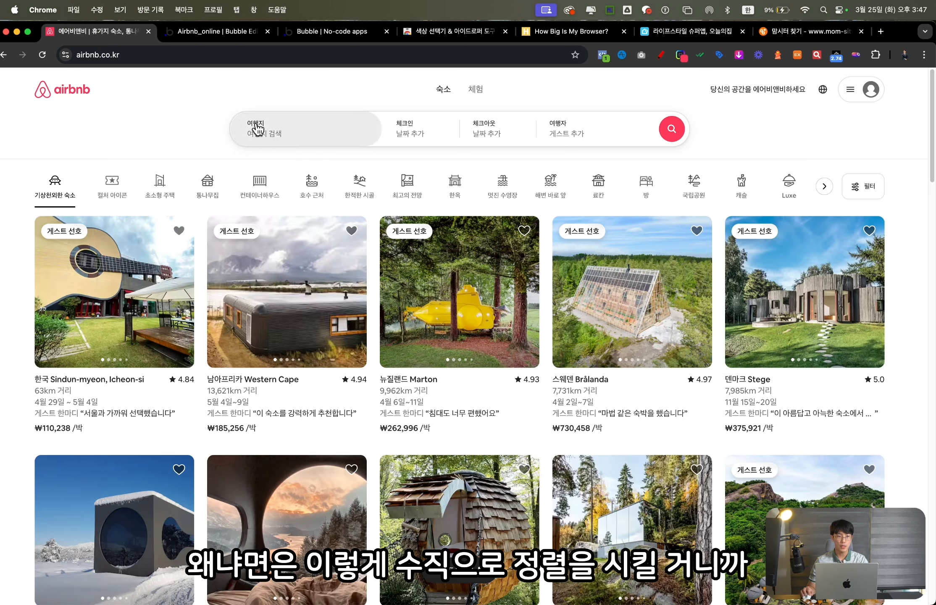
left_click(655, 58)
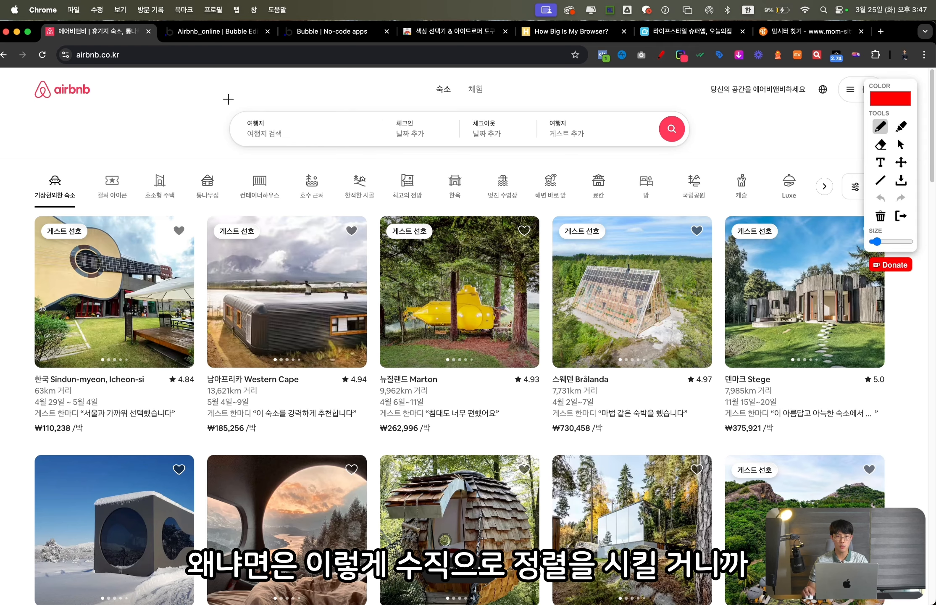
left_click_drag(244, 93, 649, 88)
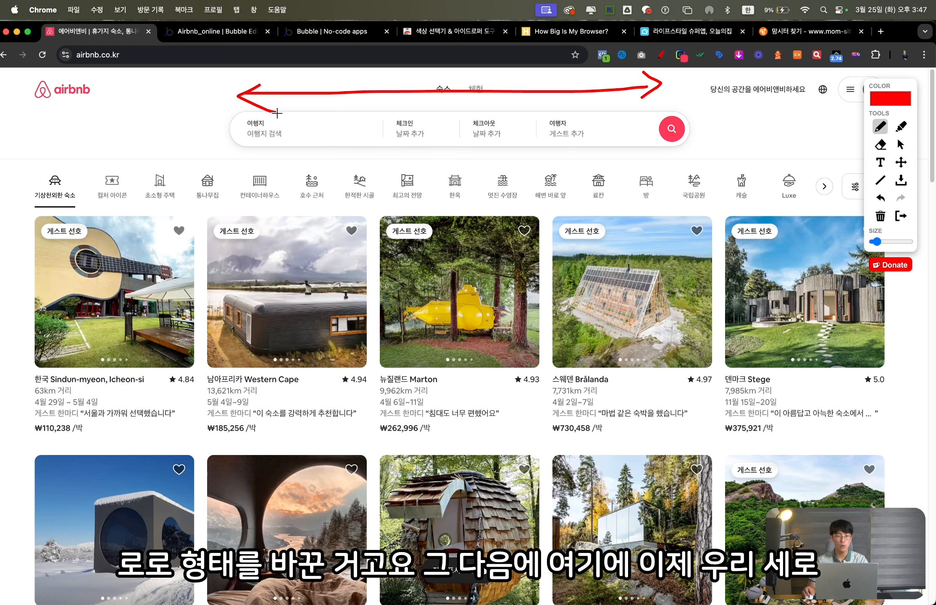
- Return to the Bubble editor and set the minimum height of Group 네비게이션 to 70 px
left_click(227, 32)
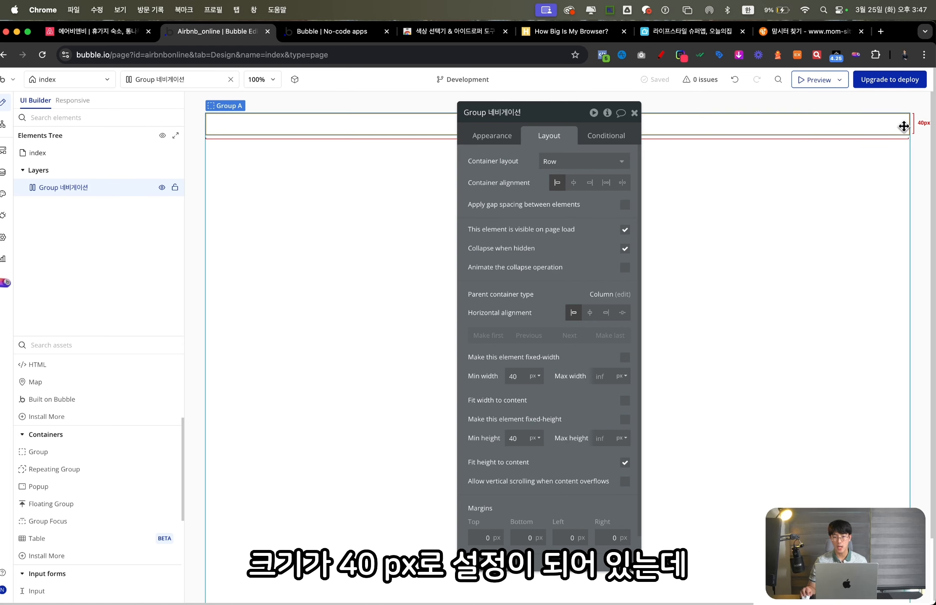
scroll(525, 445, "up", 10)
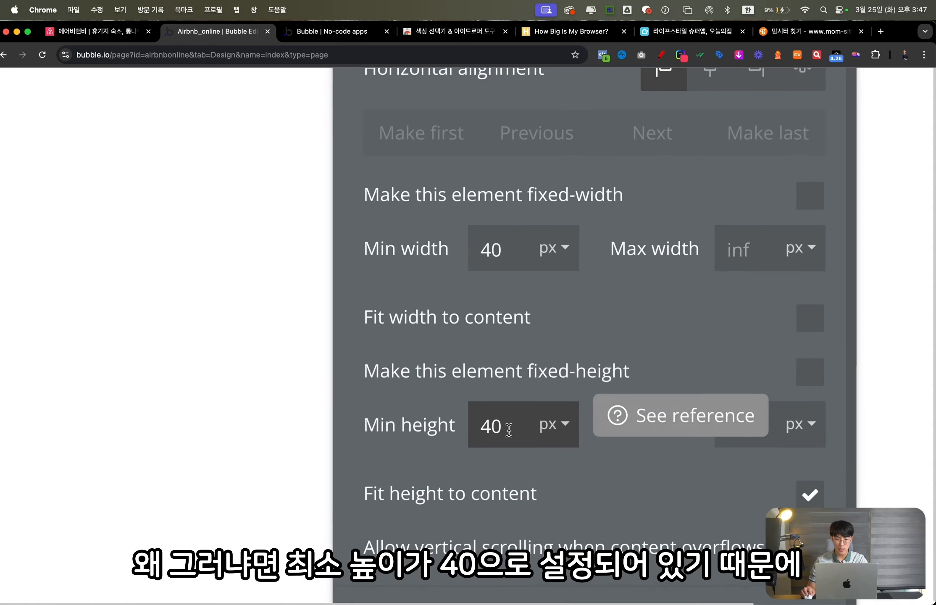
scroll(509, 430, "down", 10)
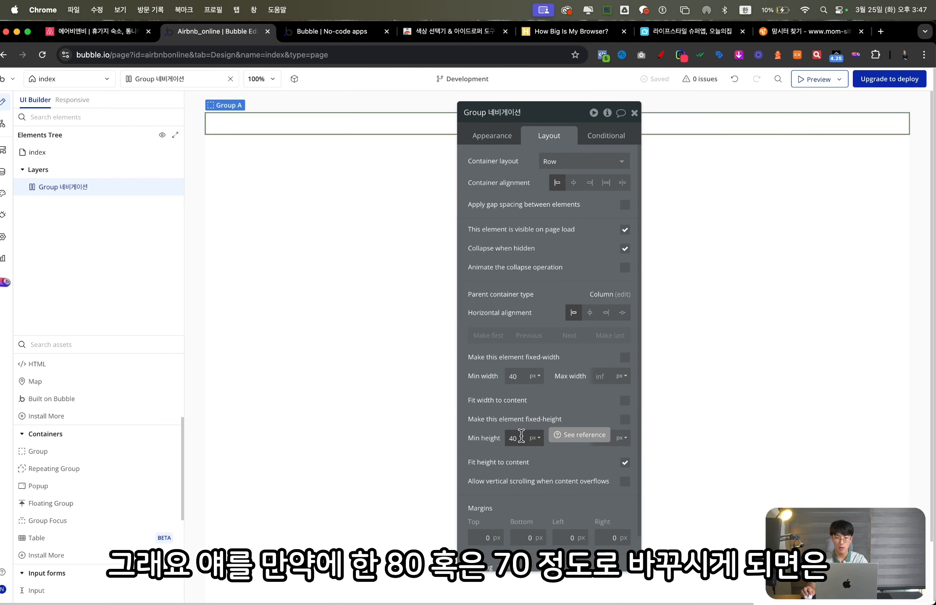
left_click_drag(521, 435, 503, 437)
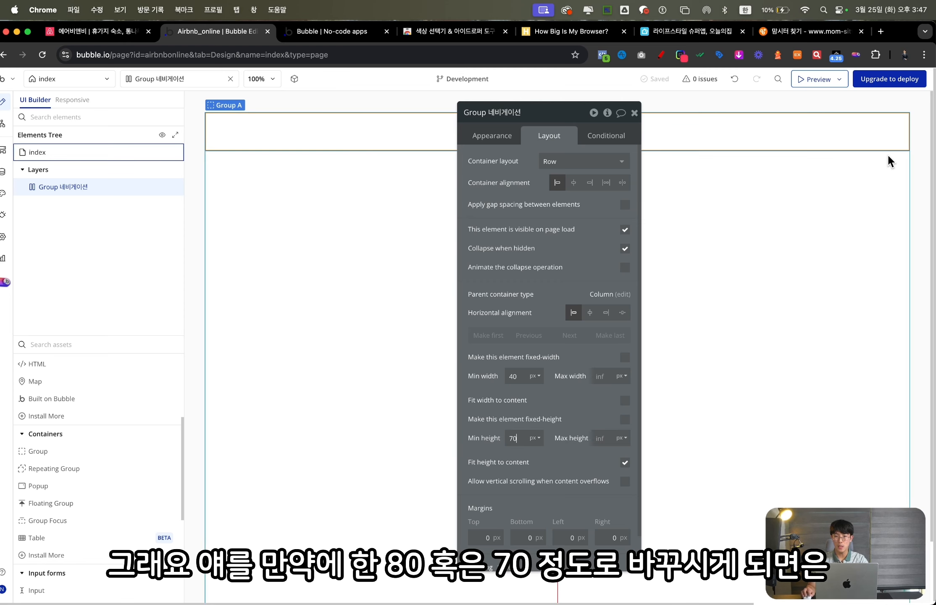
scroll(888, 159, "up", 8)
scroll(861, 138, "down", 8)
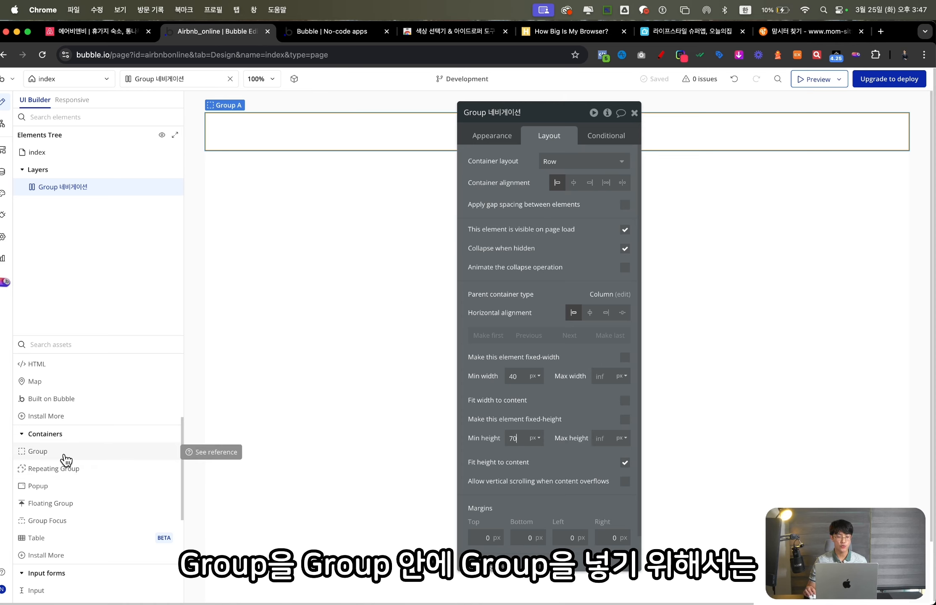
- Try placing a second group directly inside Group 네비게이션 on the canvas, and undo the placement
left_click(66, 455)
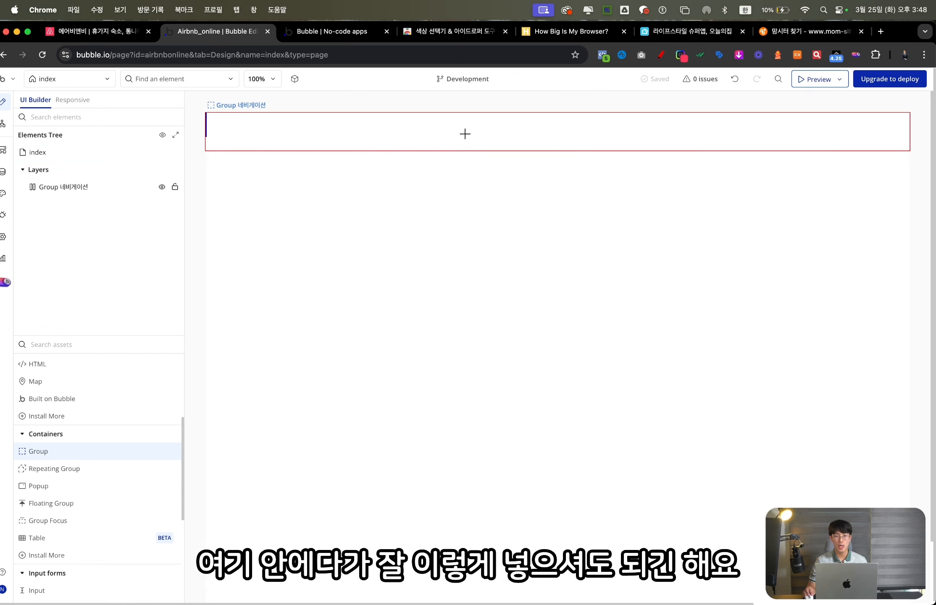
left_click_drag(421, 133, 433, 133)
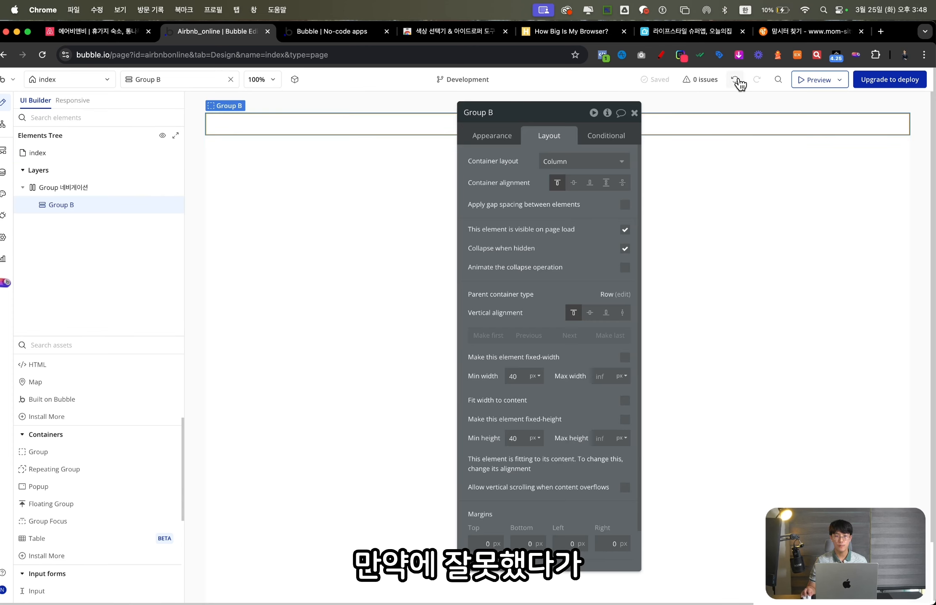
left_click(740, 84)
- Add a second group on the index page below the navigation group and nest it inside Group 네비게이션 in the elements tree
left_click(47, 452)
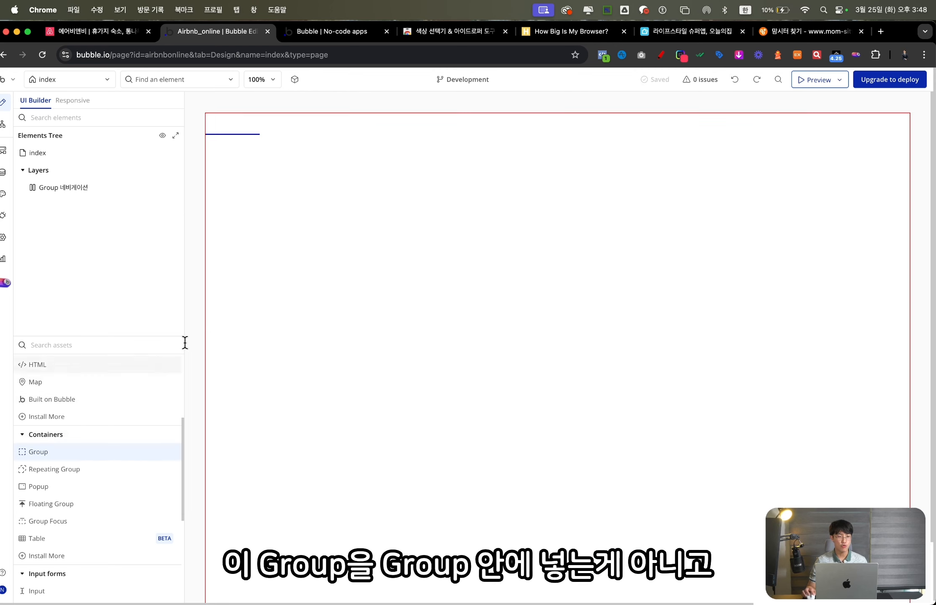
left_click(297, 167)
left_click(69, 188)
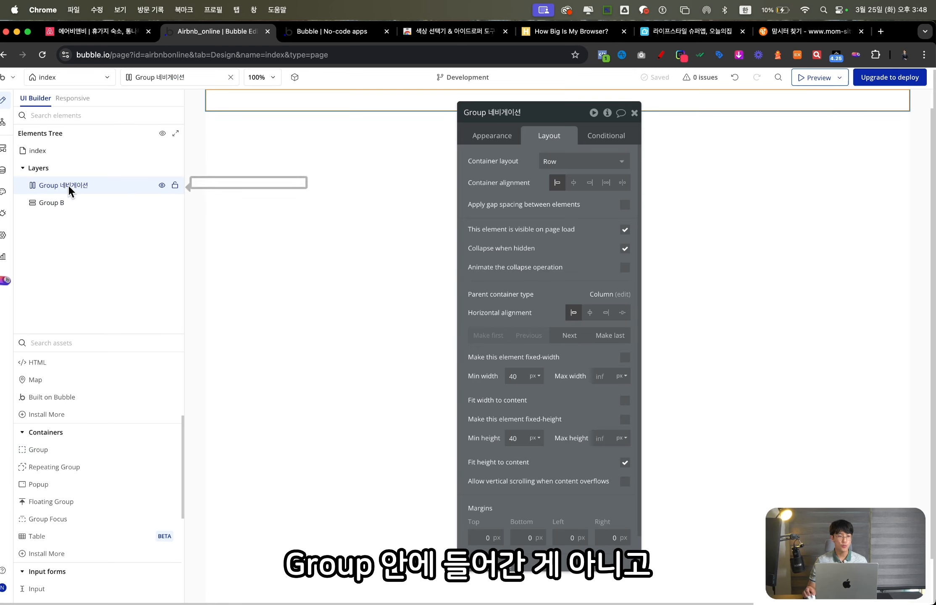
left_click(66, 202)
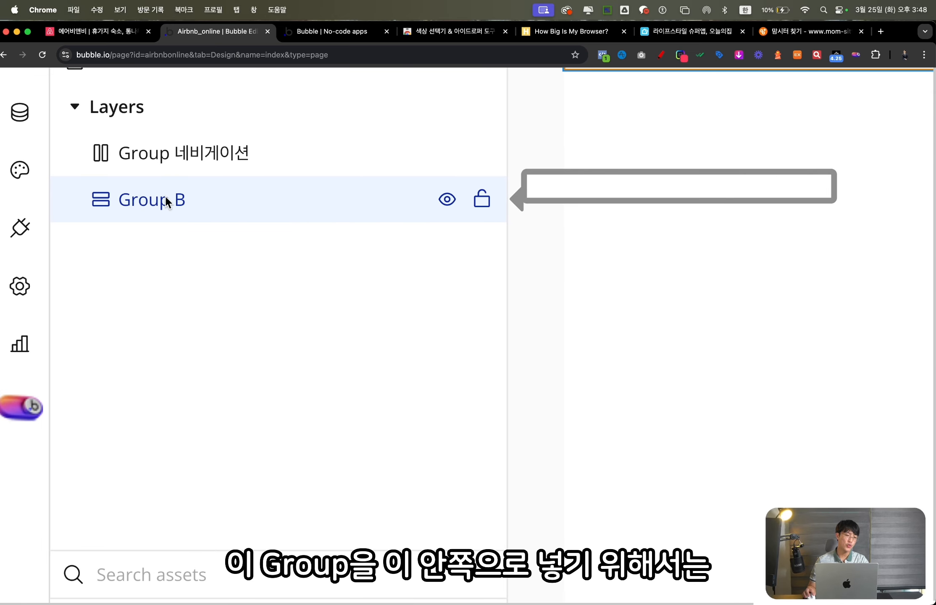
left_click(165, 197)
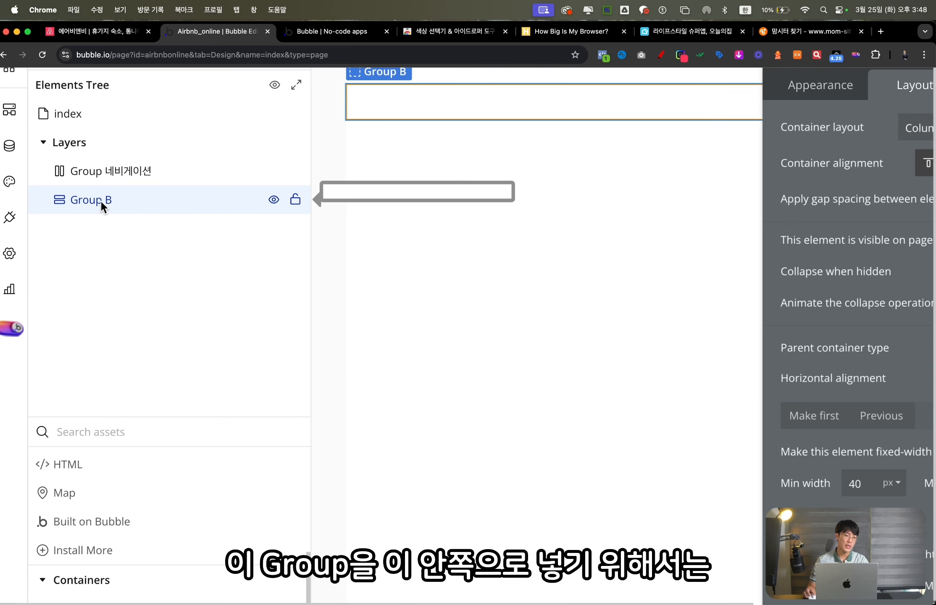
left_click_drag(102, 198, 174, 168)
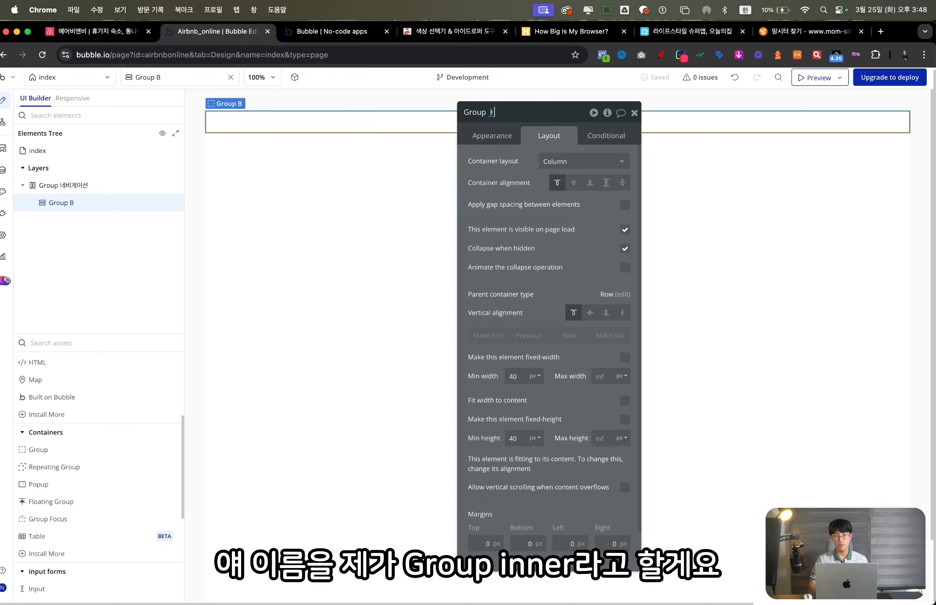
- Rename the nested group to Group inner and set its container layout to Row
type("r")
key("Return")
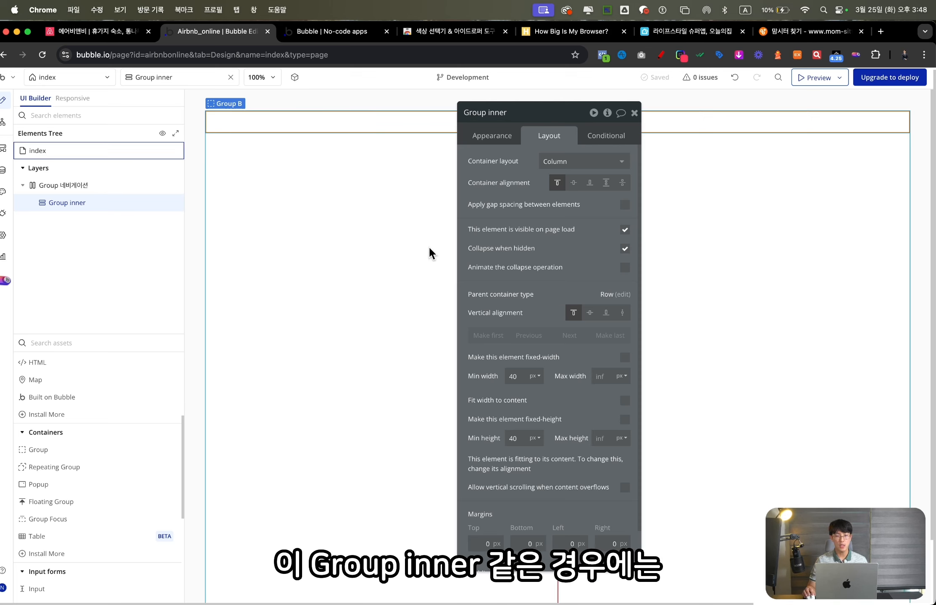
left_click(597, 165)
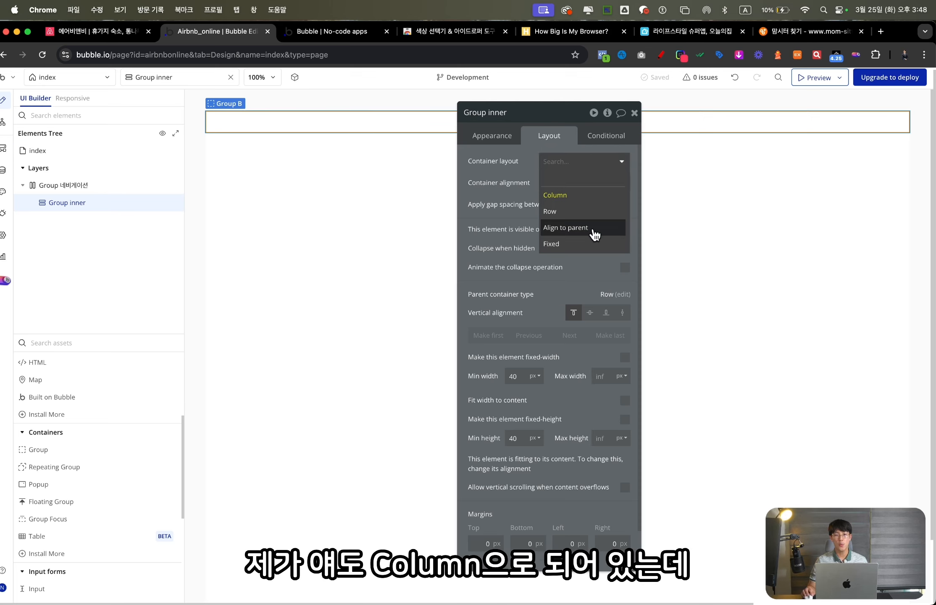
left_click(601, 212)
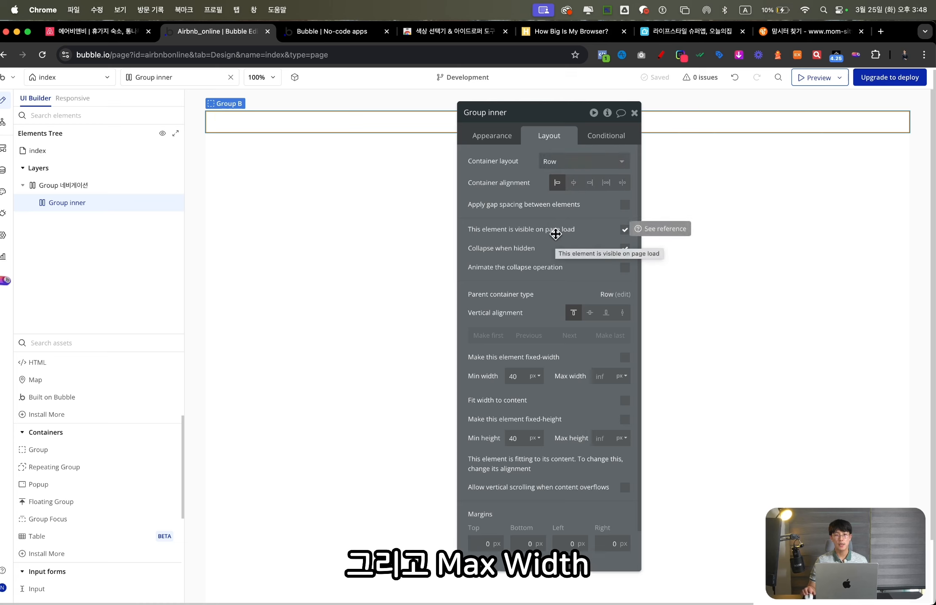
- Set the maximum width of Group inner to 1200 px
left_click(603, 376)
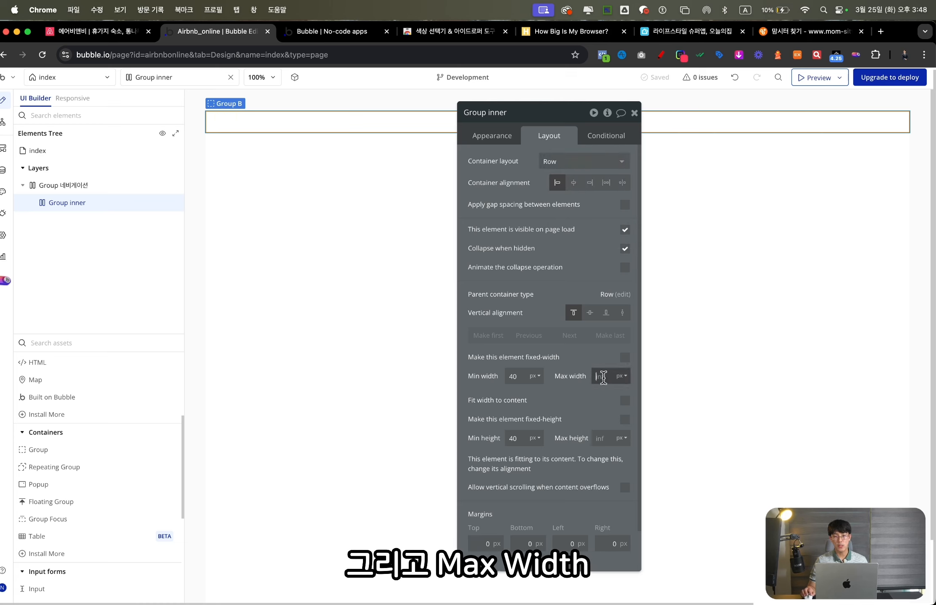
scroll(604, 378, "up", 5)
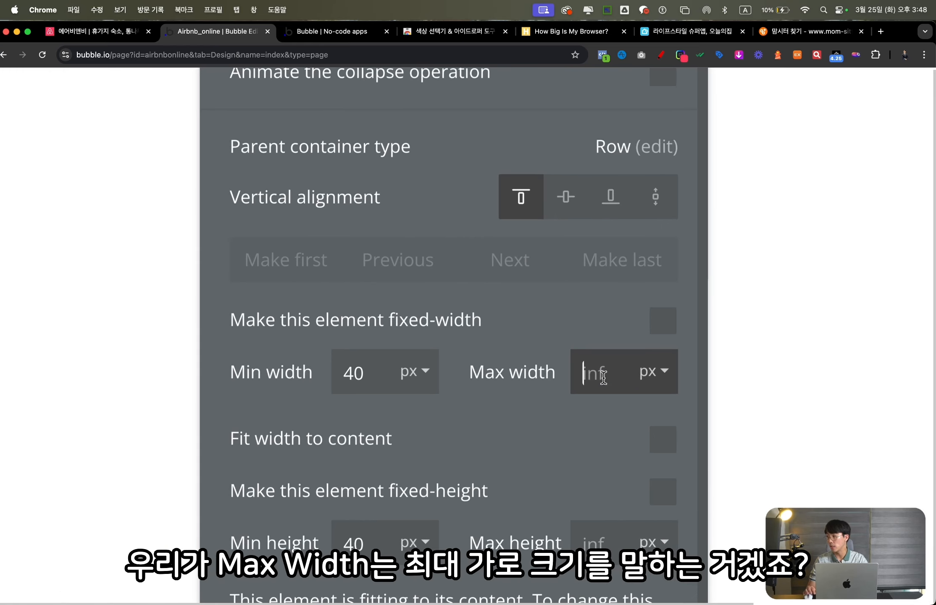
type("1200")
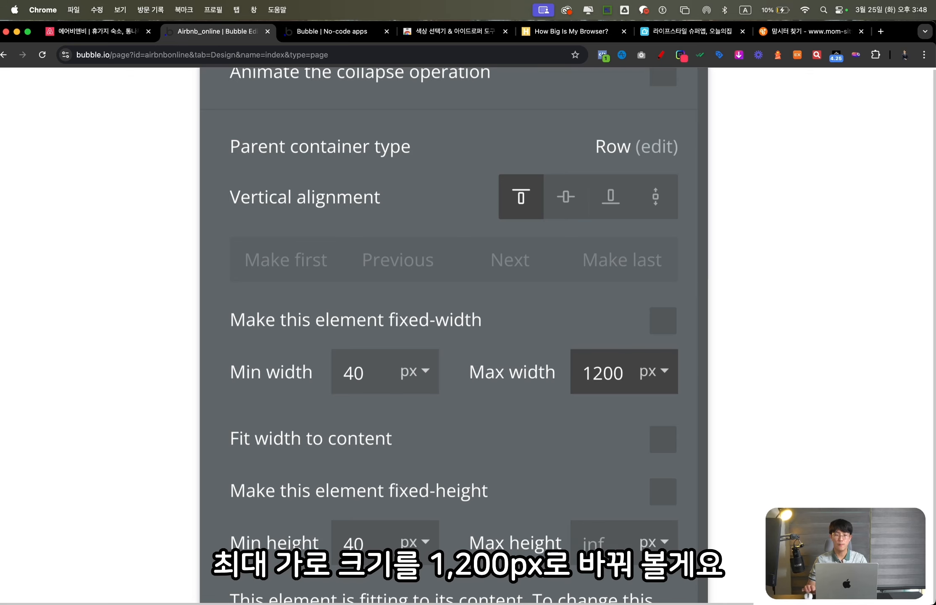
scroll(727, 254, "down", 5)
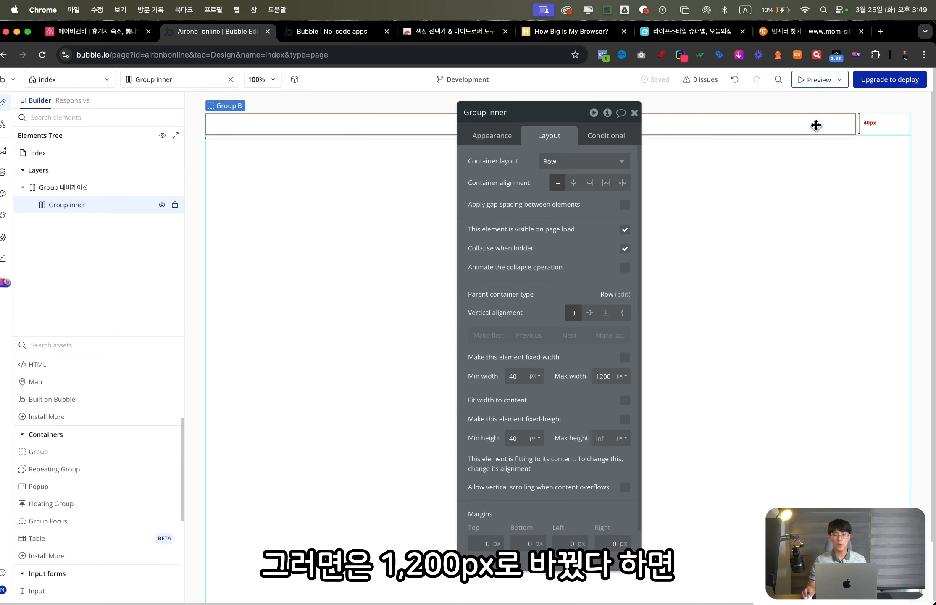
- Compare the widths of Group 네비게이션 and Group inner on the canvas with the index page's builder width
left_click(107, 190)
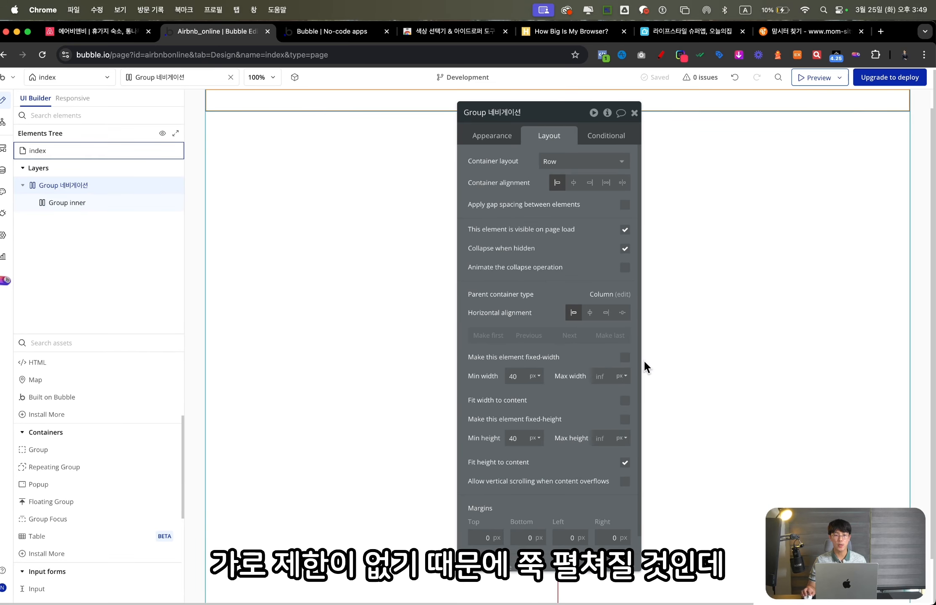
left_click(136, 208)
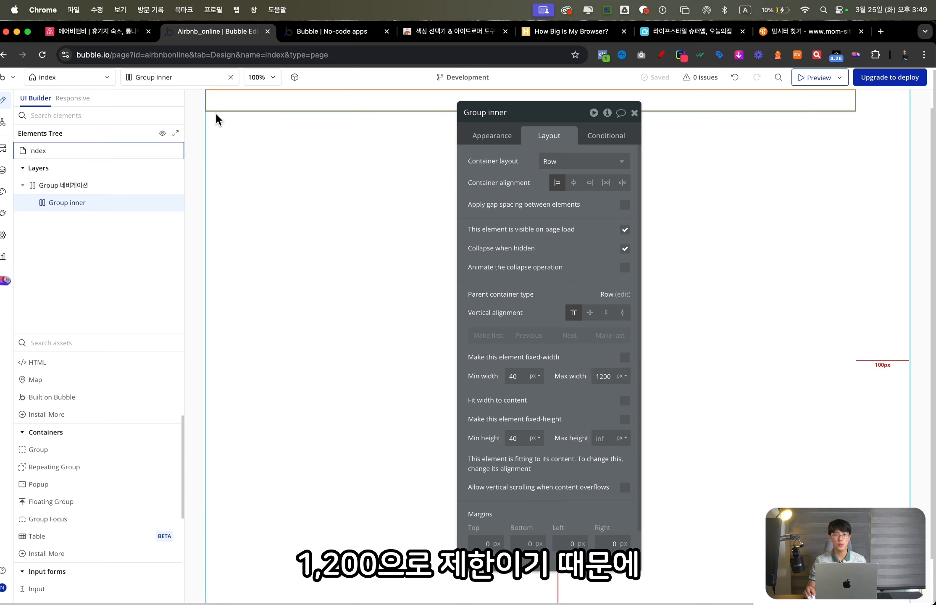
scroll(907, 116, "up", 5)
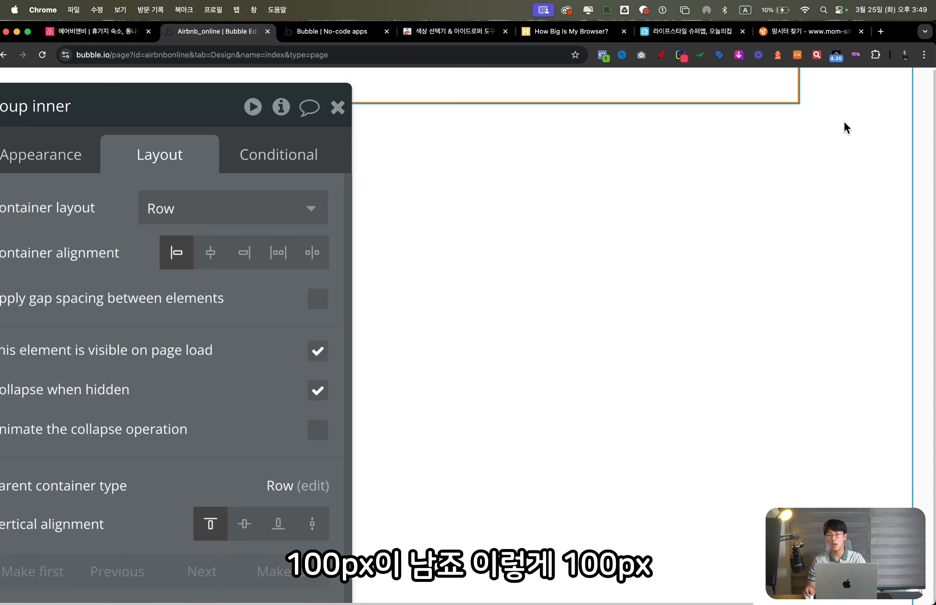
scroll(911, 112, "down", 5)
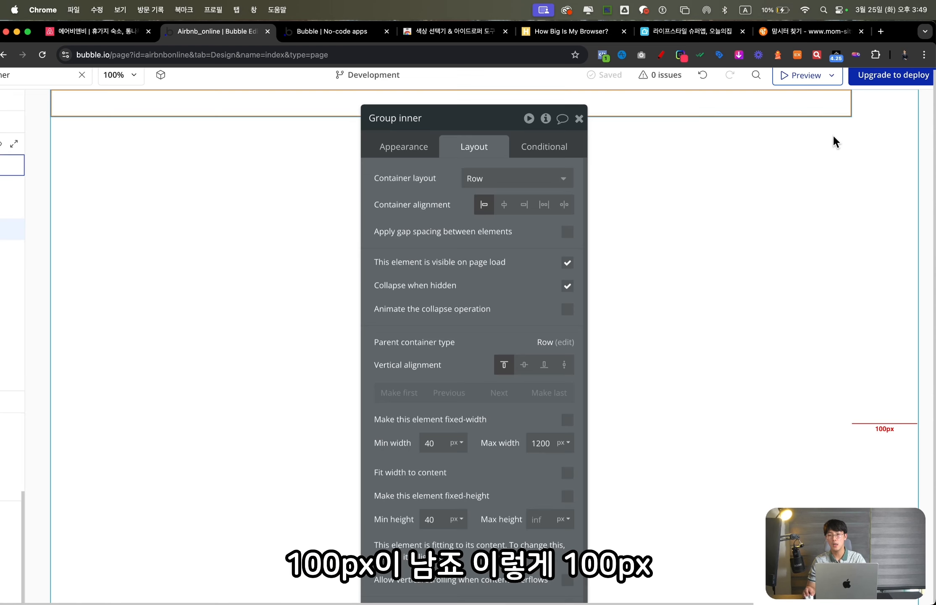
left_click(891, 276)
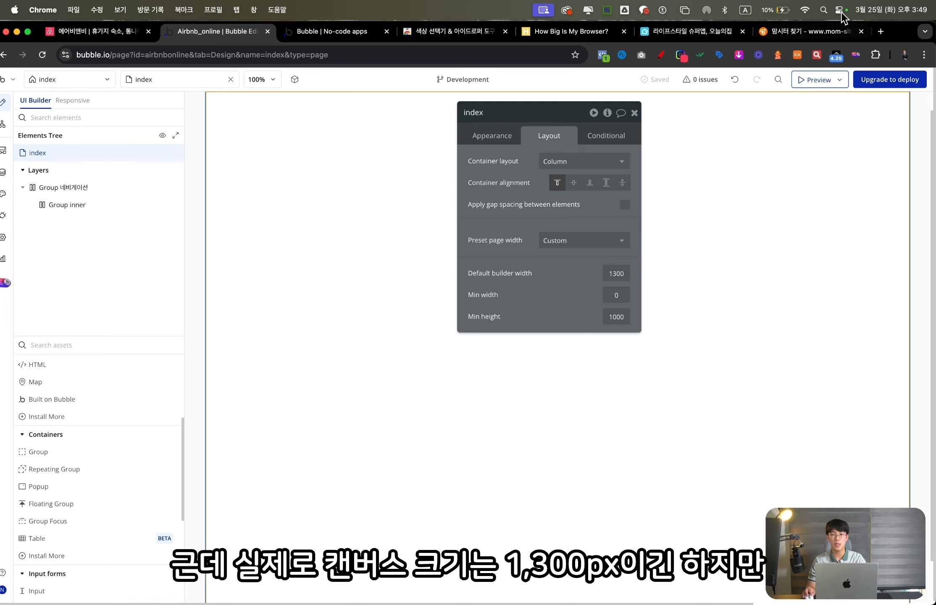
- Give Group 네비게이션 a flat color background using the Primary color variable (#FF395C)
left_click(887, 108)
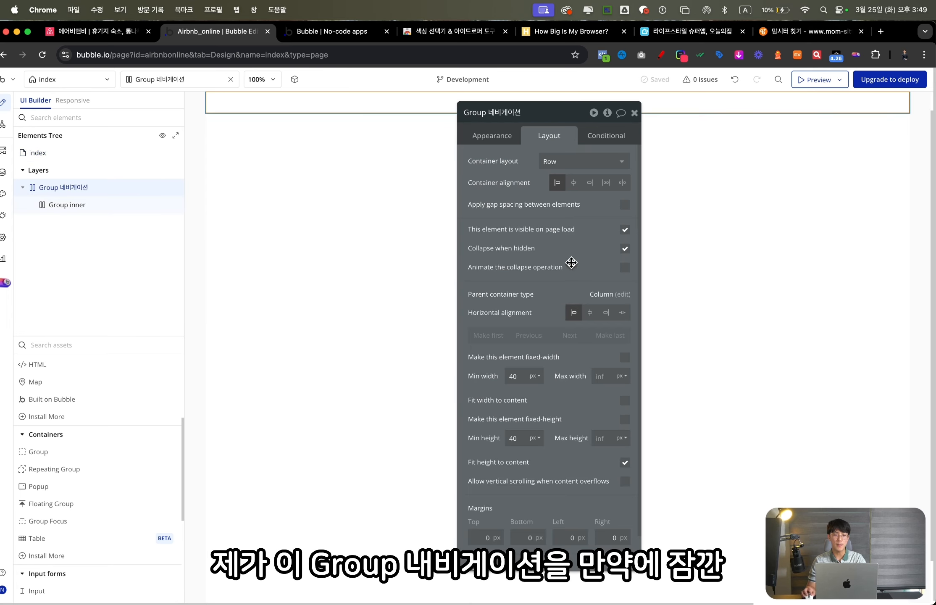
left_click(496, 142)
left_click(562, 373)
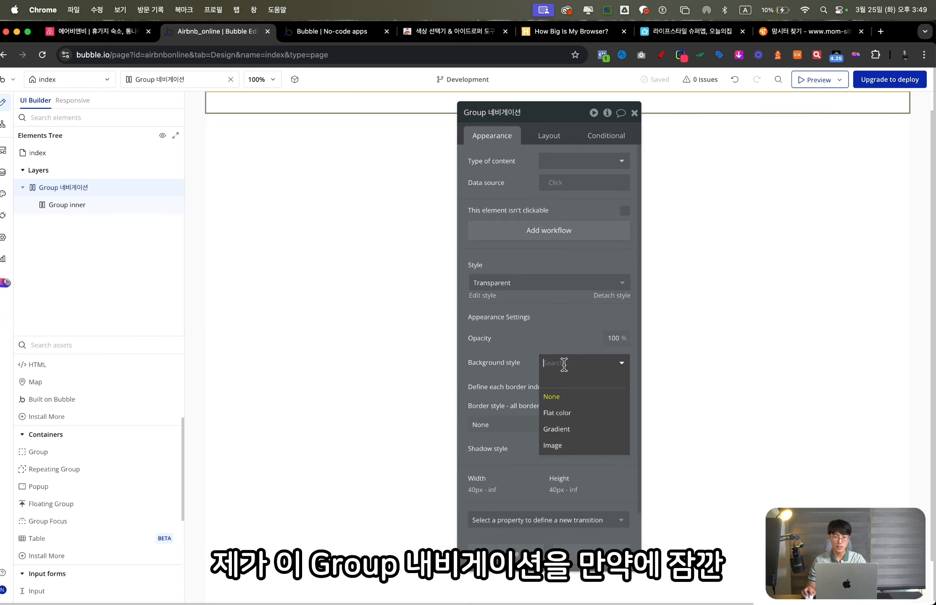
left_click(569, 417)
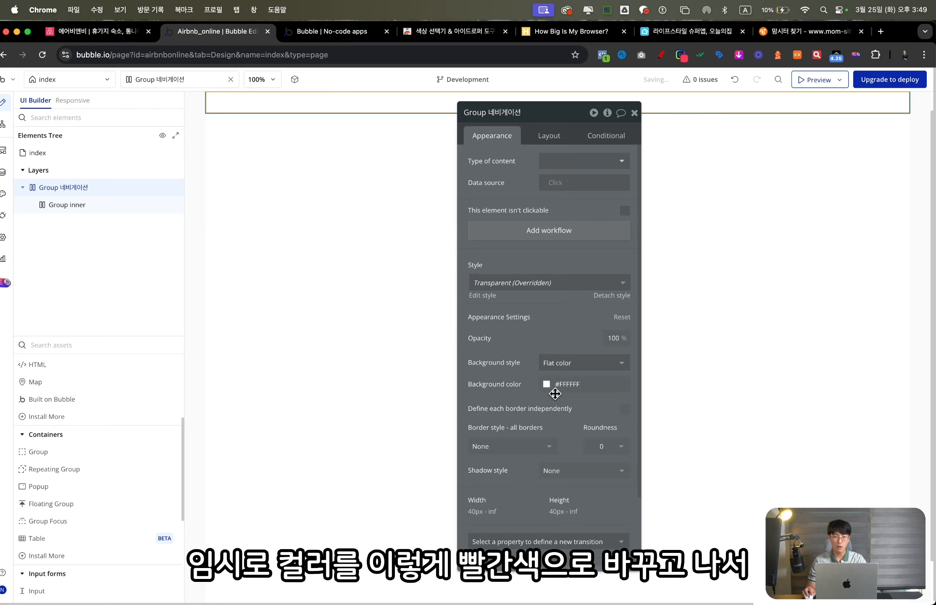
left_click(555, 392)
left_click(549, 529)
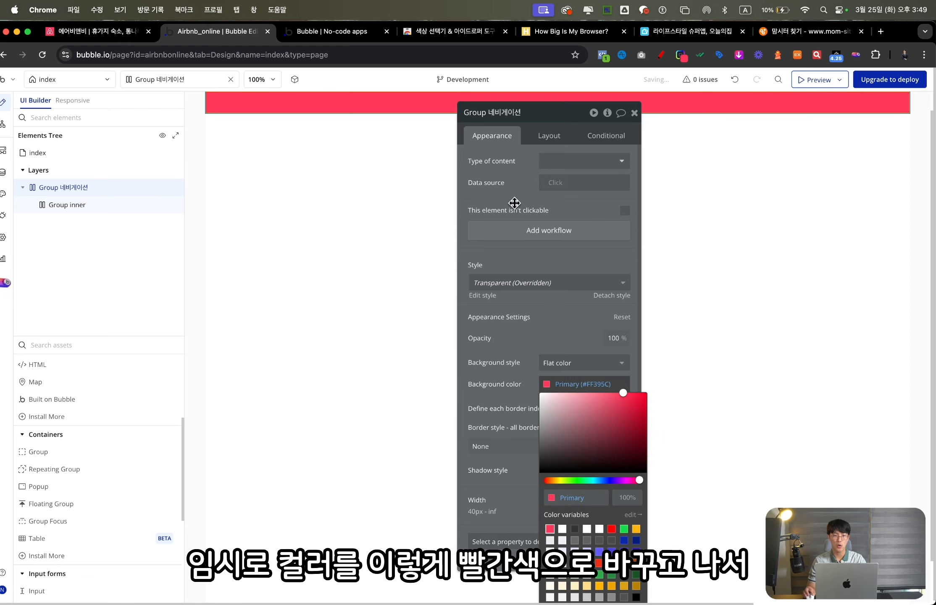
left_click(512, 198)
- Preview the page to check how wide the red bar spreads, and return to the editor to review Group 네비게이션's layout settings
left_click(809, 79)
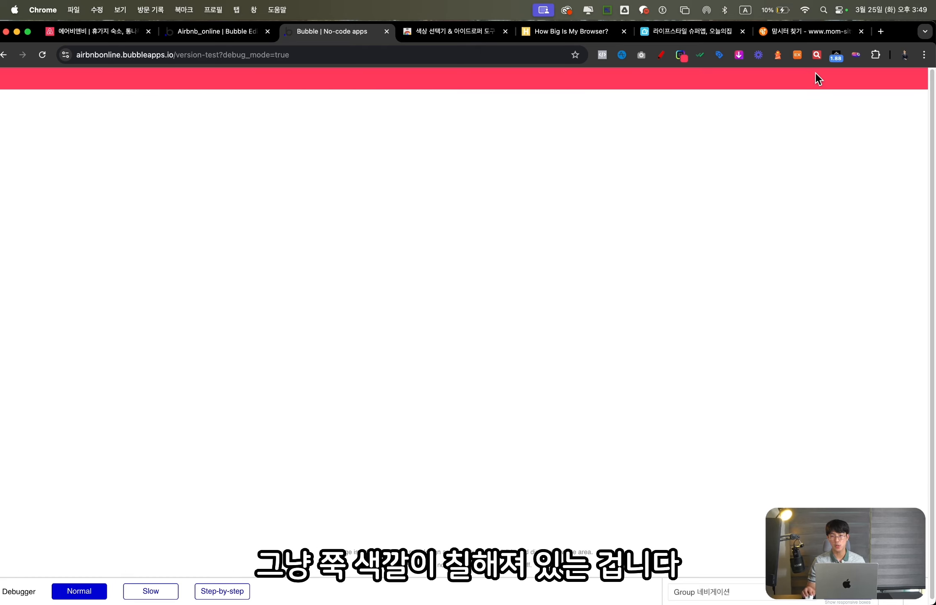
left_click(241, 38)
left_click(902, 155)
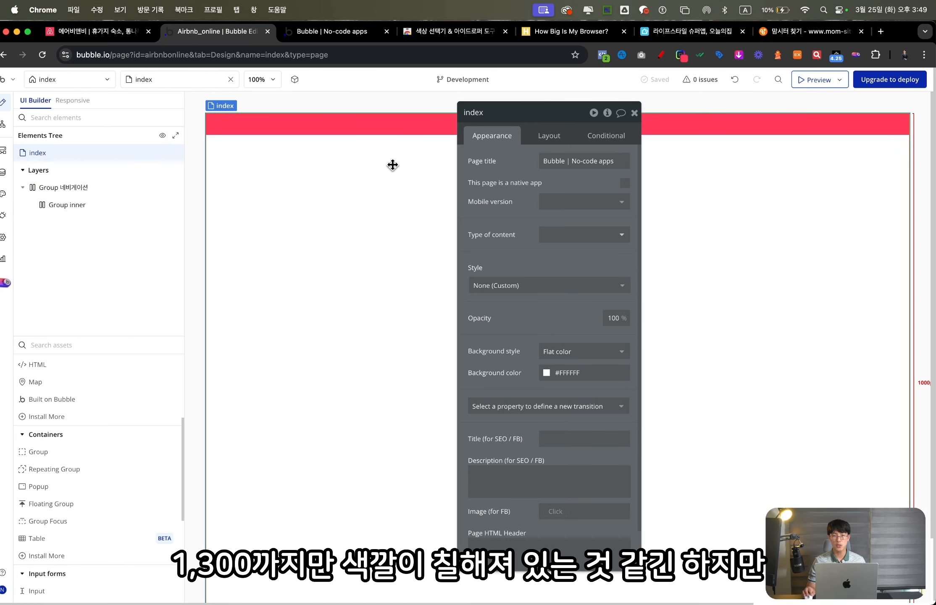
left_click(94, 192)
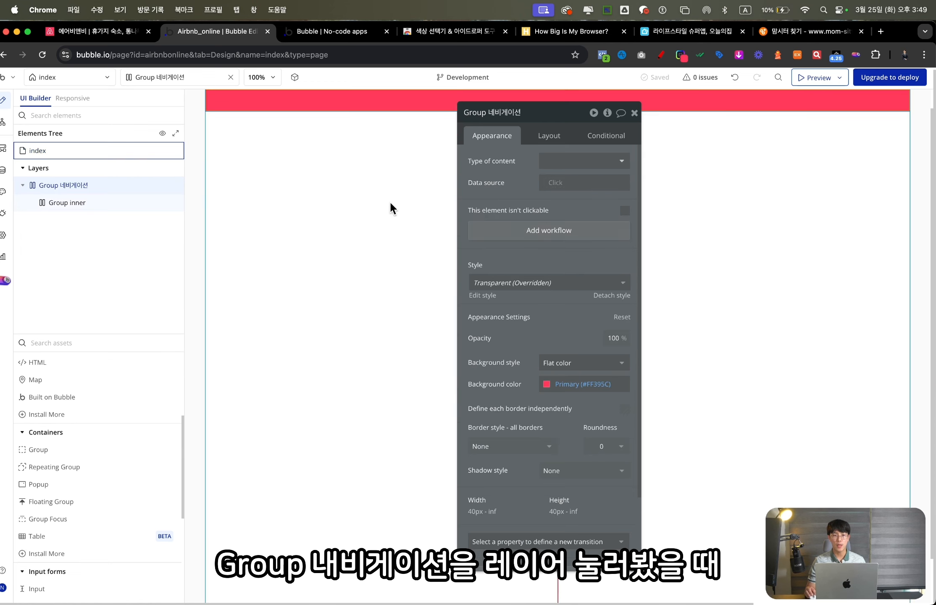
left_click(559, 139)
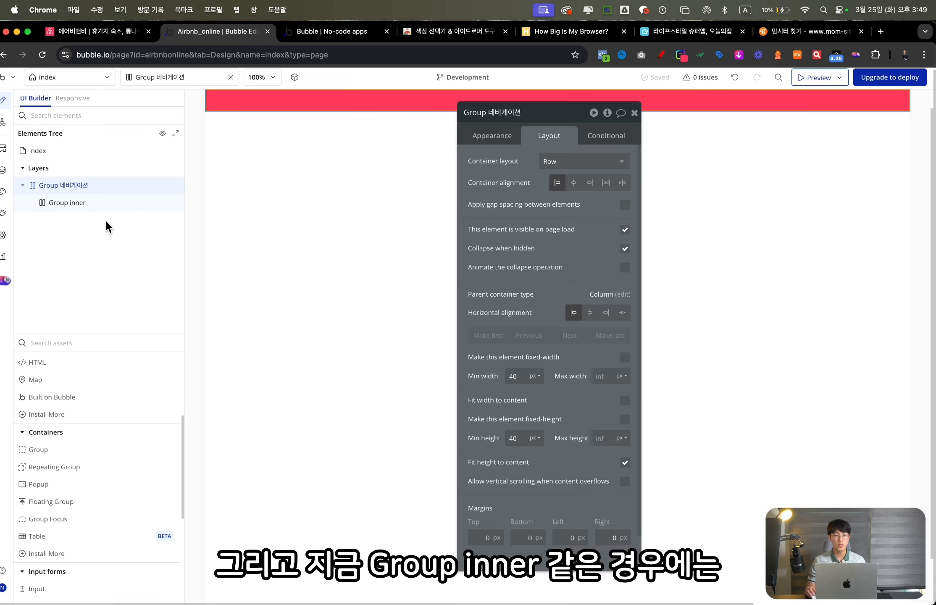
- Give Group inner a flat color background using the Success color variable (#17DB4E)
left_click(67, 203)
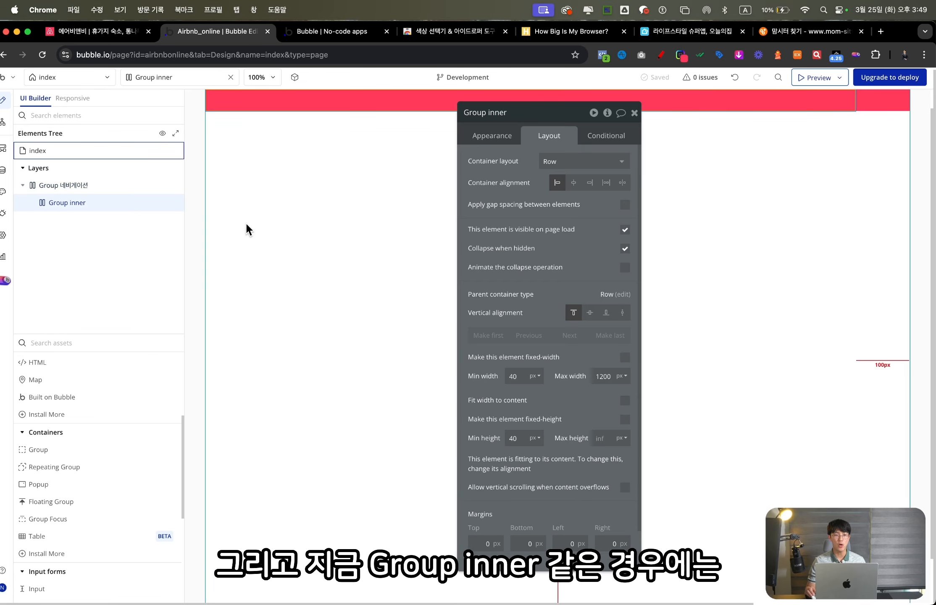
left_click(492, 136)
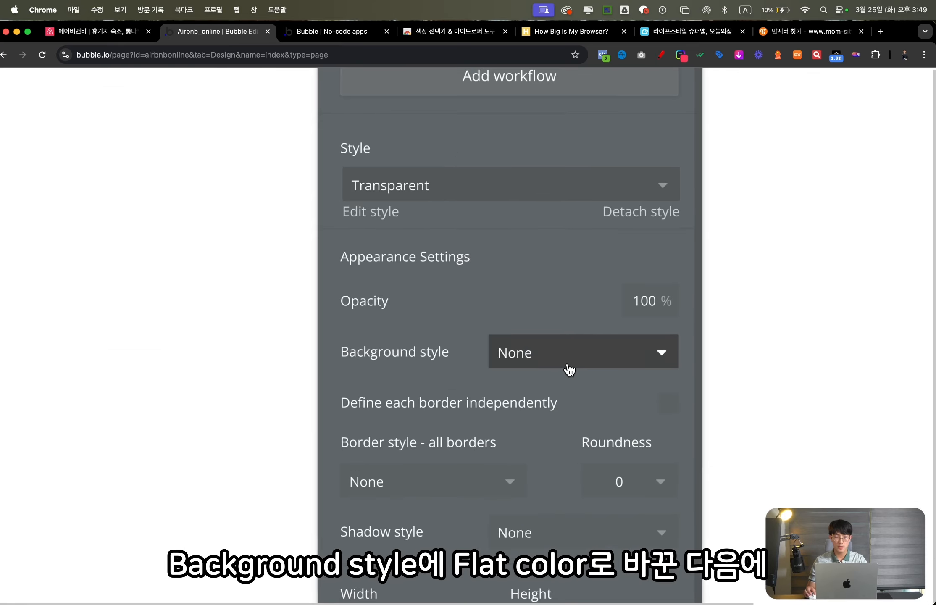
left_click(589, 366)
left_click(585, 414)
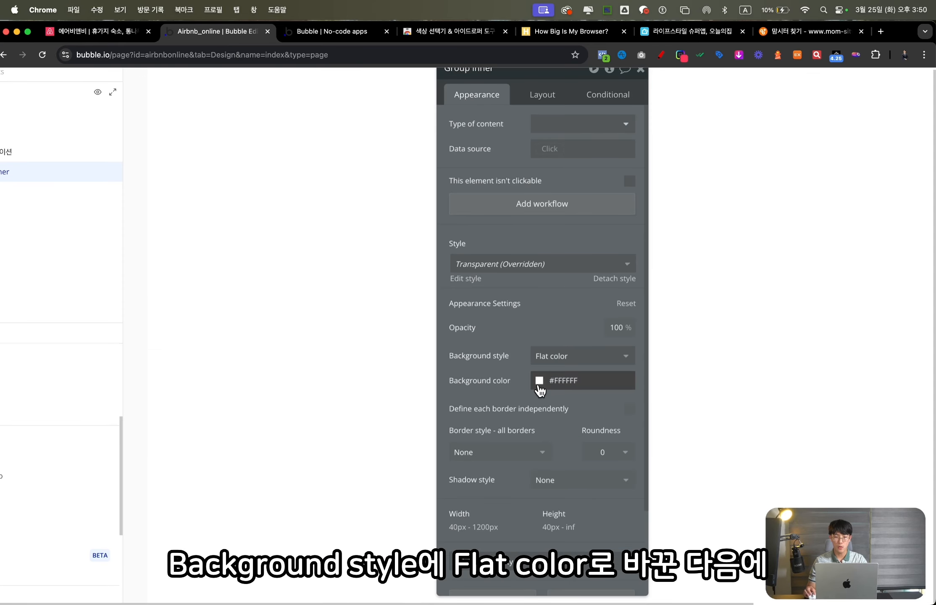
left_click(595, 382)
left_click(719, 520)
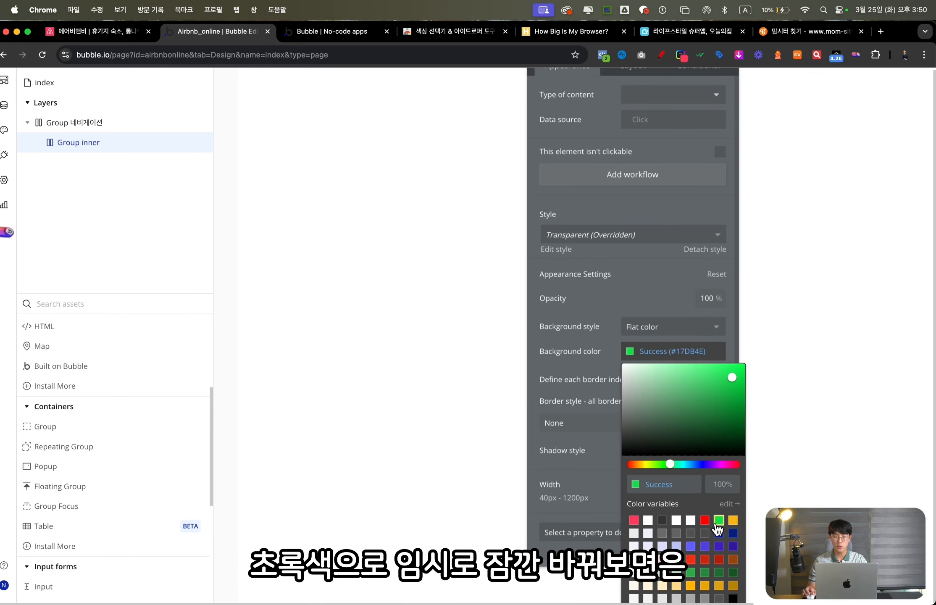
- Reload the page preview and annotate the green bar in red freehand with a width curve, the number 1200 and a circle
left_click(317, 32)
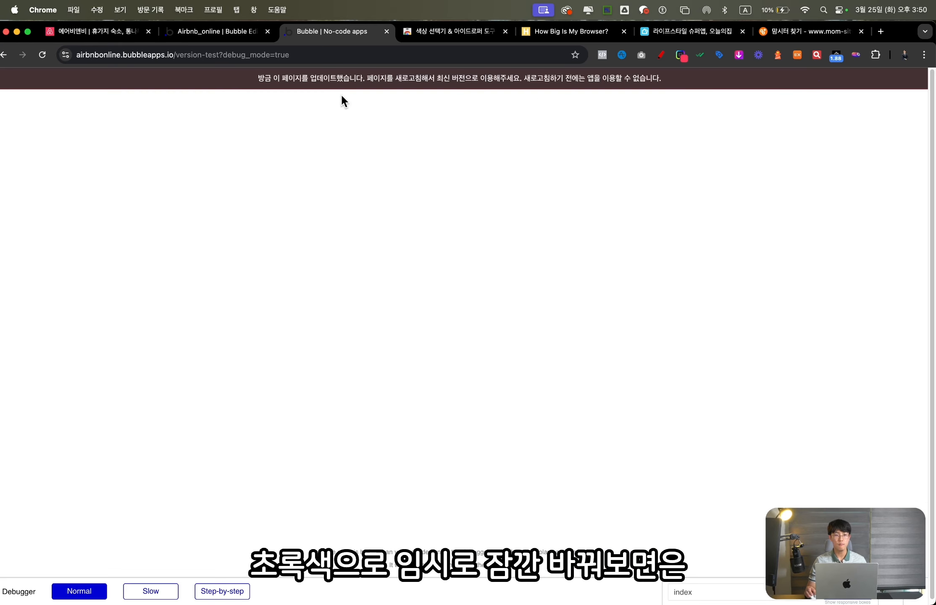
left_click(379, 87)
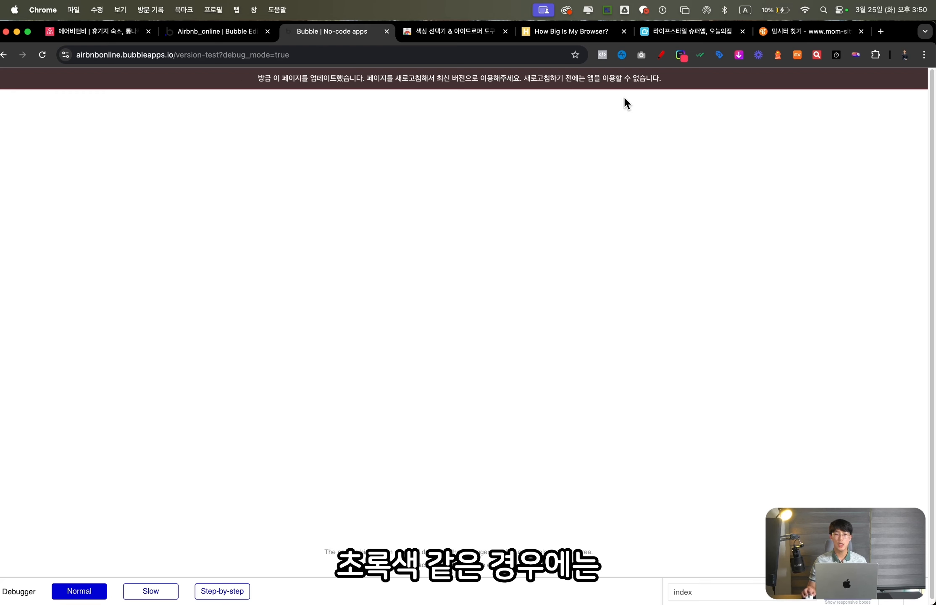
left_click(660, 55)
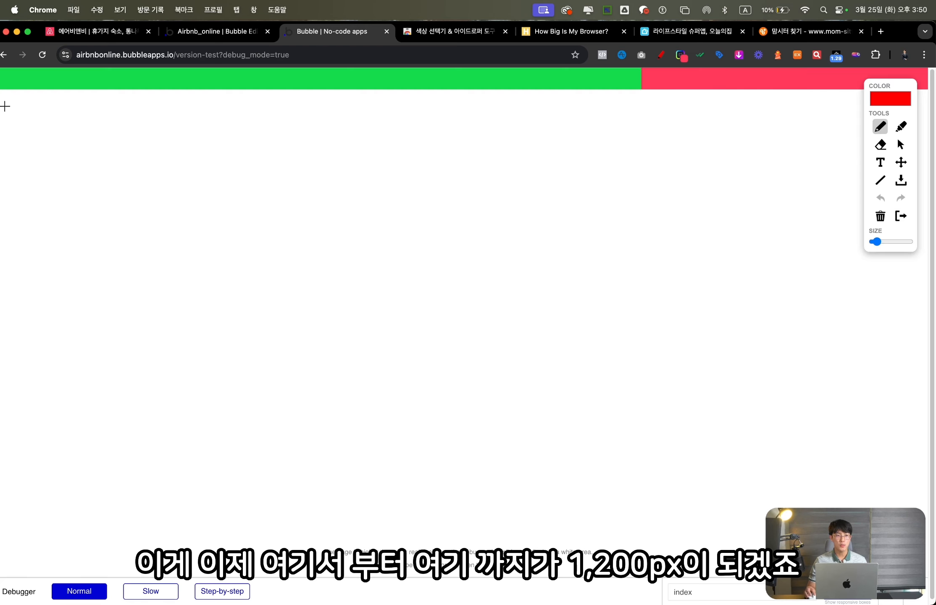
mouse_move(5, 106)
left_mouse_down()
mouse_move(365, 183)
mouse_move(630, 122)
left_mouse_up()
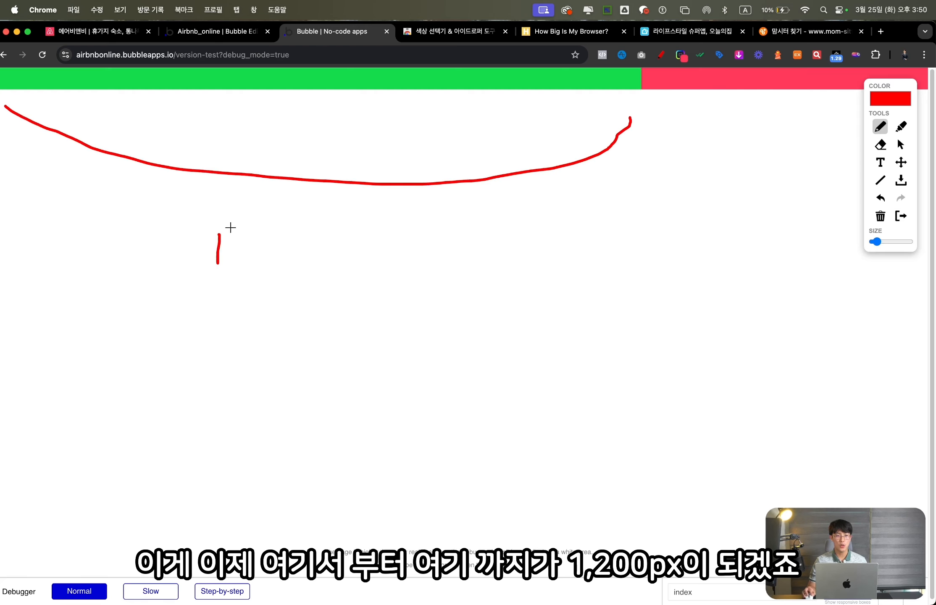
mouse_move(233, 227)
left_mouse_down()
mouse_move(280, 248)
mouse_move(305, 234)
mouse_move(357, 235)
left_mouse_up()
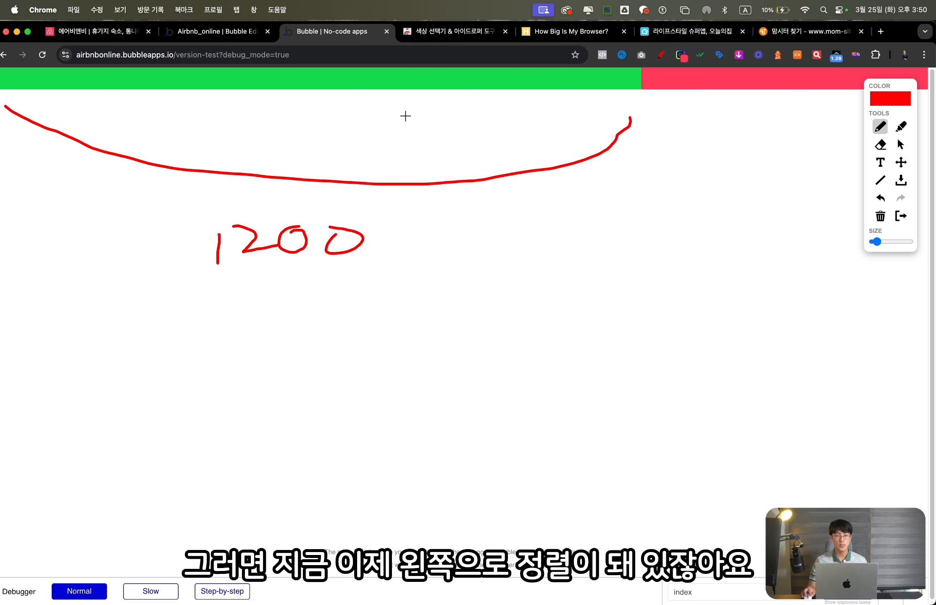
mouse_move(440, 133)
left_mouse_down()
mouse_move(318, 167)
mouse_move(351, 56)
mouse_move(339, 161)
left_mouse_up()
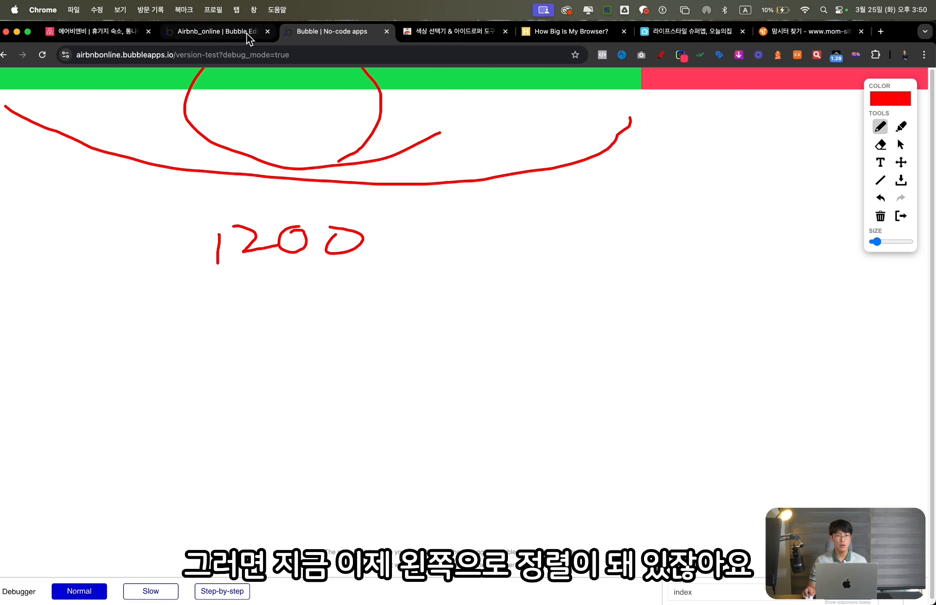
- Set Group 네비게이션's container alignment to center in the Bubble editor and check the bar in the page preview
left_click(248, 34)
left_click_drag(506, 205, 462, 218)
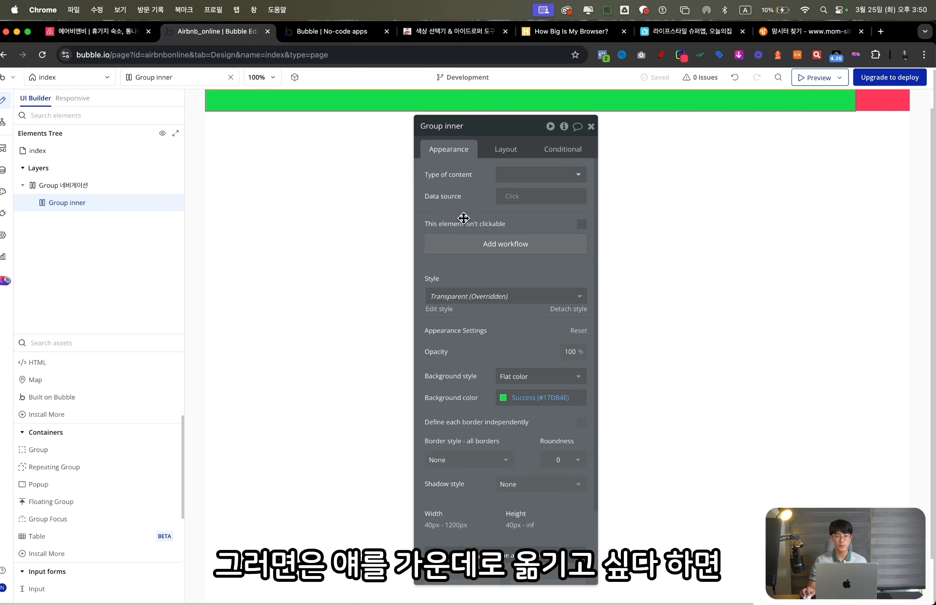
left_click(86, 190)
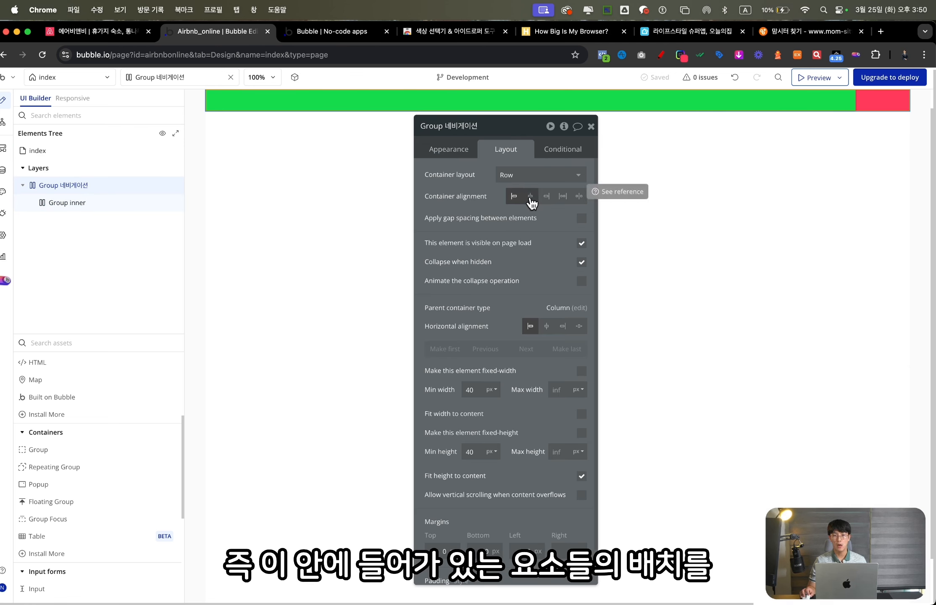
left_click(531, 197)
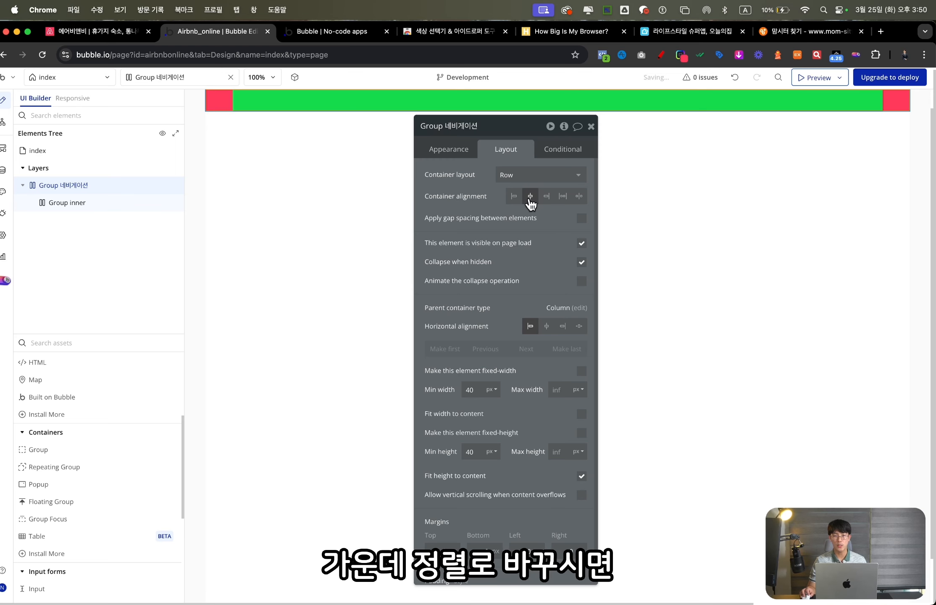
key("ctrl+Tab")
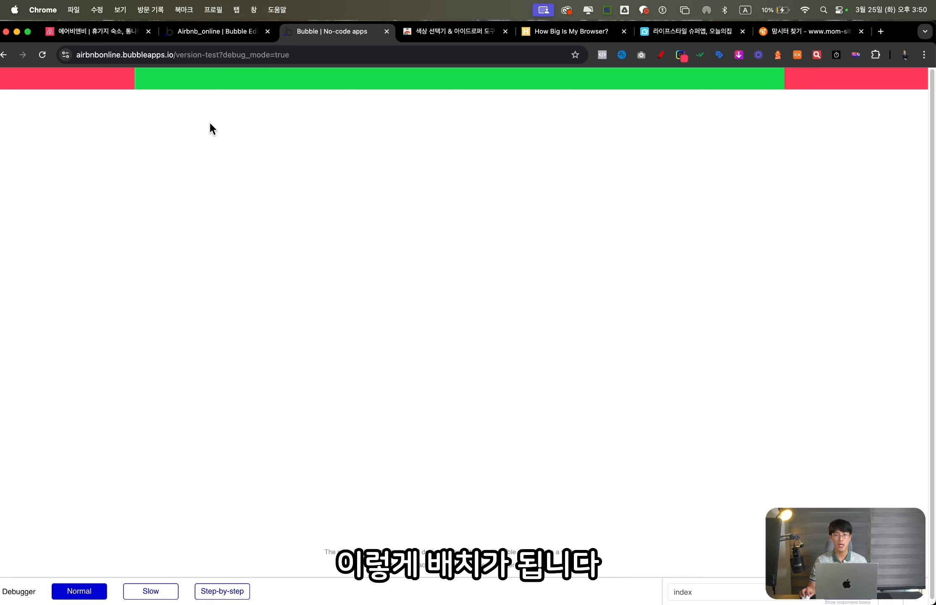
- Examine the Airbnb and 오늘의집 page layouts, narrow the browser window to 오늘의집's content, and measure its width with How Big Is My Browser
key("super+1")
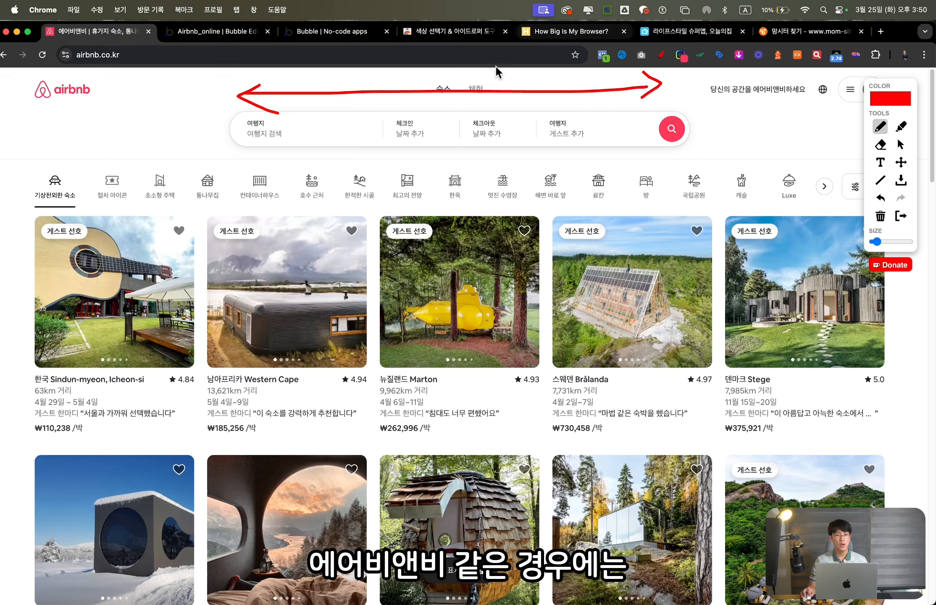
key("Escape")
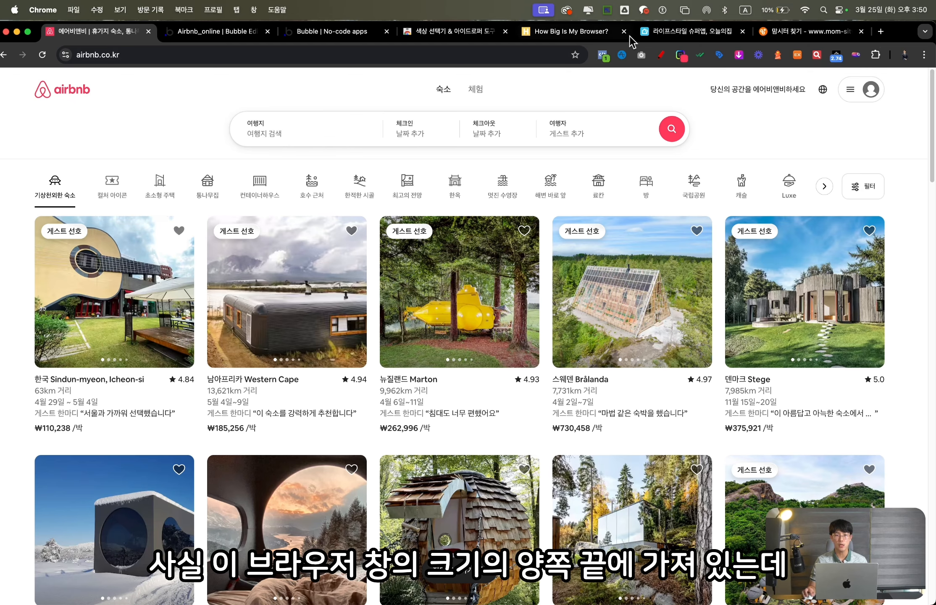
left_click(714, 34)
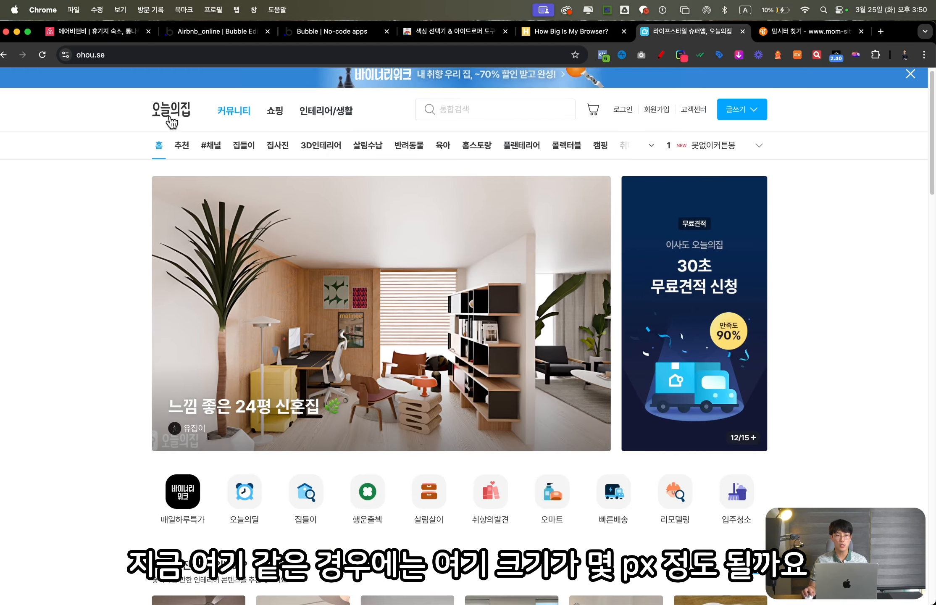
left_click(584, 32)
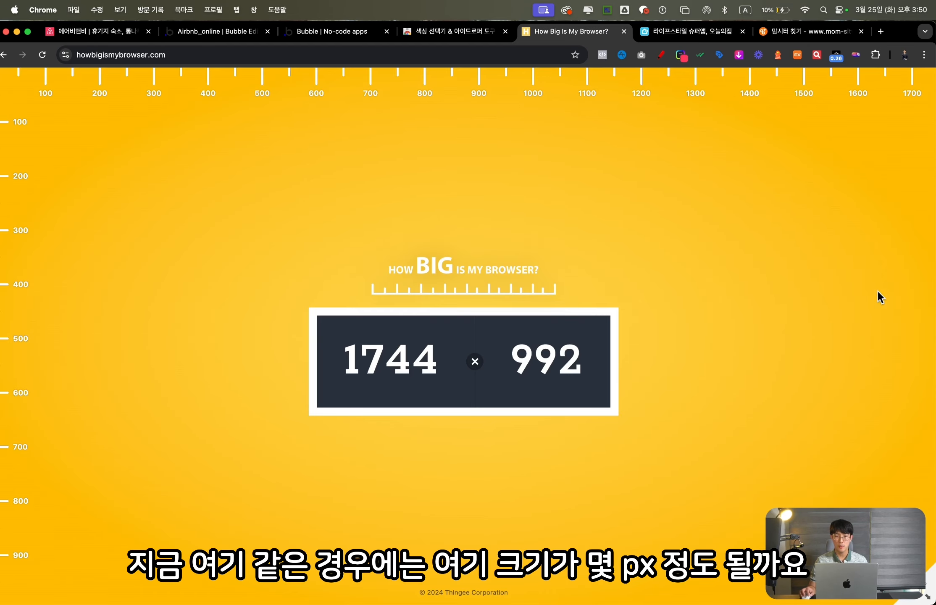
left_click_drag(905, 38, 881, 38)
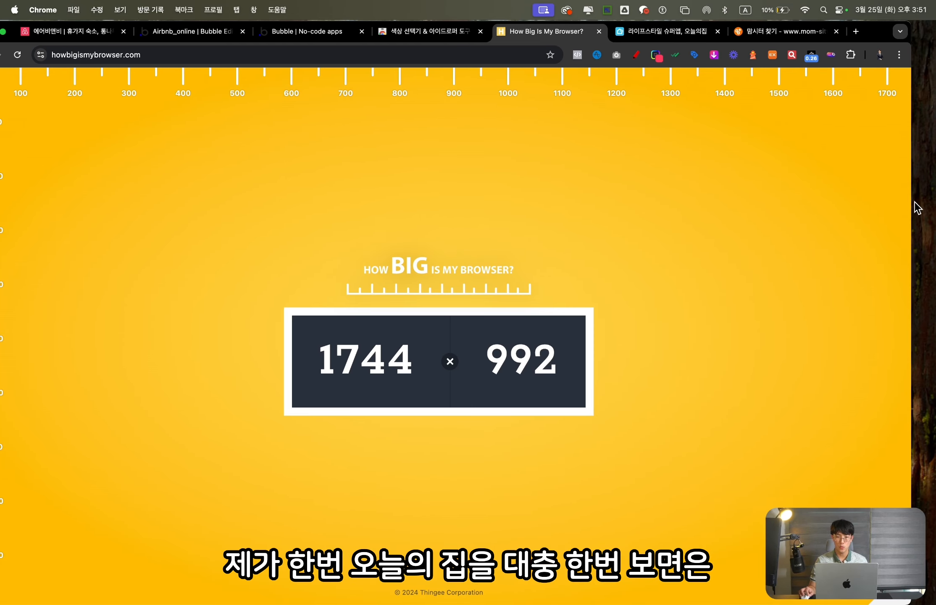
left_click_drag(913, 203, 696, 218)
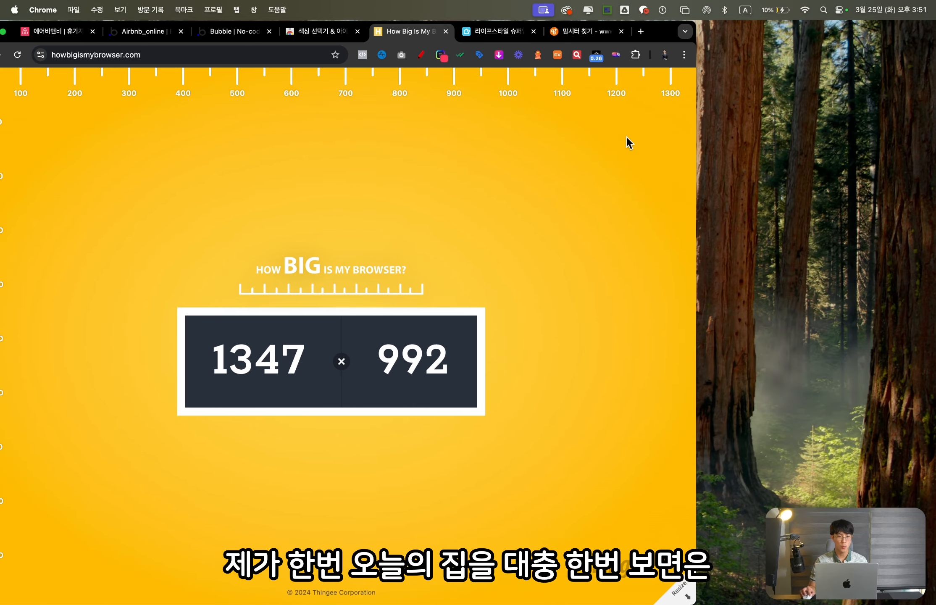
left_click(500, 32)
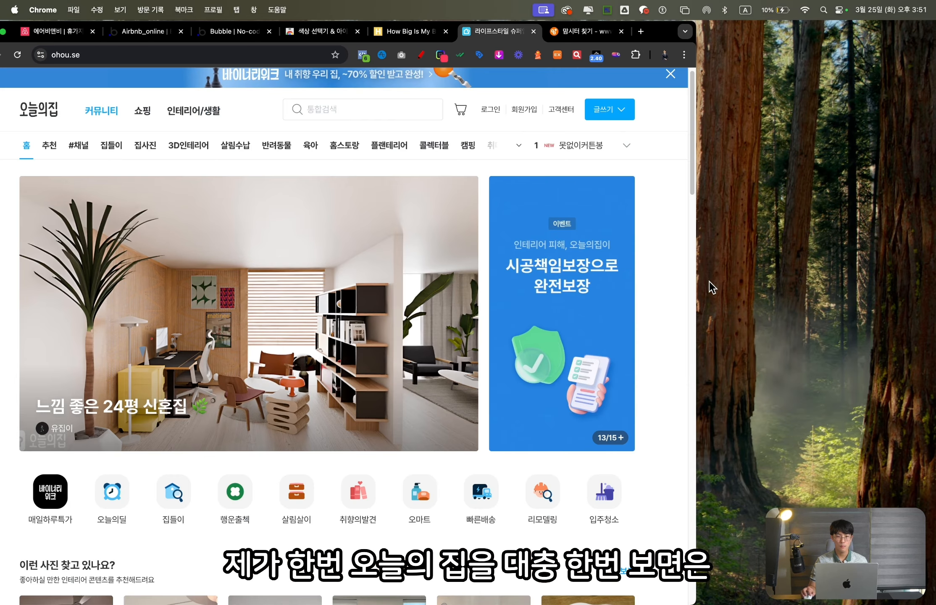
left_click_drag(697, 279, 646, 282)
left_click_drag(604, 35, 748, 35)
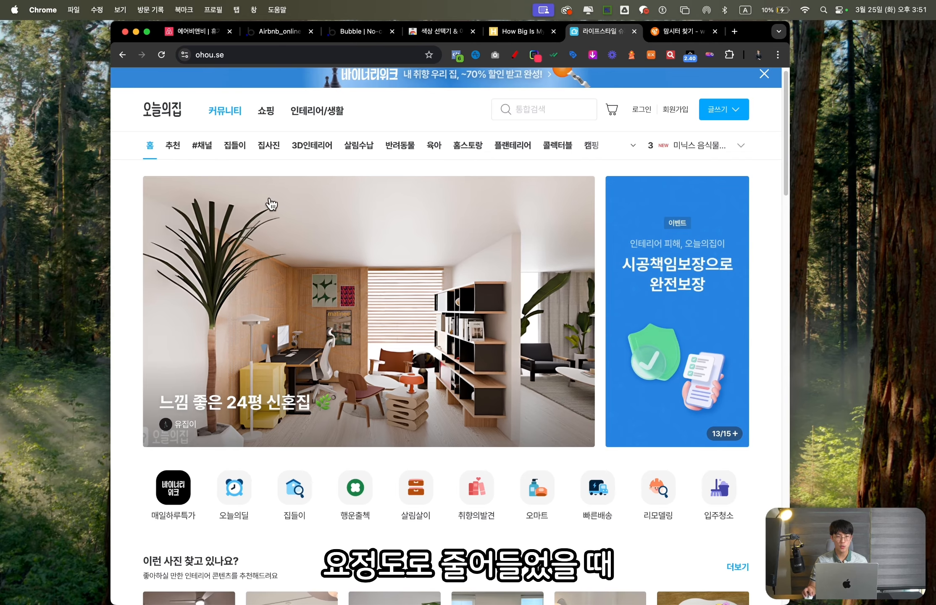
left_click(525, 31)
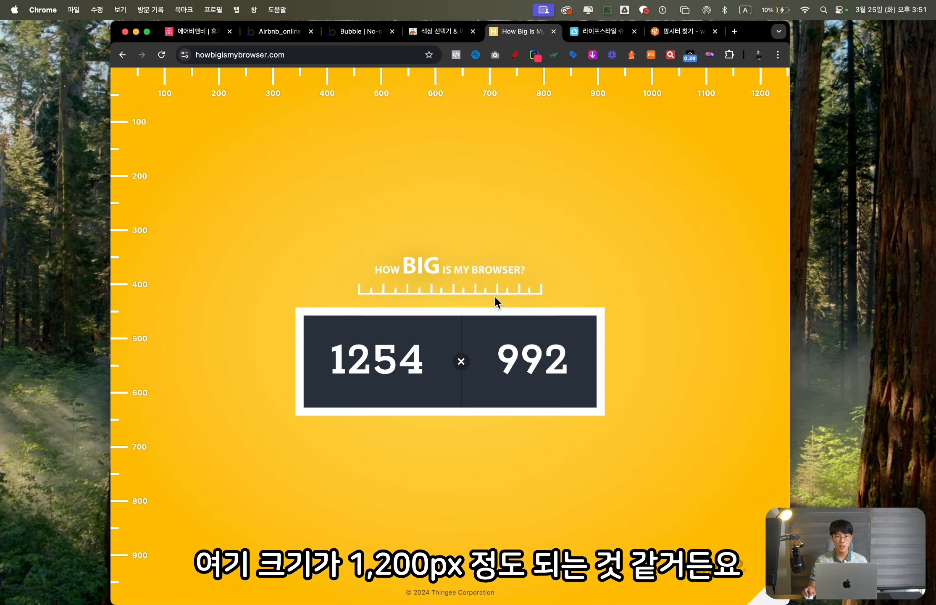
left_click(601, 31)
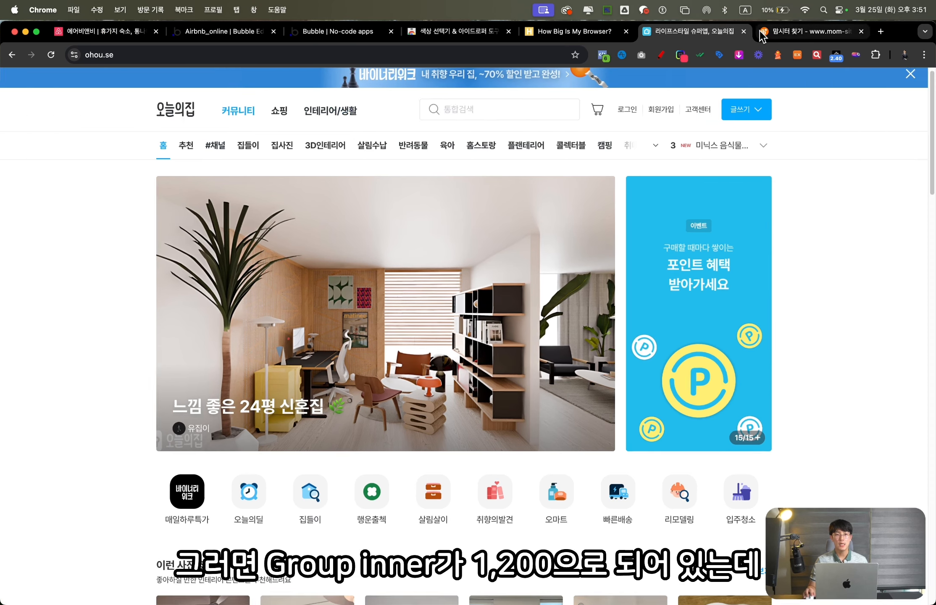
- Return to the Bubble editor and set Group inner's background style to None
key("super+alt+Left")
key("super+alt+Left")
key("super+alt+Left")
key("super+alt+Left")
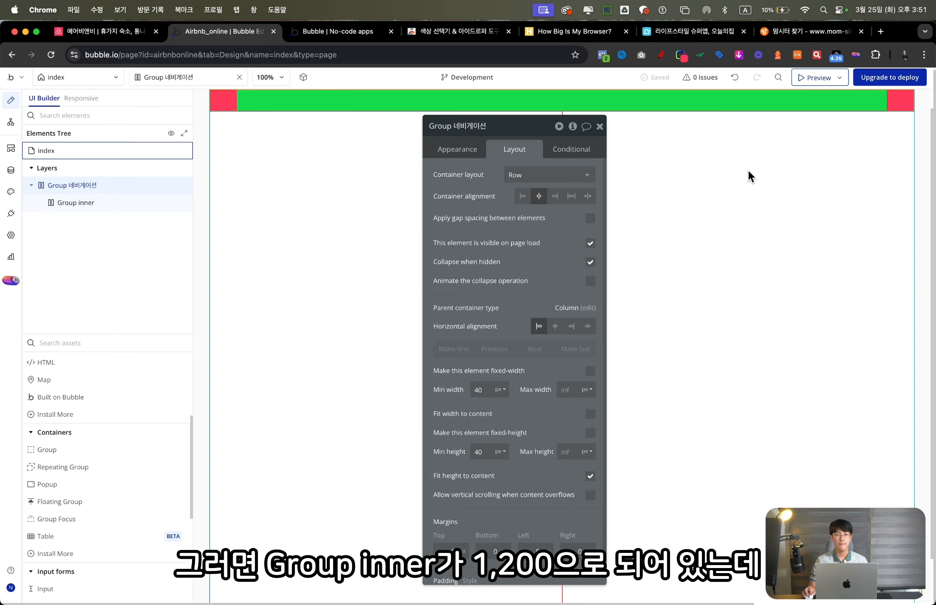
left_click(93, 211)
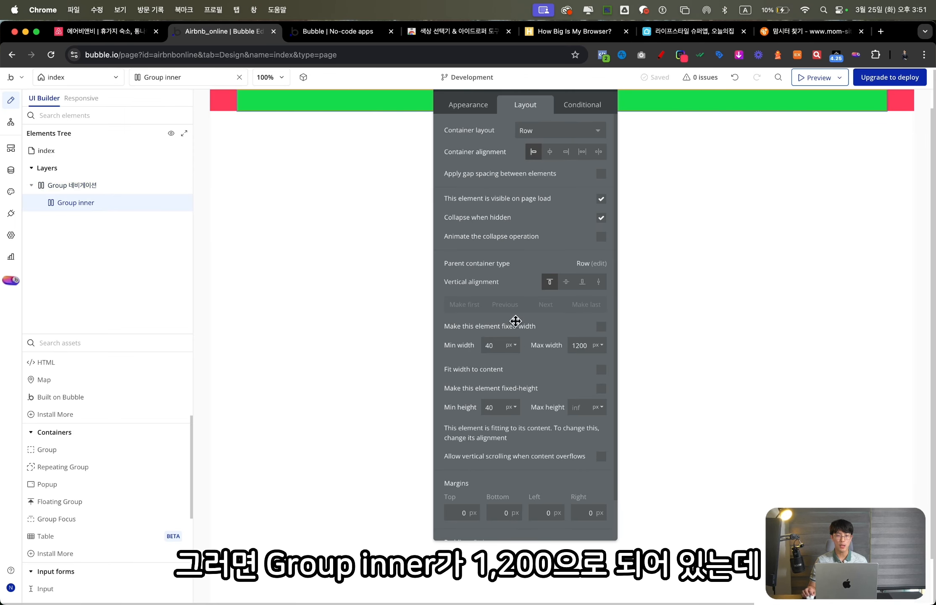
left_click(467, 107)
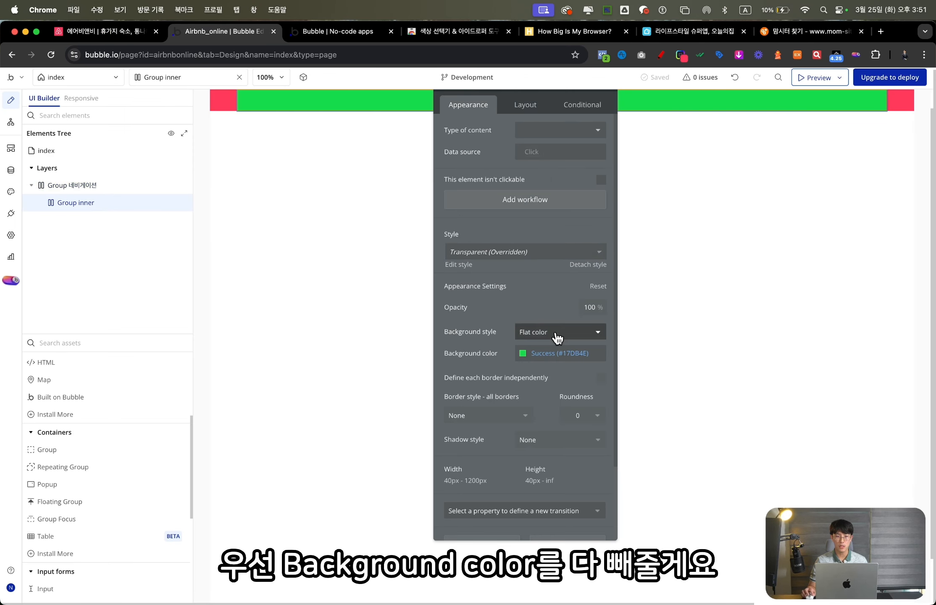
left_click(555, 336)
left_click(523, 355)
- Set Group 네비게이션's background style to None
left_click(135, 190)
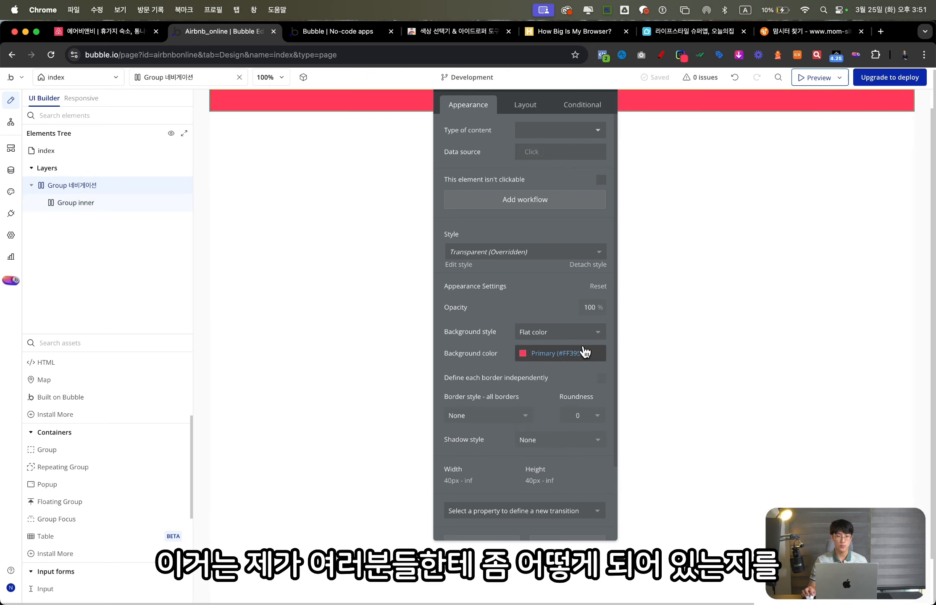
left_click(580, 332)
left_click(544, 364)
left_click_drag(506, 177, 586, 327)
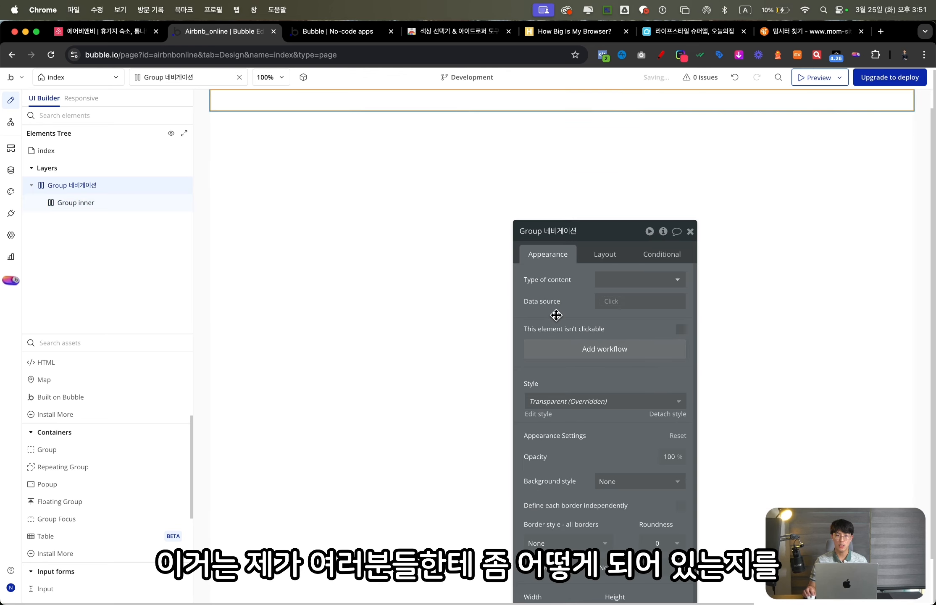
- Check the Airbnb header for reference and add an Image element inside Group inner
left_click(134, 203)
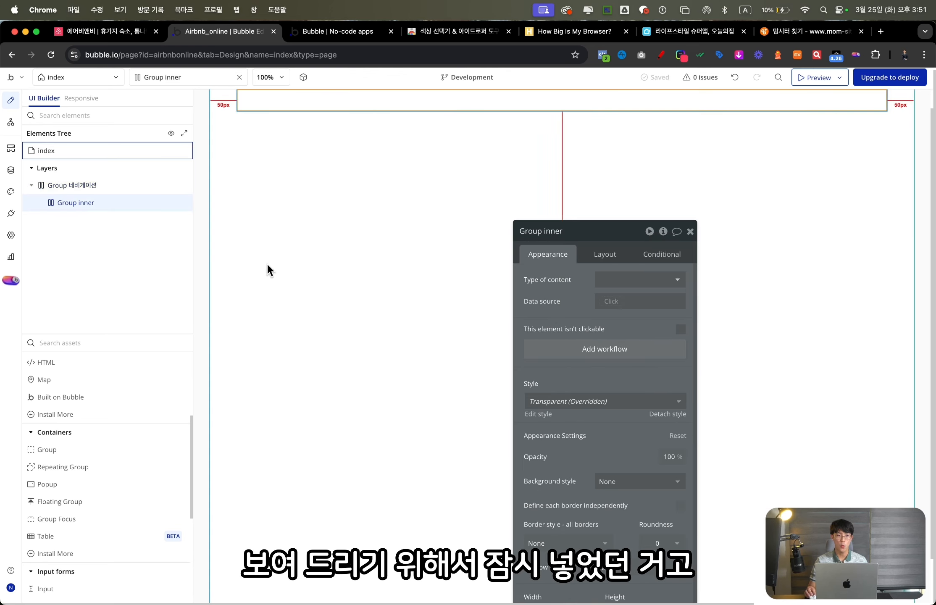
left_click_drag(605, 266, 597, 220)
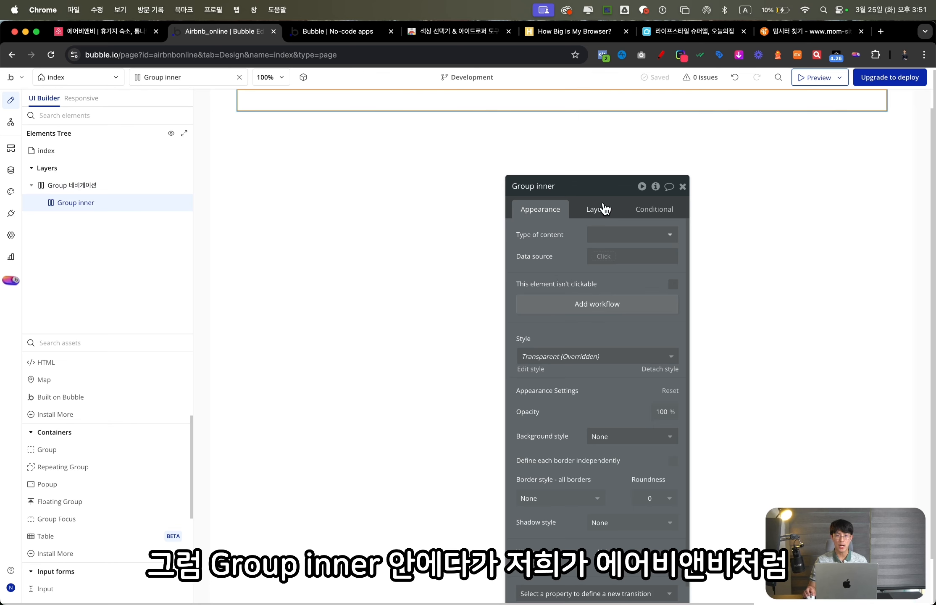
key("ctrl+shift+Tab")
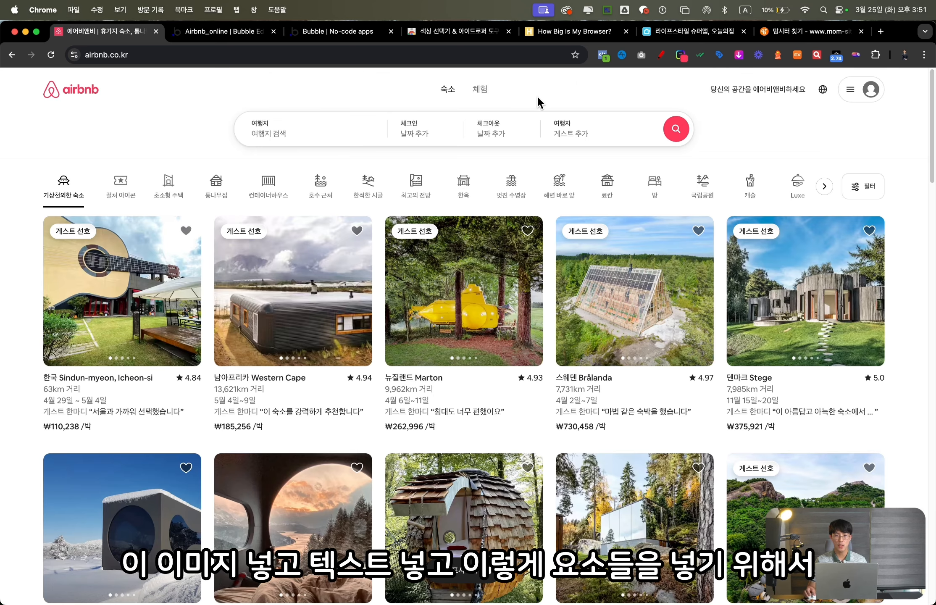
key("ctrl+Tab")
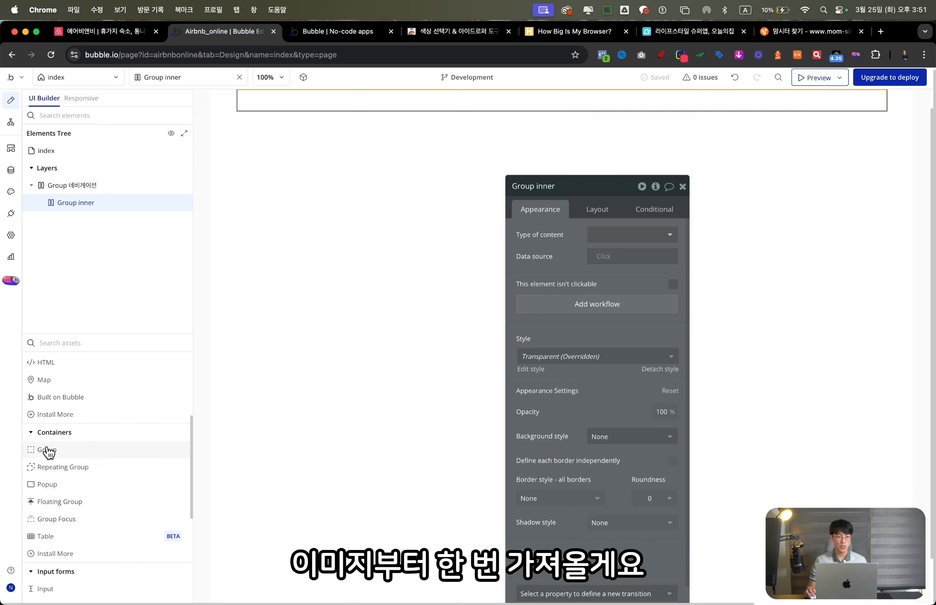
scroll(45, 445, "up", 5)
scroll(45, 482, "down", 5)
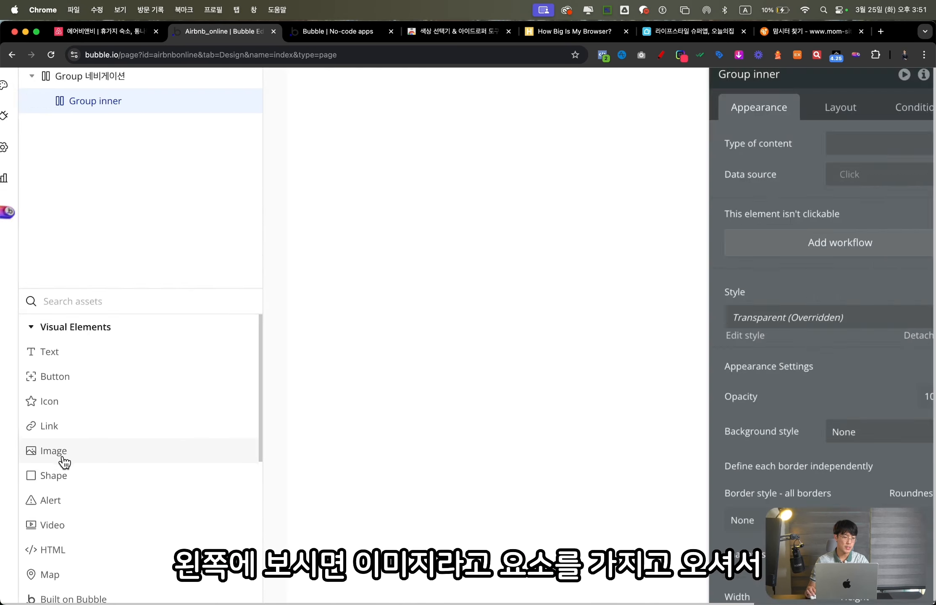
left_click(60, 455)
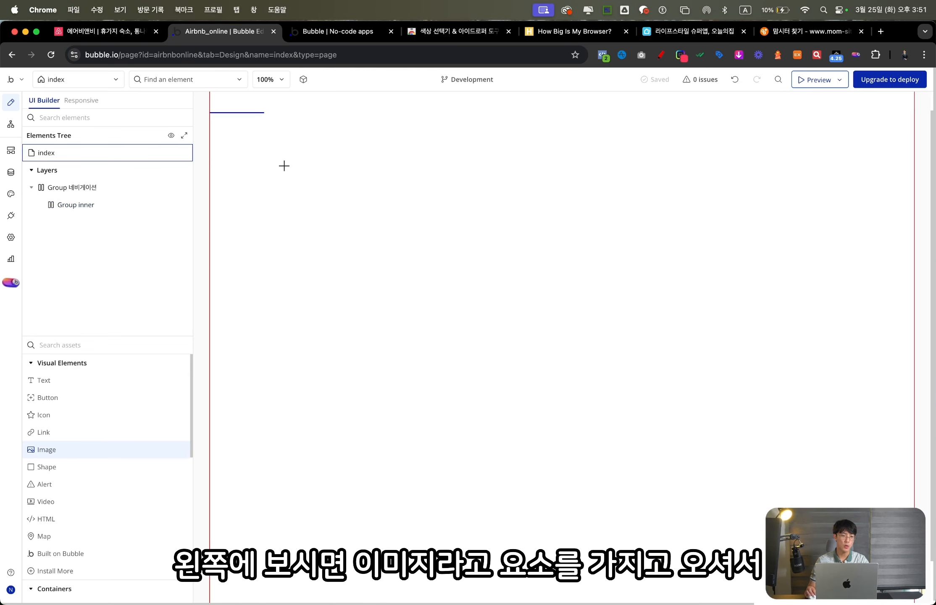
left_click(298, 109)
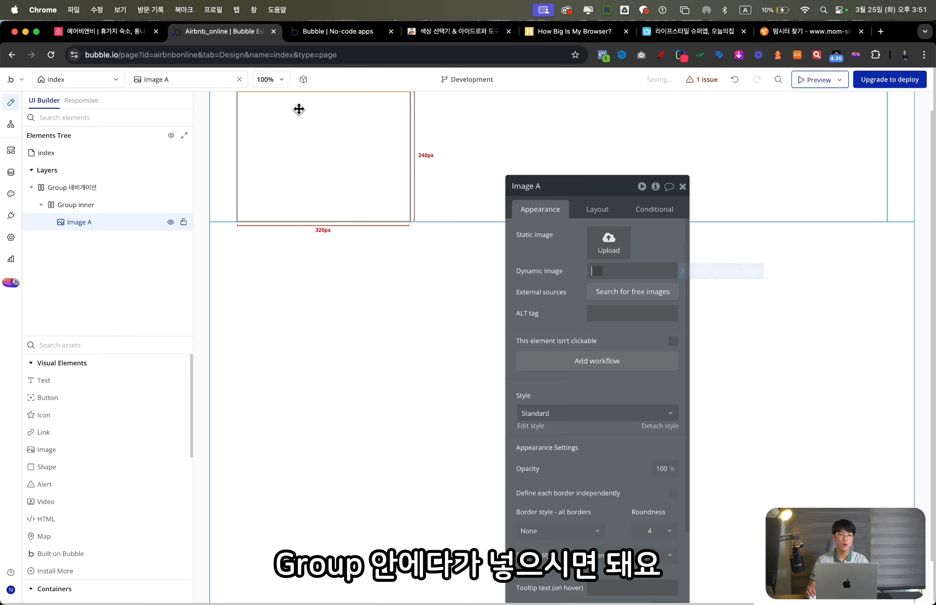
- Move Image A out of Group inner in the element hierarchy and nest it back inside
left_click_drag(108, 224, 342, 343)
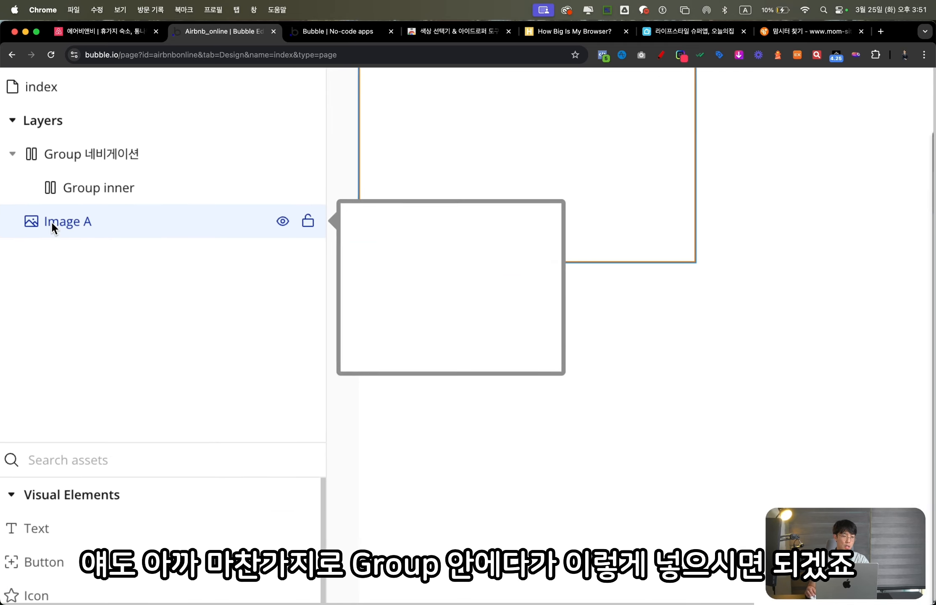
left_click_drag(55, 221, 125, 203)
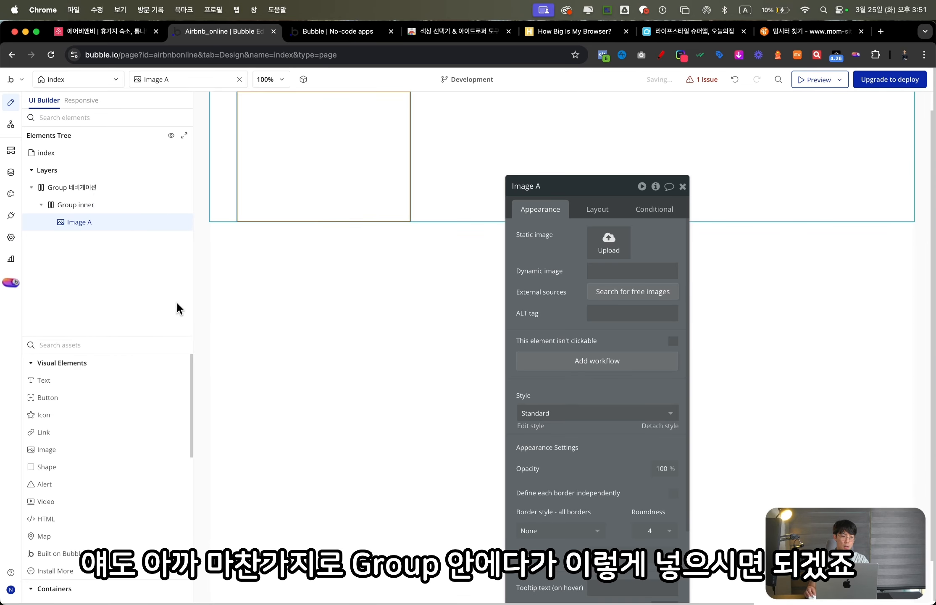
left_click_drag(556, 271, 540, 240)
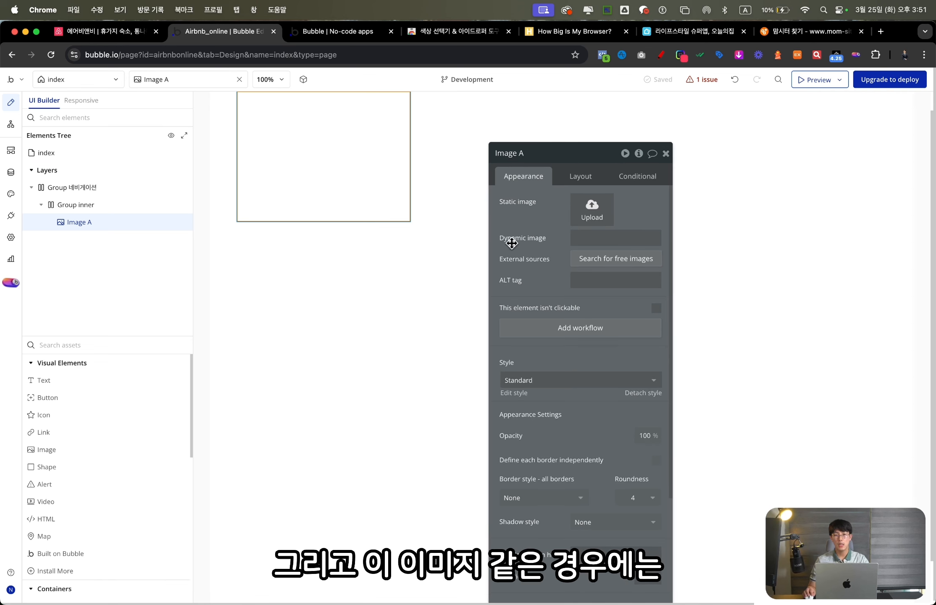
scroll(387, 278, "up", 1)
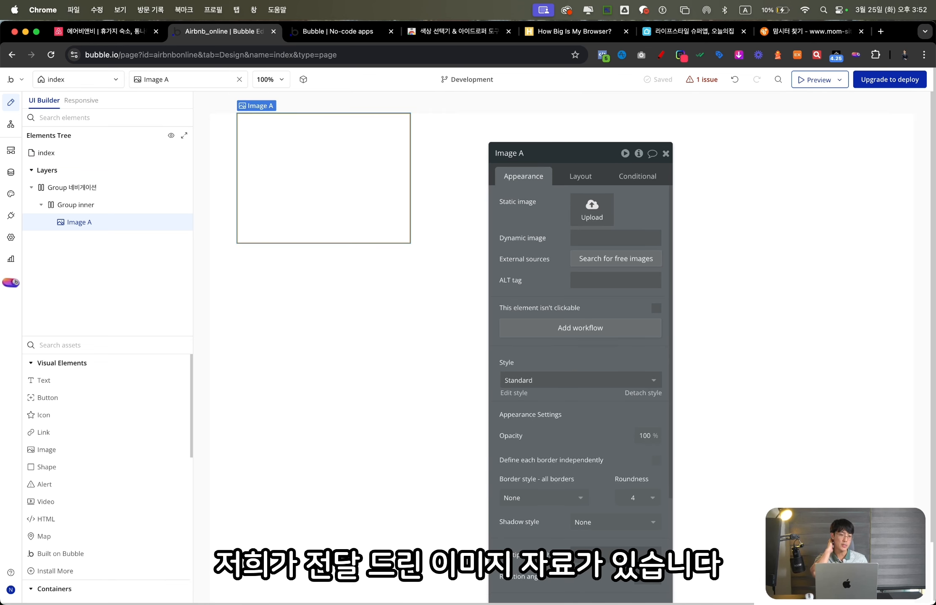
key("ctrl+shift+Tab")
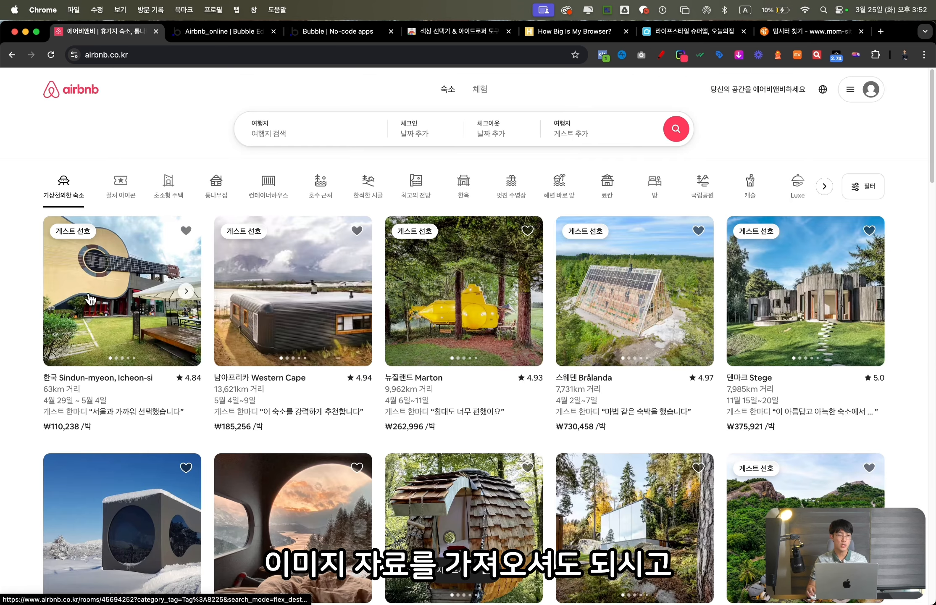
right_click(65, 94)
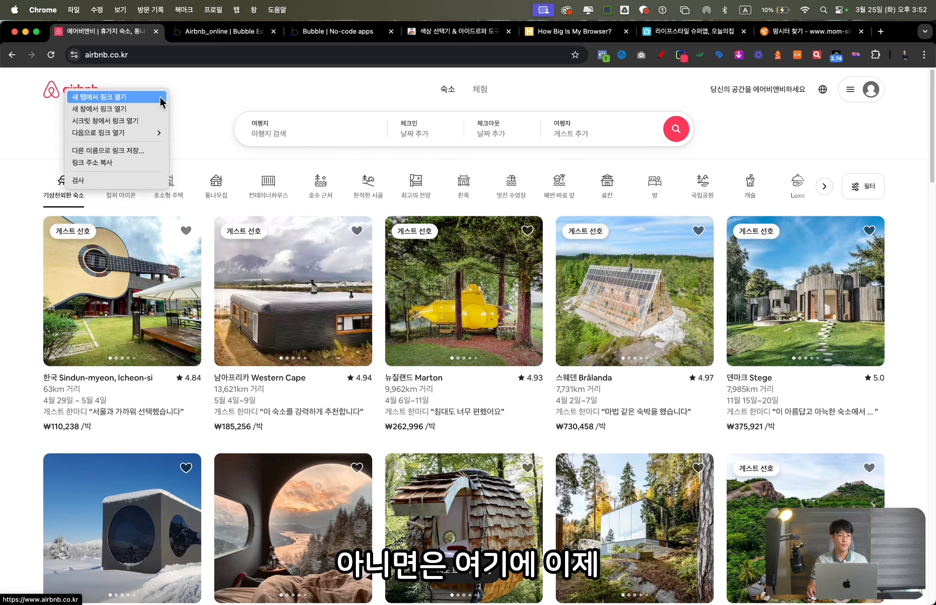
left_click(194, 139)
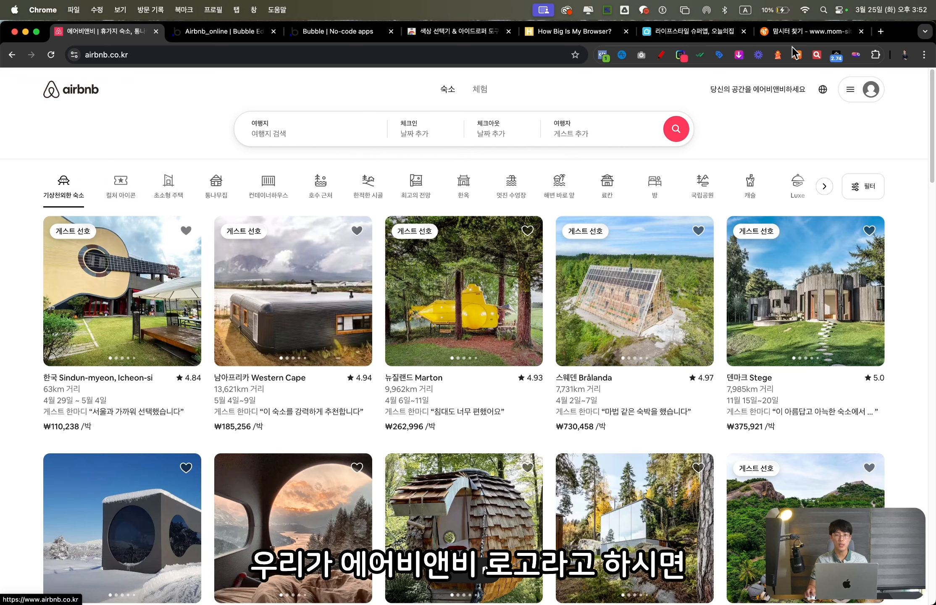
- Search Google in a new tab for "에어비앤비 로고" and show the image results
left_click(881, 31)
key("ctrl+space")
type("에")
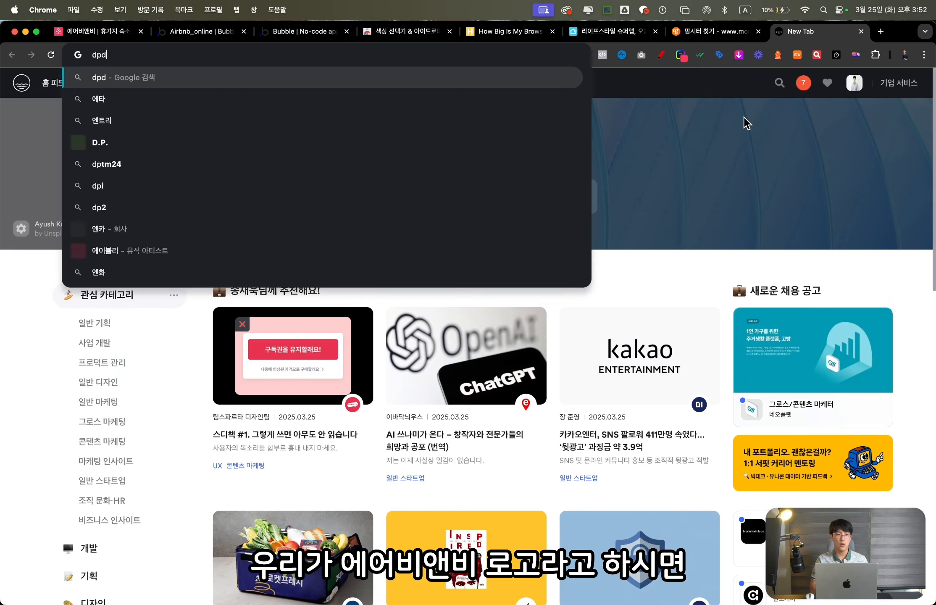
type("어비앤비 로고")
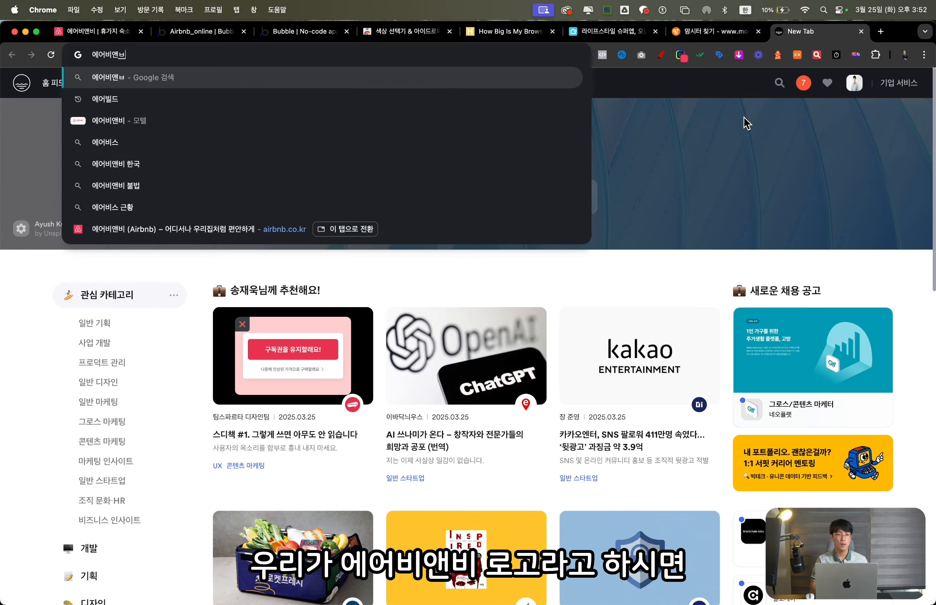
key("Return")
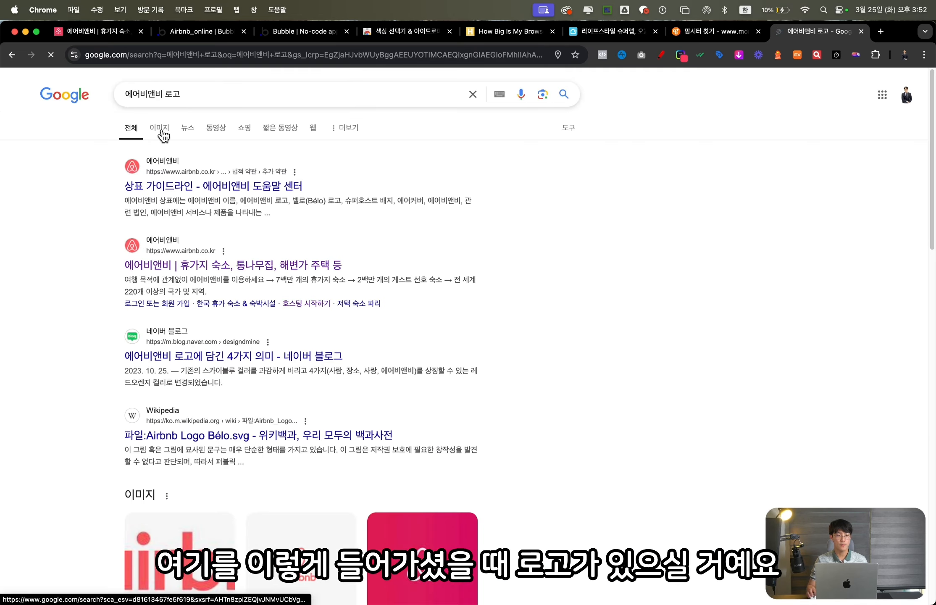
left_click(161, 129)
- Open the Wikipedia Airbnb logo result and save the image as Airbnb_Logo_Bélo.svg.png in the 다운로드 folder
left_click(188, 240)
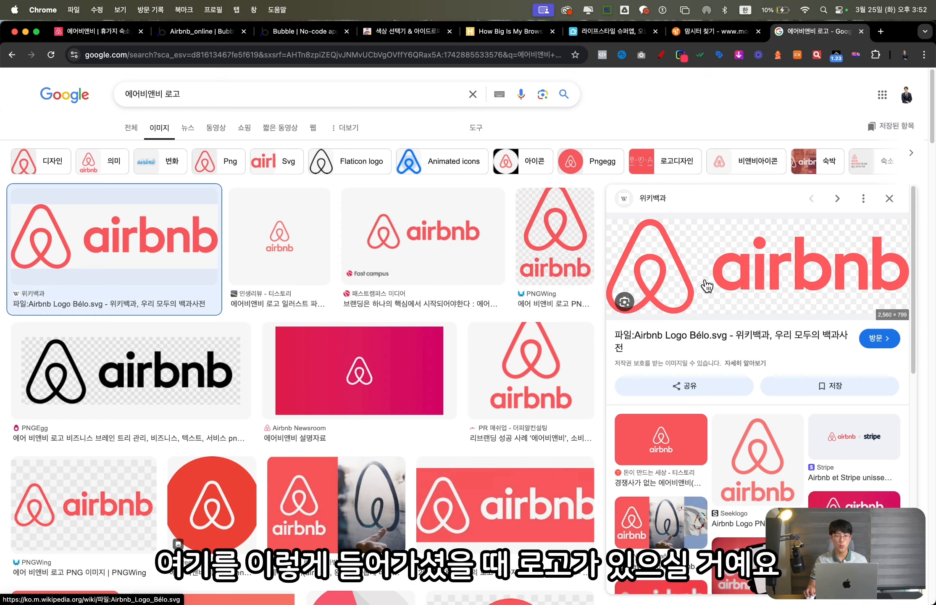
right_click(709, 286)
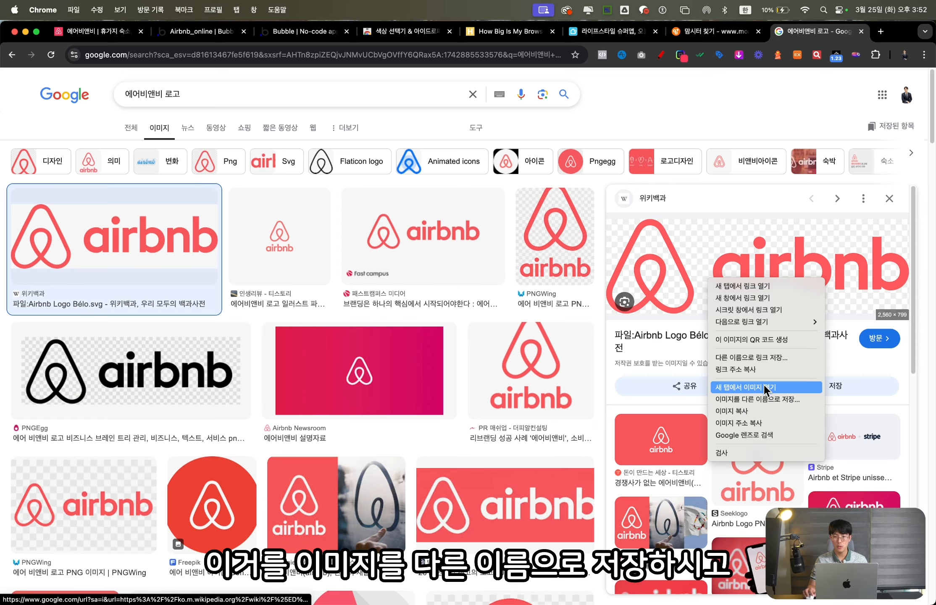
left_click(763, 399)
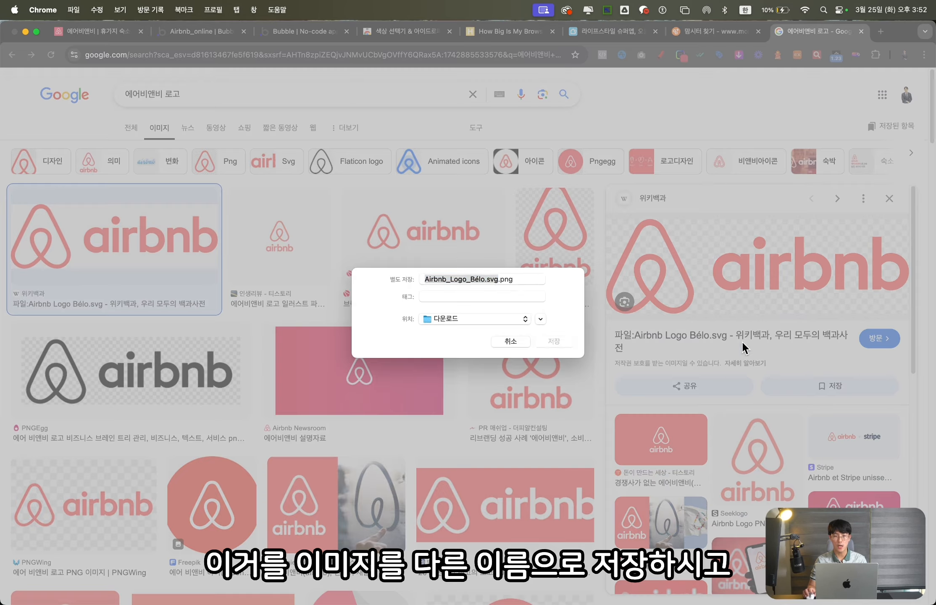
left_click(569, 346)
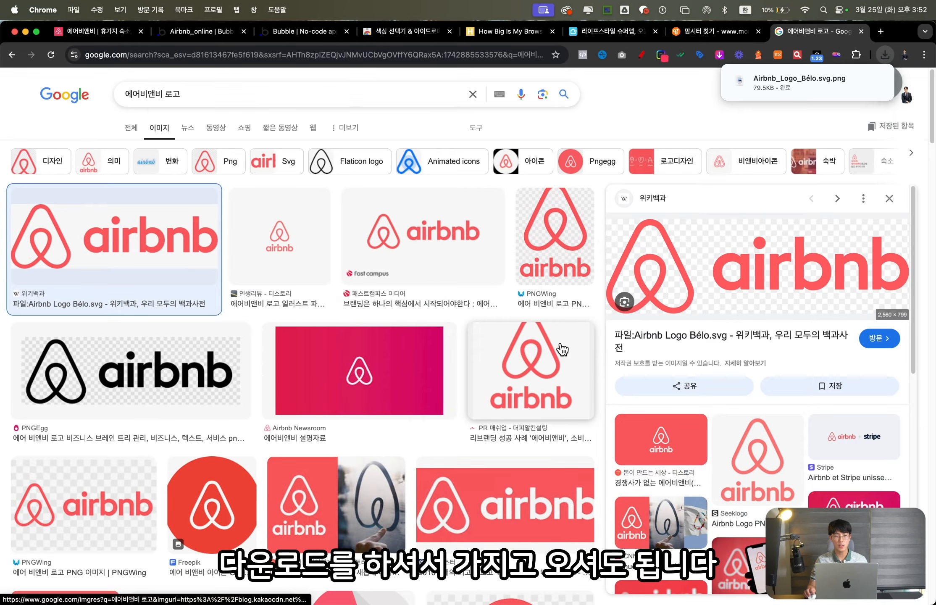
- Return to the Bubble editor and upload Airbnb_Logo_Bélo.svg.png from the 다운로드 folder as Image A's static image
key("super+1")
key("super+2")
left_click(592, 238)
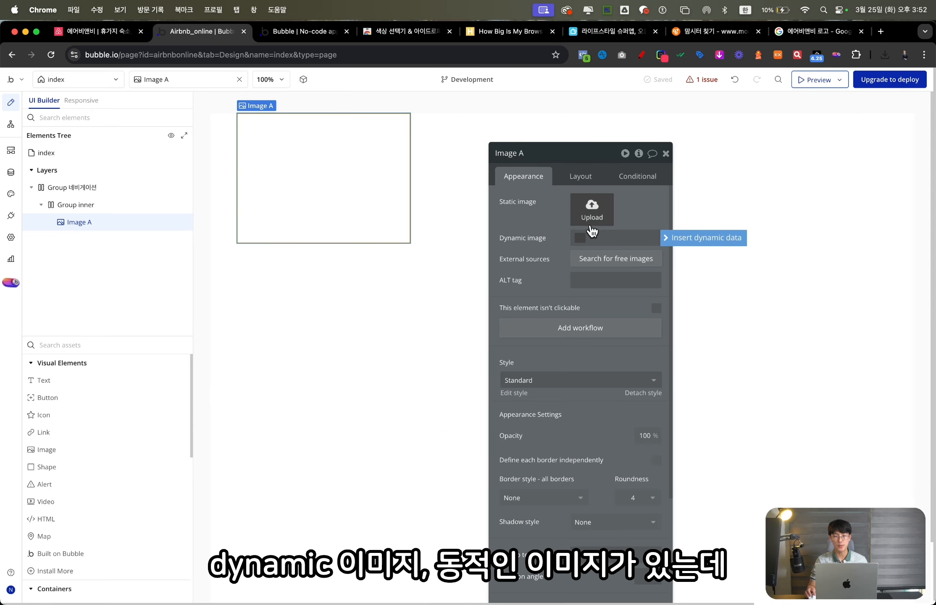
left_click(597, 224)
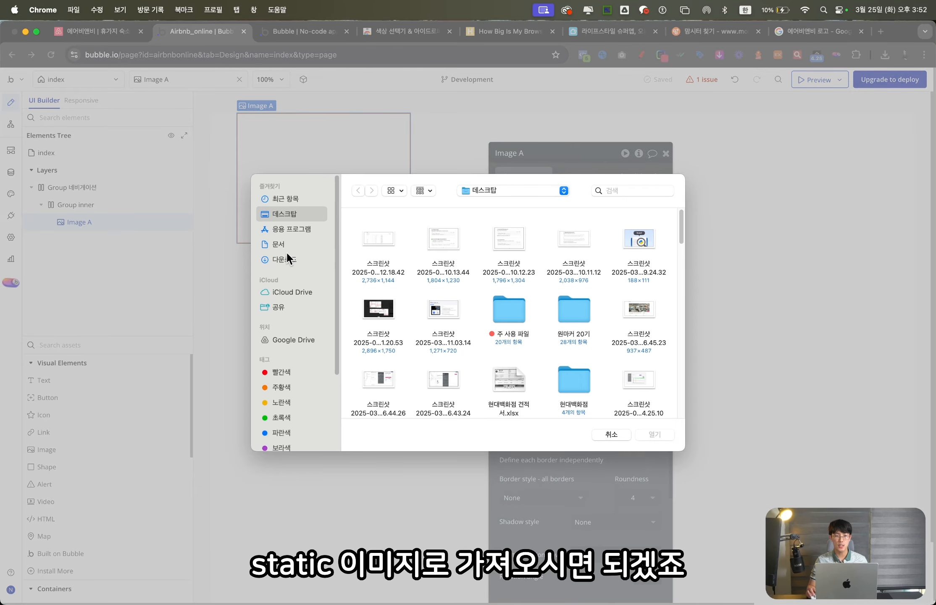
left_click(366, 256)
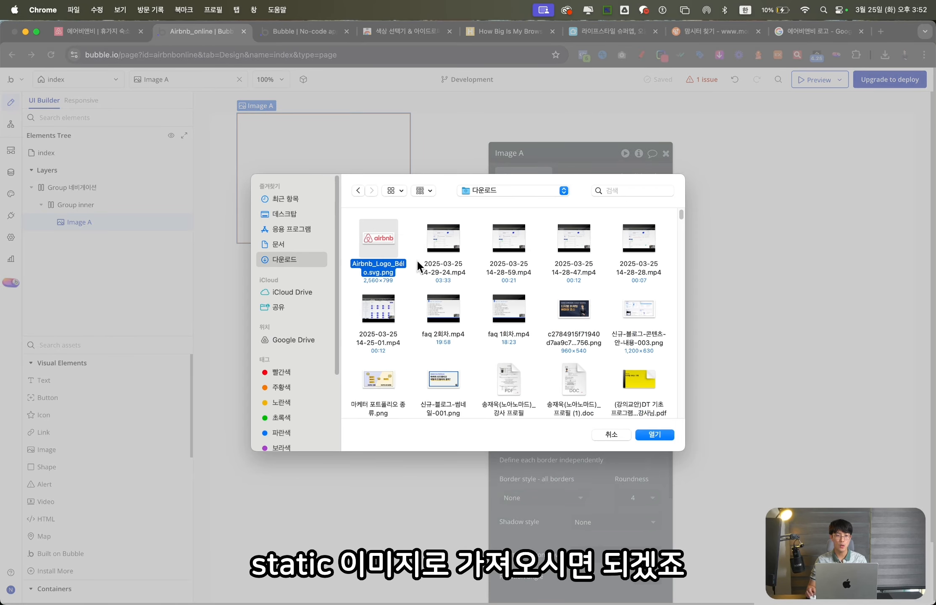
double_click(366, 256)
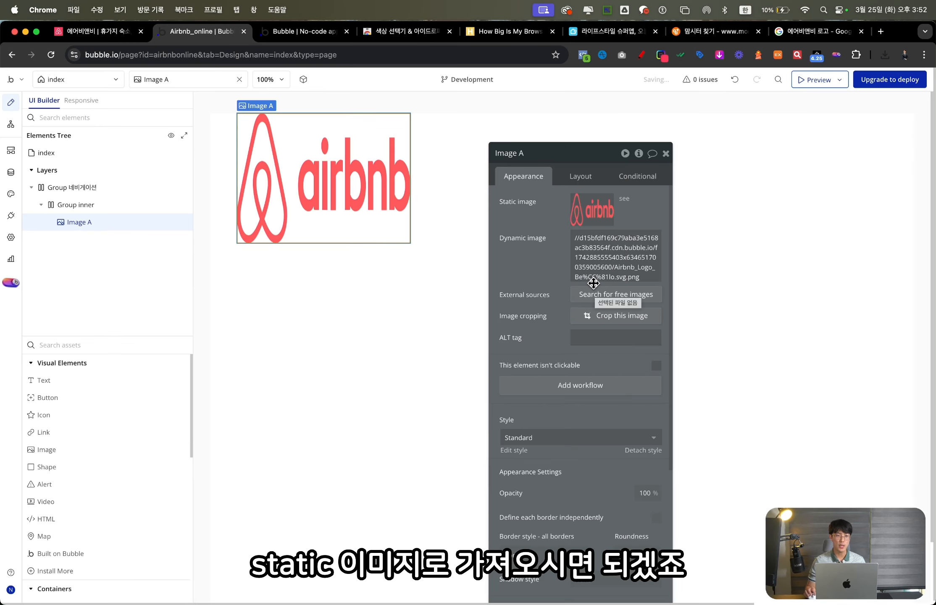
- Keep Image A's aspect ratio fixed in its layout settings
left_click(581, 179)
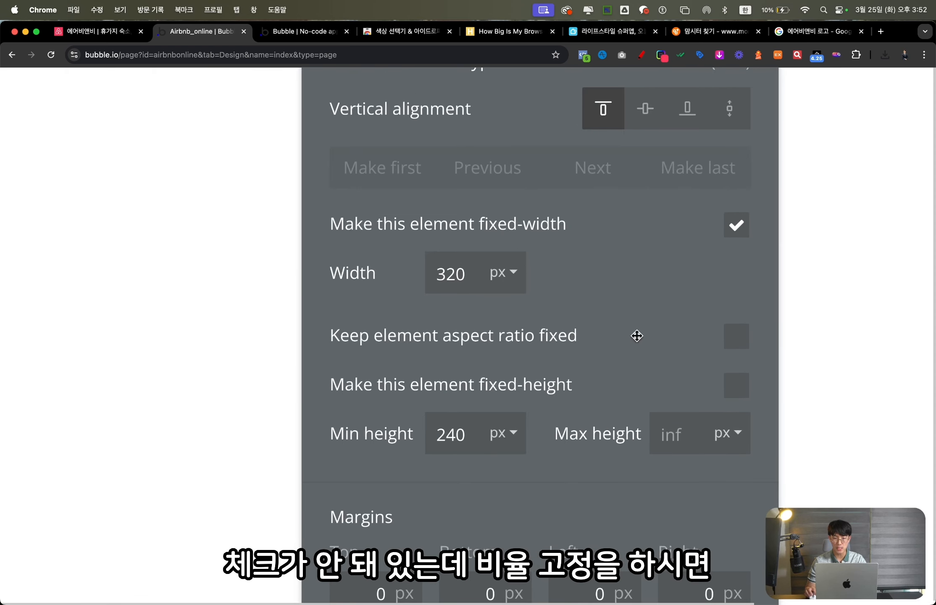
left_click(736, 337)
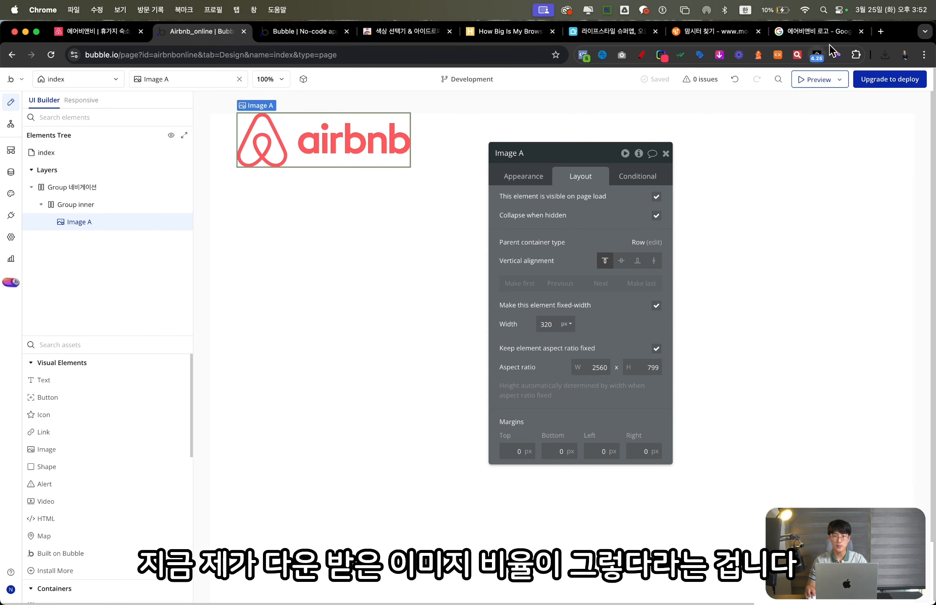
- Check the source logo's pixel dimensions in the Google image results and return to the Bubble editor
left_click(824, 32)
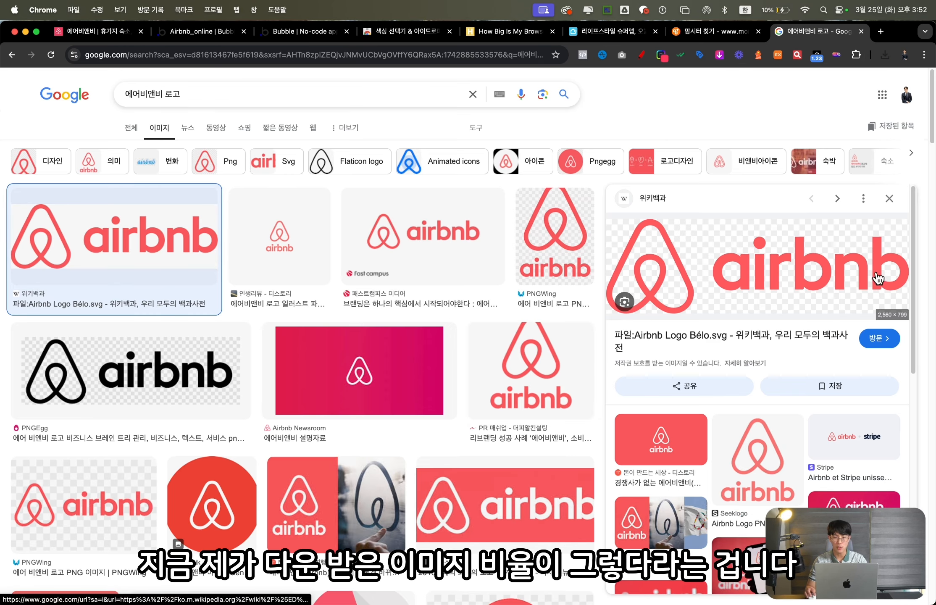
scroll(912, 313, "up", 5)
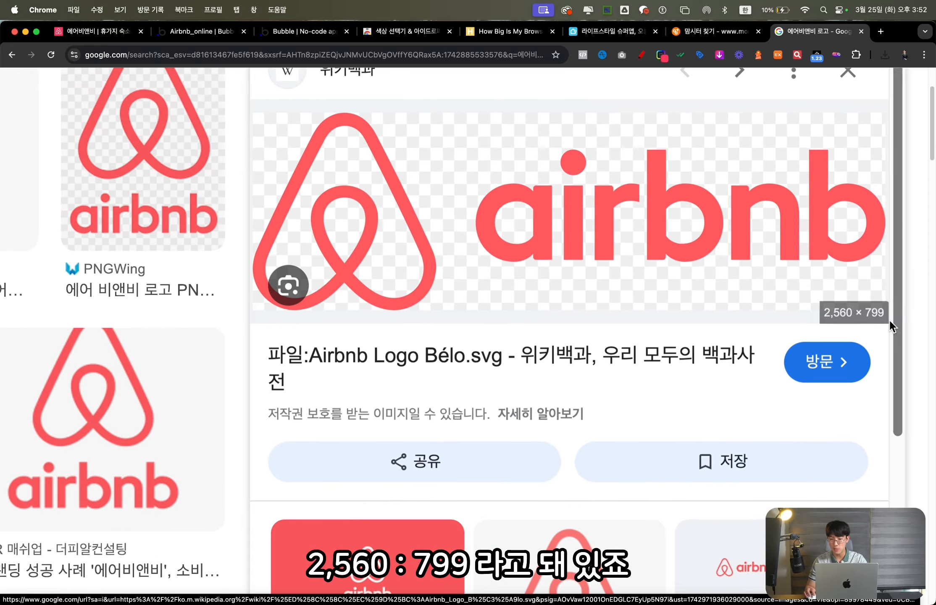
scroll(853, 321, "down", 5)
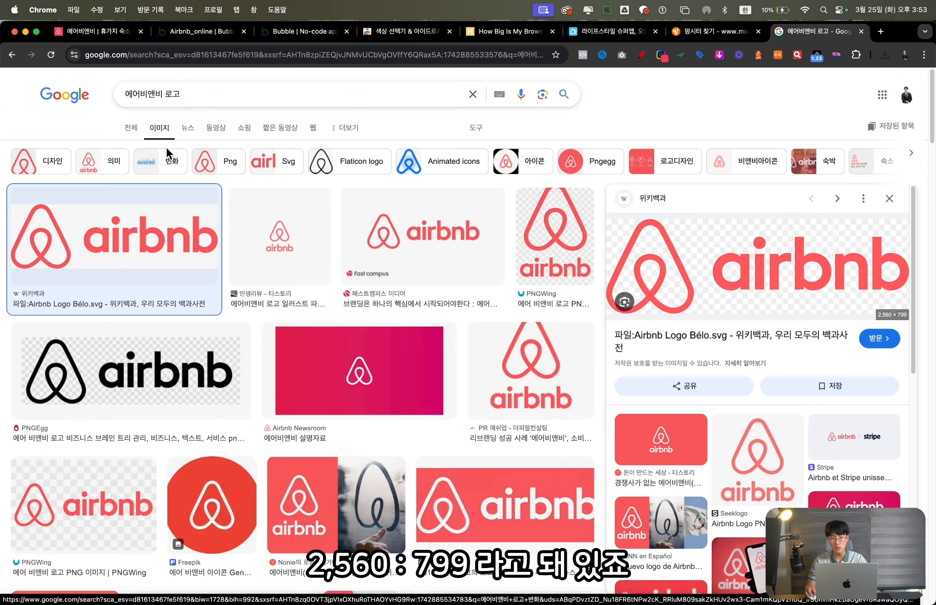
left_click(206, 32)
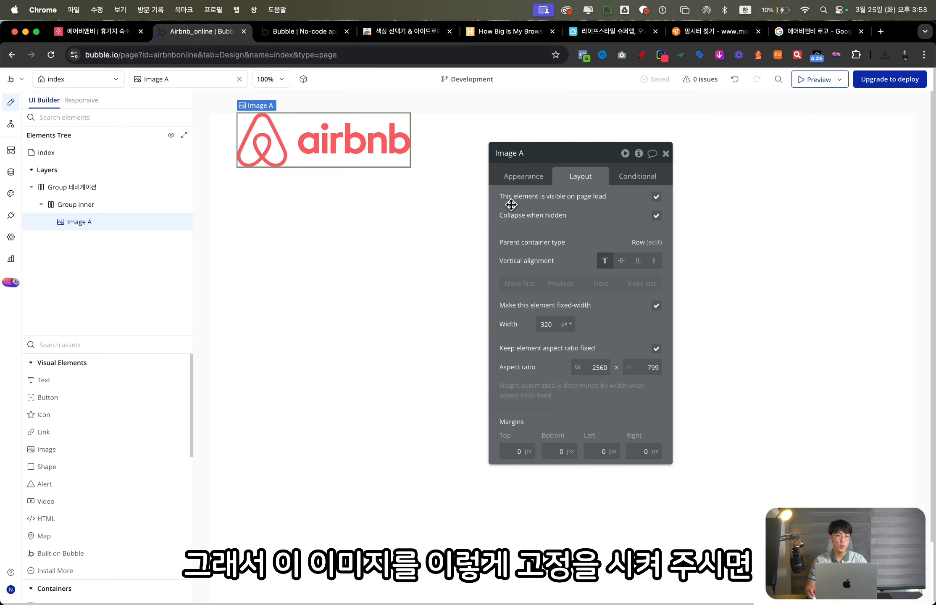
- Switch Image A's fixed aspect ratio off and back on, and set its width to 130 px
left_click(657, 349)
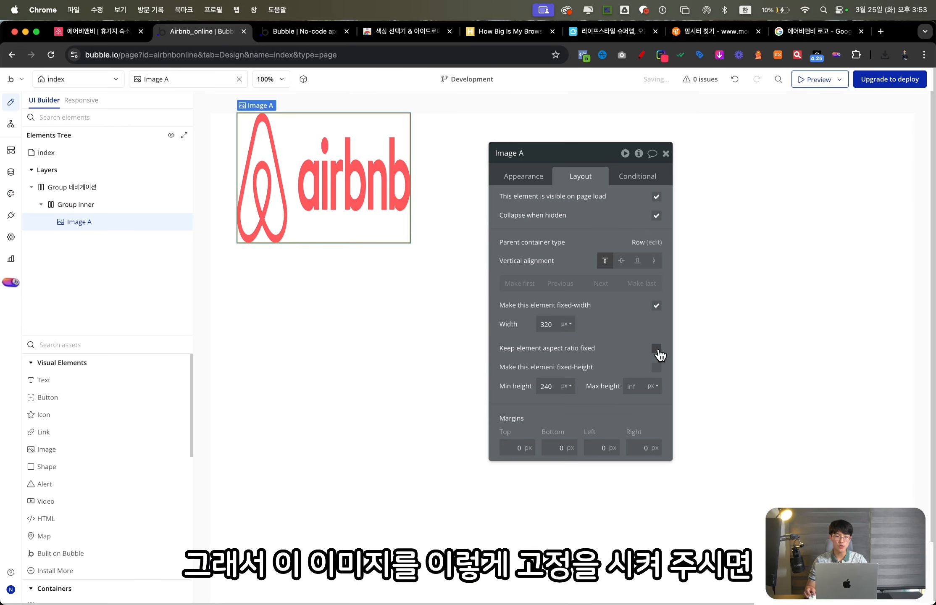
left_click(657, 349)
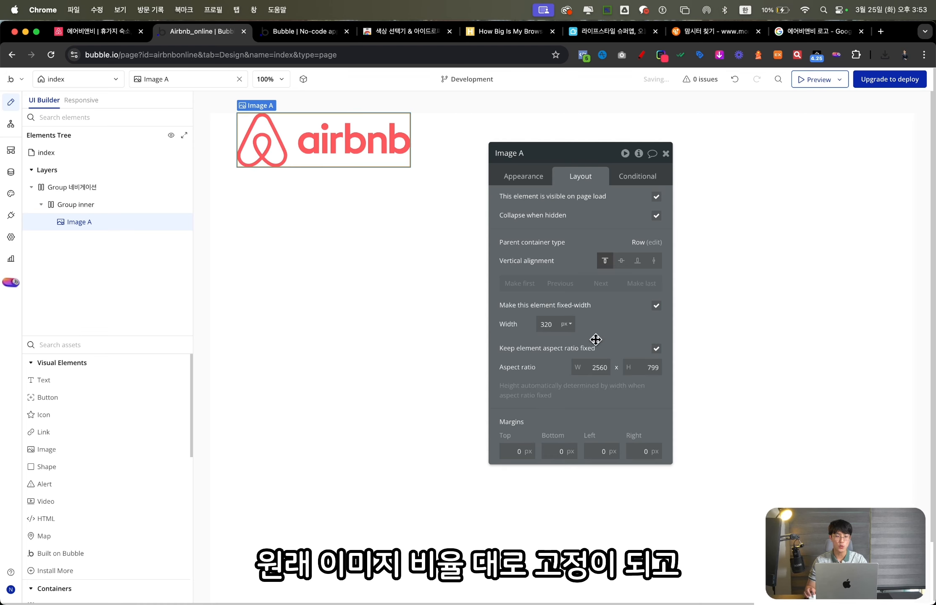
double_click(547, 324)
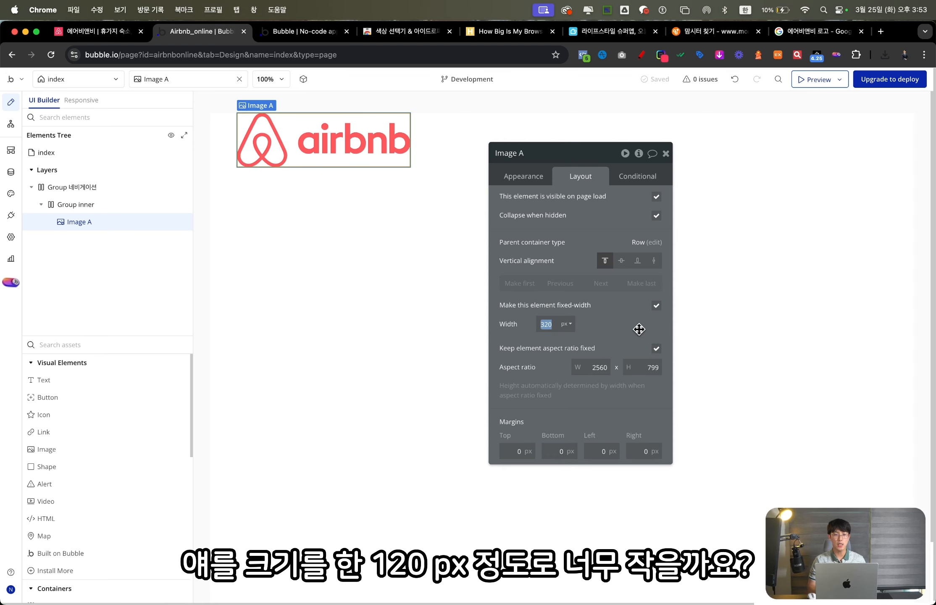
type("120")
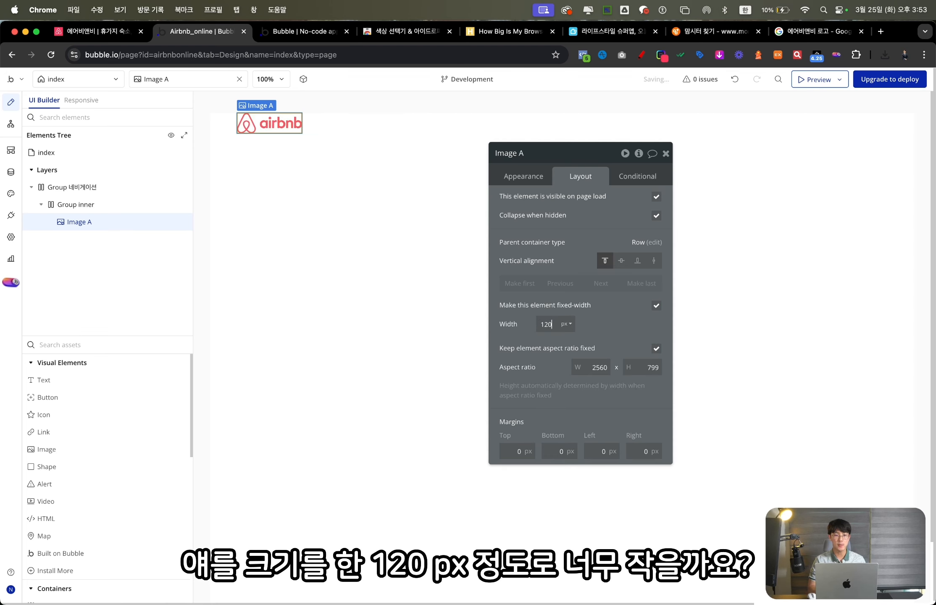
left_click(546, 324)
key("BackSpace")
type("3")
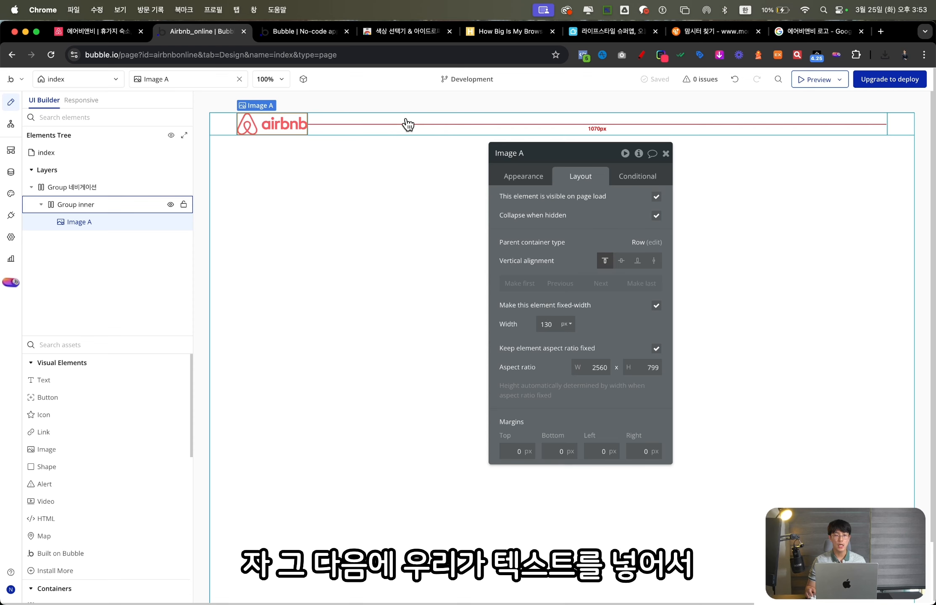
- Add a Text element beside the logo in Group inner with the content "숙소"
left_click(58, 380)
left_click(383, 124)
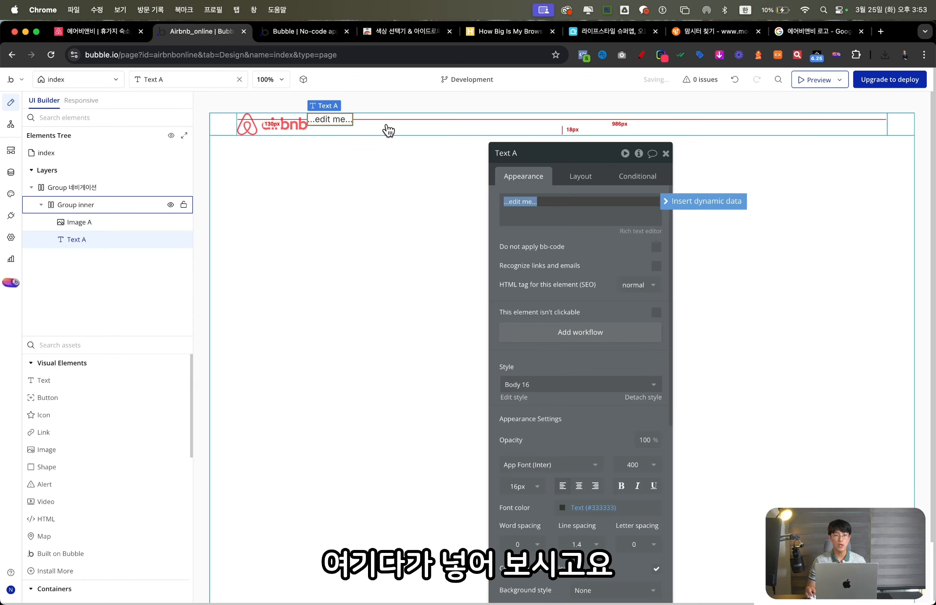
type("숙소")
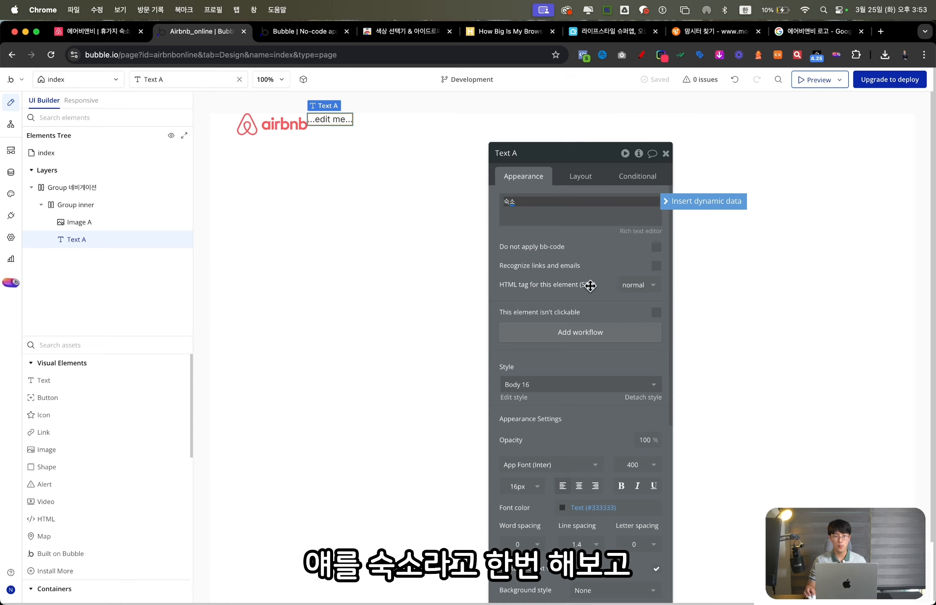
left_click(591, 286)
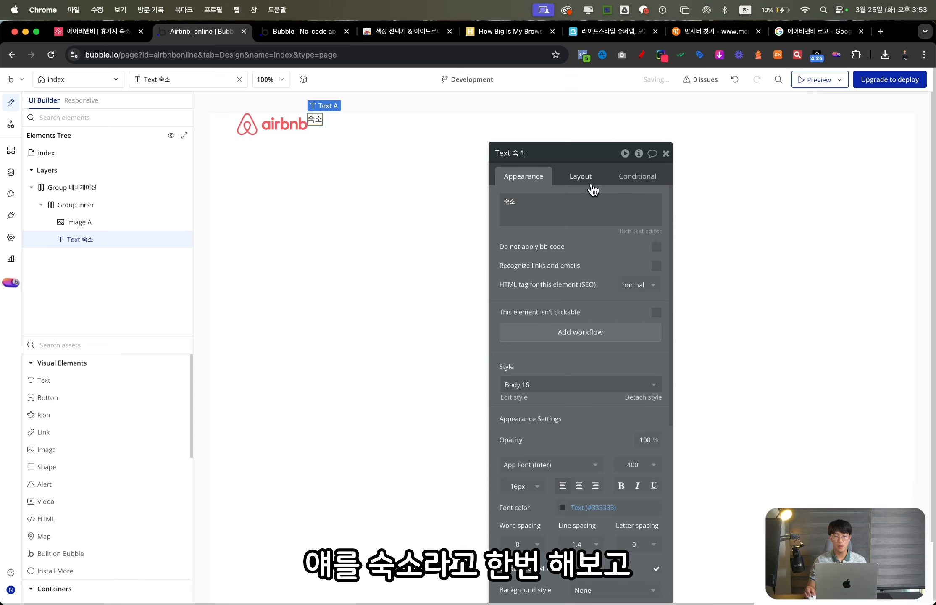
- Set the 숙소 text's font weight to 500
left_click(643, 468)
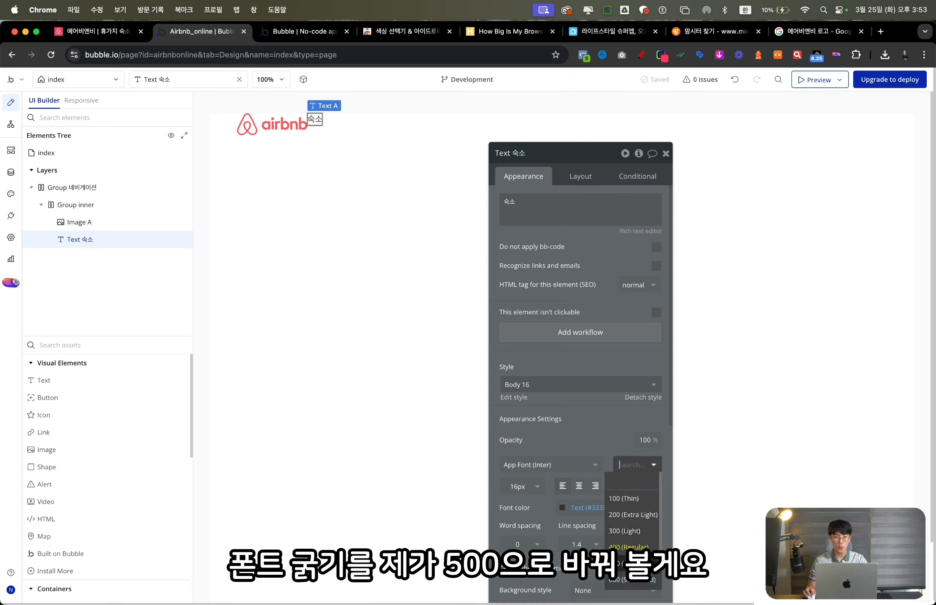
left_click(633, 563)
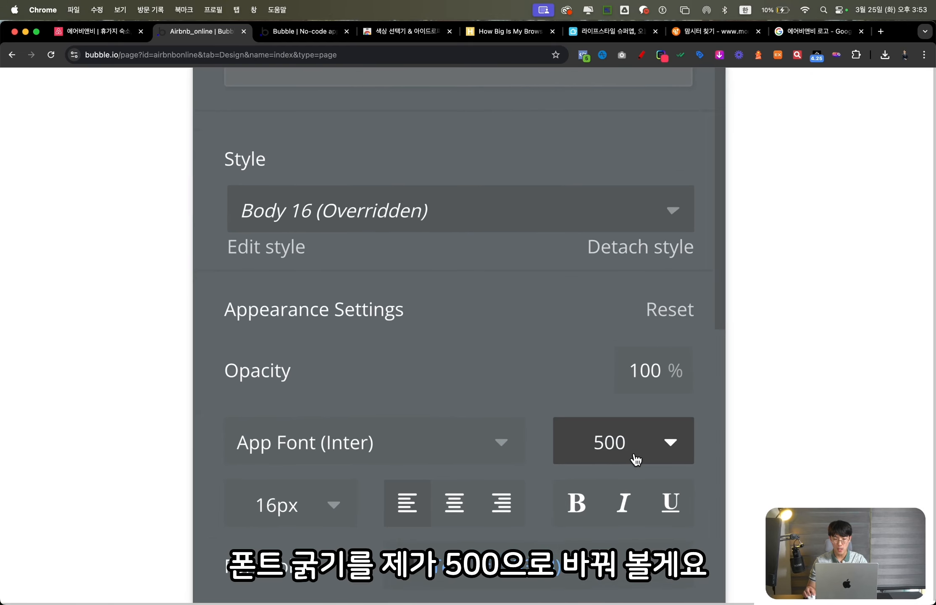
left_click(628, 446)
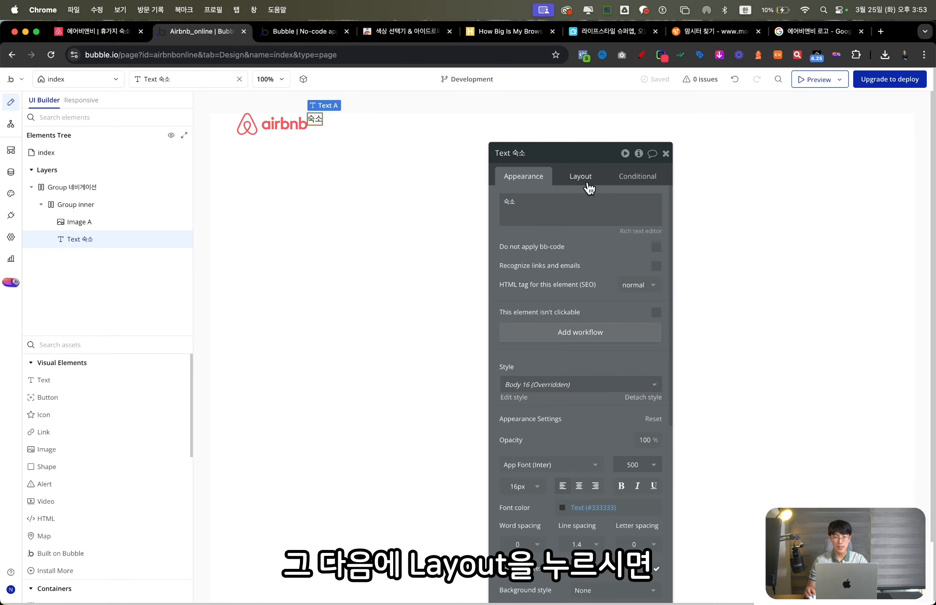
- Check Group inner's layout settings and center the 숙소 text vertically within the group
left_click(587, 181)
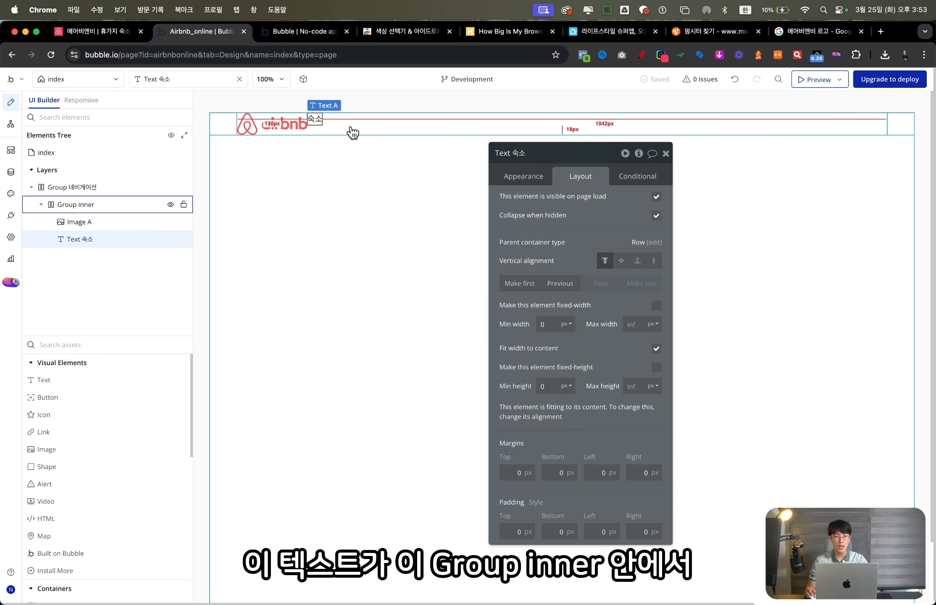
left_click(359, 130)
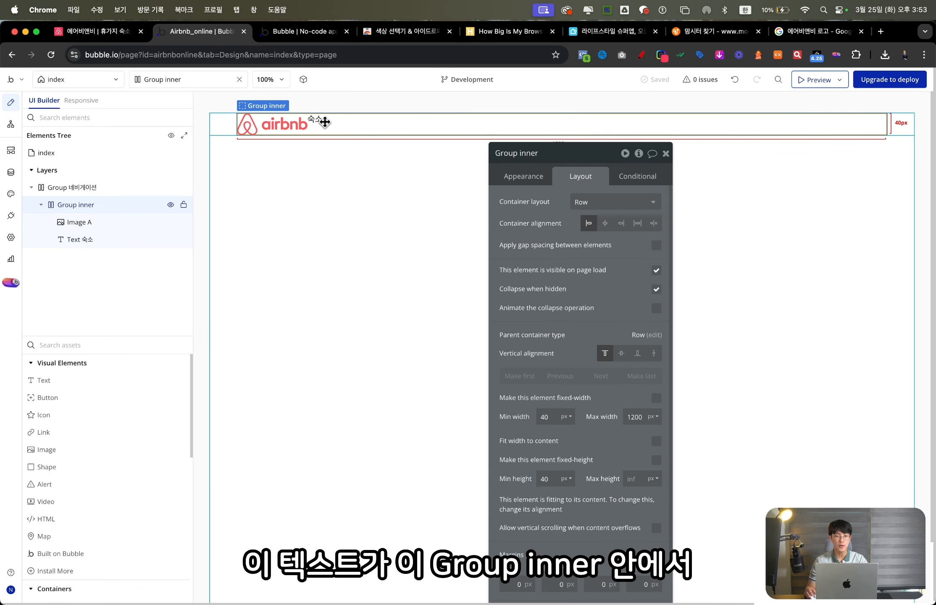
left_click(320, 120)
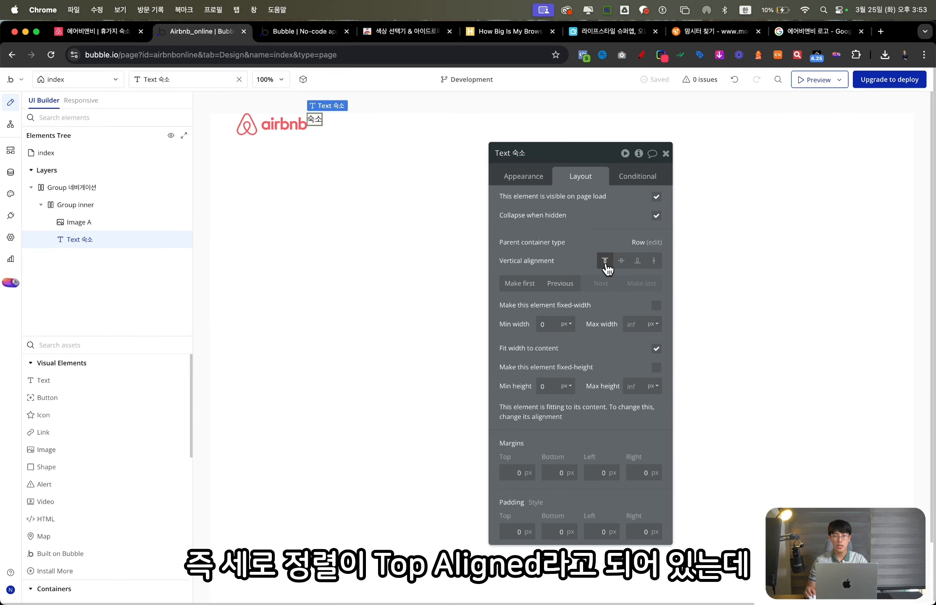
left_click(620, 264)
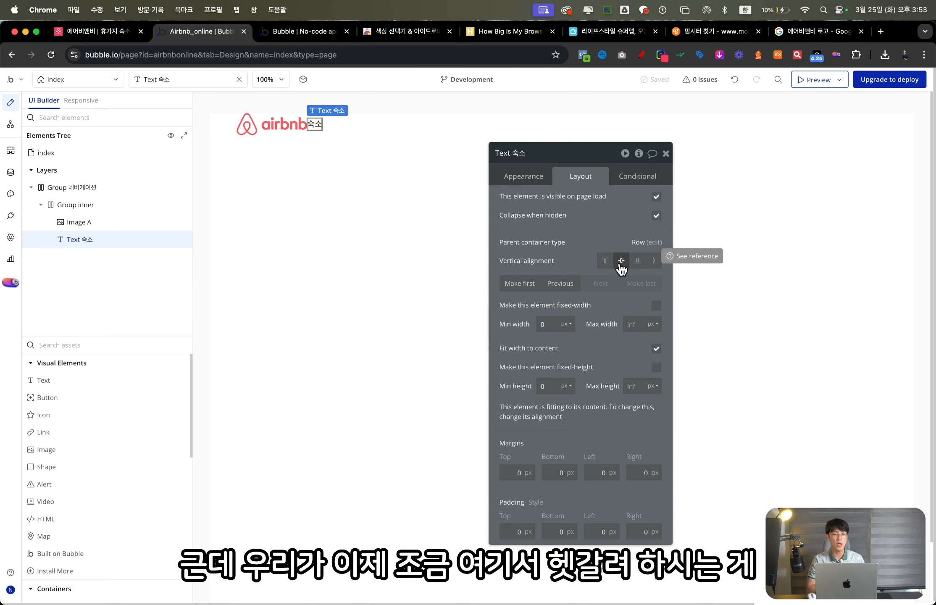
- Compare the layout options of the Group inner container with those of Image A and the 숙소 text
left_click(445, 129)
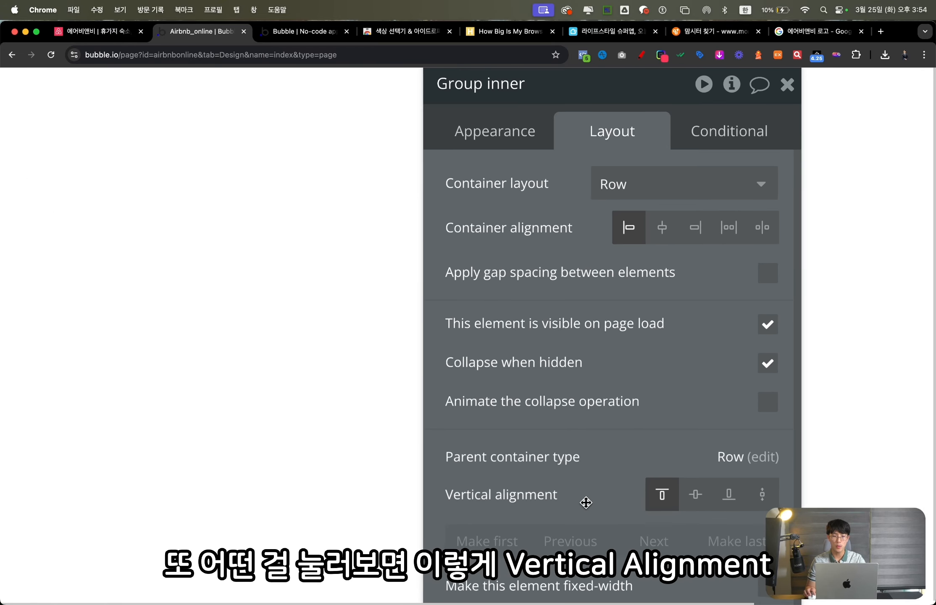
left_click(265, 135)
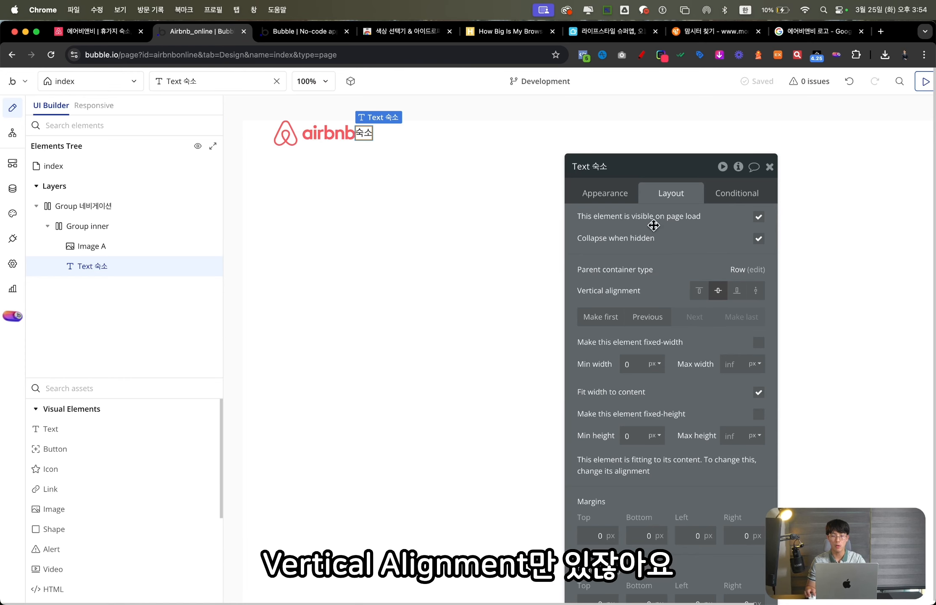
left_click(110, 226)
scroll(113, 225, "down", 2)
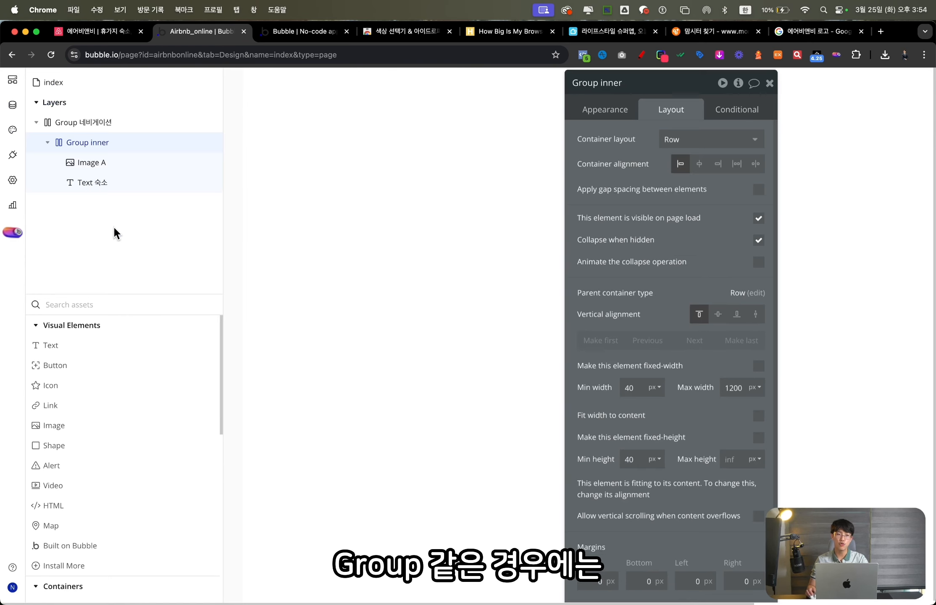
scroll(92, 555, "down", 1)
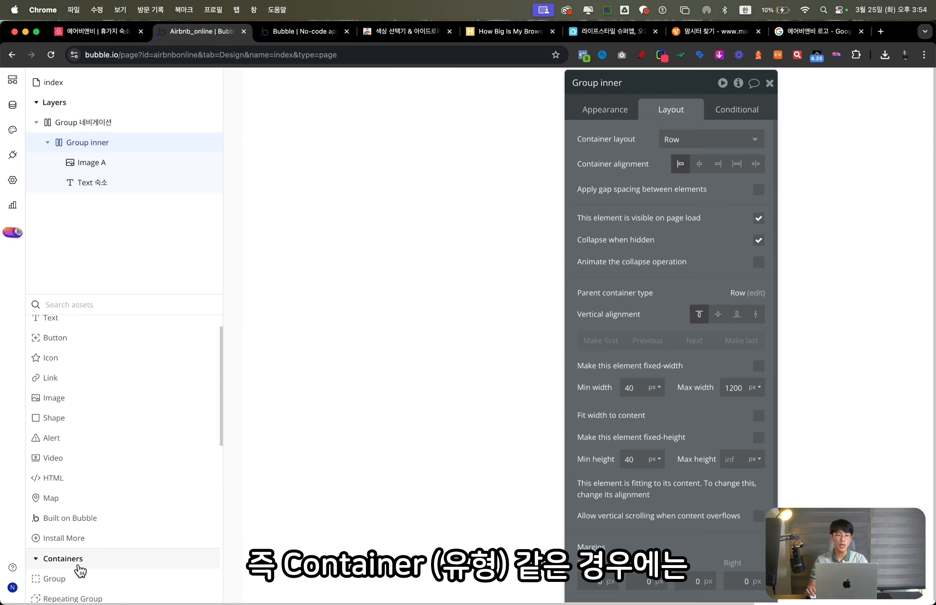
scroll(616, 207, "up", 2)
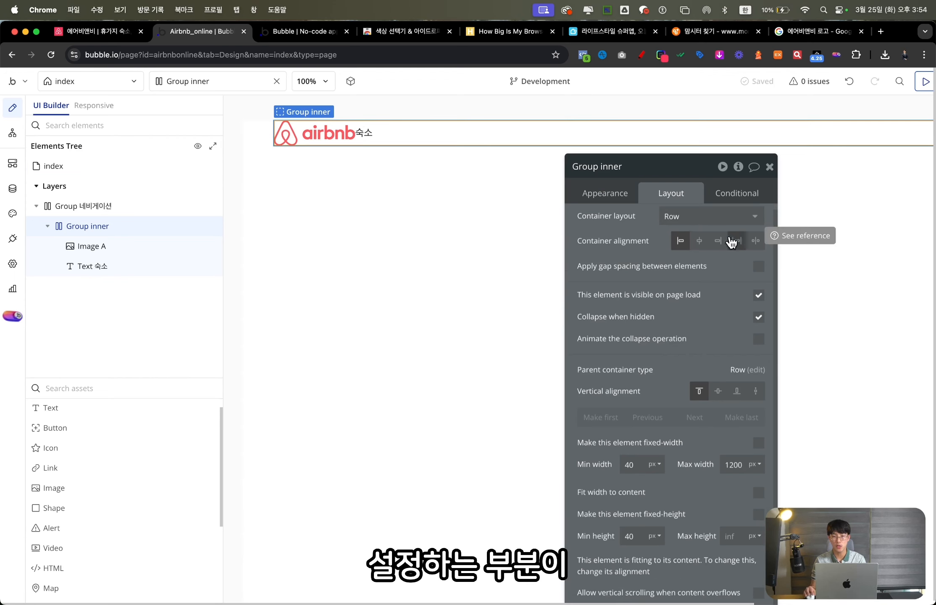
left_click(324, 143)
scroll(326, 139, "down", 2)
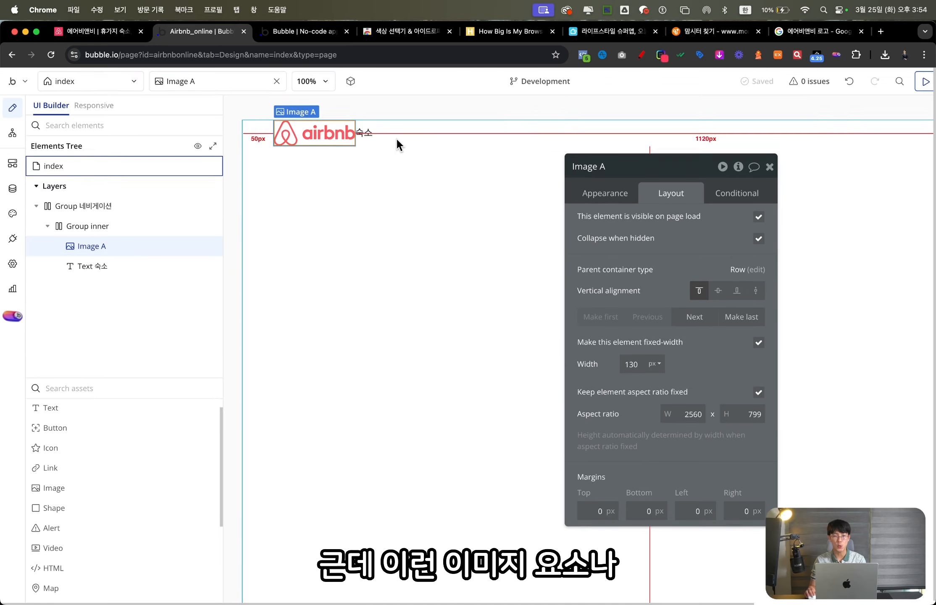
left_click(372, 132)
key("super+minus")
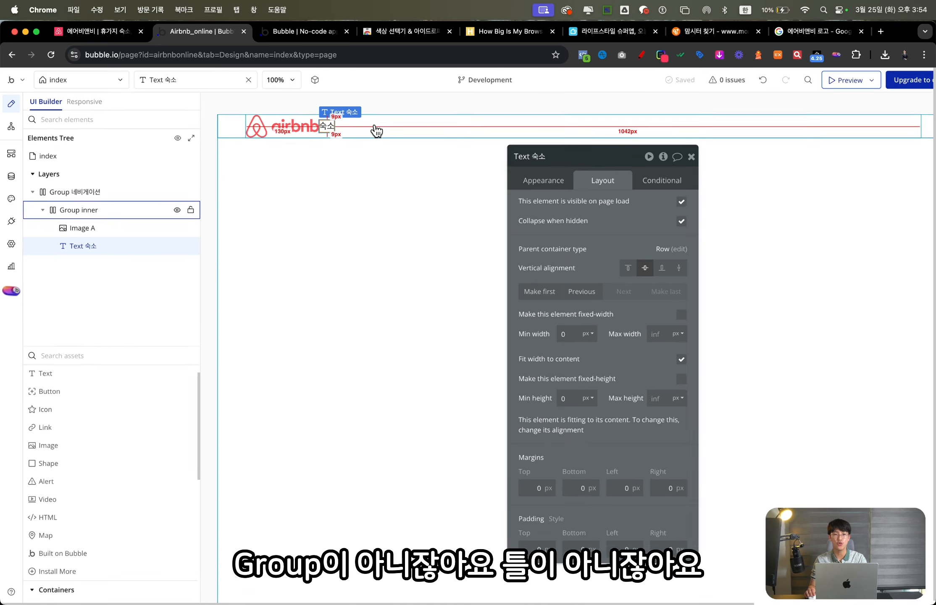
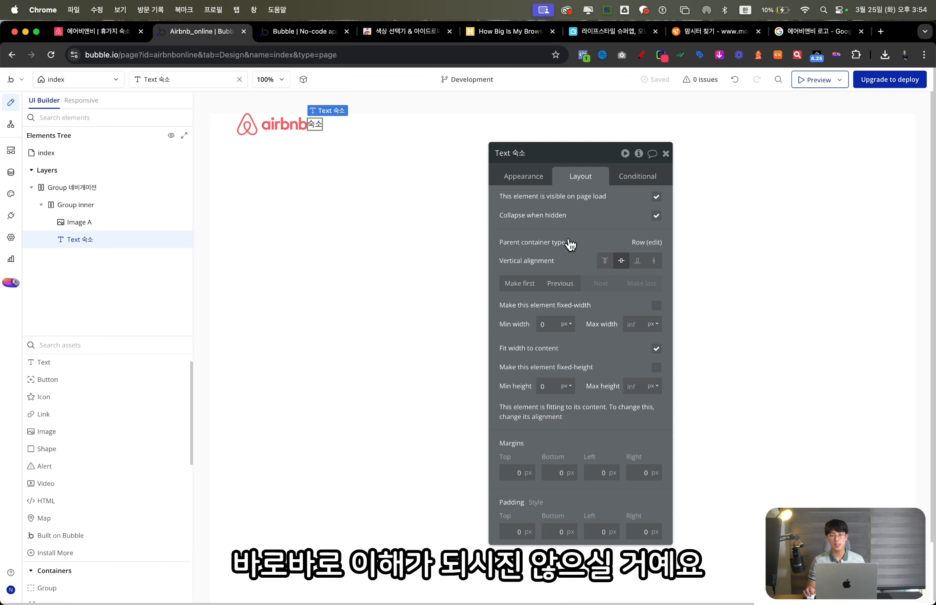
- Set Group inner's container alignment to Space between and check the logo and the 숙소 text
left_click_drag(569, 246, 608, 238)
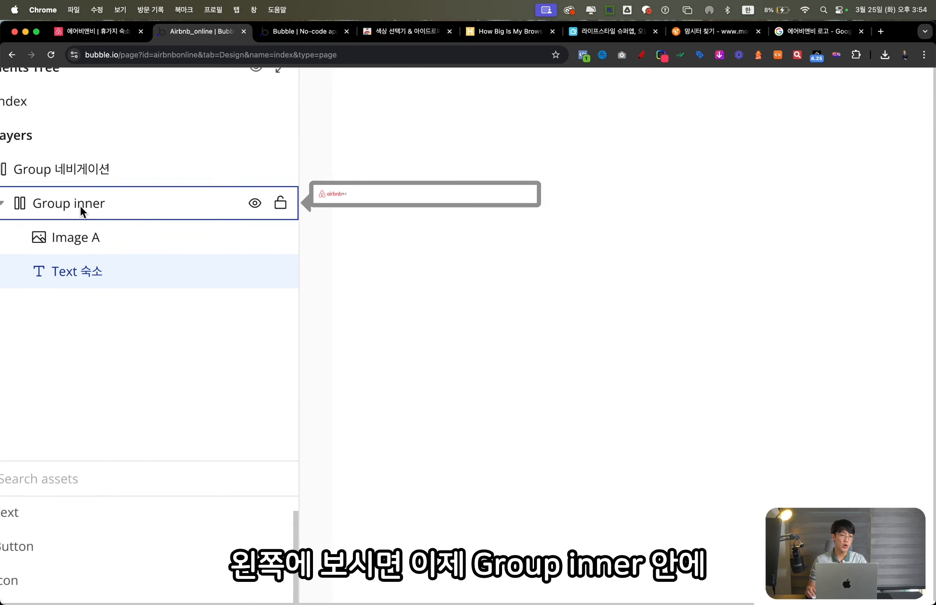
left_click(80, 204)
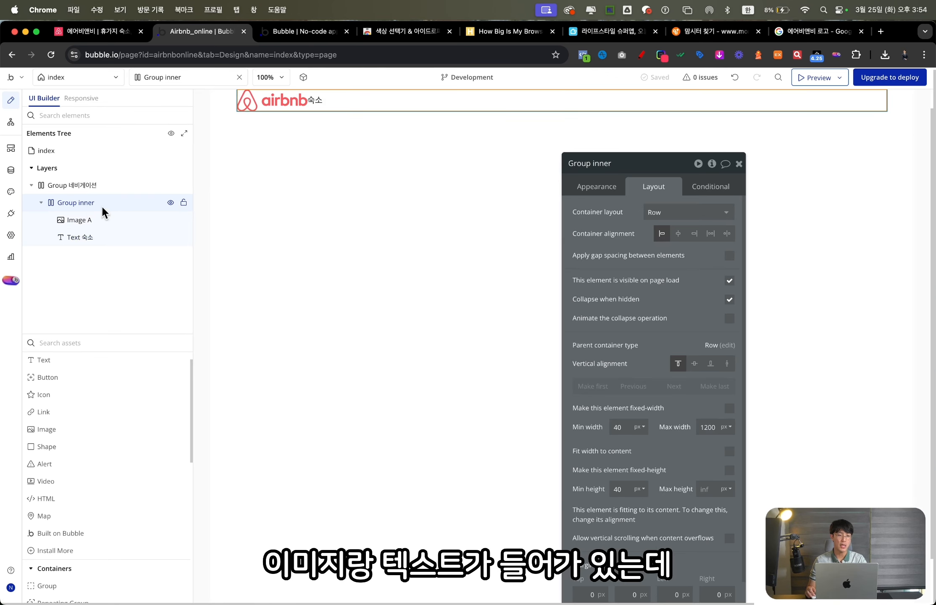
left_click_drag(628, 231, 462, 206)
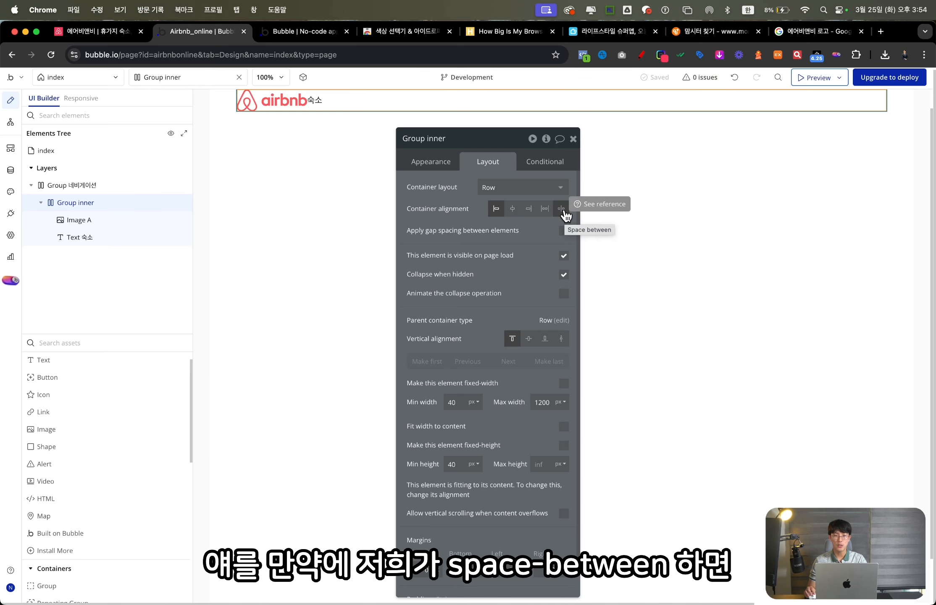
left_click(563, 211)
left_click(294, 102)
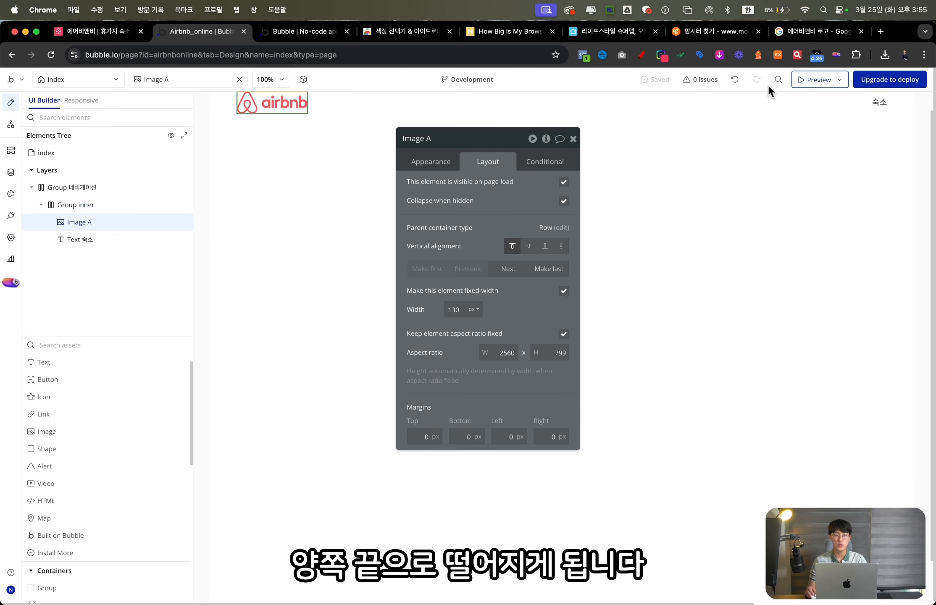
left_click(878, 104)
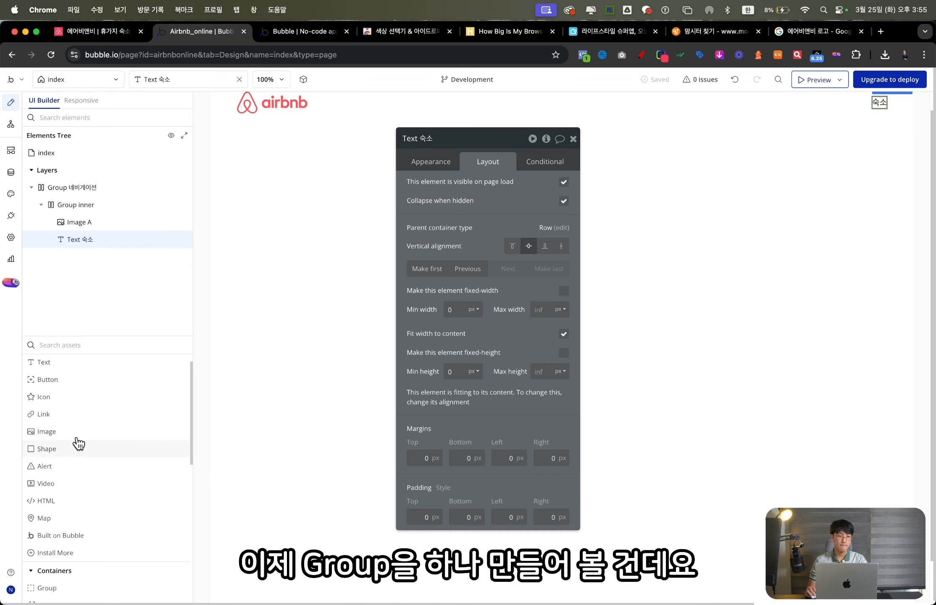
- Check the header on the Airbnb site, then add an Image element inside Group inner between the logo and the 숙소 text
left_click(96, 33)
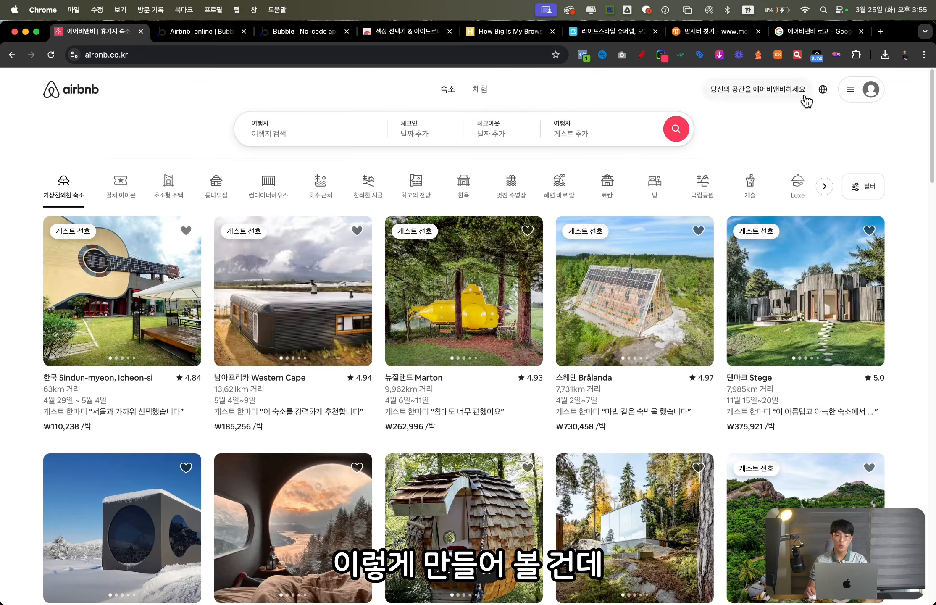
left_click(197, 32)
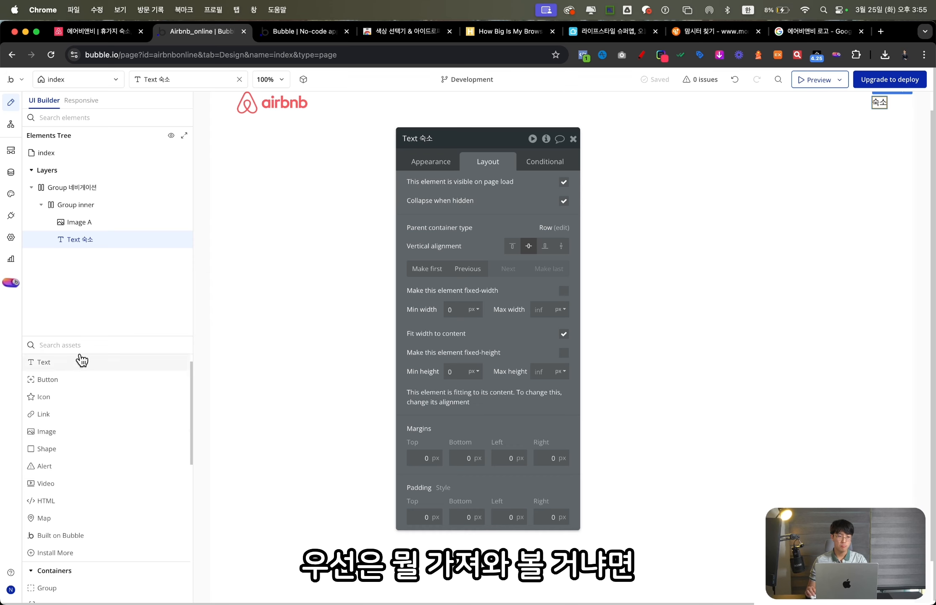
left_click(69, 432)
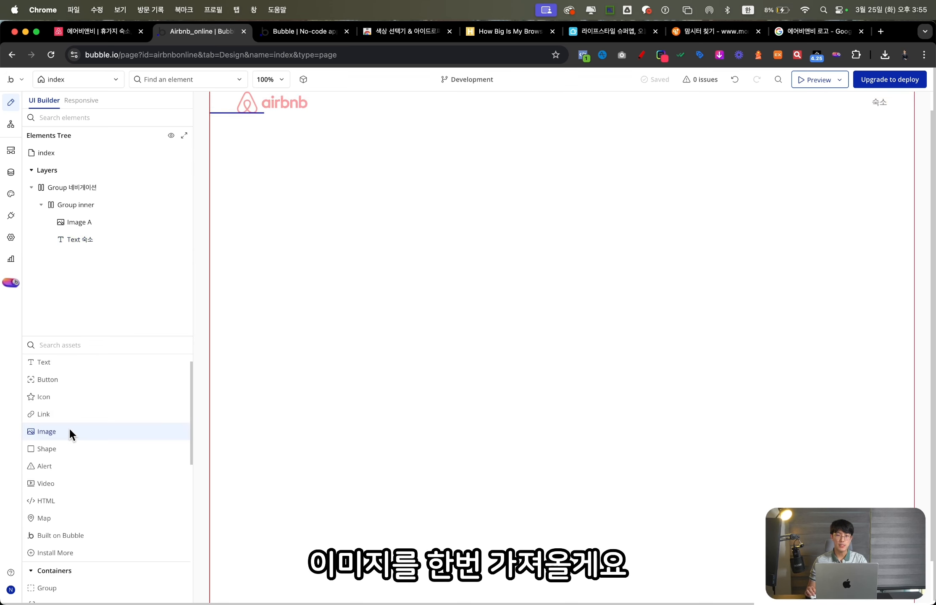
left_click(820, 99)
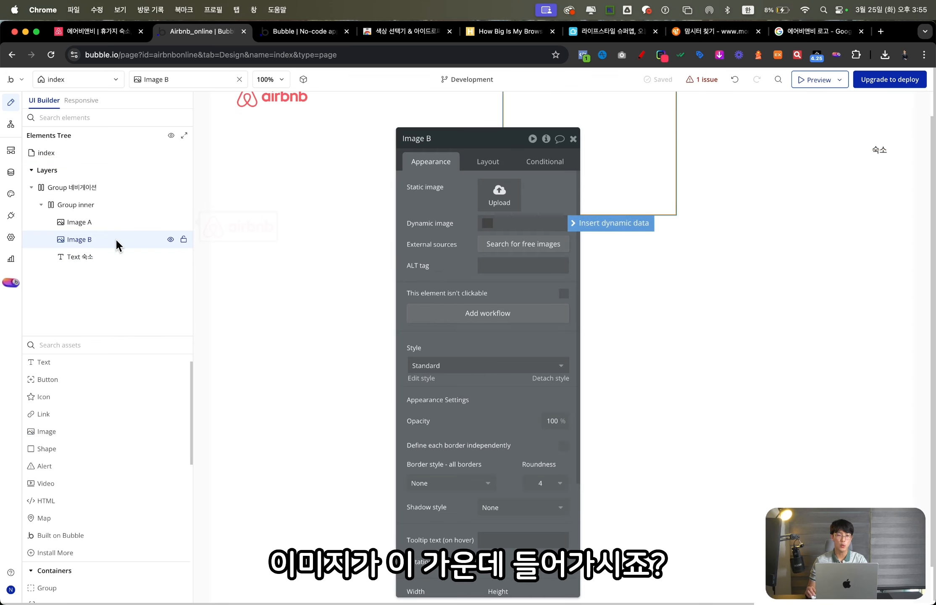
left_click_drag(457, 241, 436, 241)
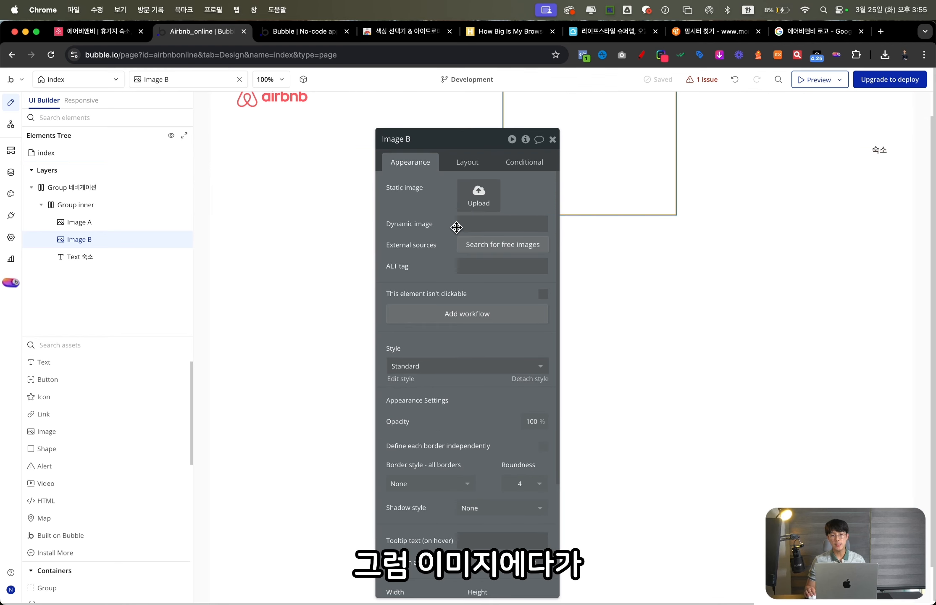
left_click(468, 224)
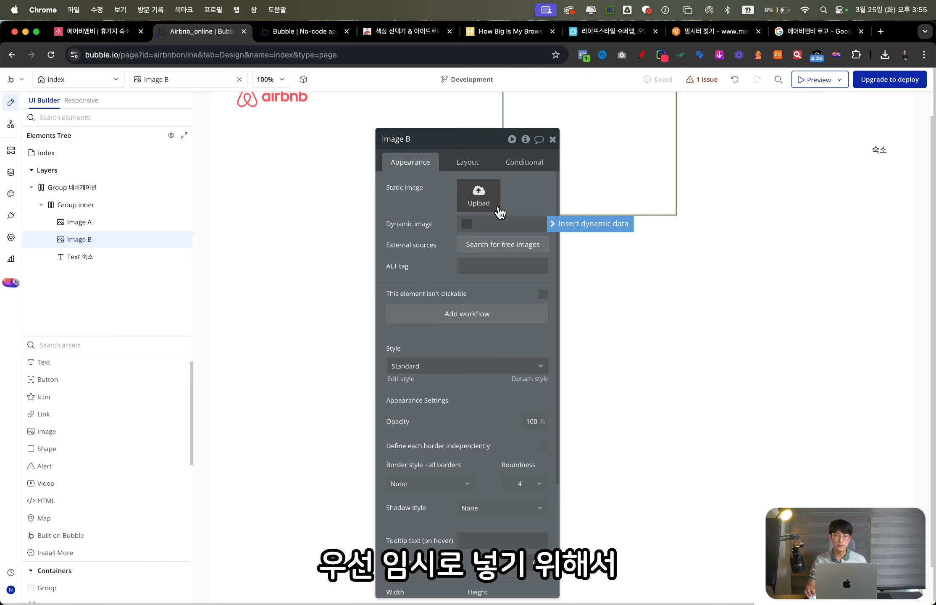
- Switch to the Google image search page and search for "default profile image"
key("ctrl+Tab")
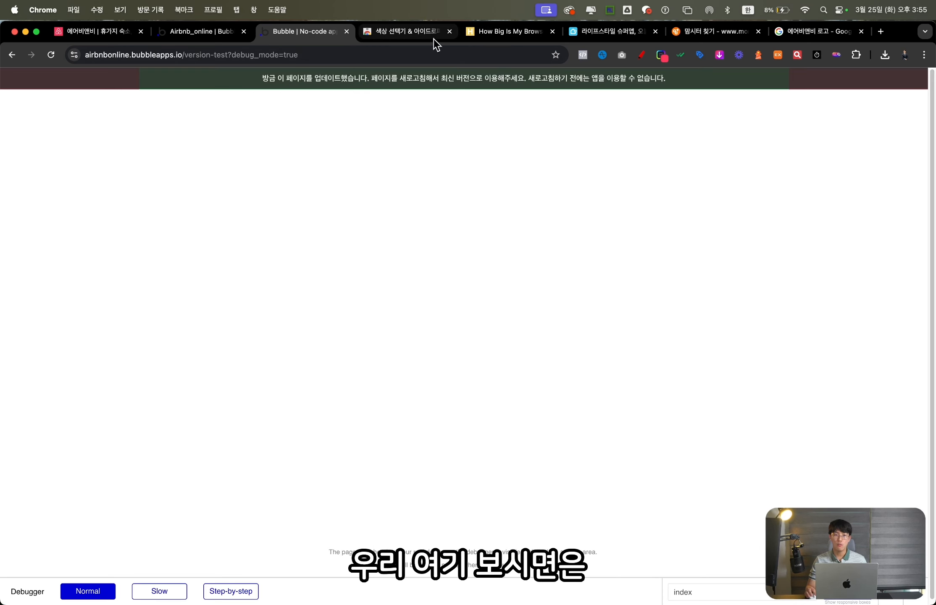
left_click(826, 31)
left_click_drag(219, 94, 44, 89)
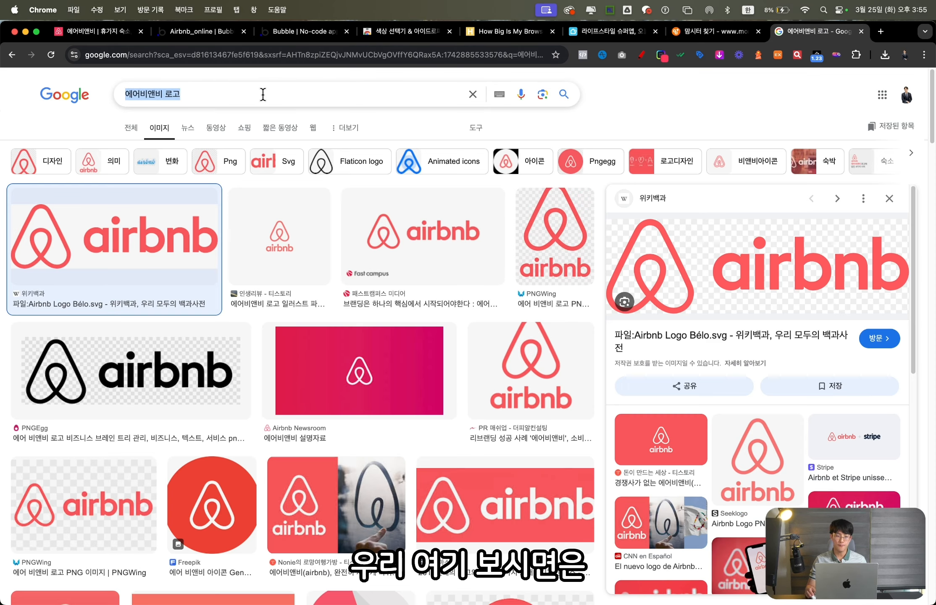
type("d")
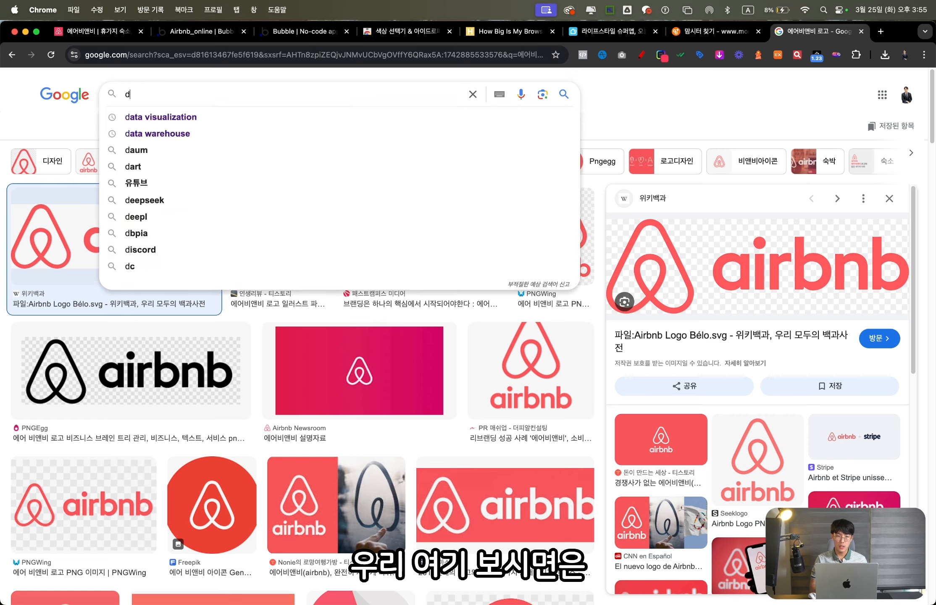
type("efault profile imag")
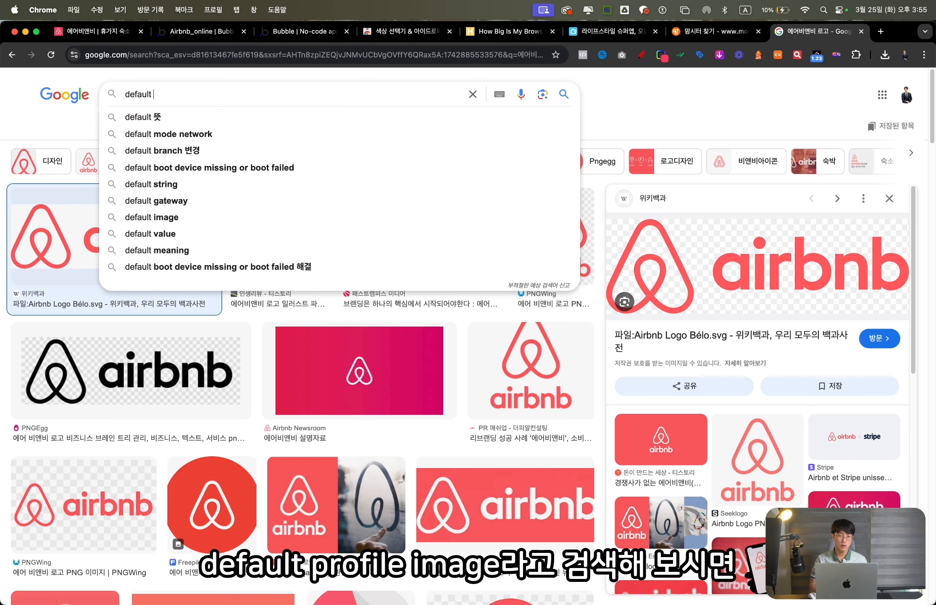
type("e")
key("Return")
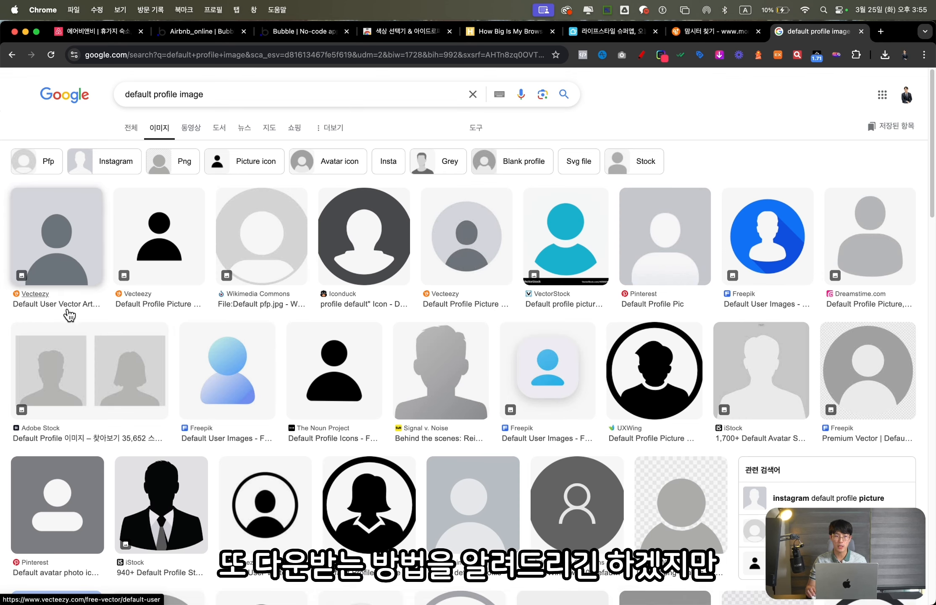
- Save the Vecteezy grey default avatar, the first image result, to the 다운로드 folder
left_click(76, 255)
right_click(752, 329)
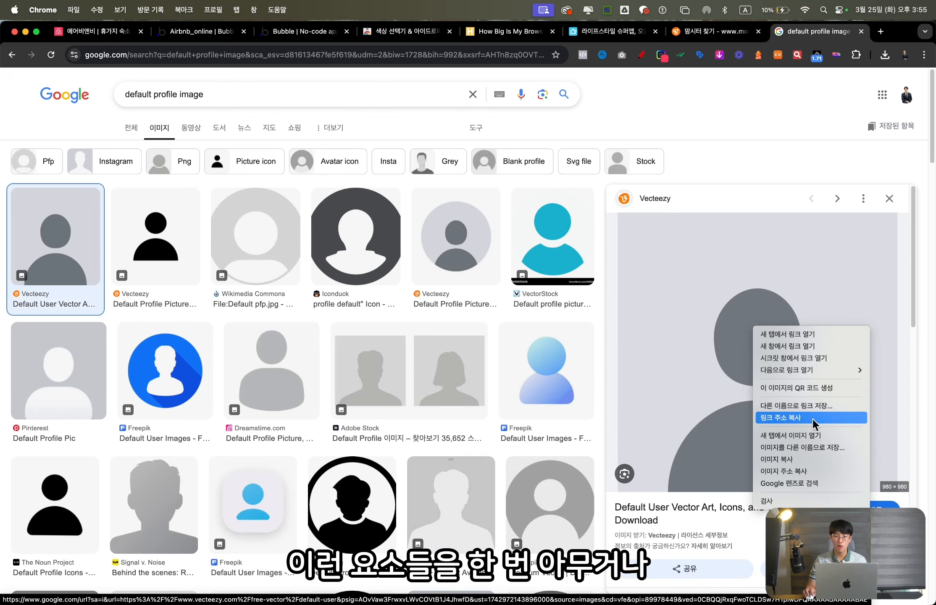
left_click(821, 447)
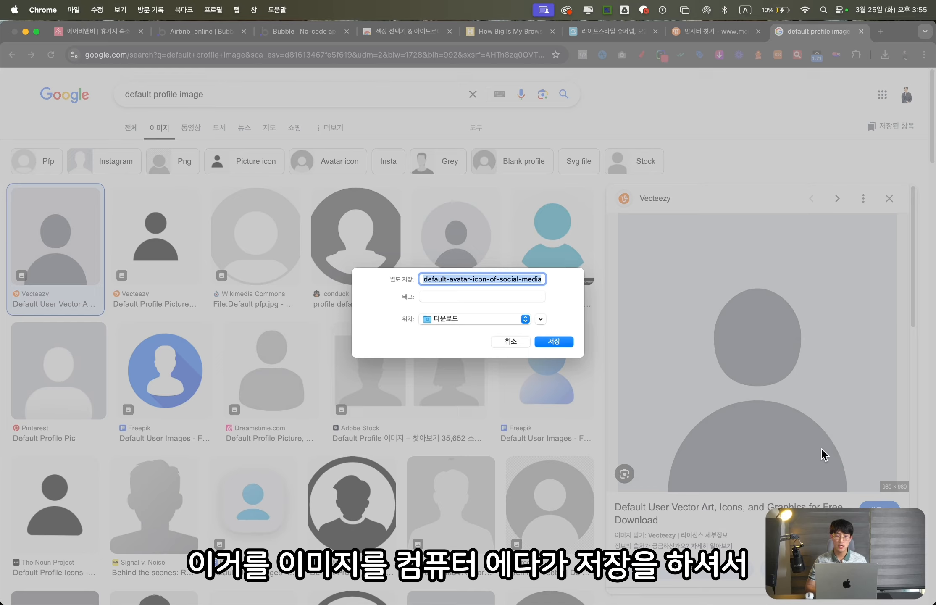
key("Return")
- Return to the Bubble editor and upload default-avatar-icon-of-social-media-user-vector.jpg as Image B's static image
key("super+2")
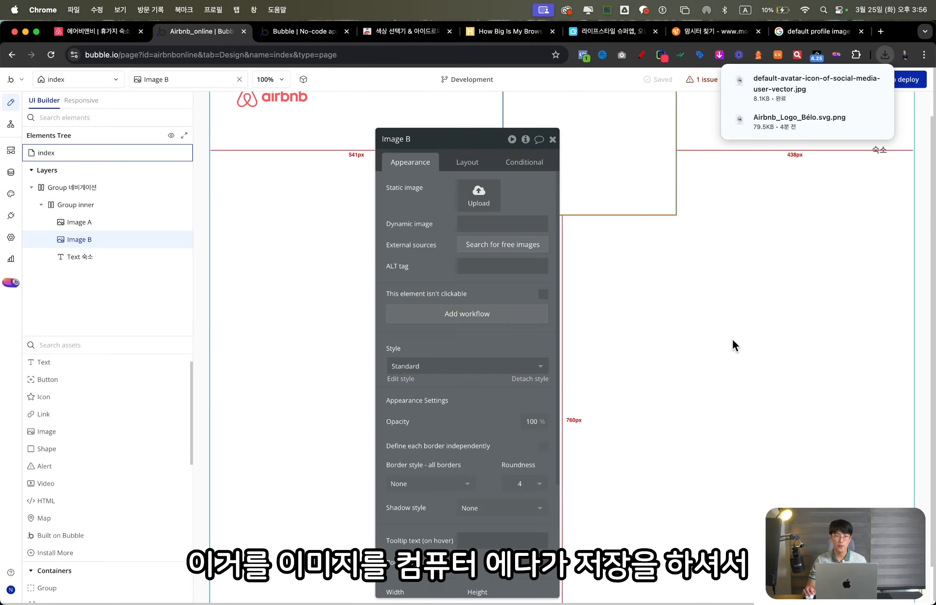
left_click(479, 194)
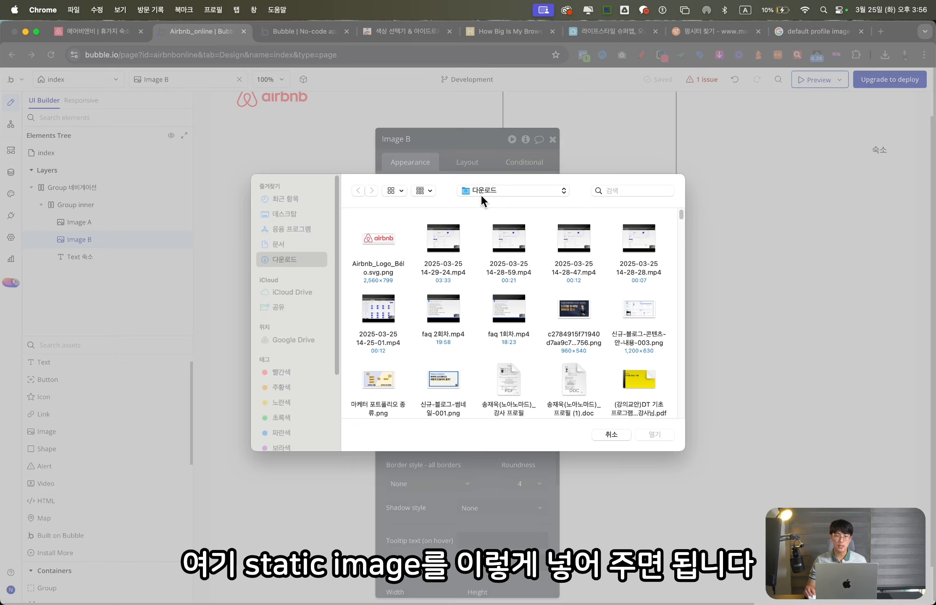
left_click(385, 238)
key("Return")
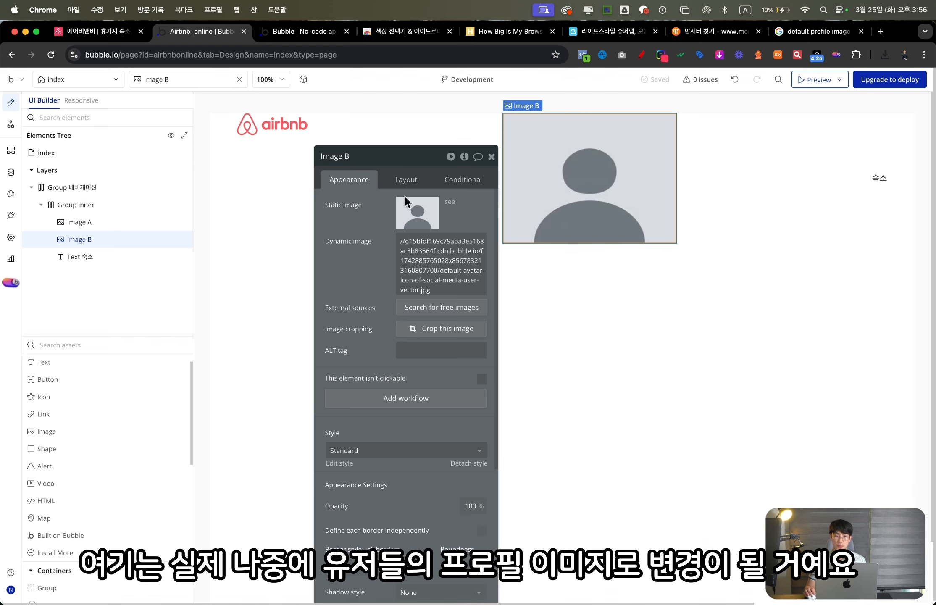
left_click_drag(379, 218, 295, 163)
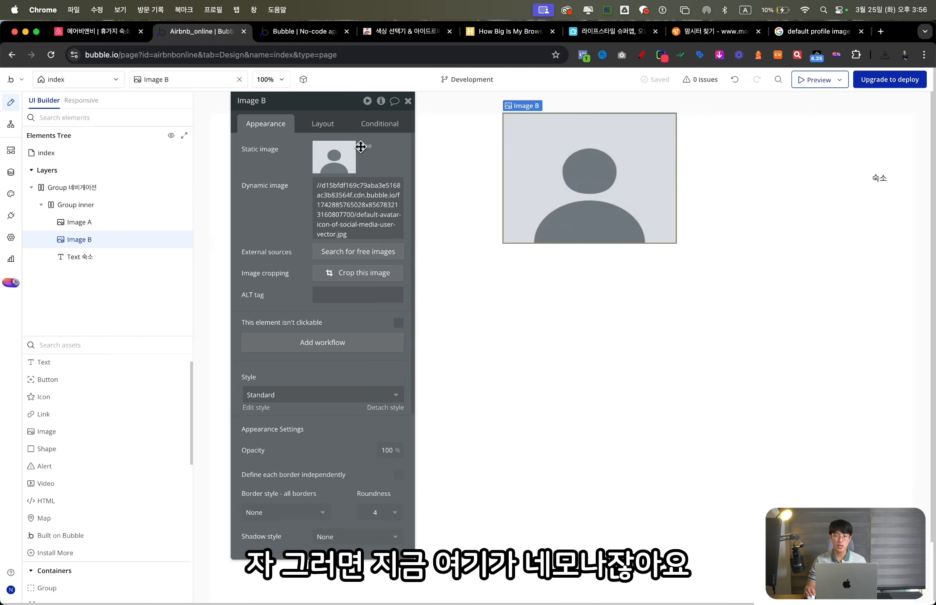
- Keep Image B's aspect ratio fixed at 1 x 1 and set its width to 50 px
left_click(324, 124)
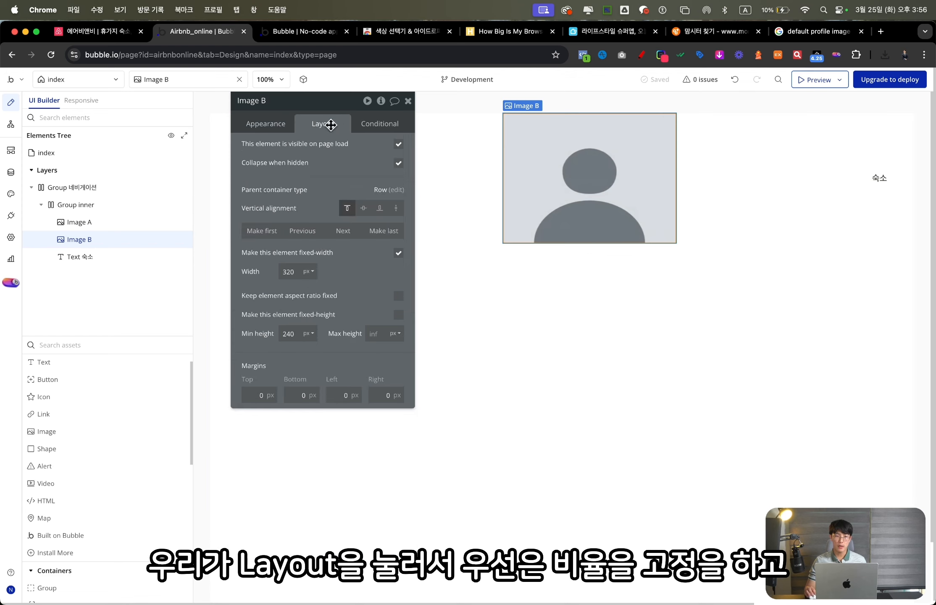
left_click(399, 296)
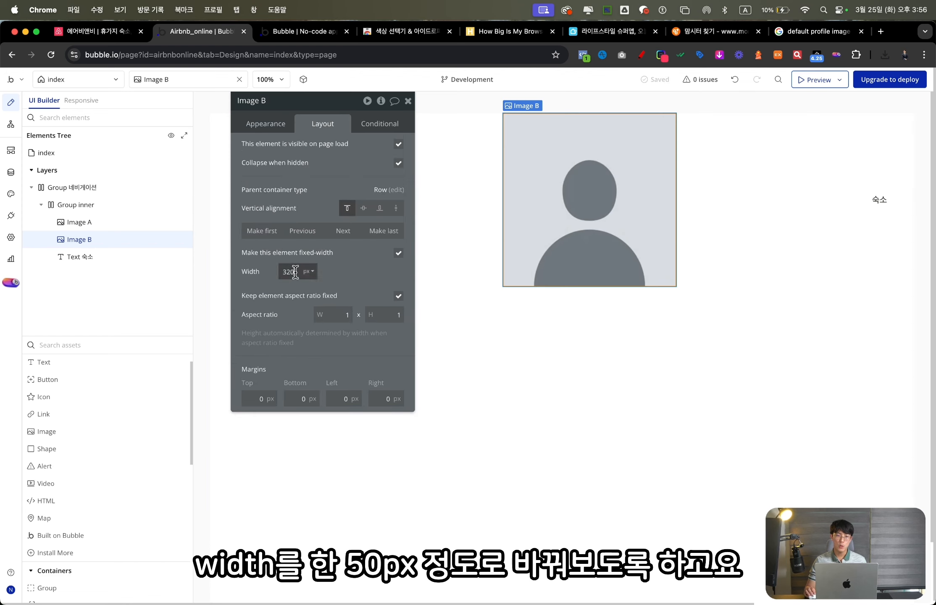
left_click_drag(297, 272, 267, 272)
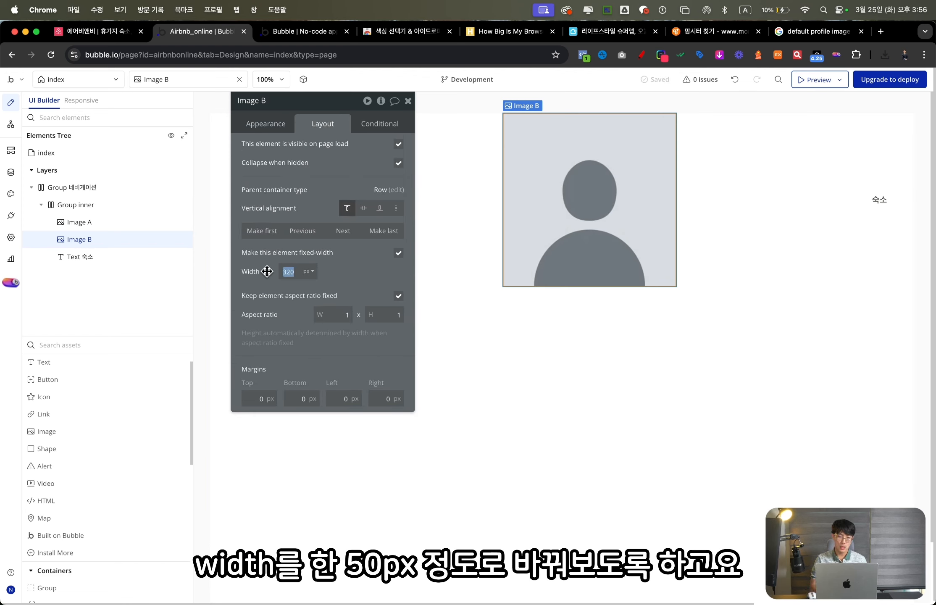
type("50")
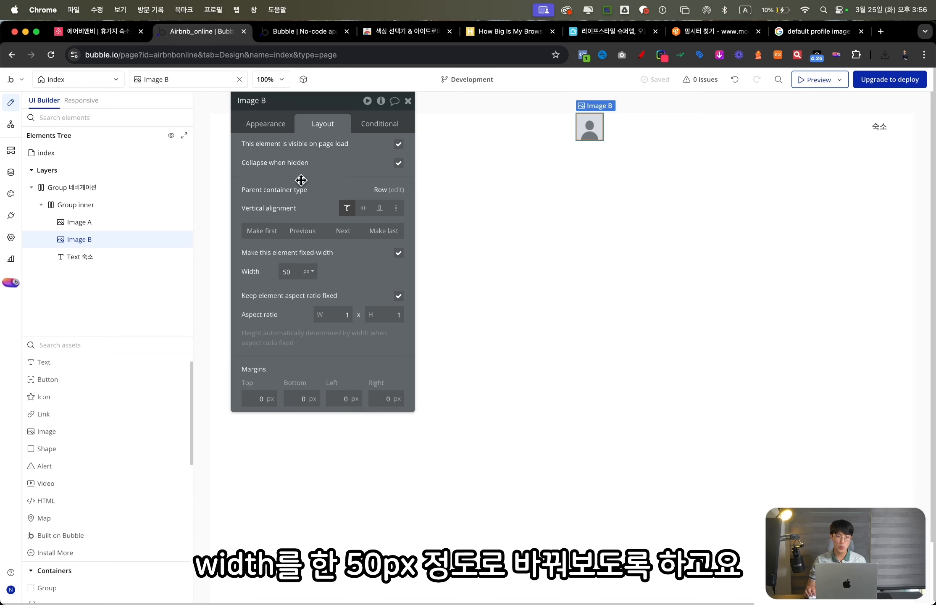
- Set Image B's border roundness to 100 so the profile picture is circular
left_click(277, 128)
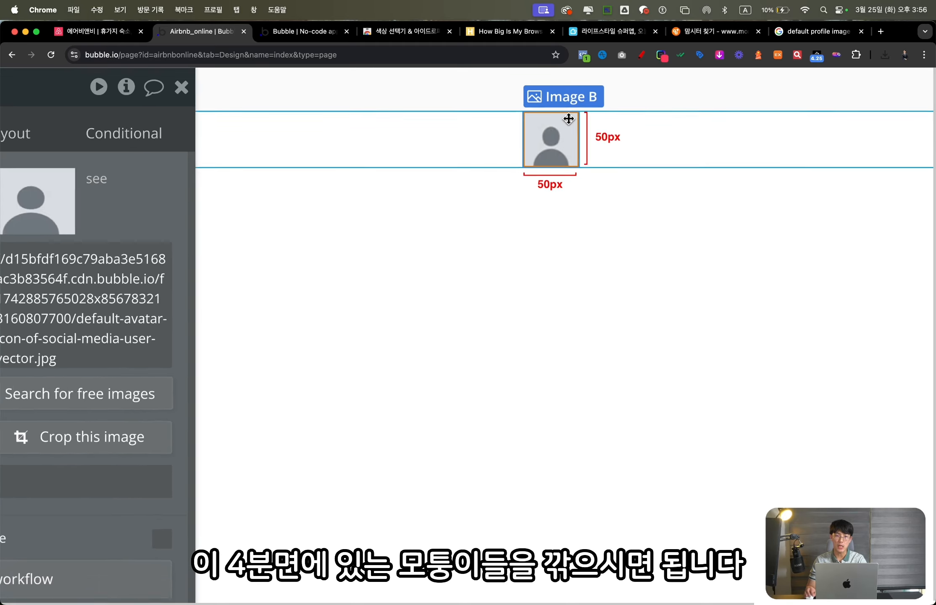
scroll(347, 420, "down", 5)
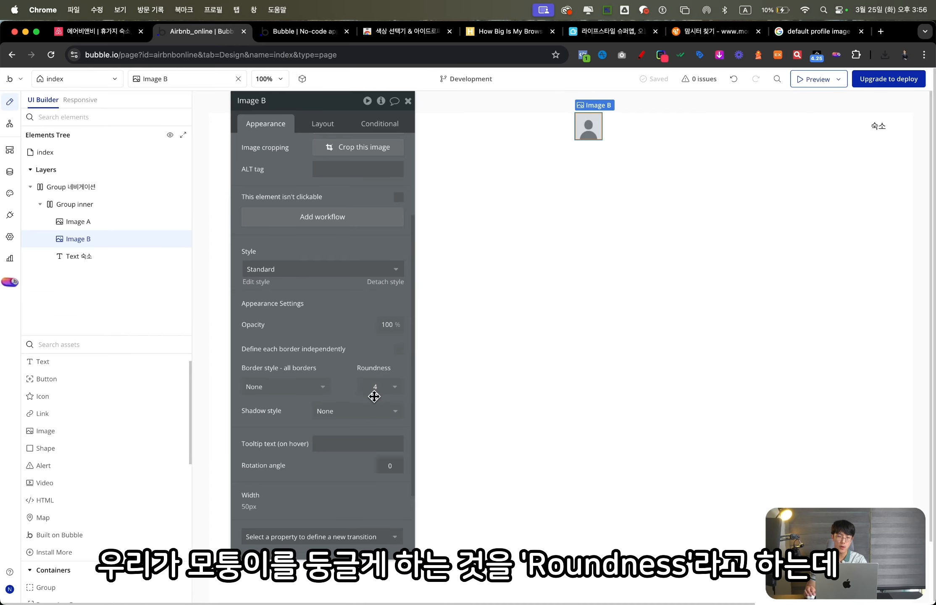
left_click(379, 392)
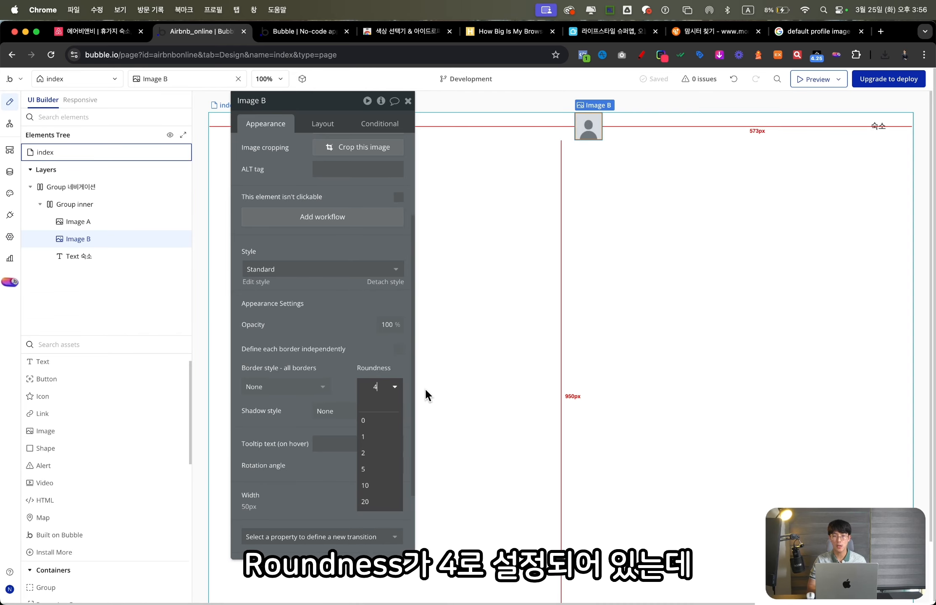
type("100")
key("Return")
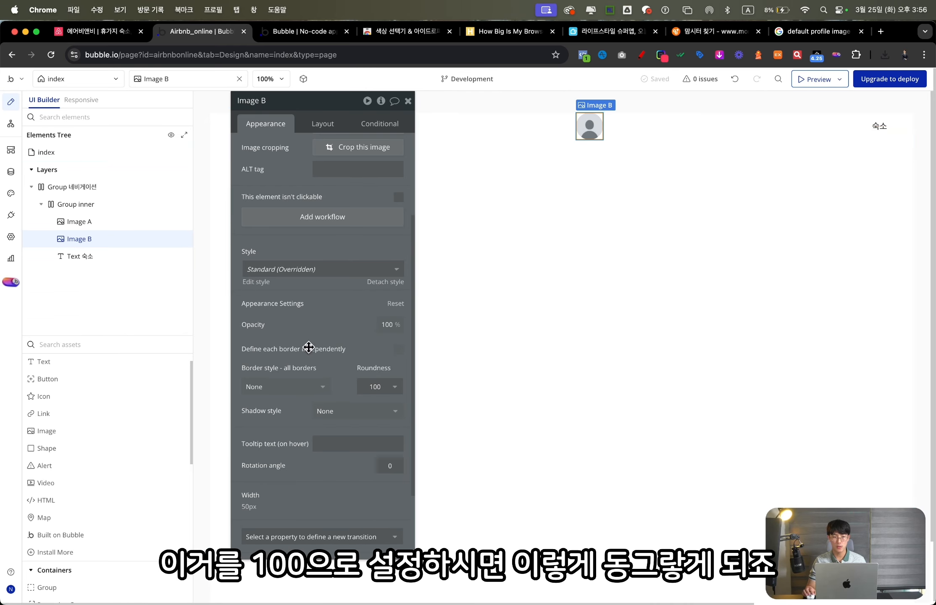
- Center Image B vertically within the inner row group of the navigation bar
left_click_drag(277, 182, 415, 191)
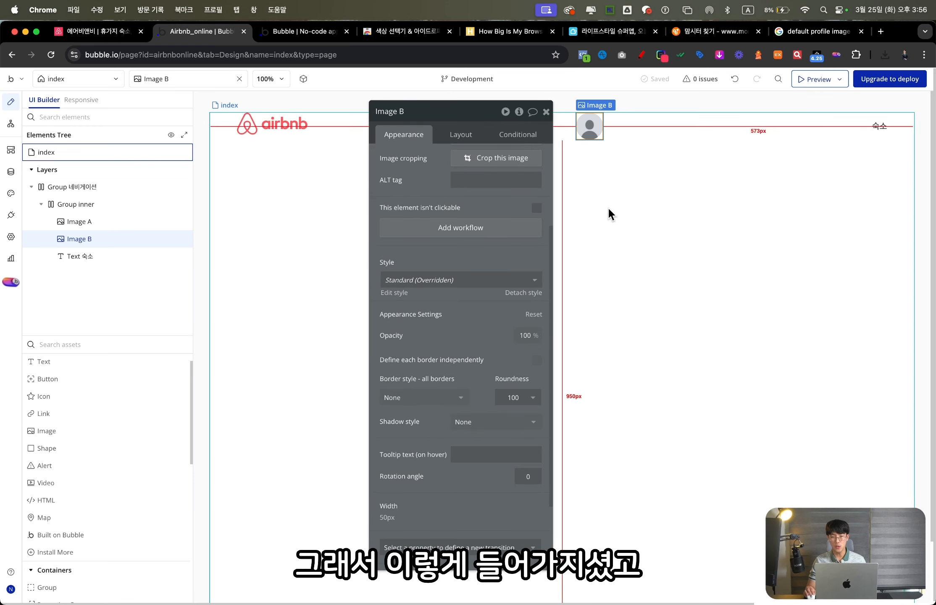
left_click(461, 135)
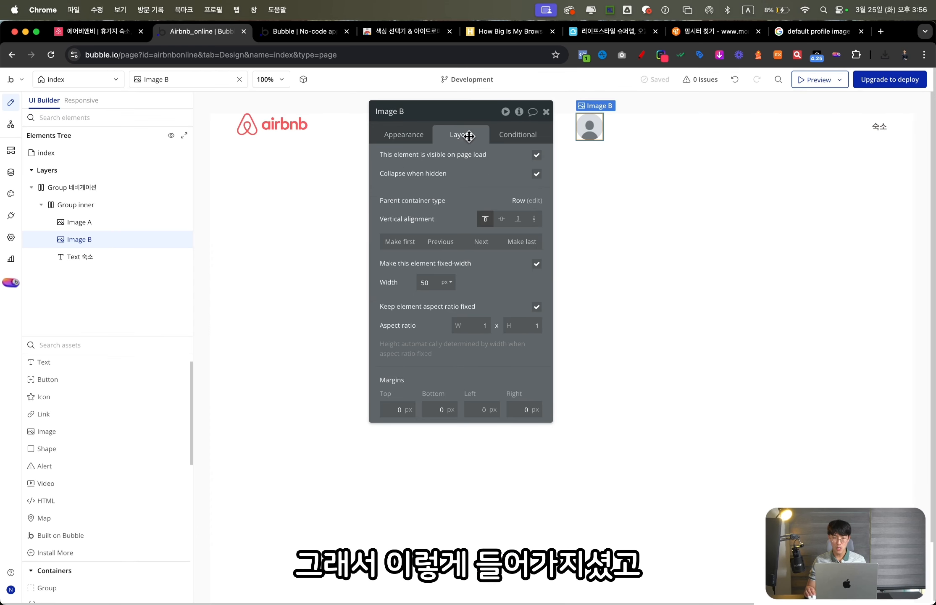
left_click(501, 226)
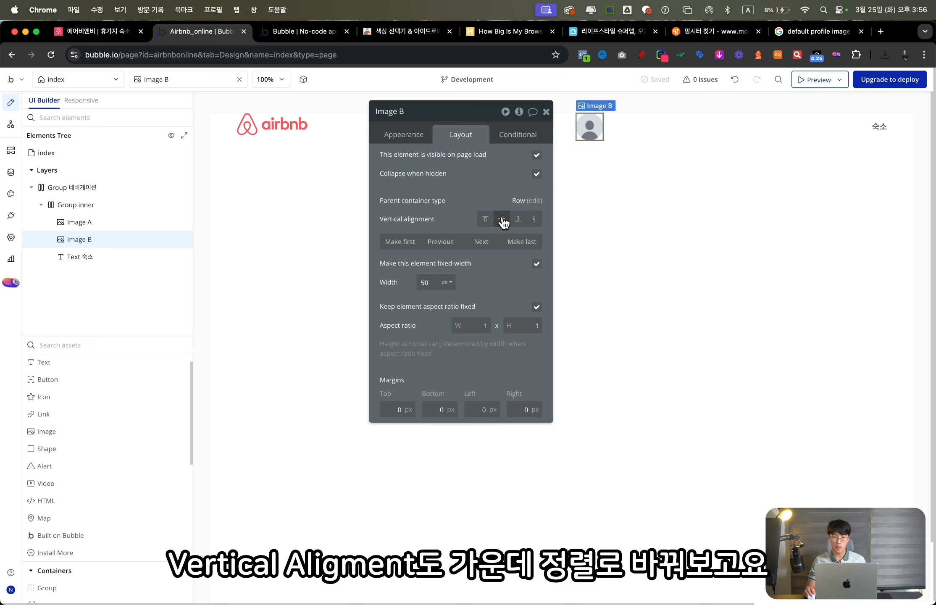
left_click_drag(480, 196, 537, 235)
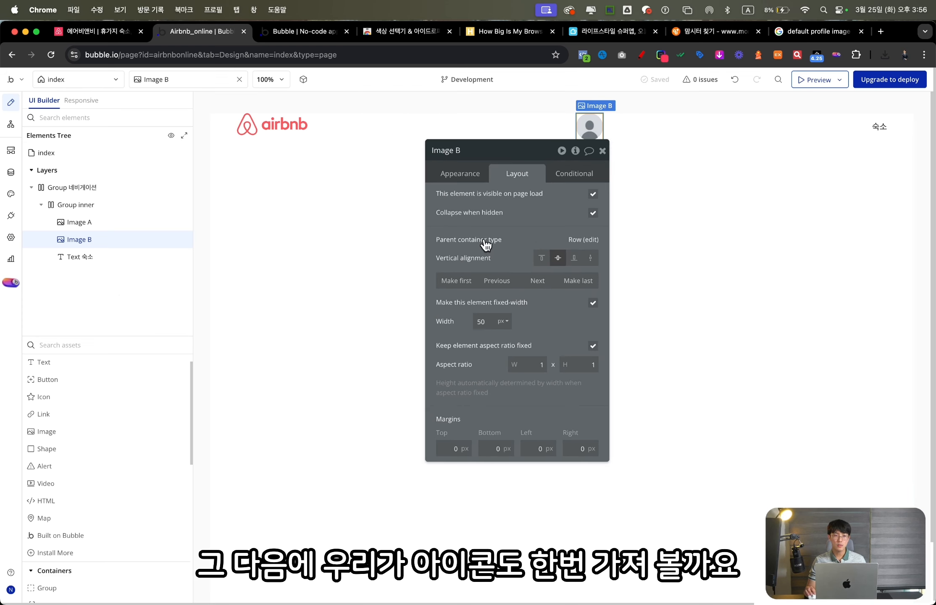
- Place an icon element directly after the profile image in Group inner and switch its icon library to Ionic
left_click(55, 403)
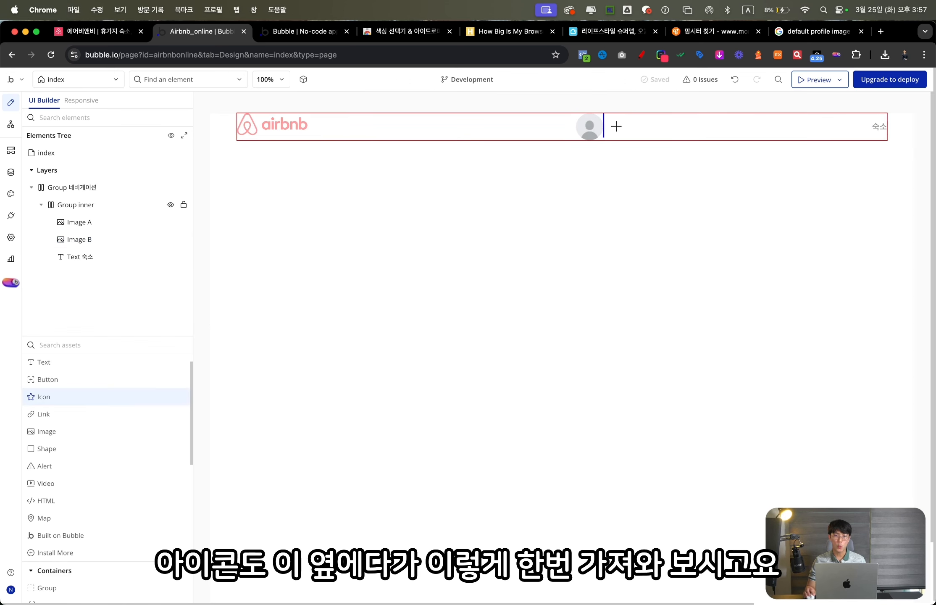
left_click(603, 126)
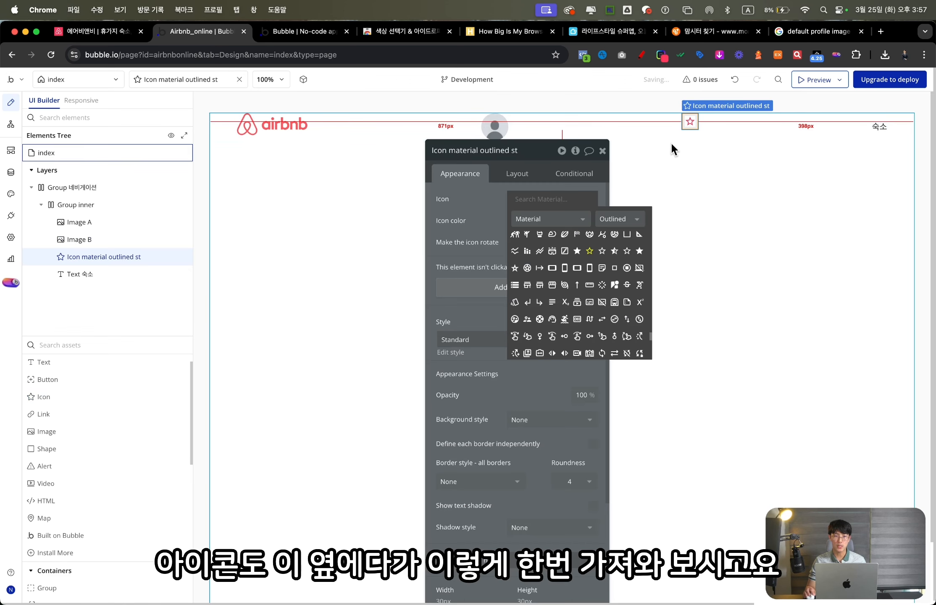
left_click(566, 223)
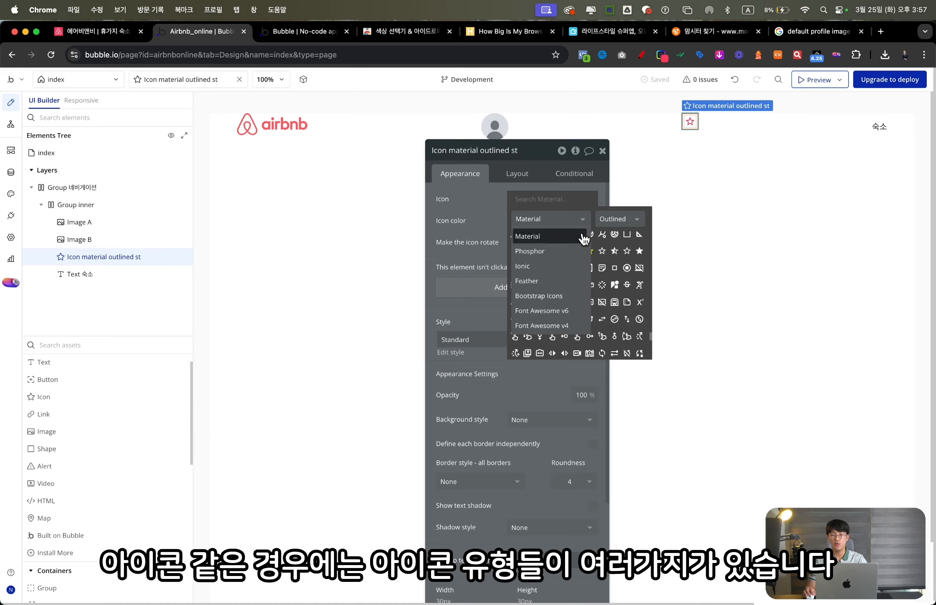
left_click(546, 269)
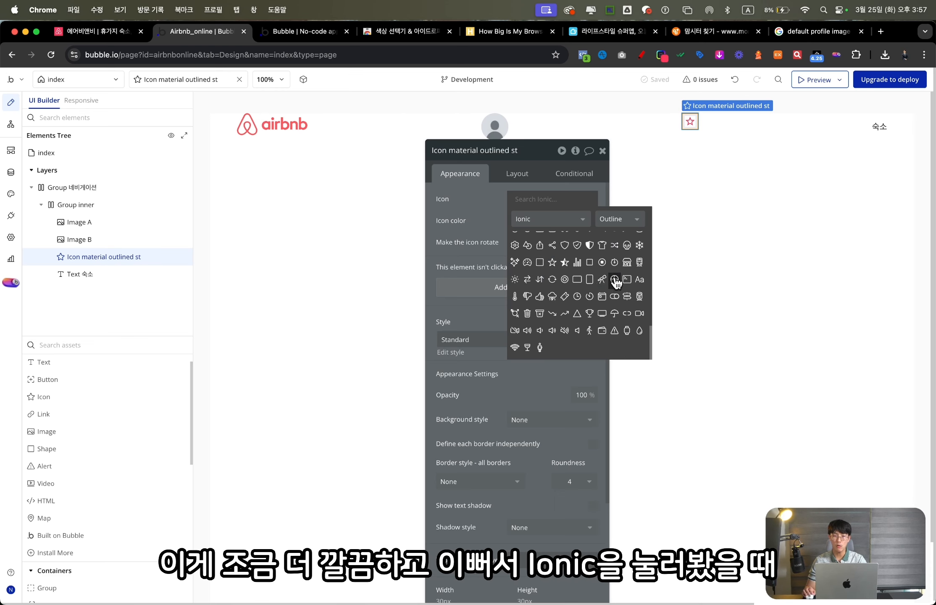
scroll(634, 301, "up", 1)
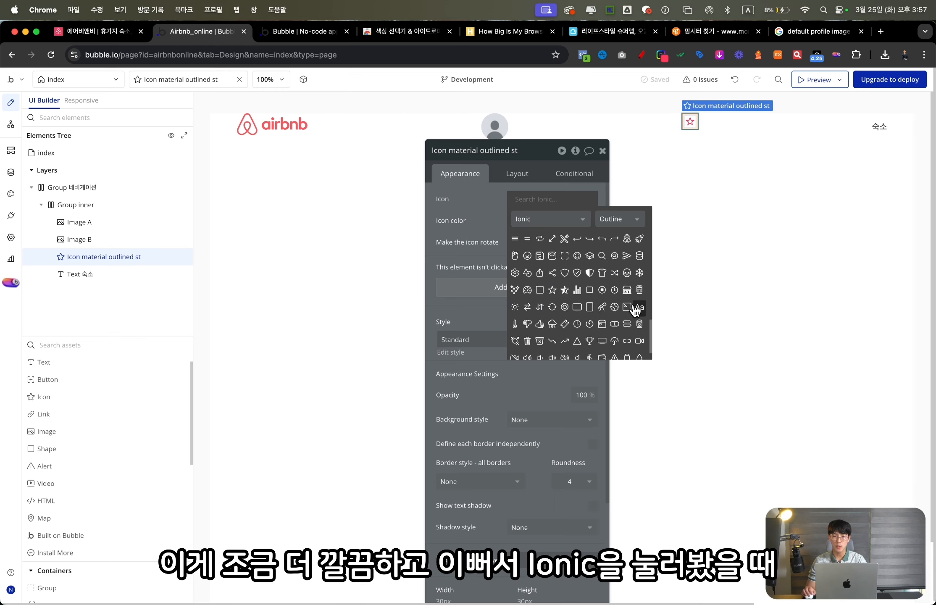
left_click(557, 223)
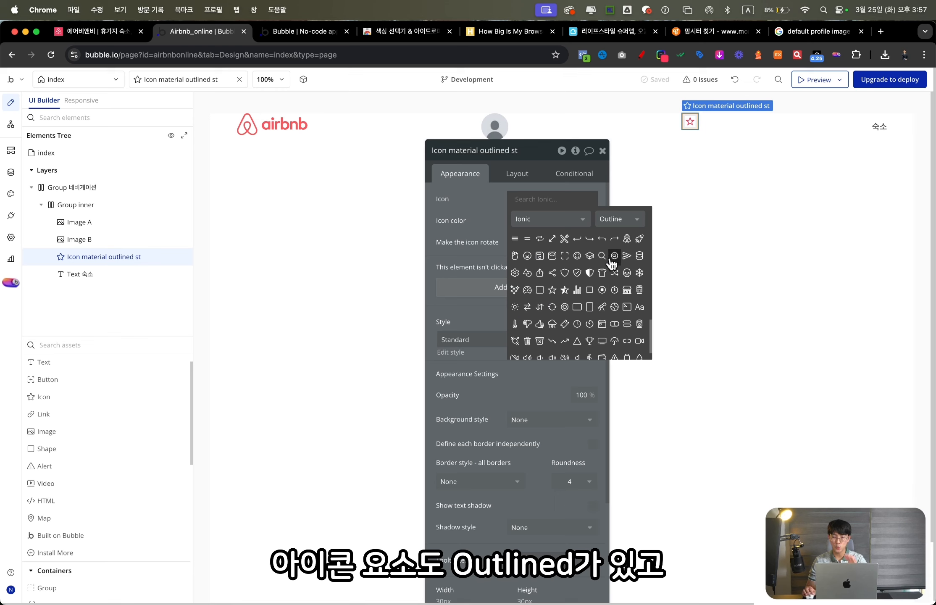
- Compare the Filled and Sharp variants of the Ionic icons and return to the Outline variant
left_click(623, 221)
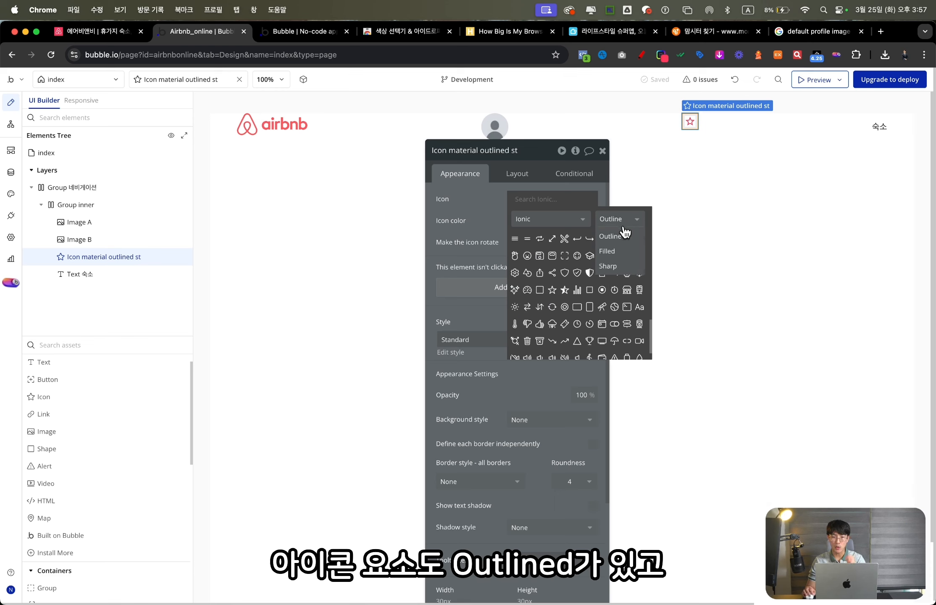
left_click(617, 254)
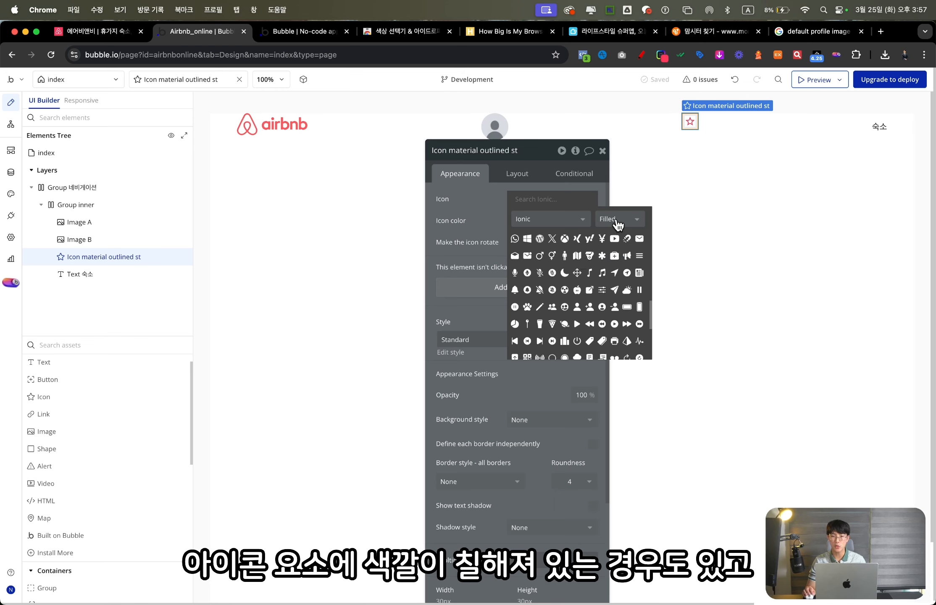
left_click(618, 220)
left_click(625, 272)
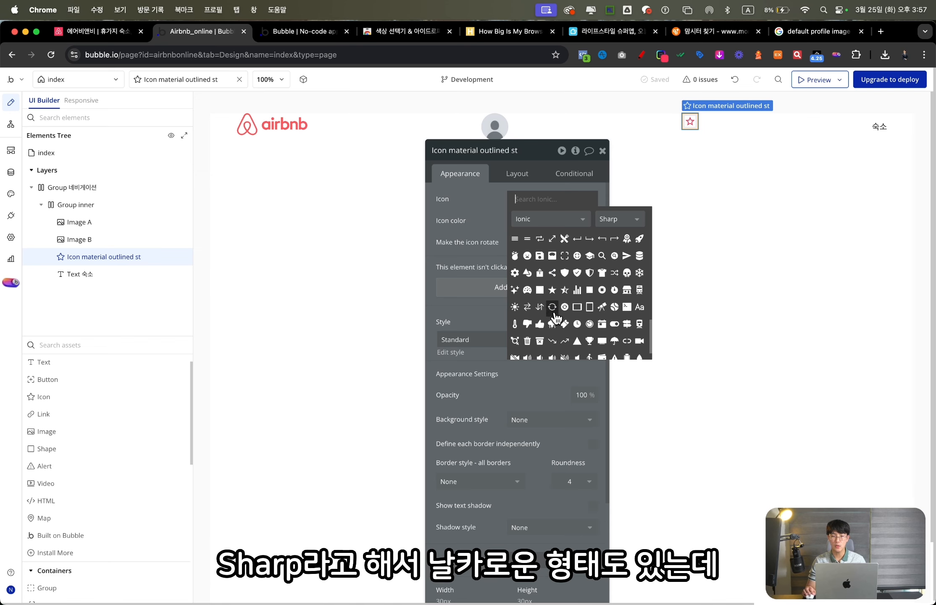
left_click(626, 225)
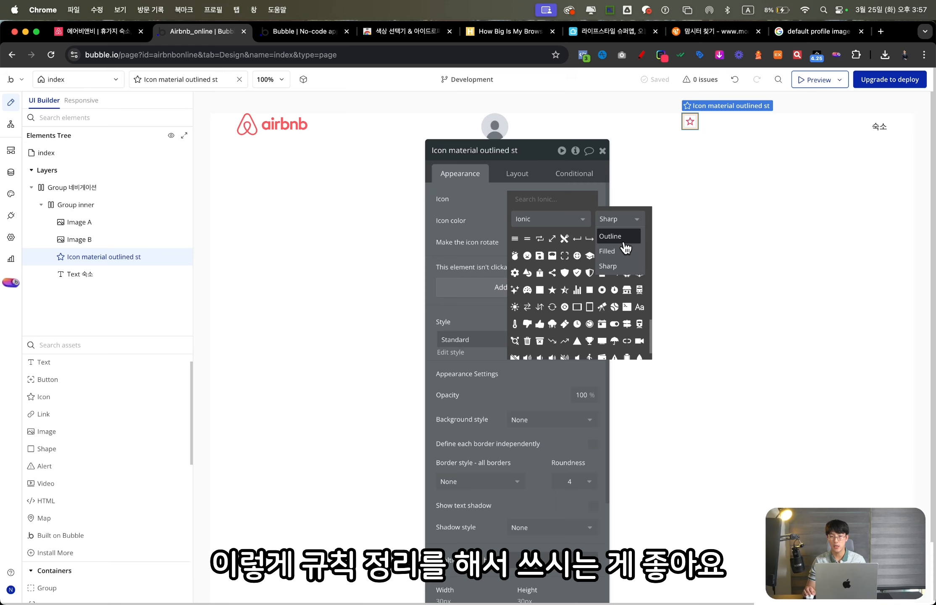
left_click(625, 239)
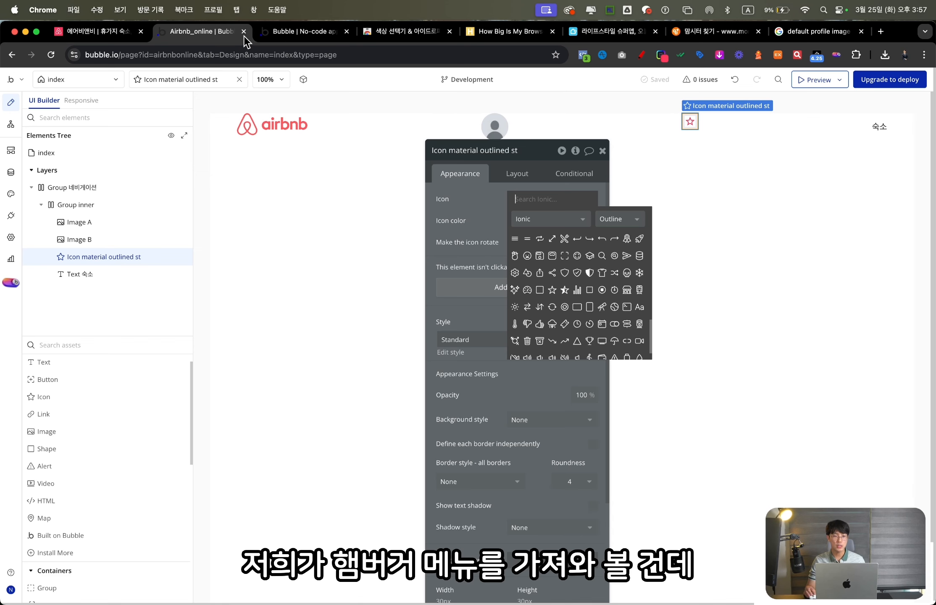
- Check the hamburger menu on the Airbnb page, and in Bubble search the Ionic outline icons for "menu" and choose the Menu icon
left_click(111, 32)
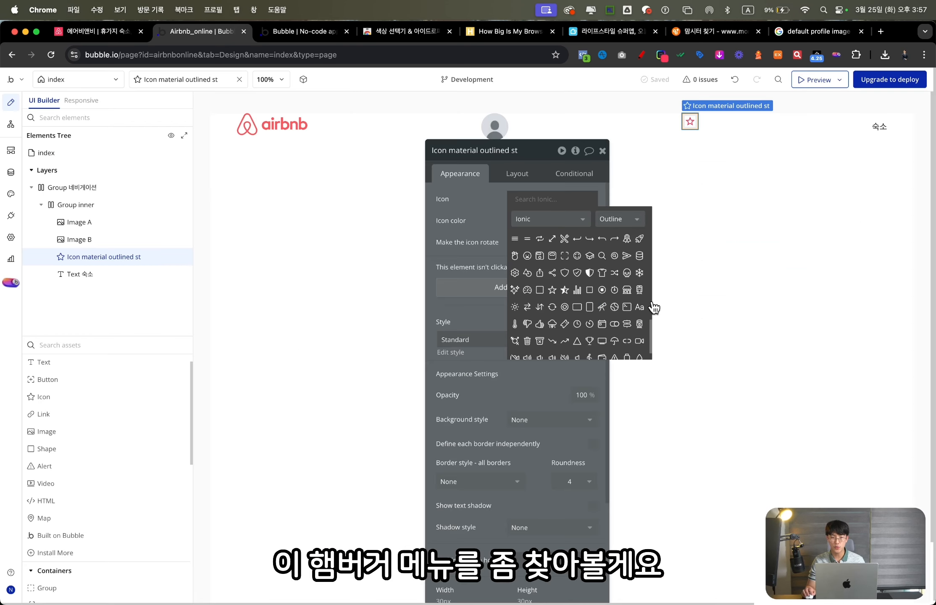
type("menu")
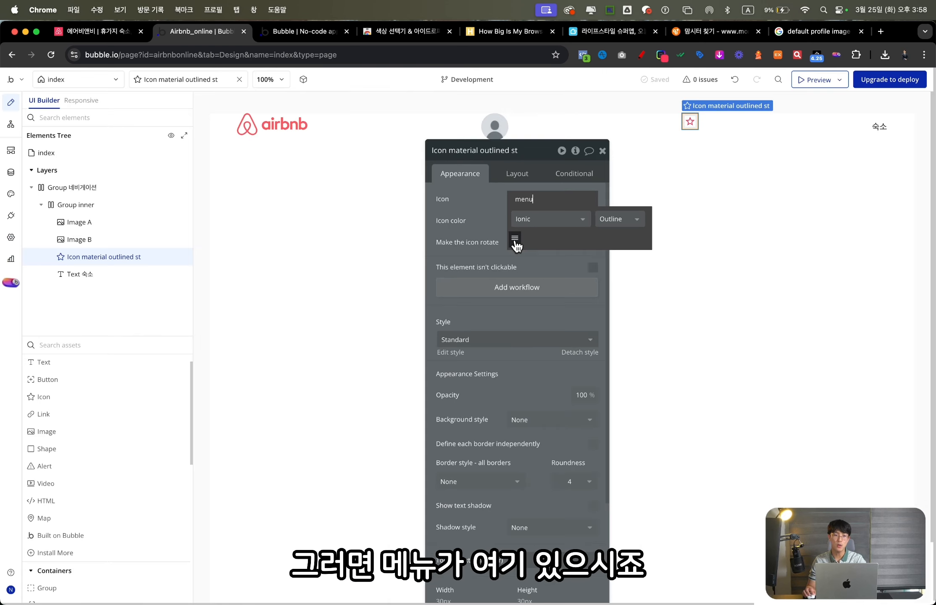
left_click(515, 239)
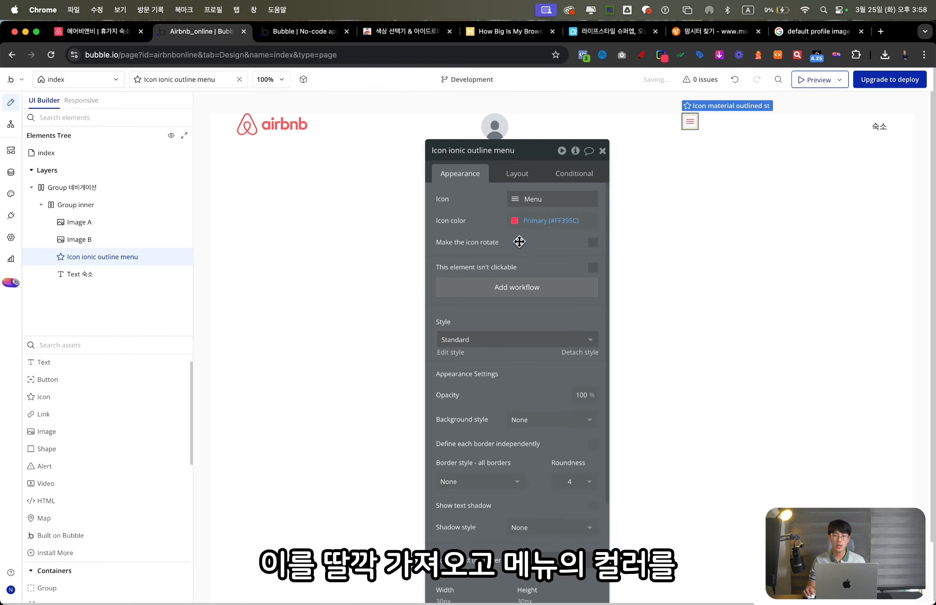
- Set the menu icon's color to the Dark grey 100 color variable
left_click(514, 225)
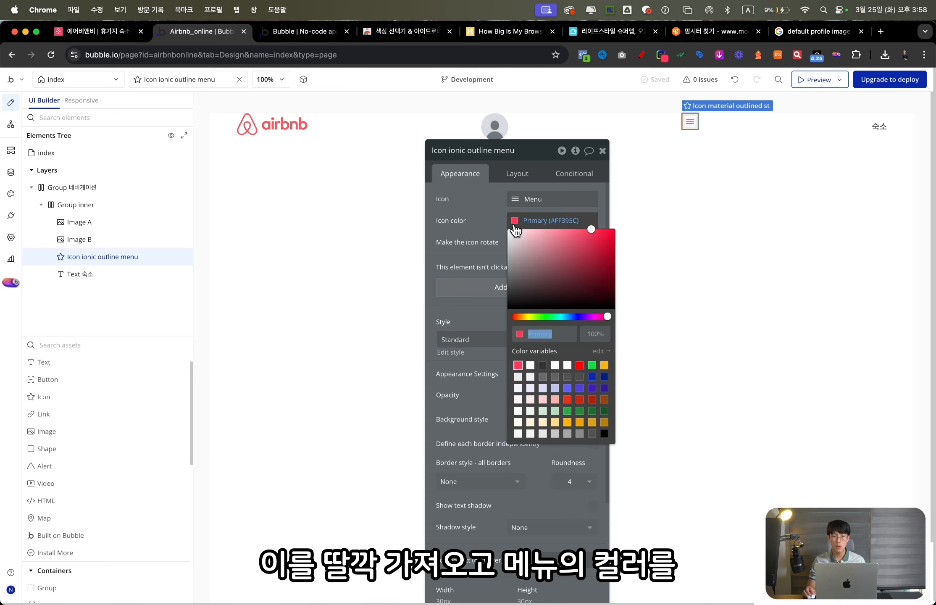
left_click(543, 377)
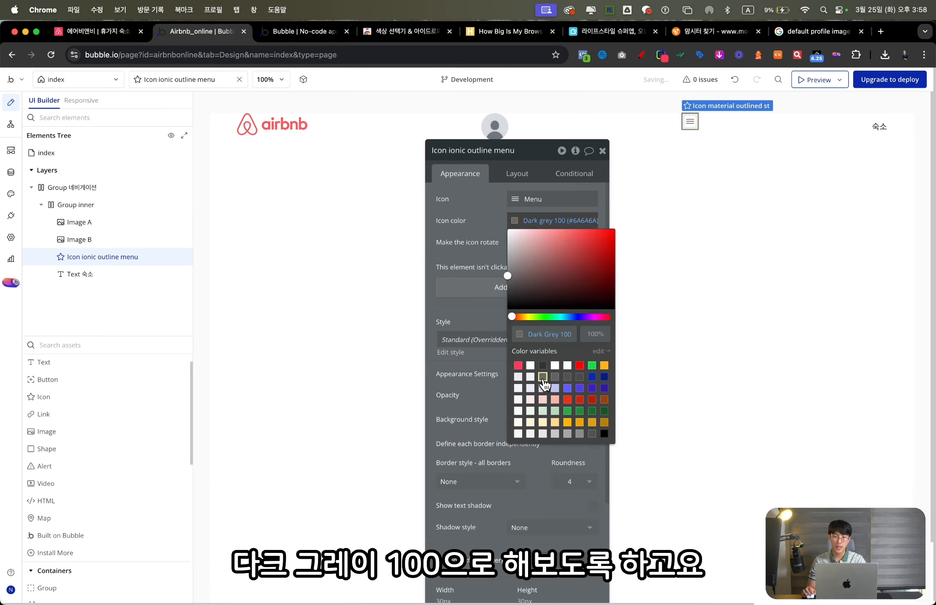
left_click(492, 231)
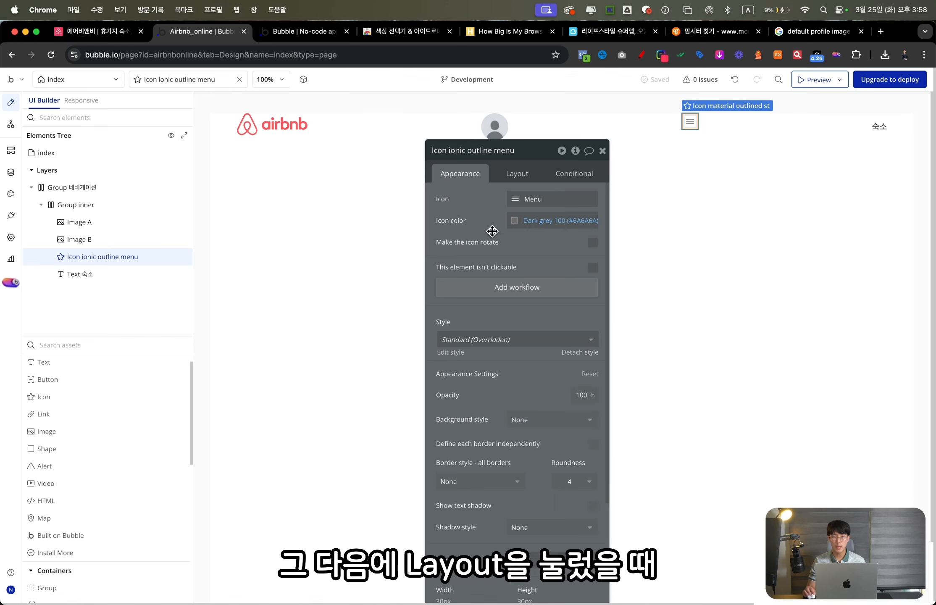
- Set the menu icon's fixed width and height to 32 px each and its vertical alignment to centered
left_click(515, 180)
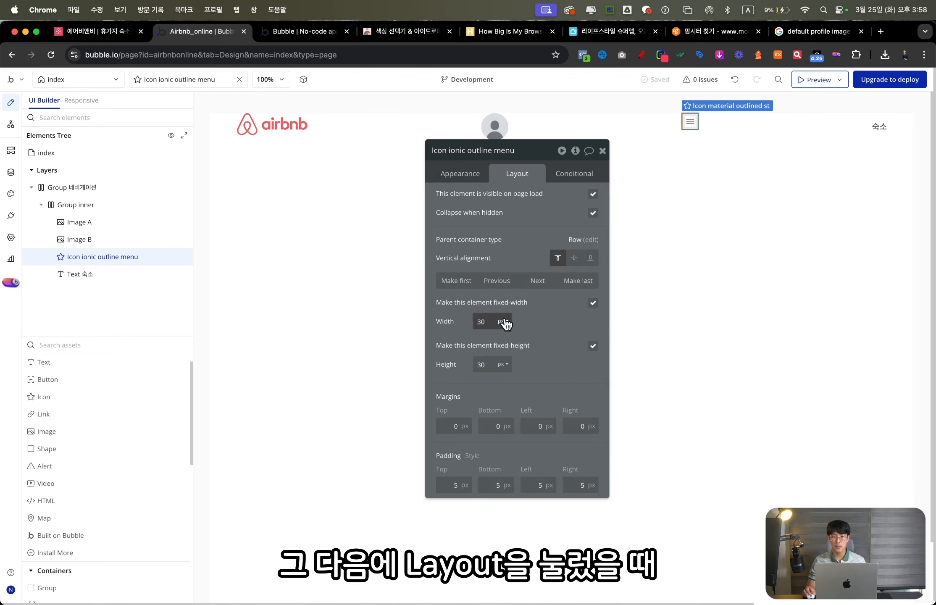
left_click_drag(486, 322, 471, 321)
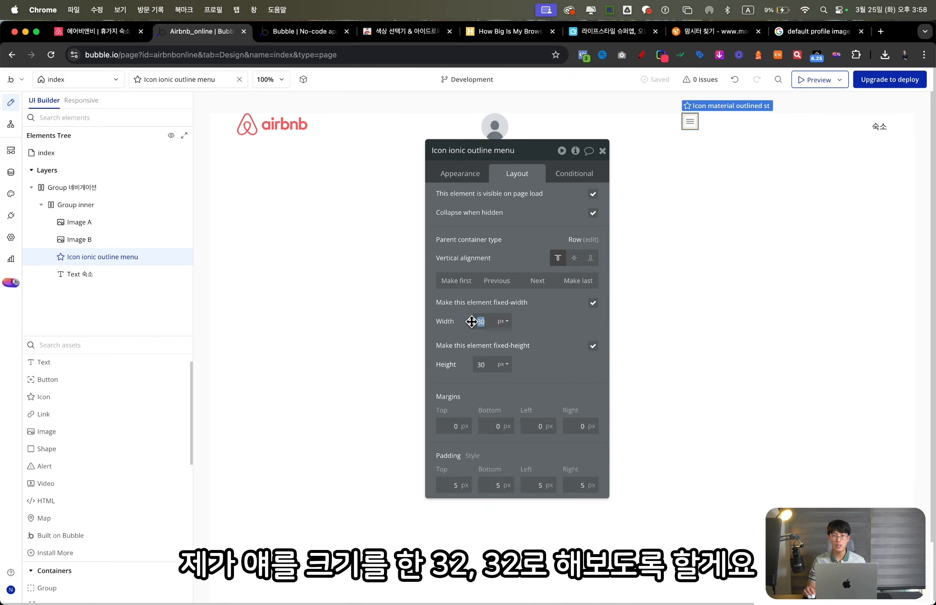
type("32")
left_click_drag(489, 362, 462, 359)
type("32")
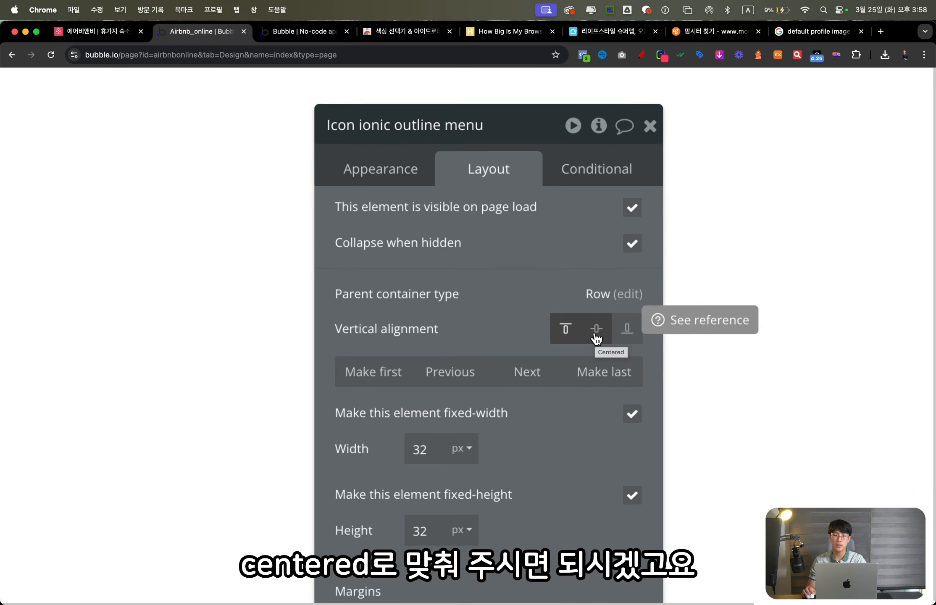
left_click(596, 334)
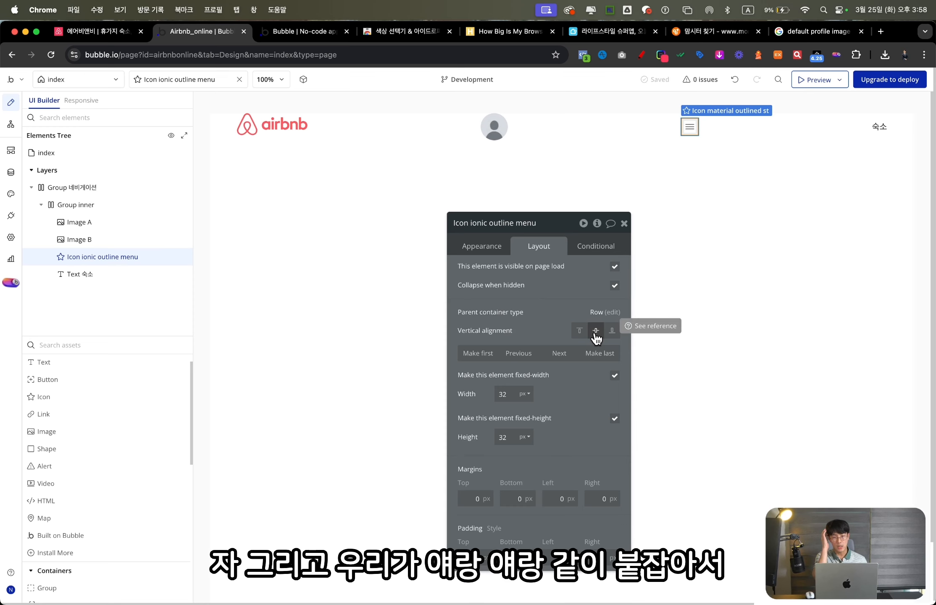
- Select Image B and the menu icon together in the elements tree
left_click(495, 126)
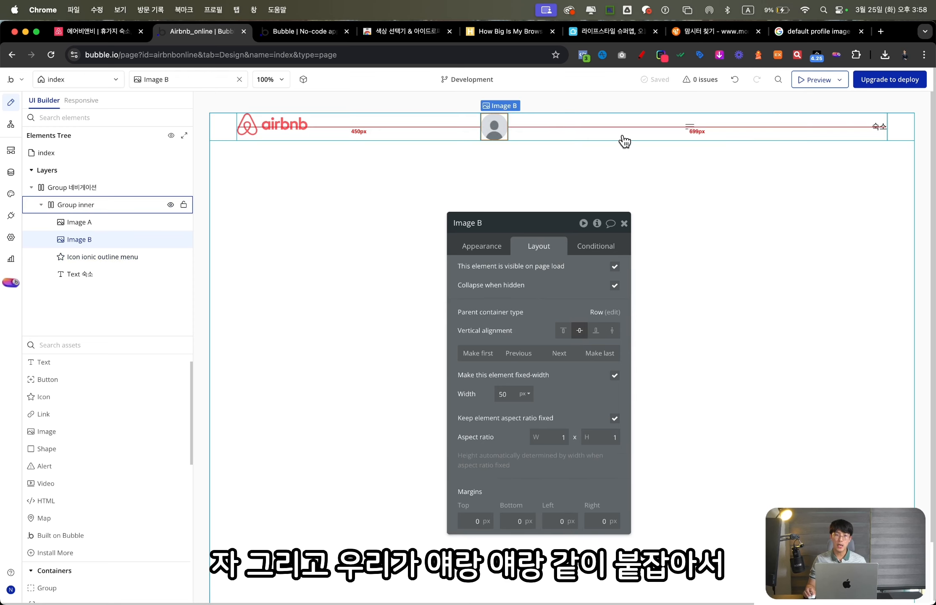
left_click(693, 130)
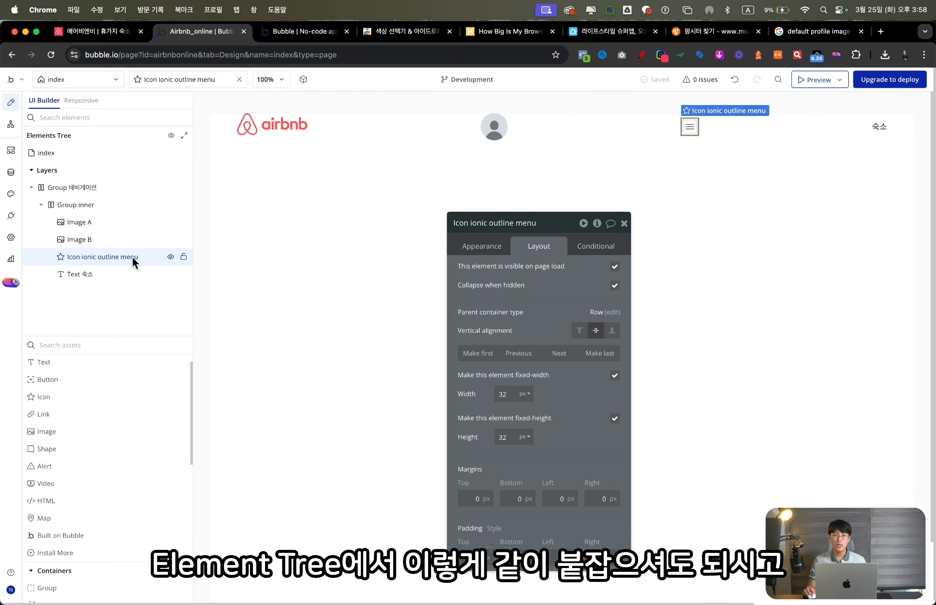
left_click(83, 257)
left_click(85, 239)
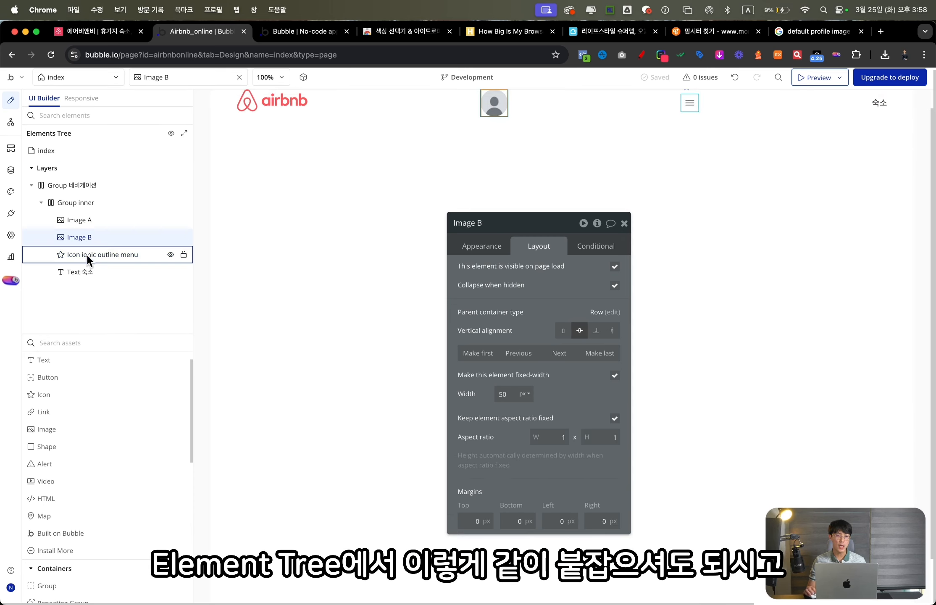
left_click(87, 254, "shift")
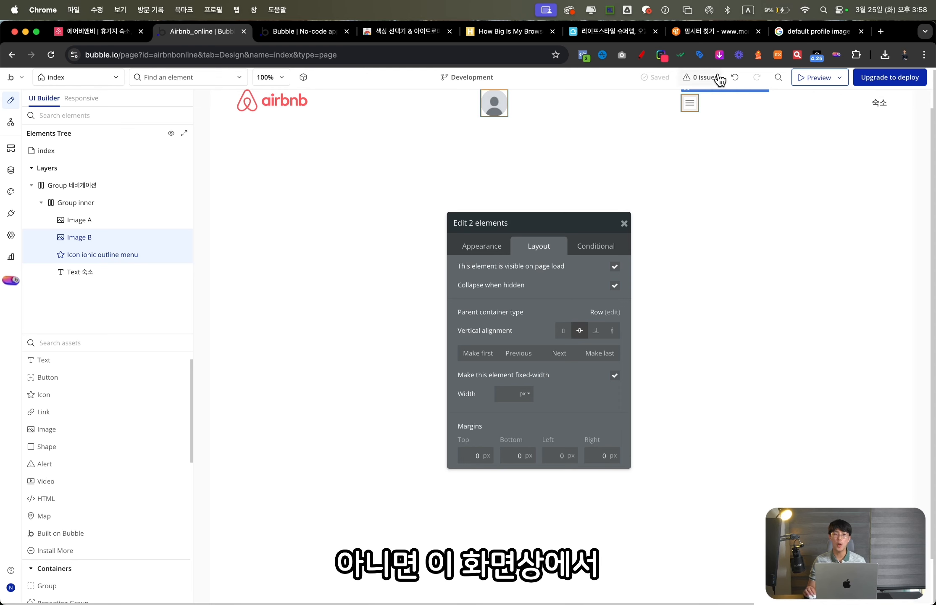
scroll(716, 92, "up", 1)
left_click(698, 124)
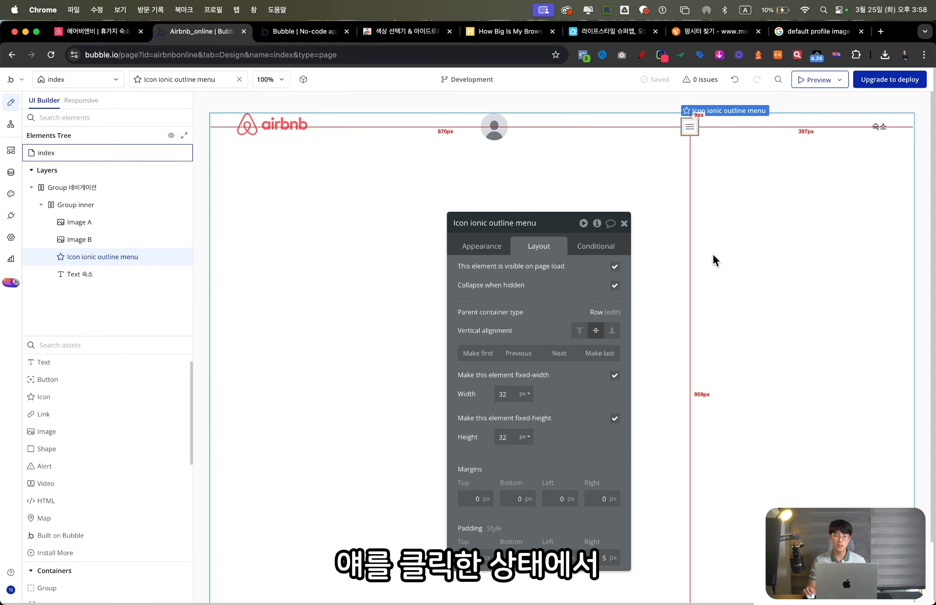
left_click(495, 137)
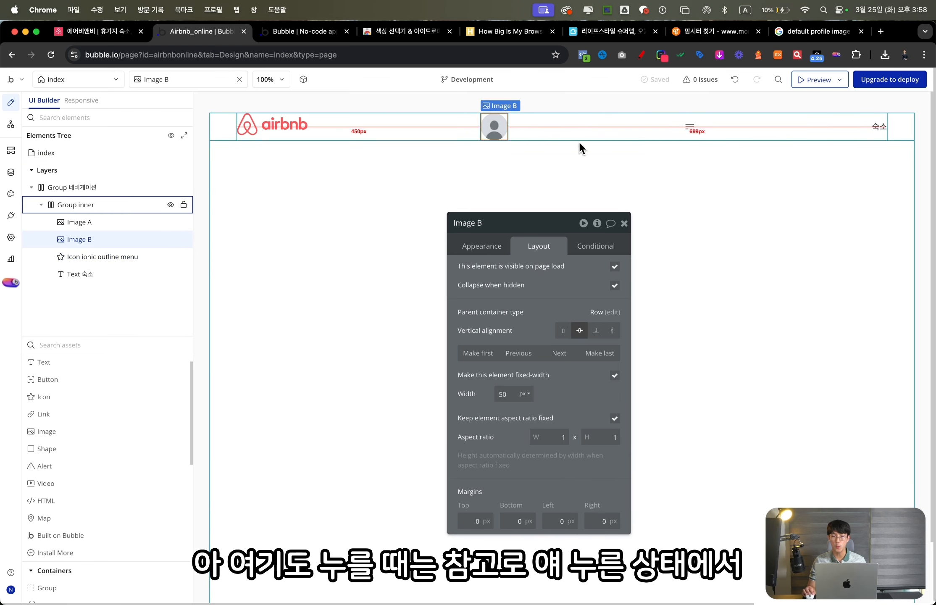
left_click(690, 128, "shift")
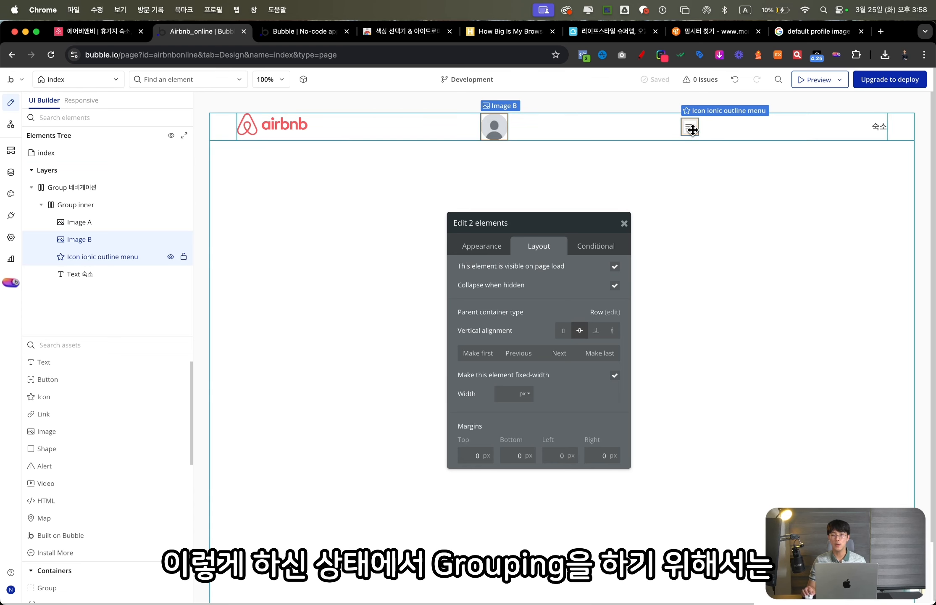
right_click(495, 122)
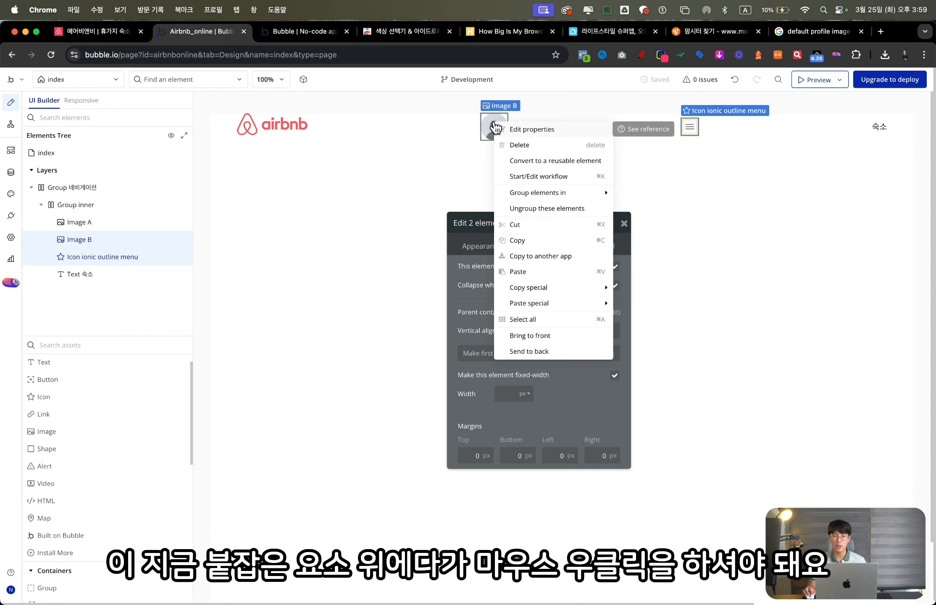
right_click(766, 135)
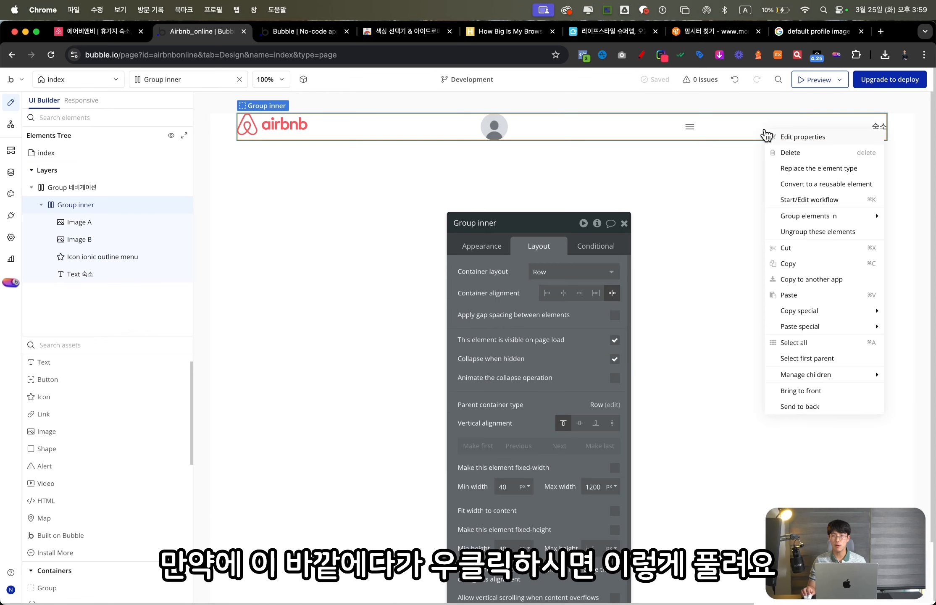
- Select the menu icon and Image B together on the canvas and group them in a row container
left_click(690, 126)
left_click(494, 125, "shift")
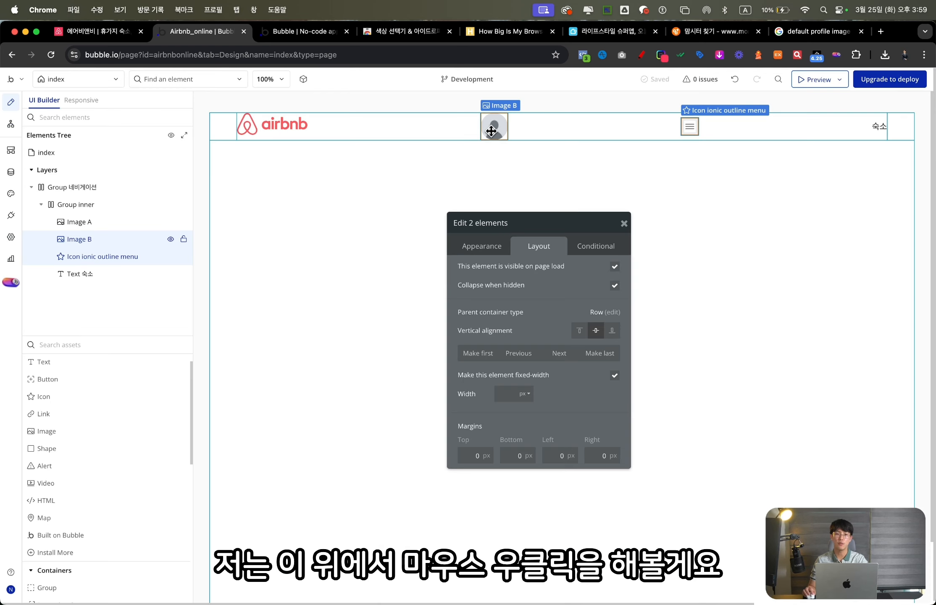
right_click(492, 131)
mouse_move(541, 205)
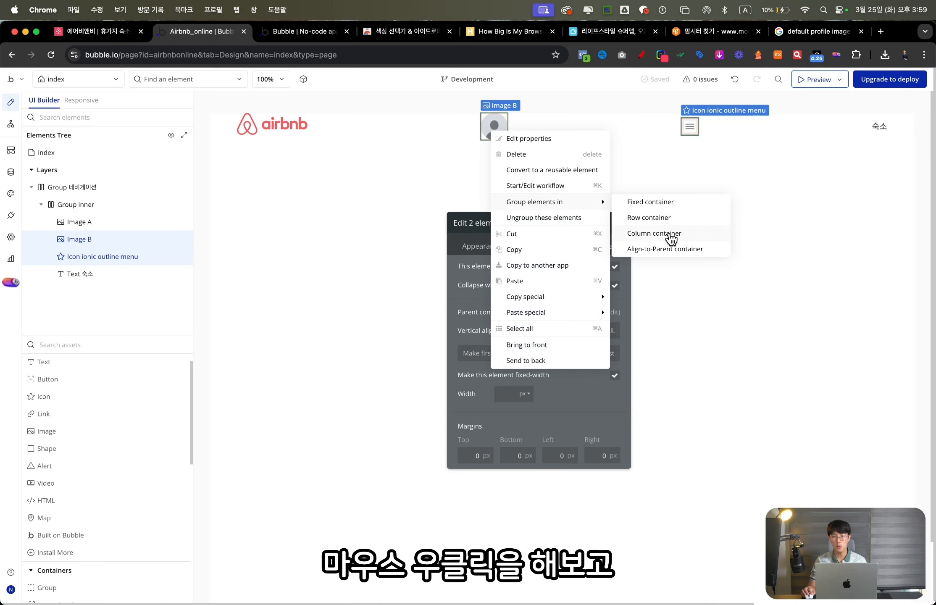
left_click(675, 218)
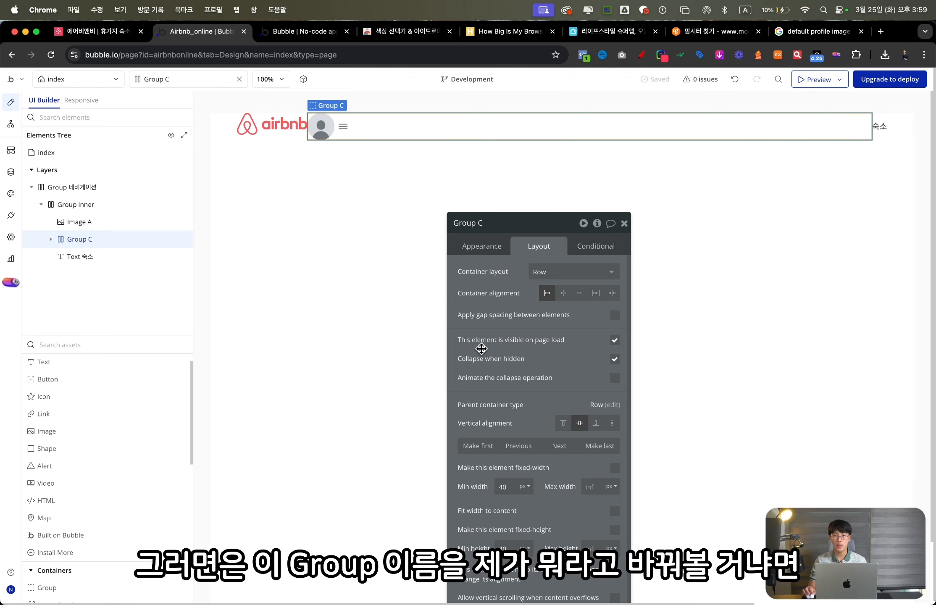
- Rename the new row group holding the profile image and menu icon as "Group 프로필"
left_click_drag(482, 348, 485, 318)
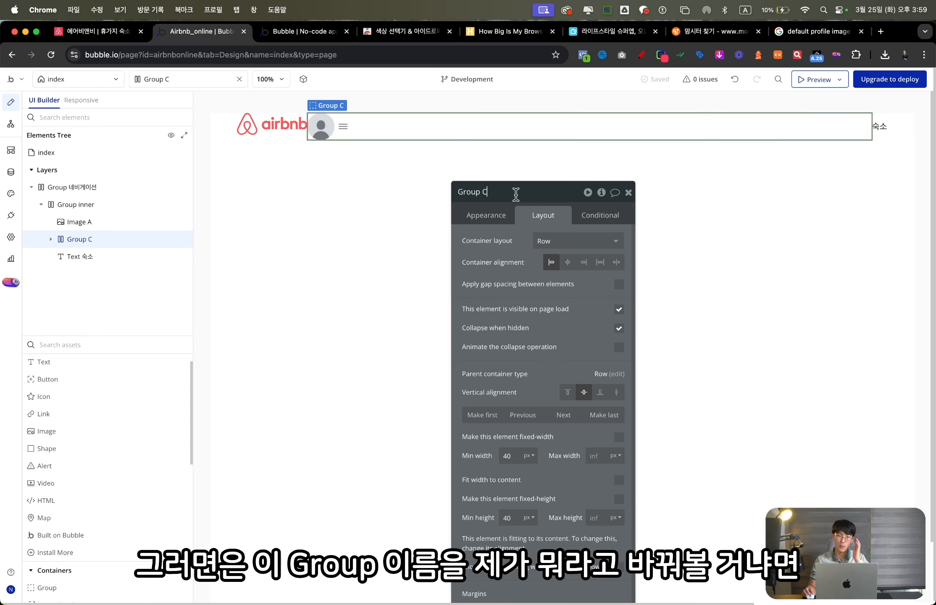
key("BackSpace")
key("ctrl+space")
type("ㅍ")
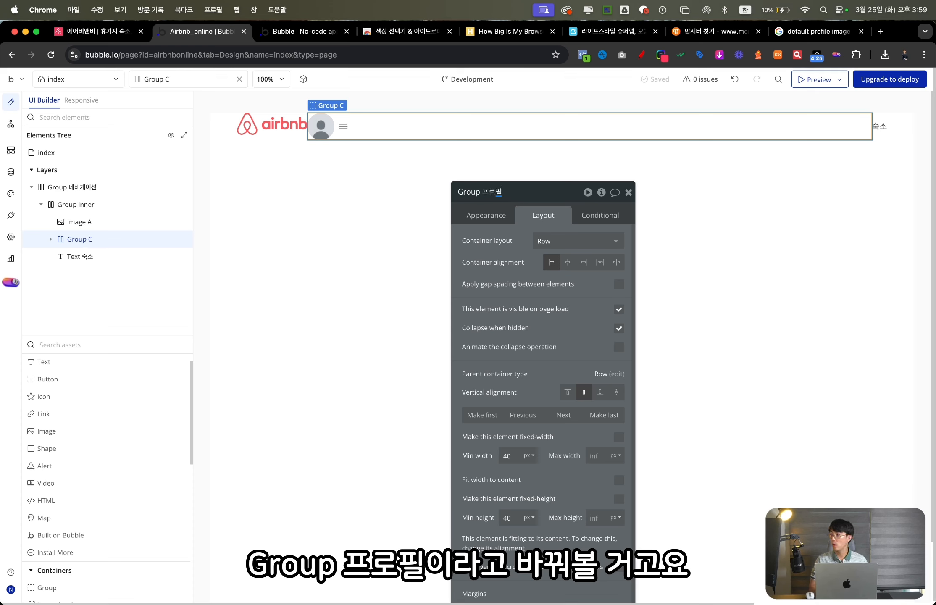
type("로필")
key("Return")
- Fit Group 프로필's width to its content and apply gap spacing with a column gap of 12 px
left_click_drag(514, 311, 523, 258)
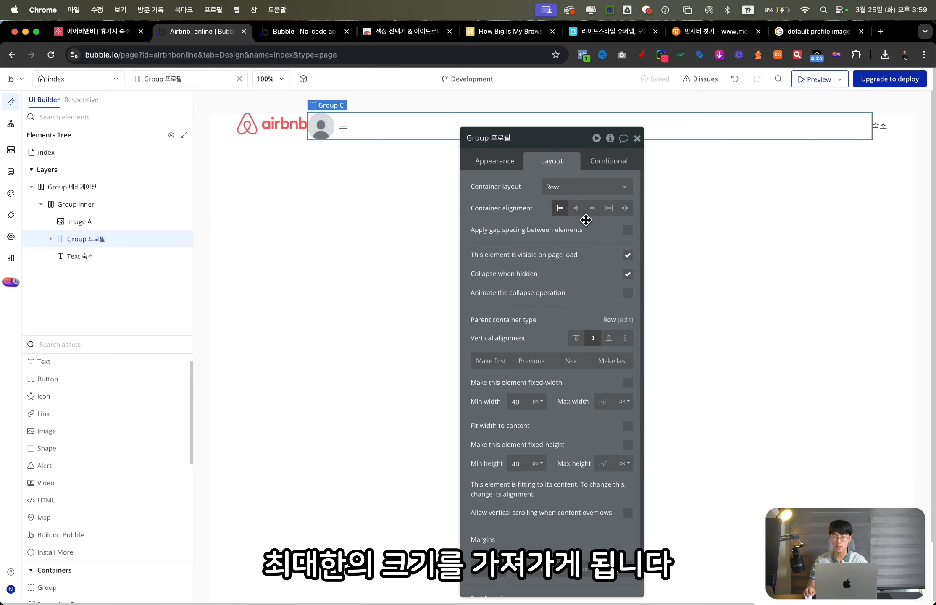
left_click(625, 431)
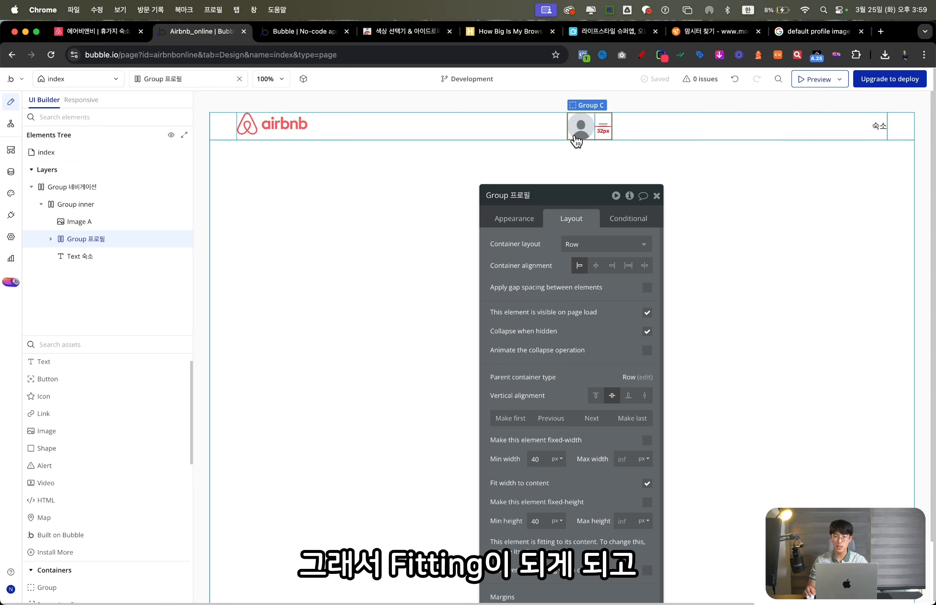
left_click_drag(557, 360, 599, 333)
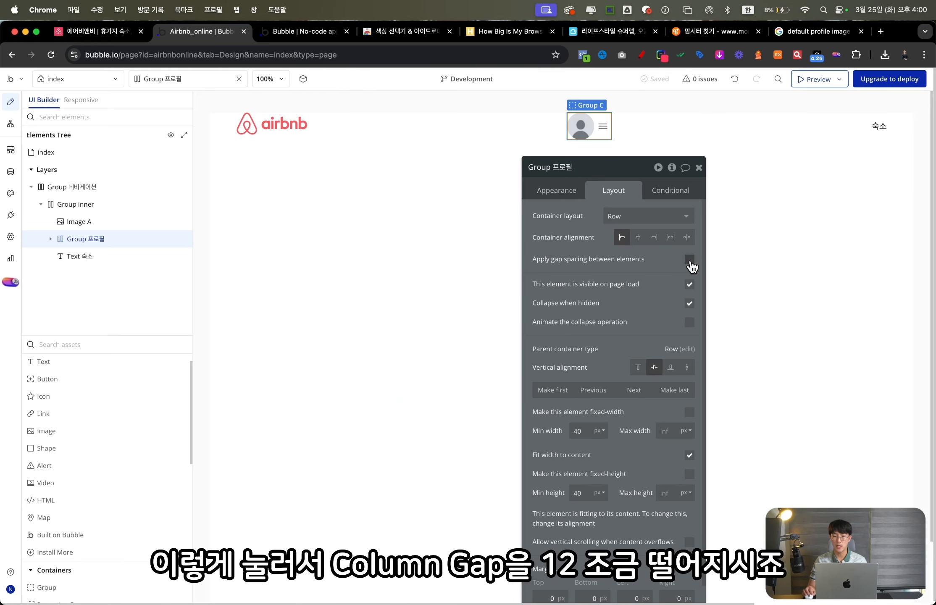
left_click(689, 260)
left_click(685, 301)
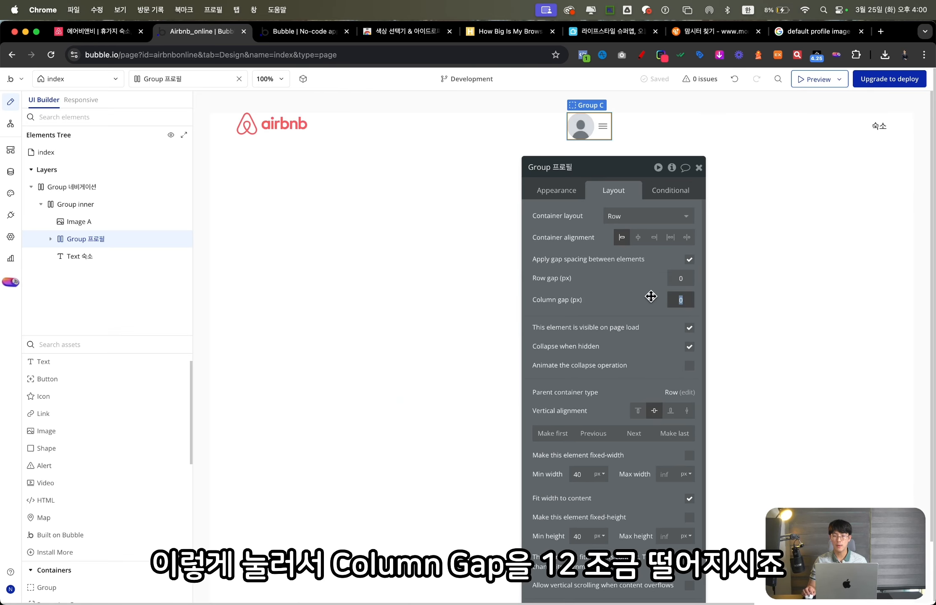
type("12")
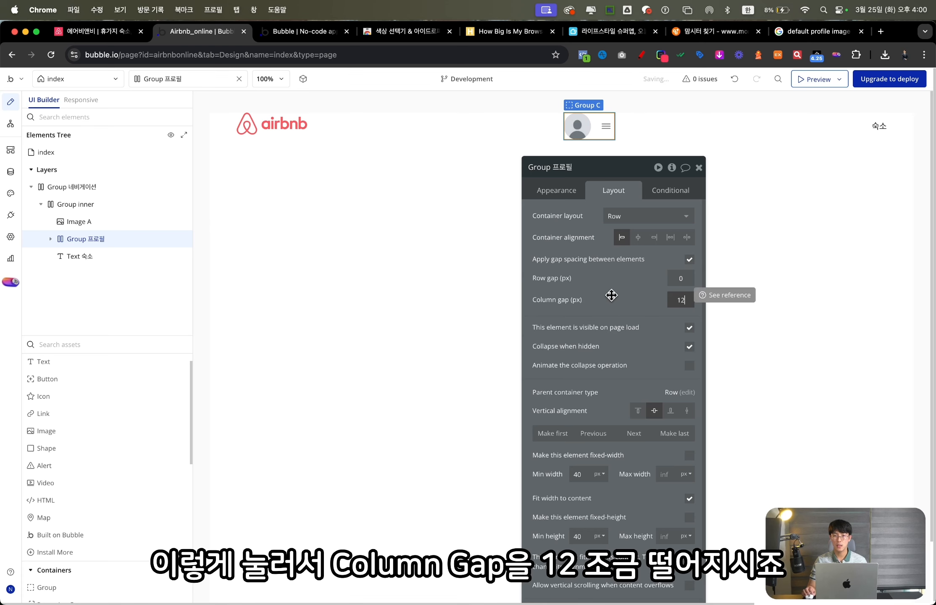
- Reorder the elements inside Group 프로필 so the menu icon comes before Image B
left_click(610, 135)
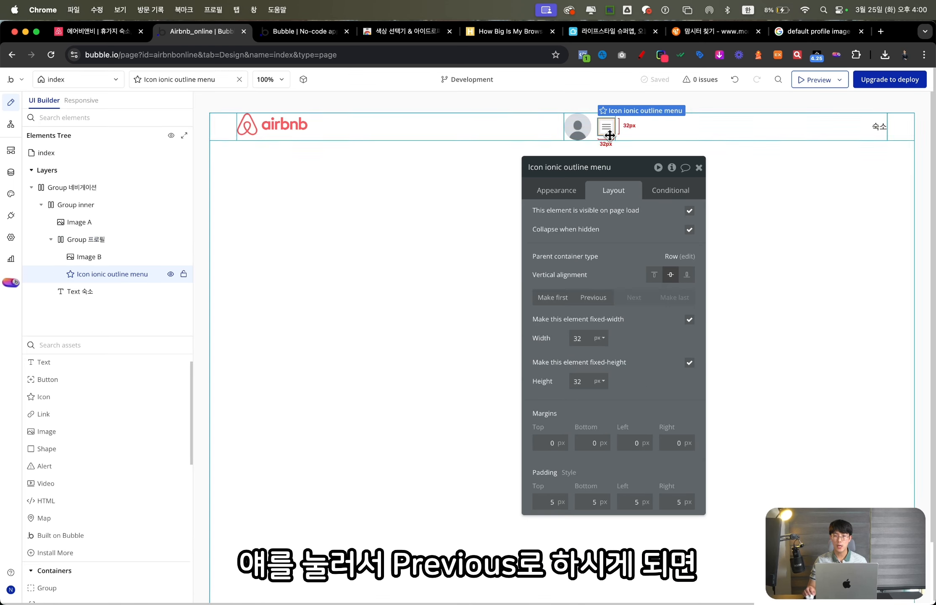
left_click(602, 299)
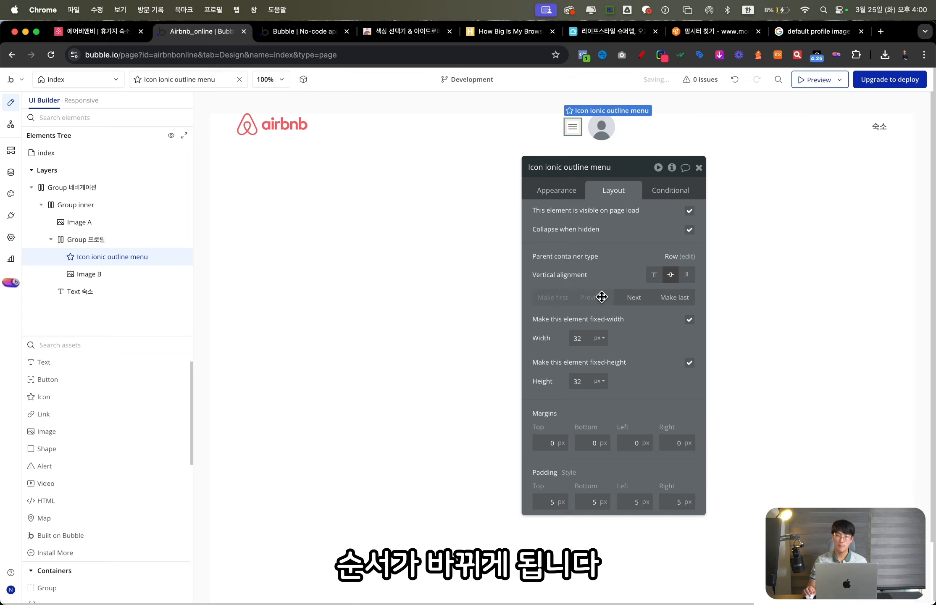
left_click(625, 299)
left_click(597, 299)
left_click(633, 297)
left_click(590, 300)
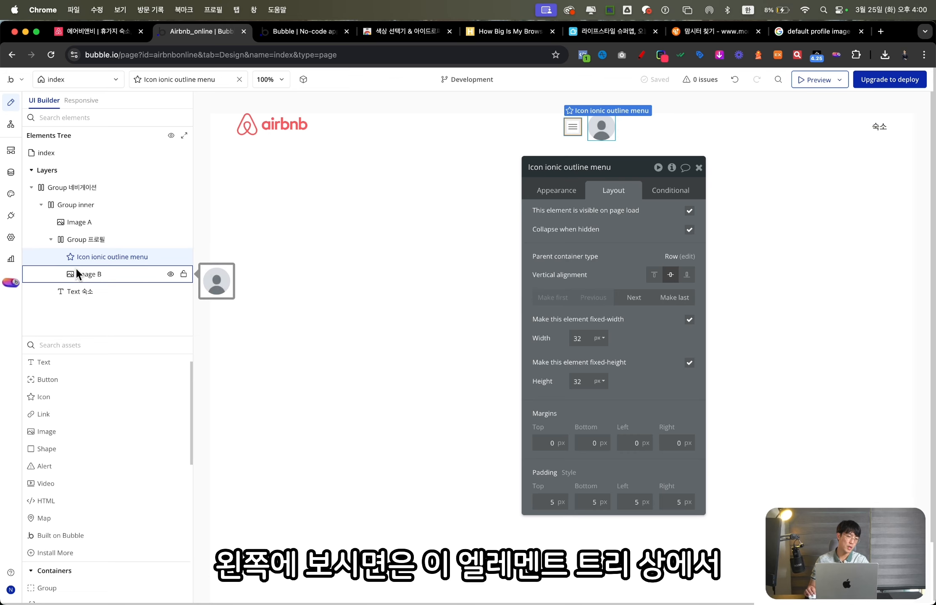
left_click(89, 278)
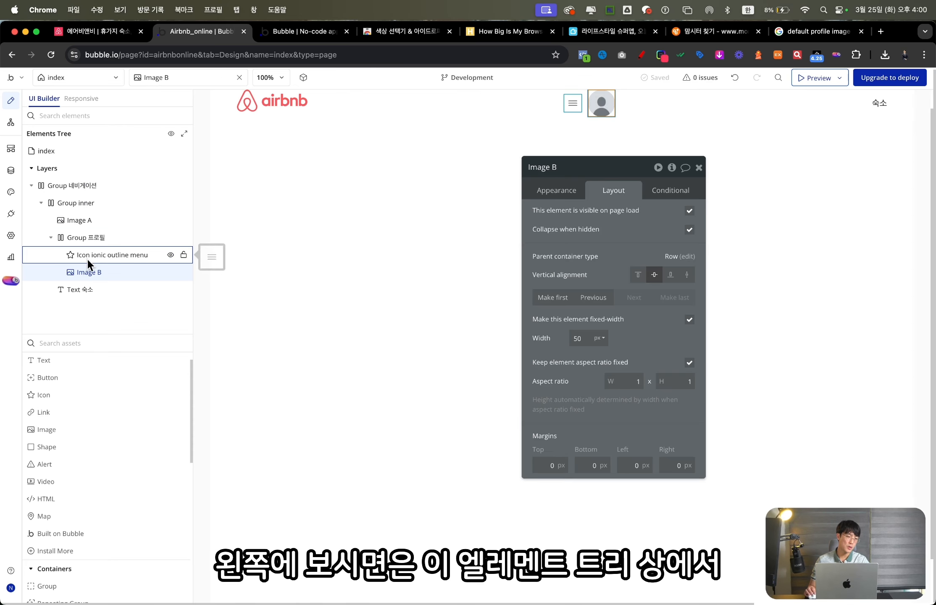
left_click_drag(84, 269, 138, 248)
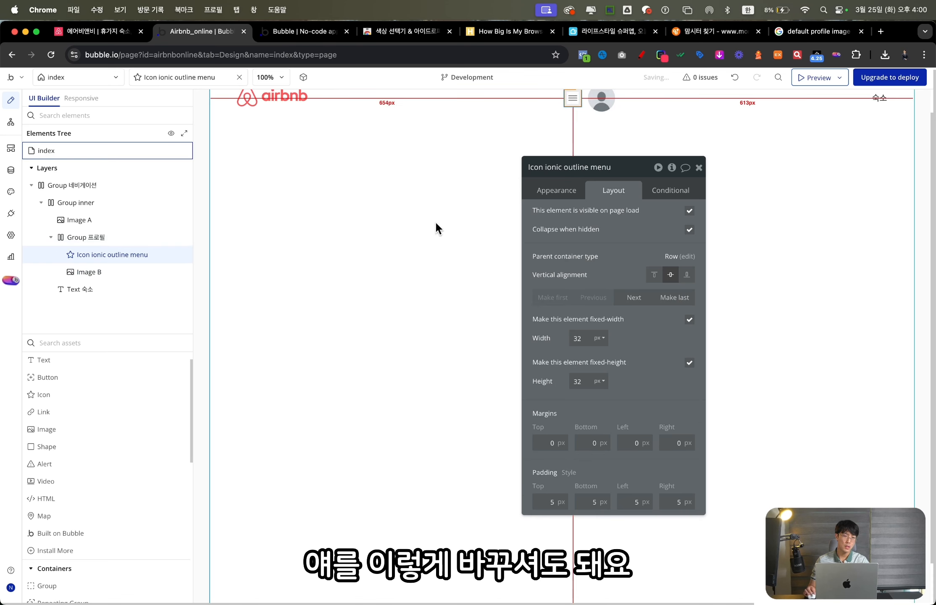
- Select Group 프로필, compare it with the Airbnb page, and show the group's margin and padding settings
left_click(584, 117)
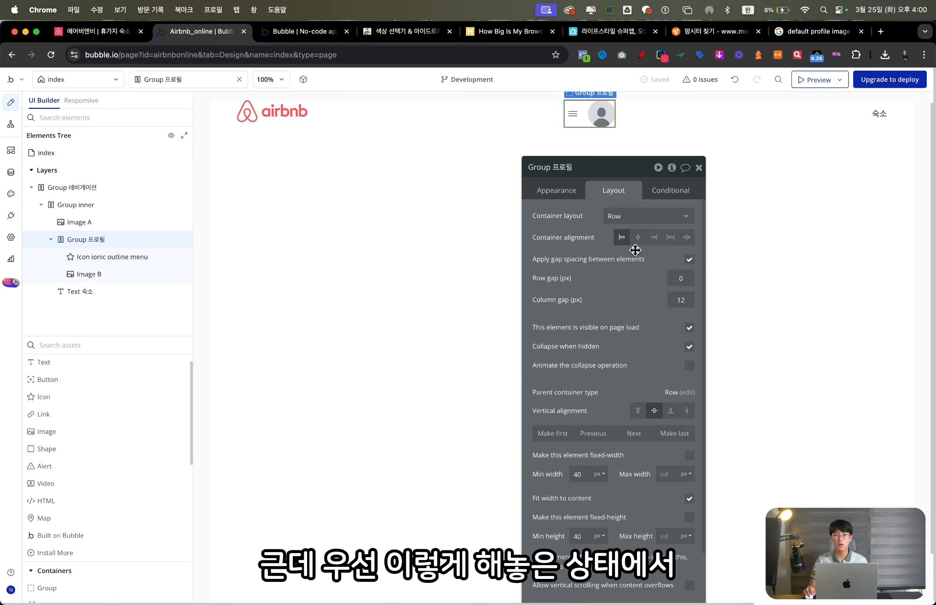
left_click_drag(580, 305, 601, 303)
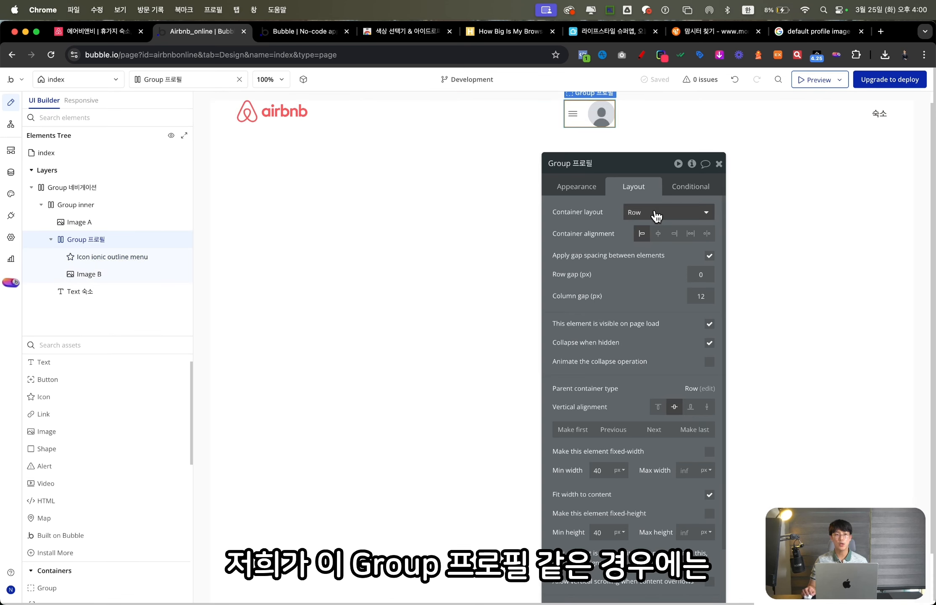
key("ctrl+shift+Tab")
key("ctrl+Tab")
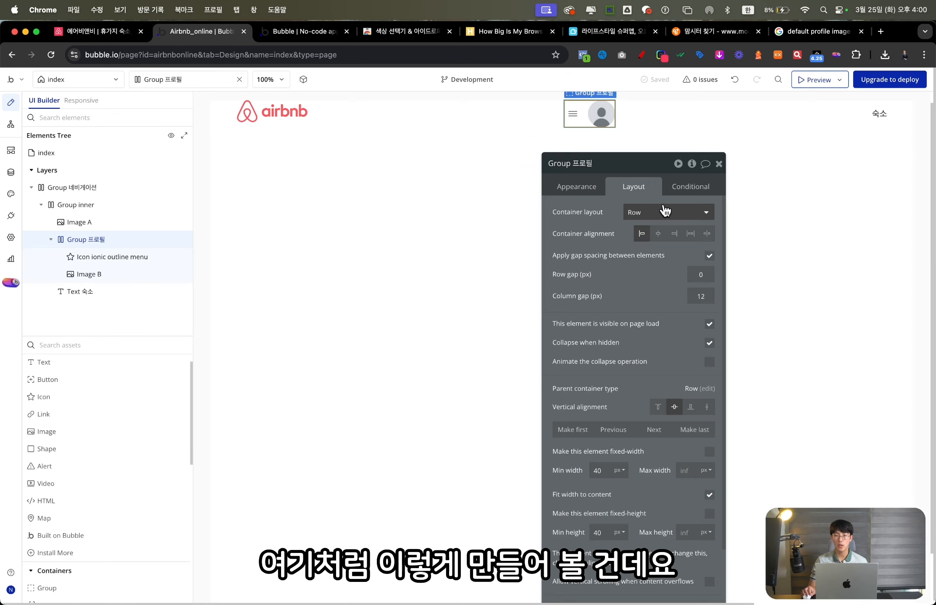
left_click_drag(598, 303, 729, 252)
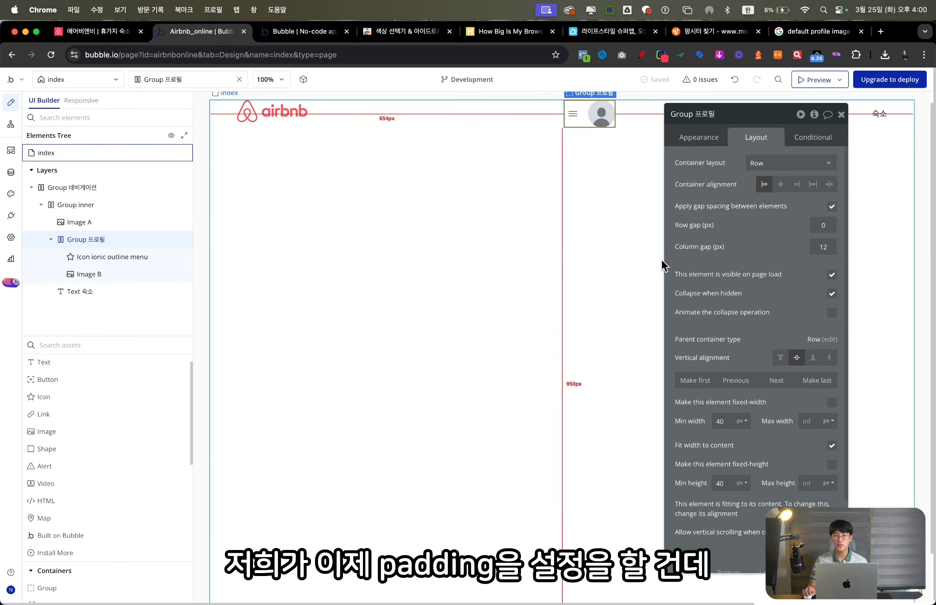
scroll(663, 267, "up", 1)
left_click_drag(737, 305, 713, 284)
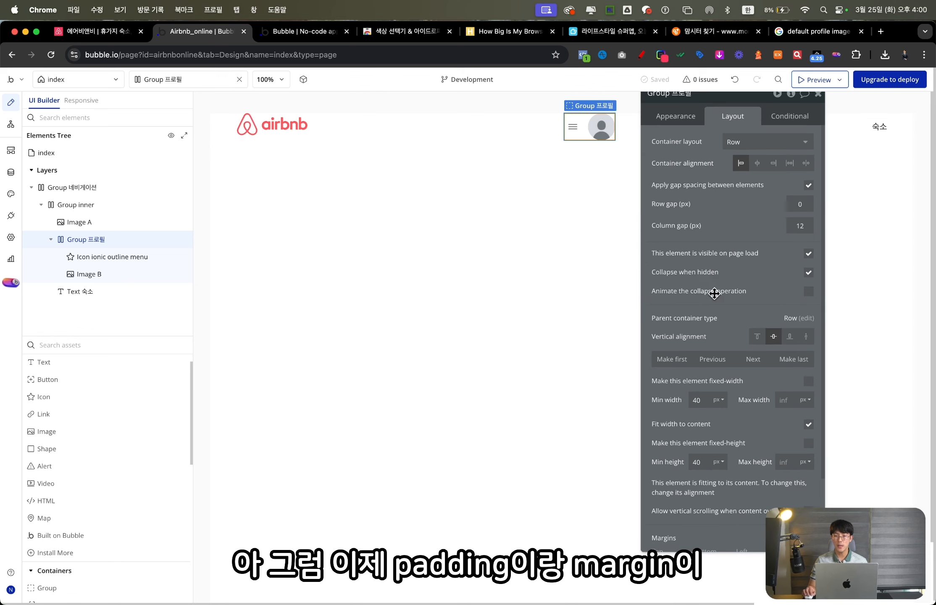
scroll(713, 290, "down", 3)
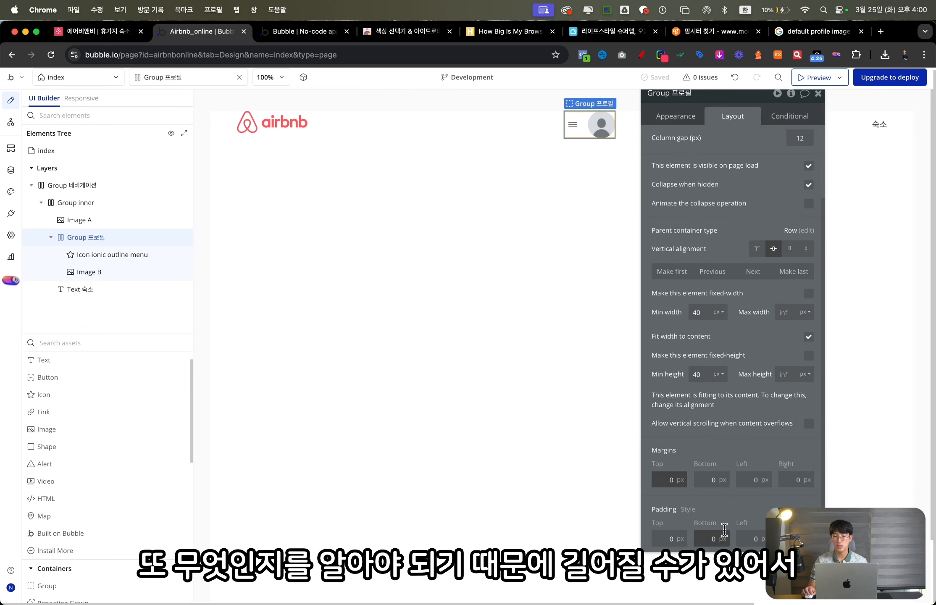